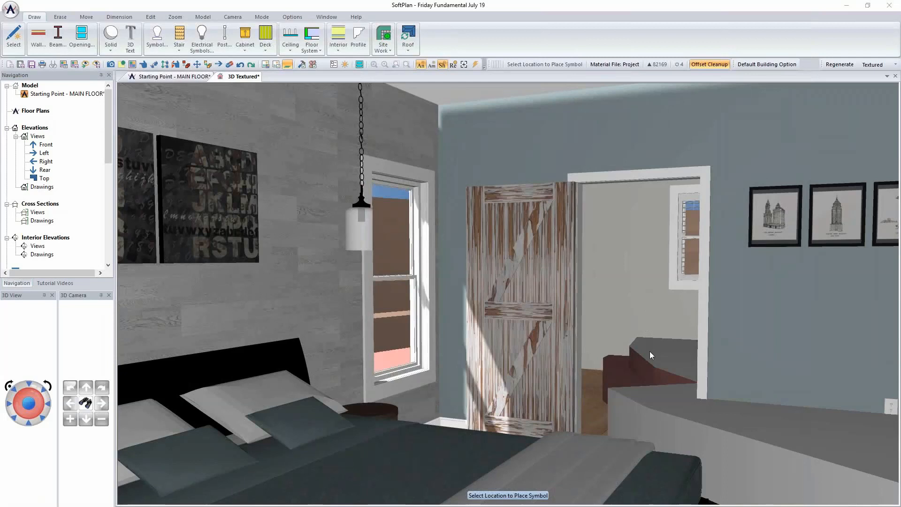
# Erase the large grey object beside the barn-door opening in the 3D view and inspect the emptied adjoining room.
pyautogui.click(60, 17)
pyautogui.click(31, 33)
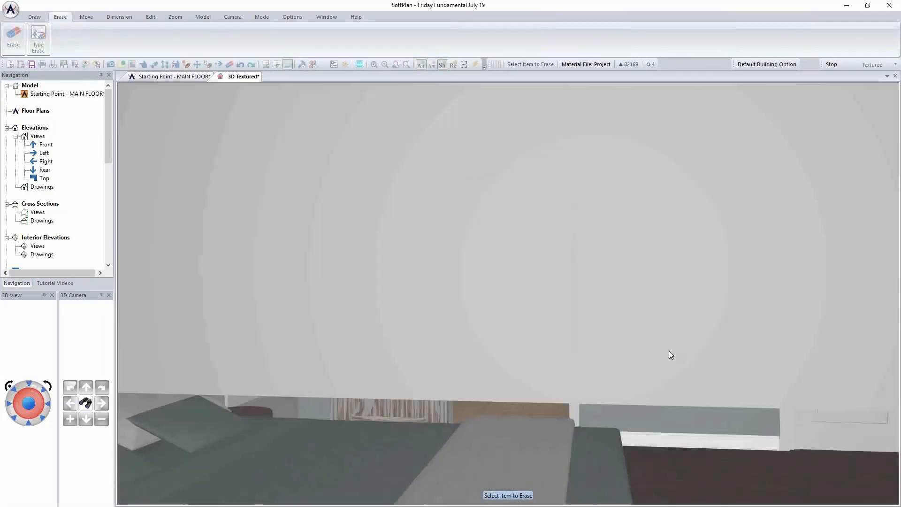
pyautogui.scroll(5, 670, 354)
pyautogui.scroll(6, 669, 355)
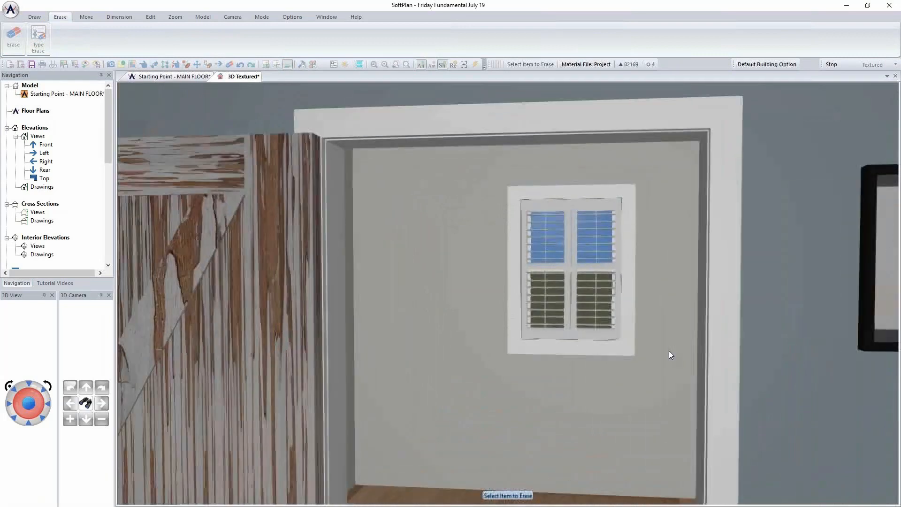
pyautogui.scroll(-3, 669, 354)
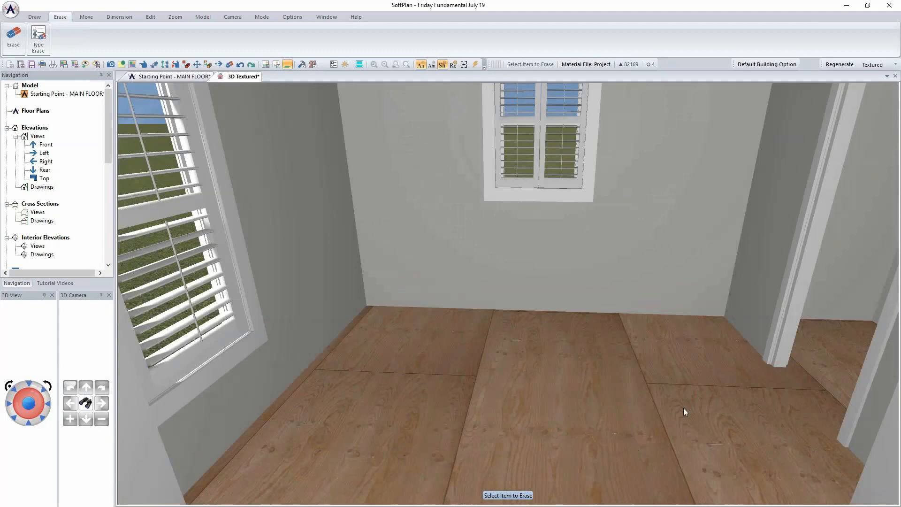
pyautogui.scroll(-5, 683, 409)
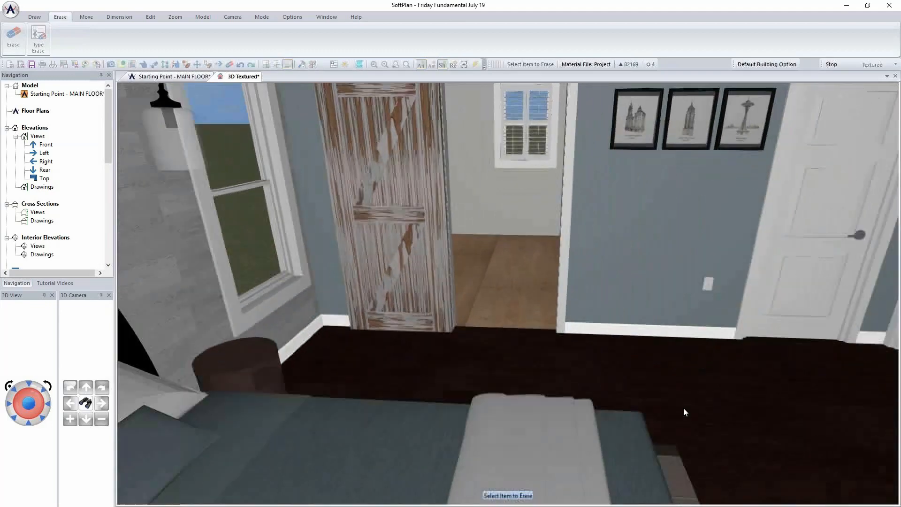
pyautogui.scroll(-3, 683, 407)
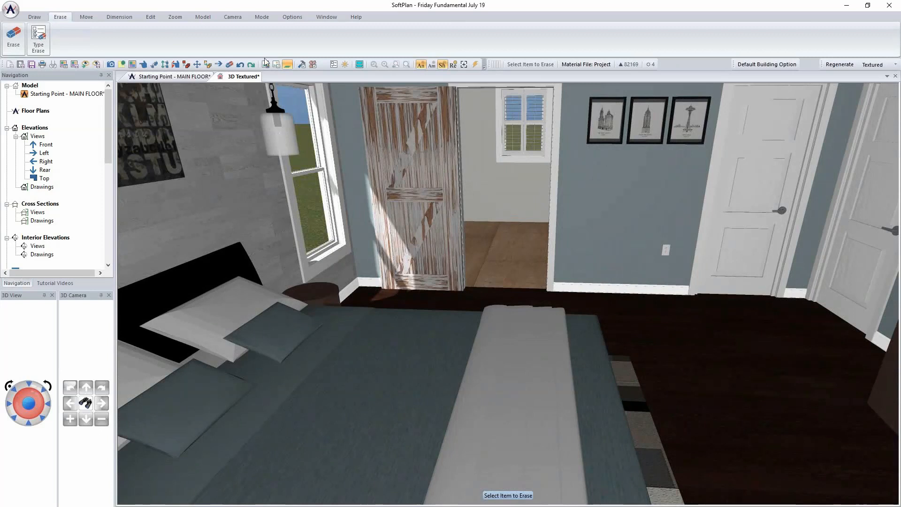
# Switch to the Starting Point - MAIN FLOOR plan and change its mode from Interior to Drawing.
pyautogui.click(172, 76)
pyautogui.scroll(2, 387, 250)
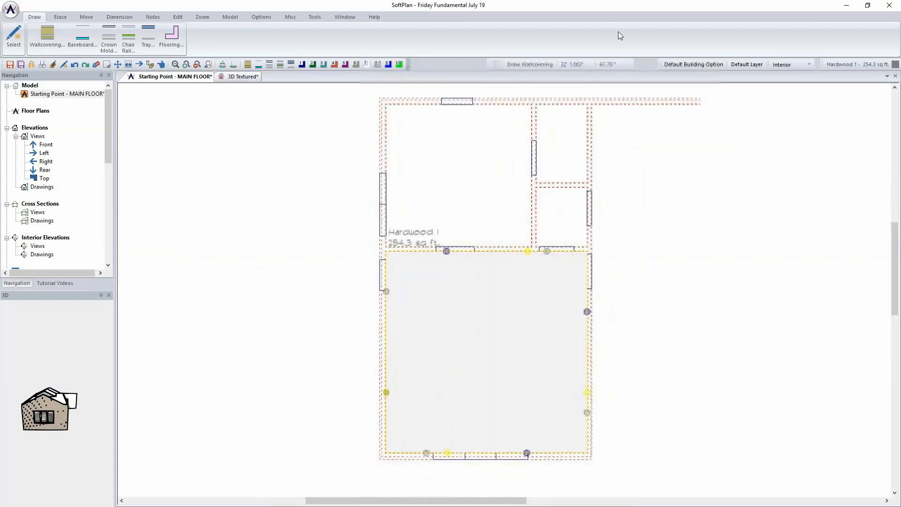
pyautogui.click(788, 67)
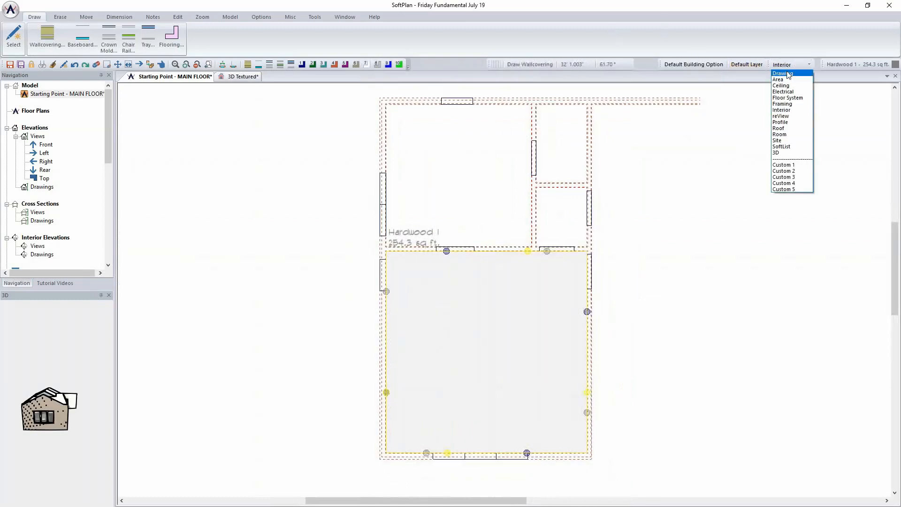
pyautogui.click(784, 75)
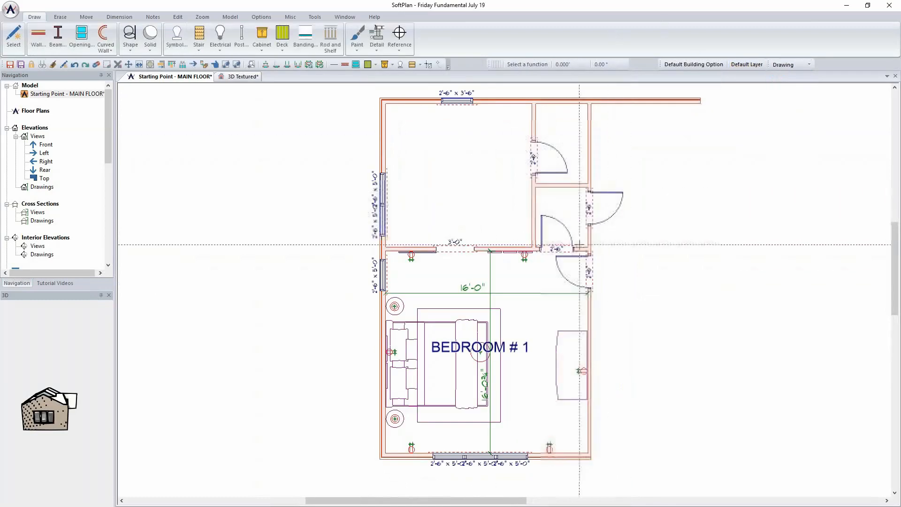
# Dimension the width and depth of the empty room above BEDROOM # 1 between its interior wall faces.
pyautogui.press('d')
pyautogui.click(429, 166)
pyautogui.click(424, 184)
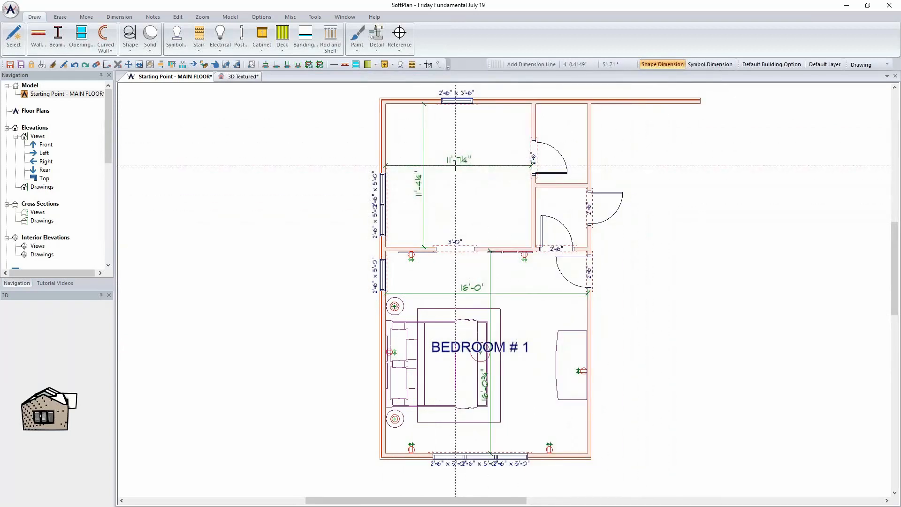
pyautogui.scroll(1, 515, 296)
pyautogui.moveTo(514, 296); pyautogui.dragTo(477, 264, button='middle')
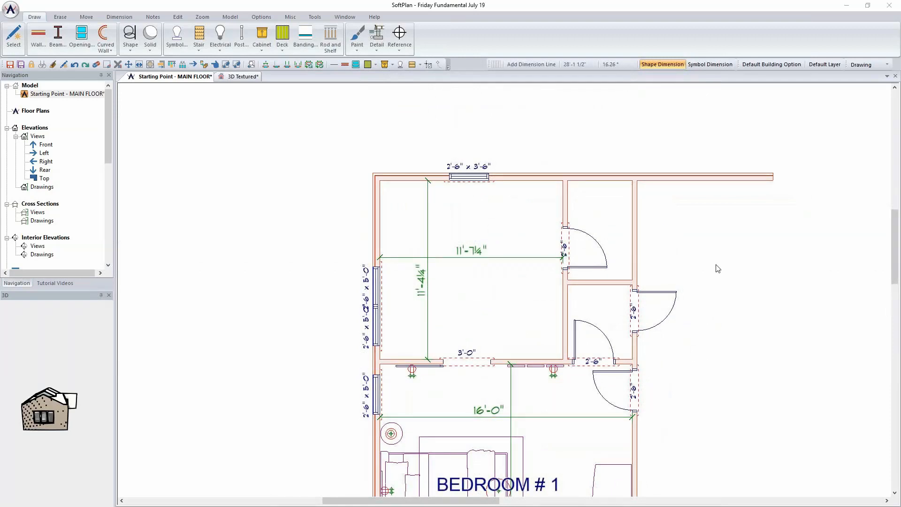
pyautogui.scroll(2, 488, 288)
pyautogui.moveTo(505, 289); pyautogui.dragTo(479, 297, button='middle')
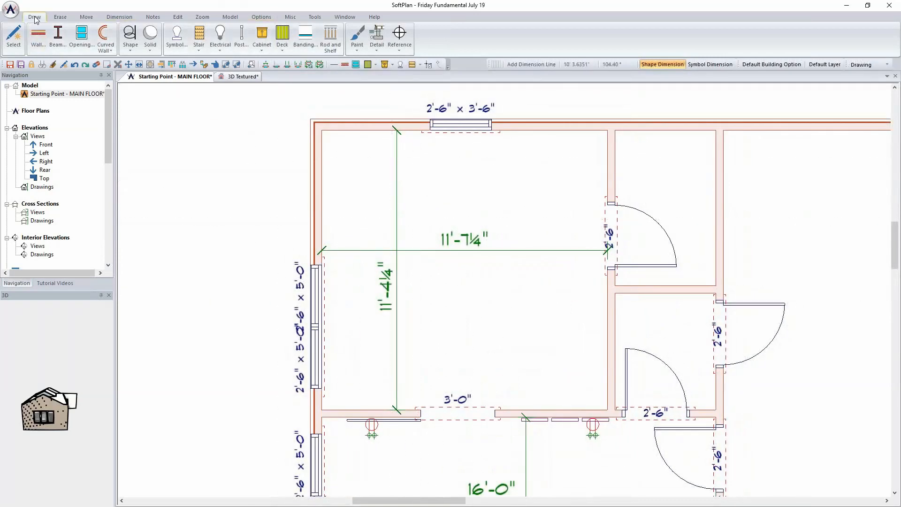
pyautogui.click(262, 37)
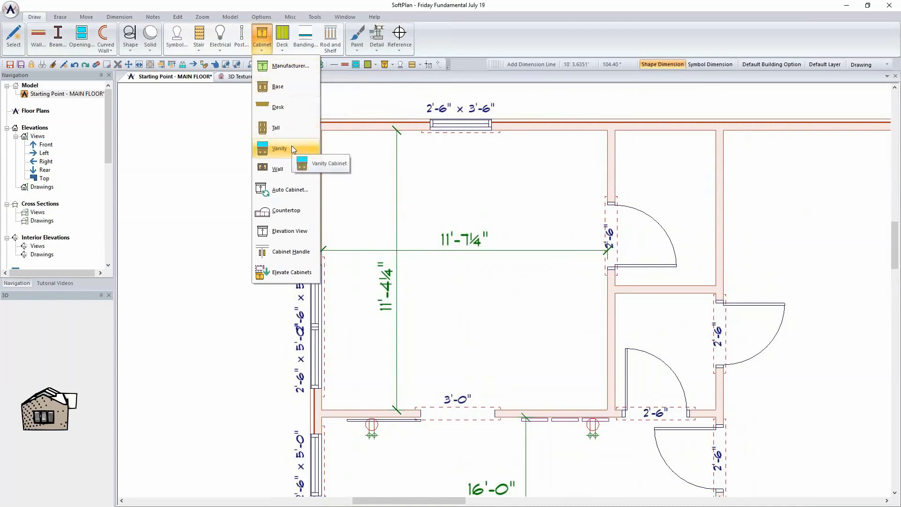
pyautogui.click(297, 91)
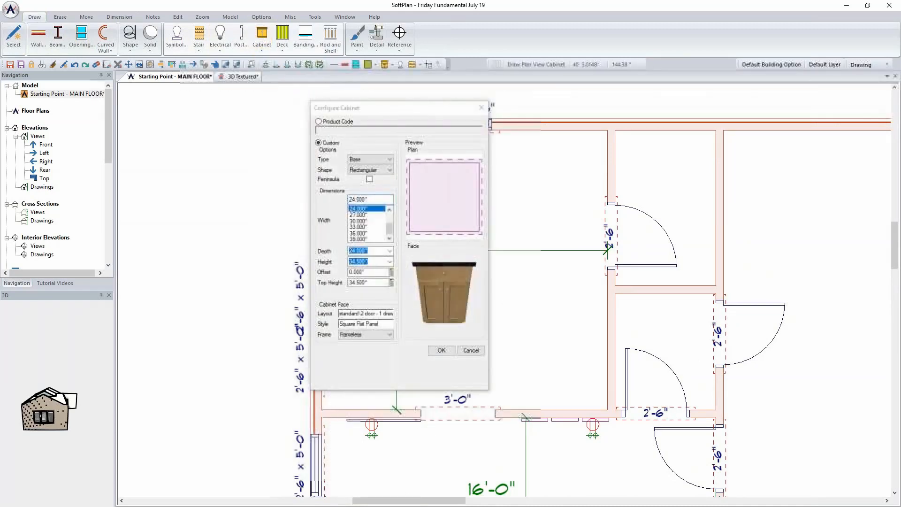
pyautogui.moveTo(400, 111); pyautogui.dragTo(210, 110)
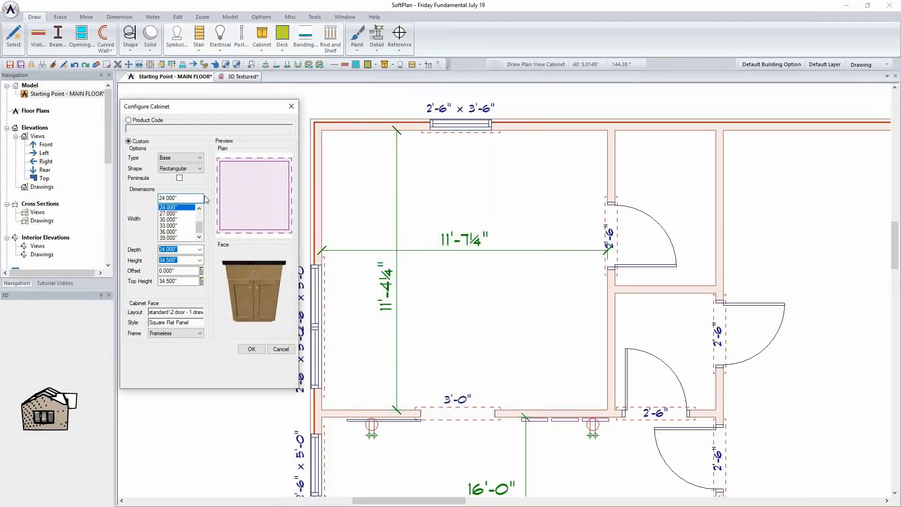
pyautogui.click(185, 158)
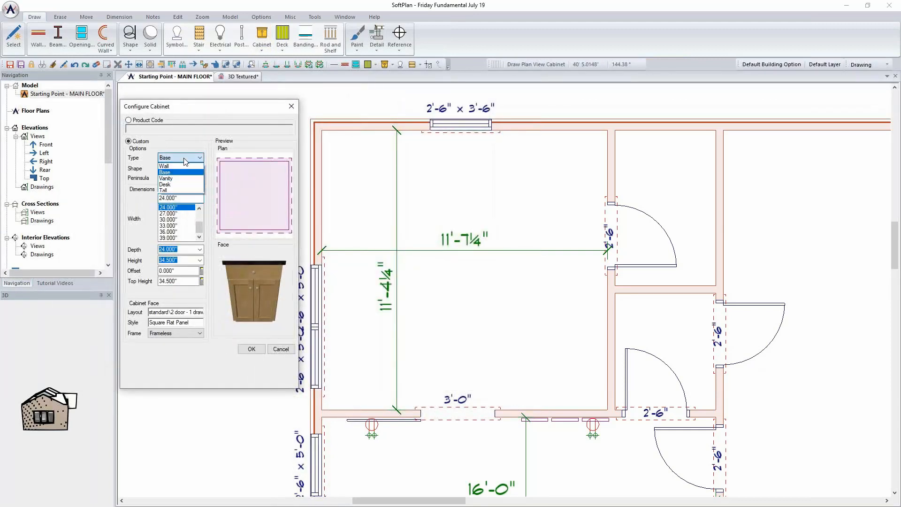
pyautogui.click(185, 160)
pyautogui.click(184, 169)
pyautogui.click(184, 170)
pyautogui.click(175, 312)
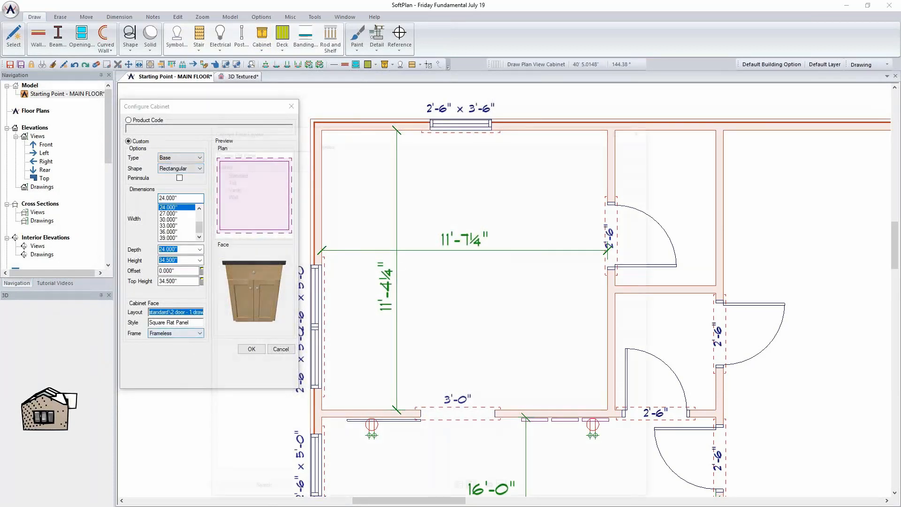
pyautogui.click(630, 496)
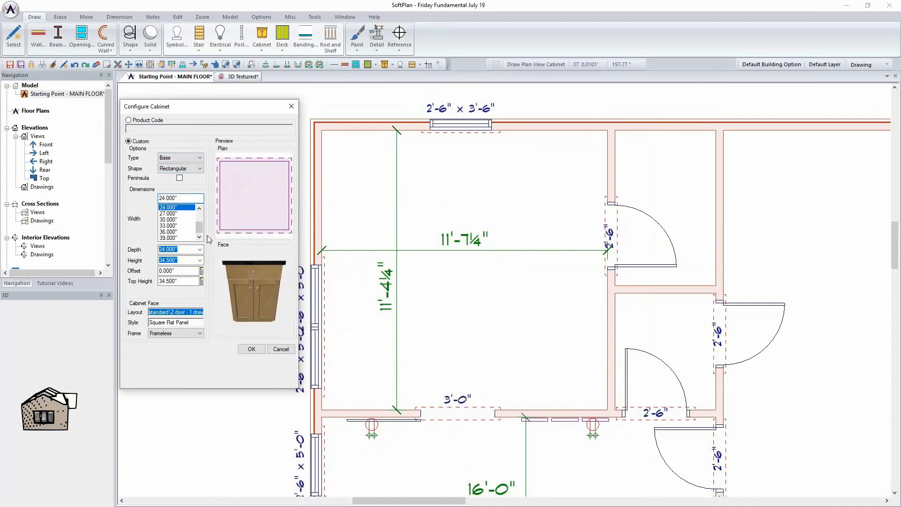
pyautogui.moveTo(198, 228); pyautogui.dragTo(199, 220)
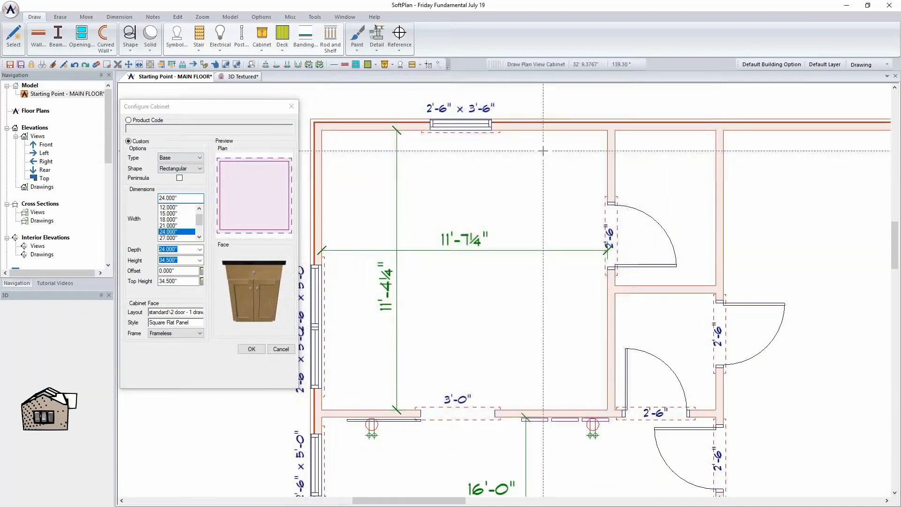
pyautogui.click(173, 221)
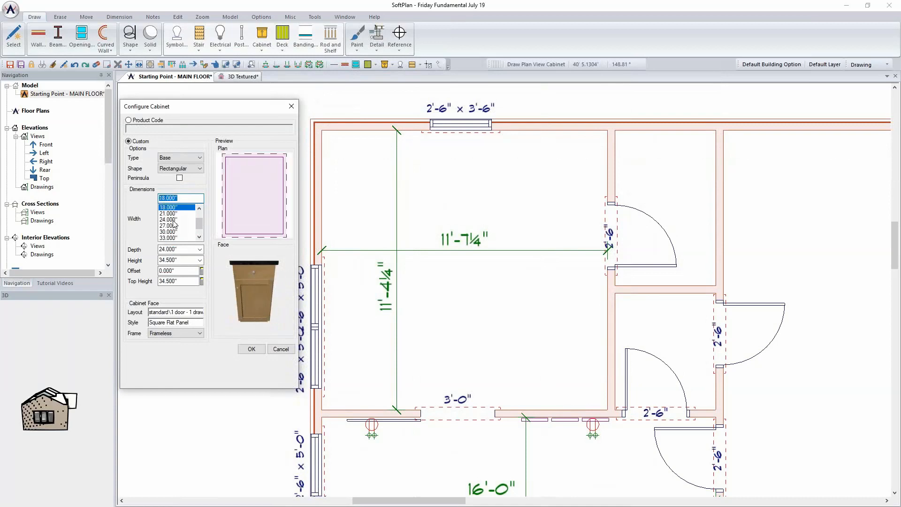
pyautogui.press('Escape')
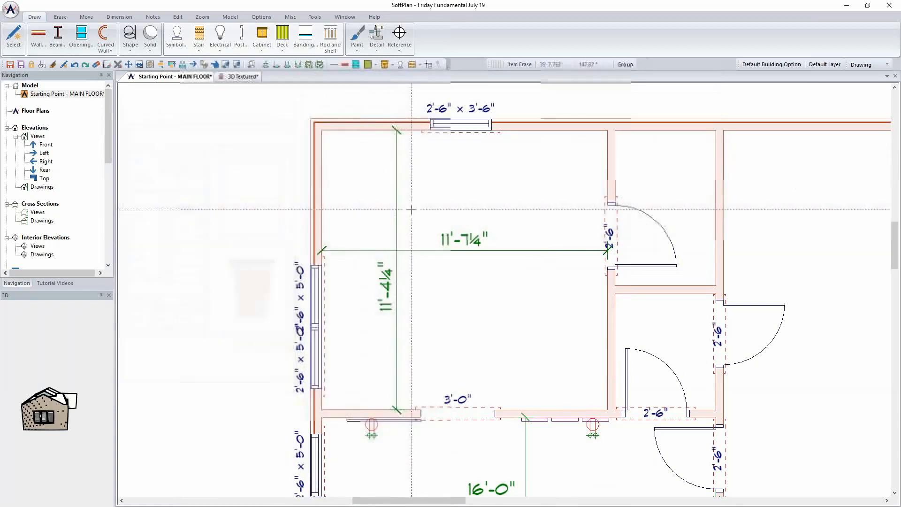
# Place a base cabinet 18" wide with the 1-2 drawer - recessed face layout in the upper-left corner of the empty room.
pyautogui.click(262, 37)
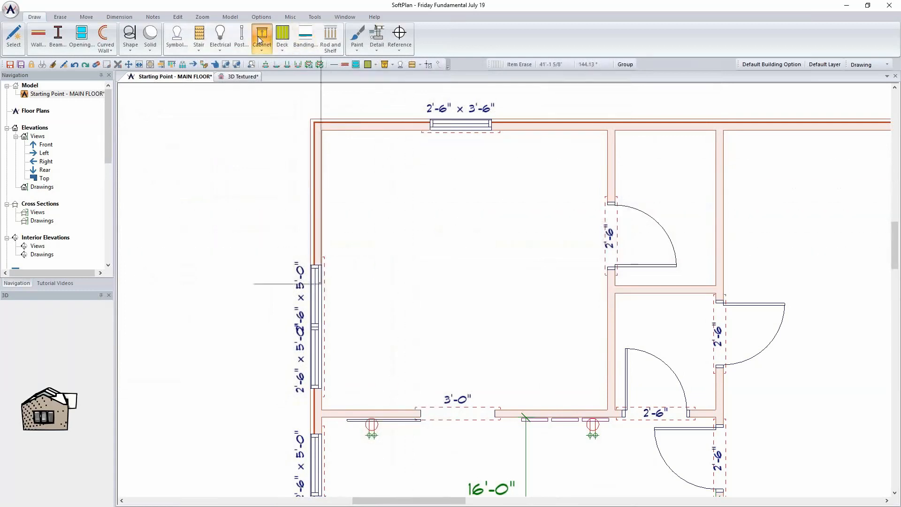
pyautogui.click(288, 85)
pyautogui.moveTo(380, 128); pyautogui.dragTo(188, 115)
pyautogui.scroll(2, 185, 234)
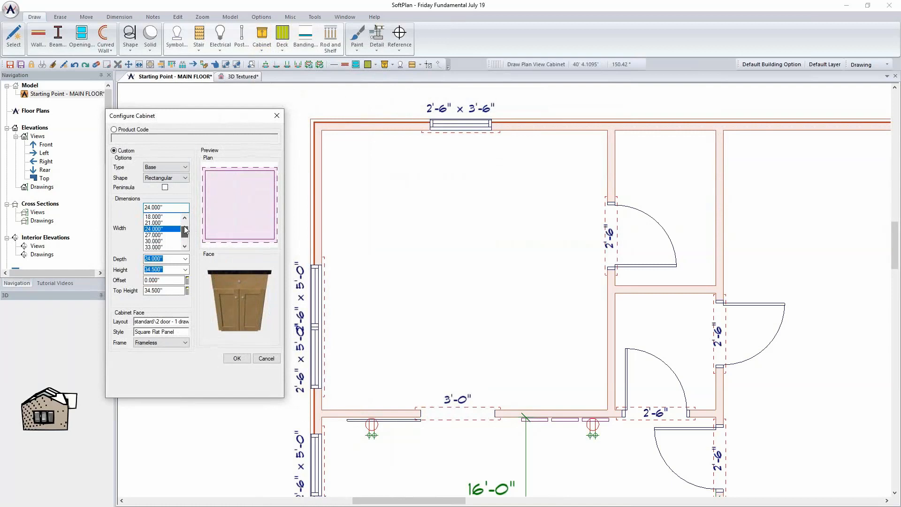
pyautogui.click(155, 216)
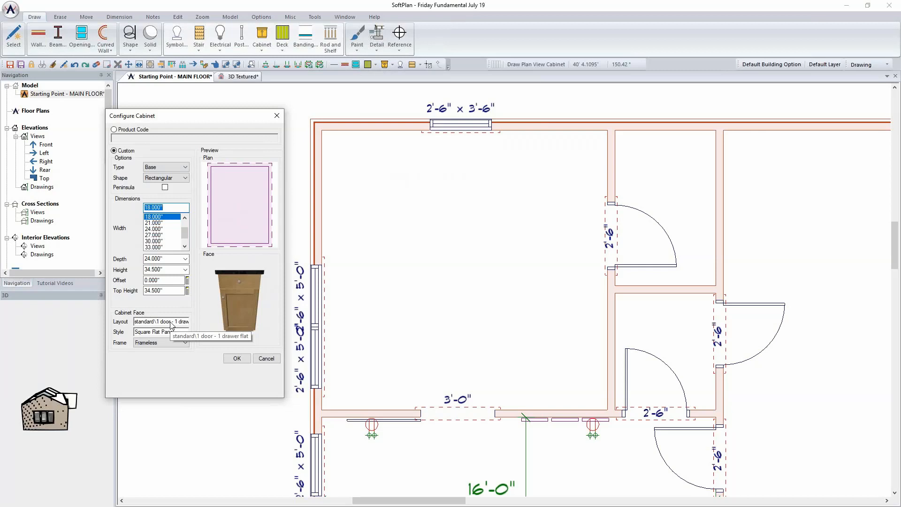
pyautogui.doubleClick(171, 326)
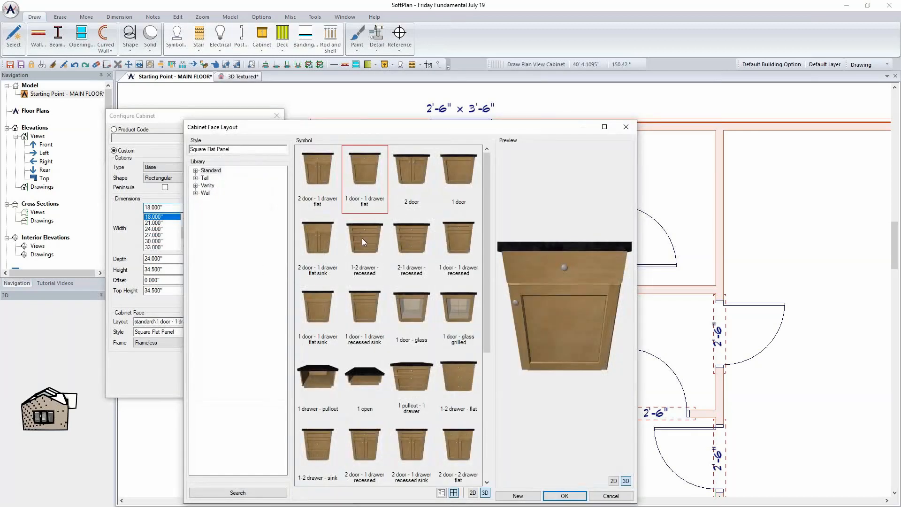
pyautogui.click(362, 242)
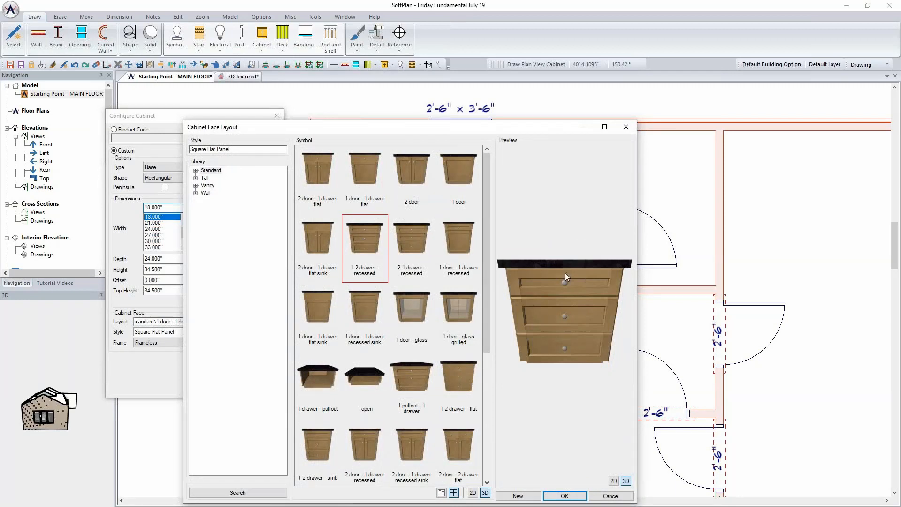
pyautogui.click(564, 496)
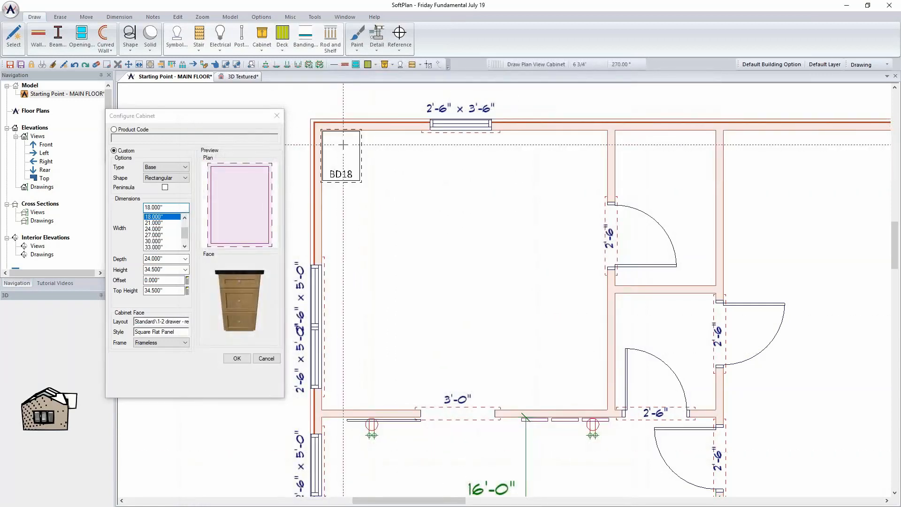
pyautogui.click(343, 145)
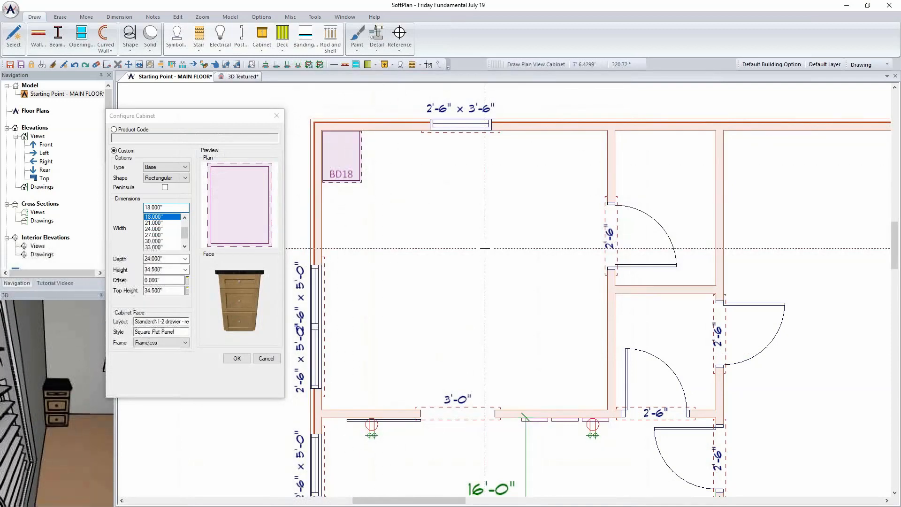
# Place a 36" wide base cabinet with the 2 door - 1 drawer flat sink layout against the upper wall, adjoining the 18" drawer cabinet.
pyautogui.scroll(-2, 160, 232)
pyautogui.click(158, 235)
pyautogui.click(160, 241)
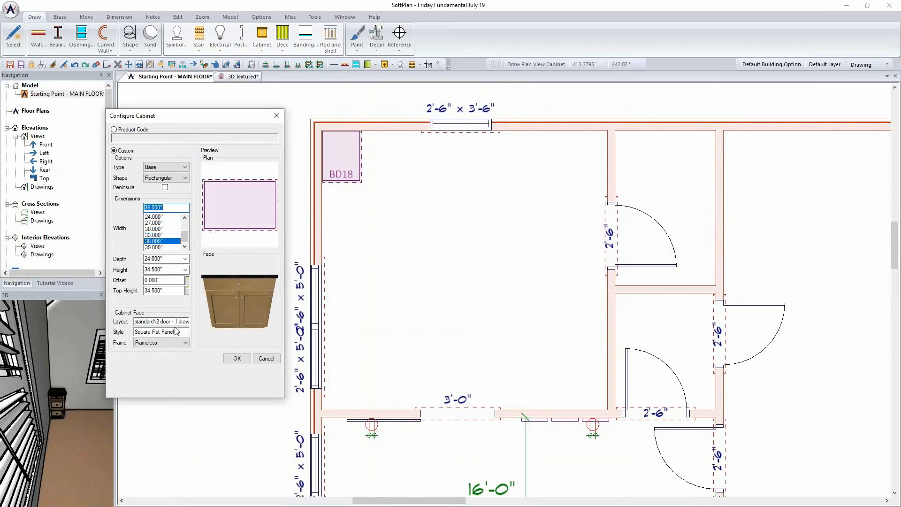
pyautogui.click(168, 323)
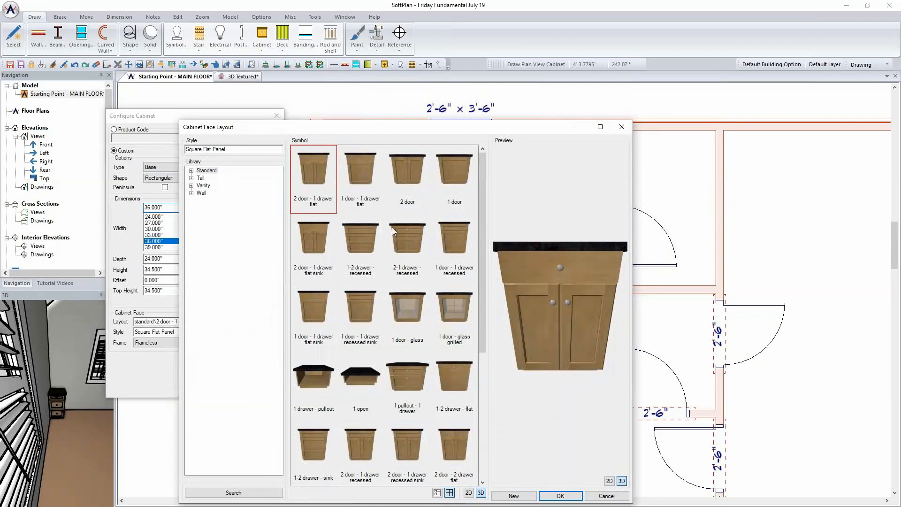
pyautogui.click(319, 241)
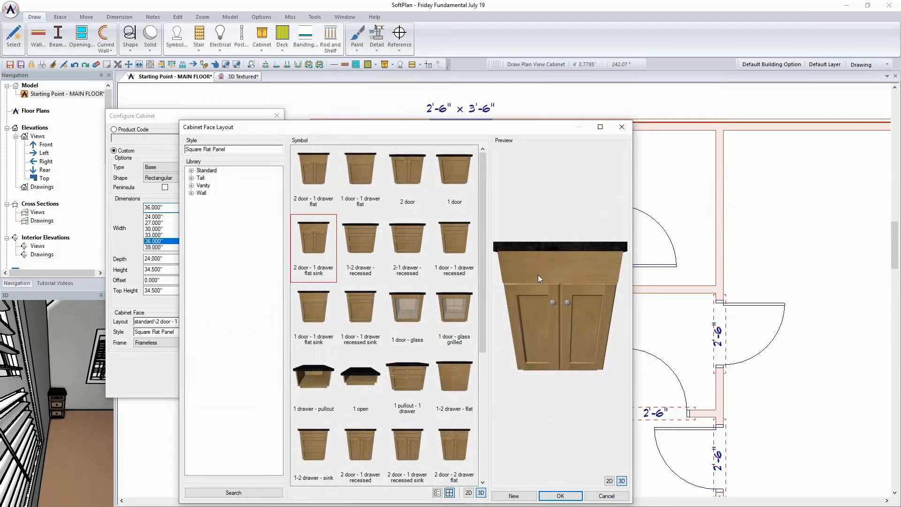
pyautogui.click(317, 165)
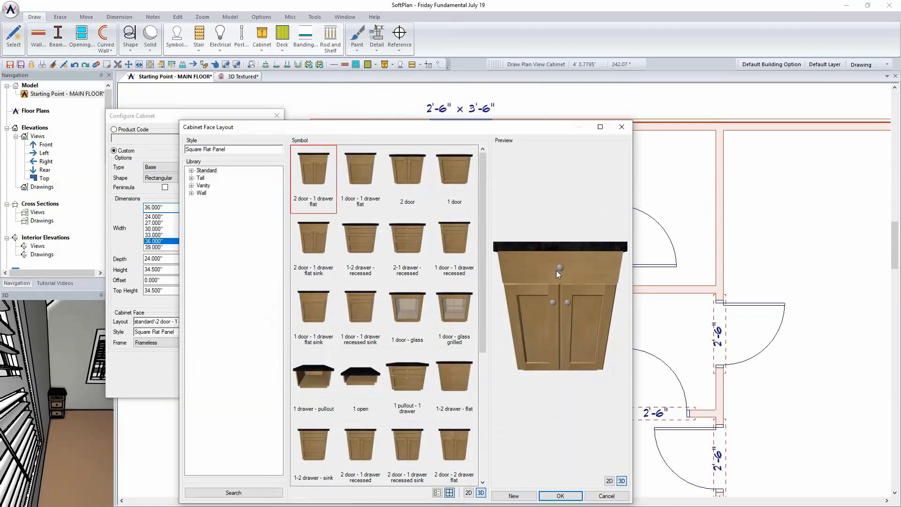
pyautogui.click(318, 246)
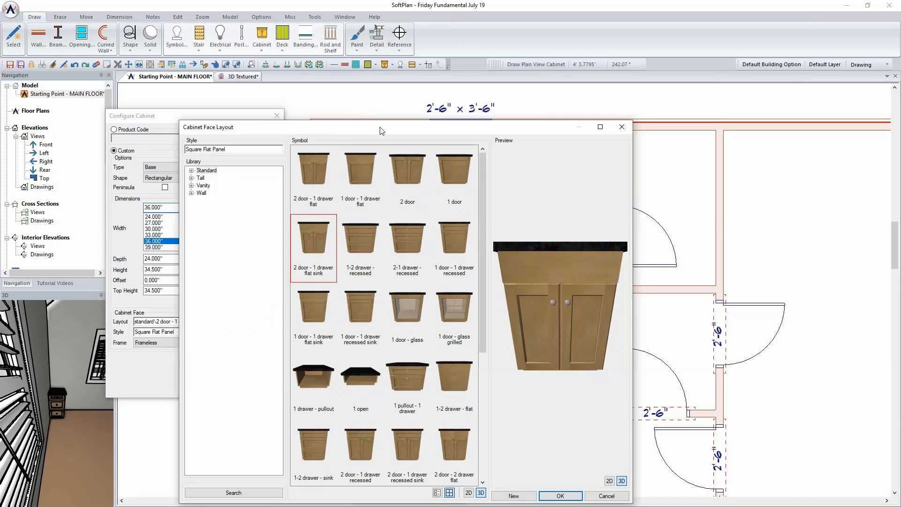
pyautogui.click(560, 496)
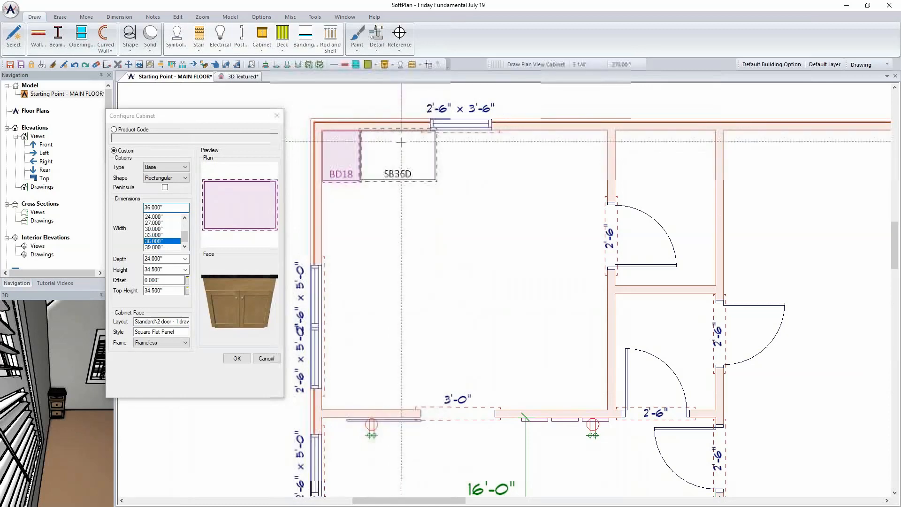
pyautogui.click(400, 142)
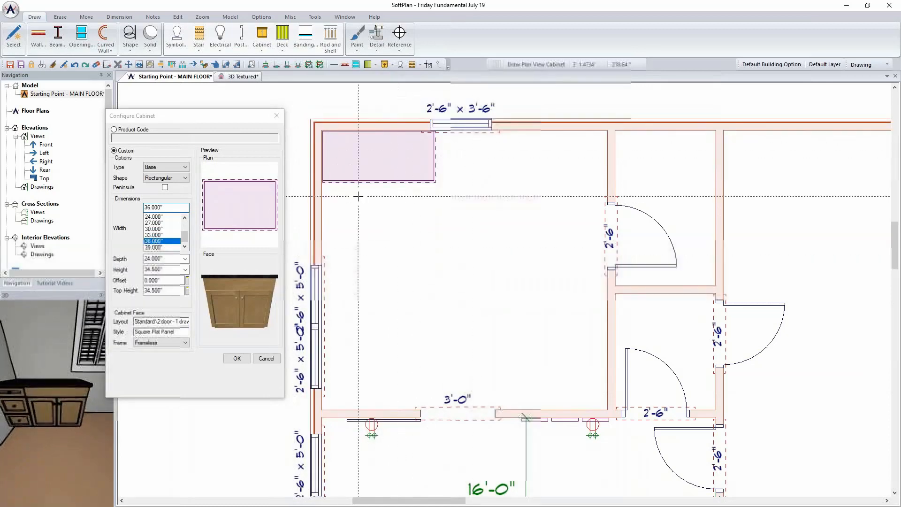
# Place a 30" wide base cabinet with the specialty 2-2 drawer - vertical layout against the upper wall, adjoining the 36" sink cabinet.
pyautogui.click(159, 229)
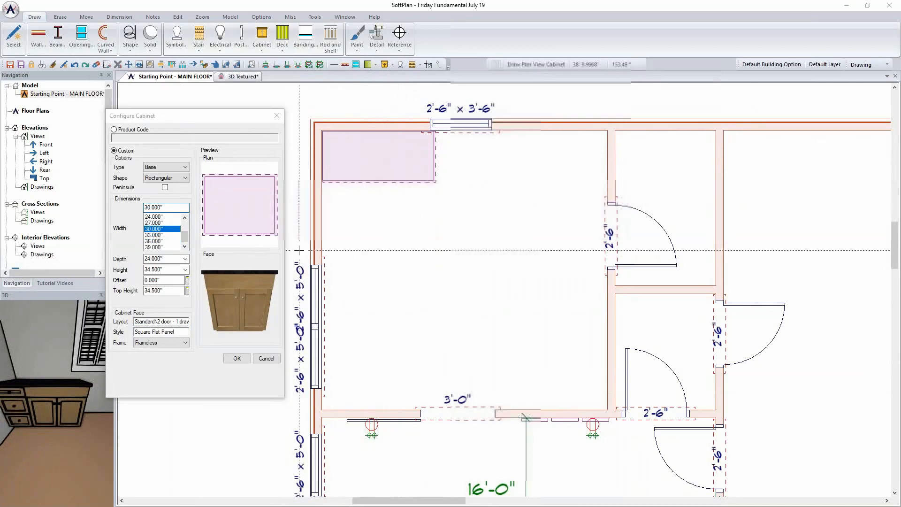
pyautogui.click(165, 323)
pyautogui.moveTo(481, 235); pyautogui.dragTo(470, 387)
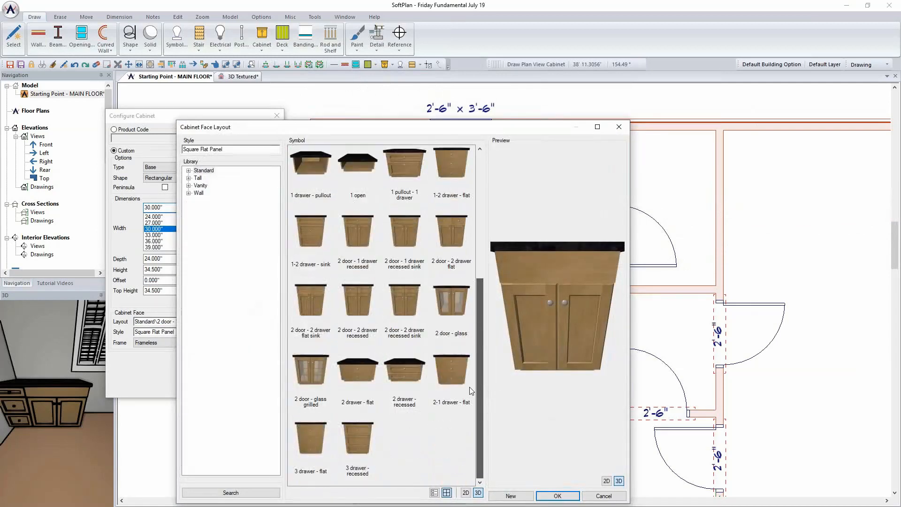
pyautogui.click(189, 171)
pyautogui.doubleClick(212, 179)
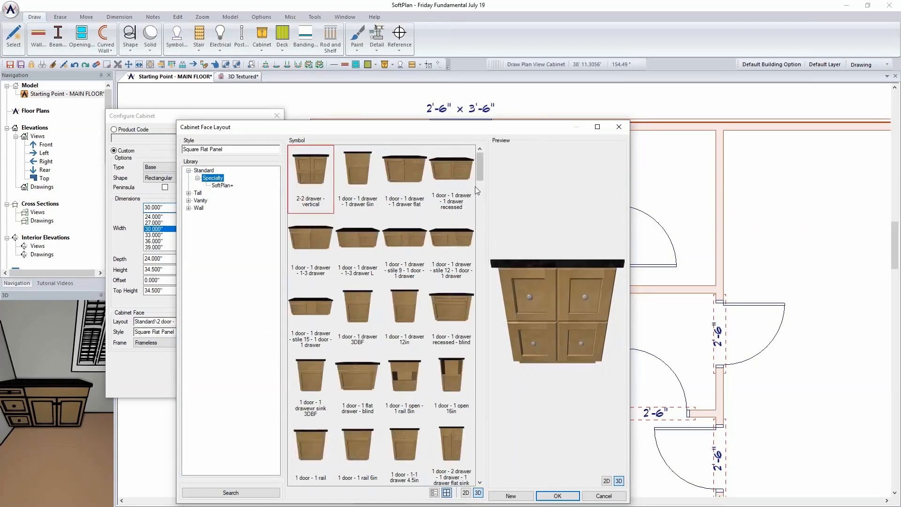
pyautogui.click(309, 168)
pyautogui.click(557, 496)
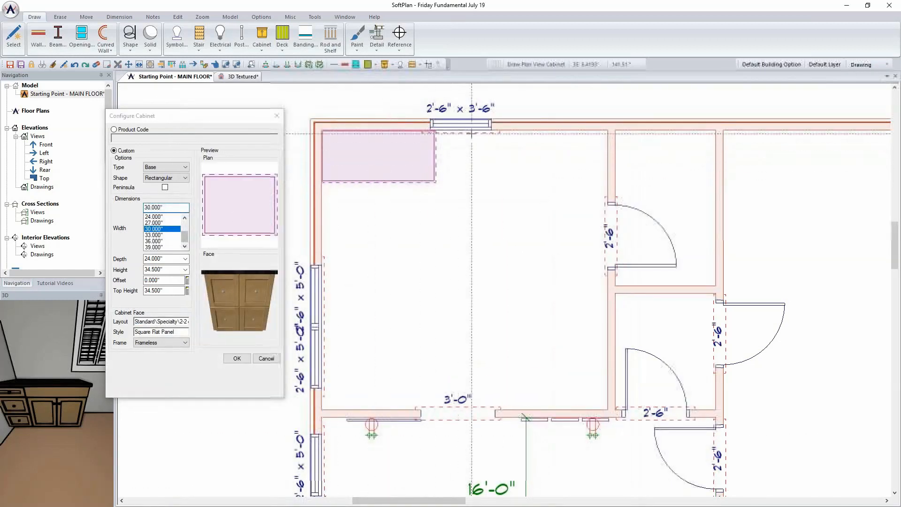
pyautogui.click(467, 140)
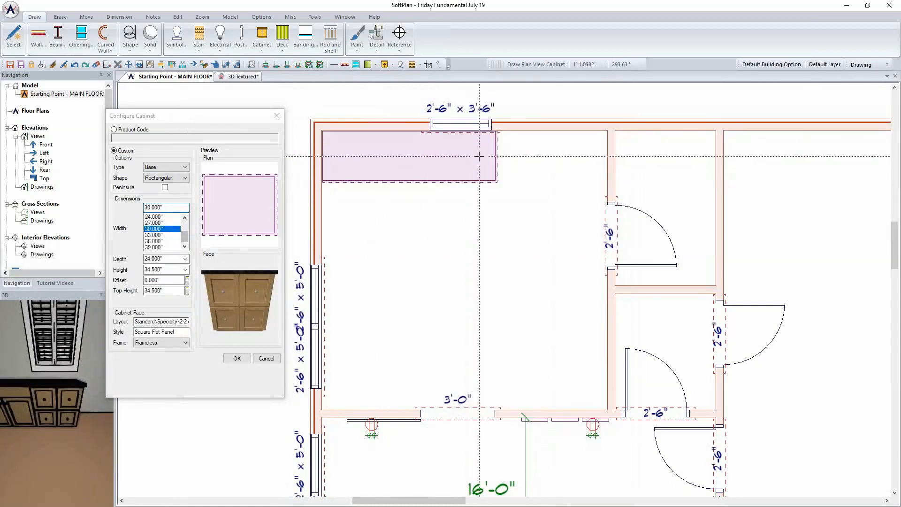
# Explode the cabinet run into individual cabinets and place a second 36" sink cabinet, matching SB36D, adjoining the 30" drawer cabinet.
pyautogui.click(290, 17)
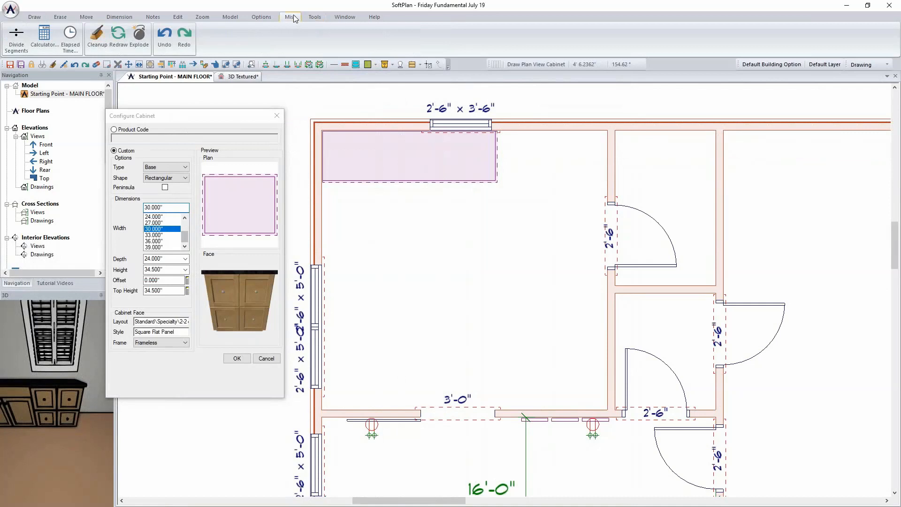
pyautogui.click(140, 41)
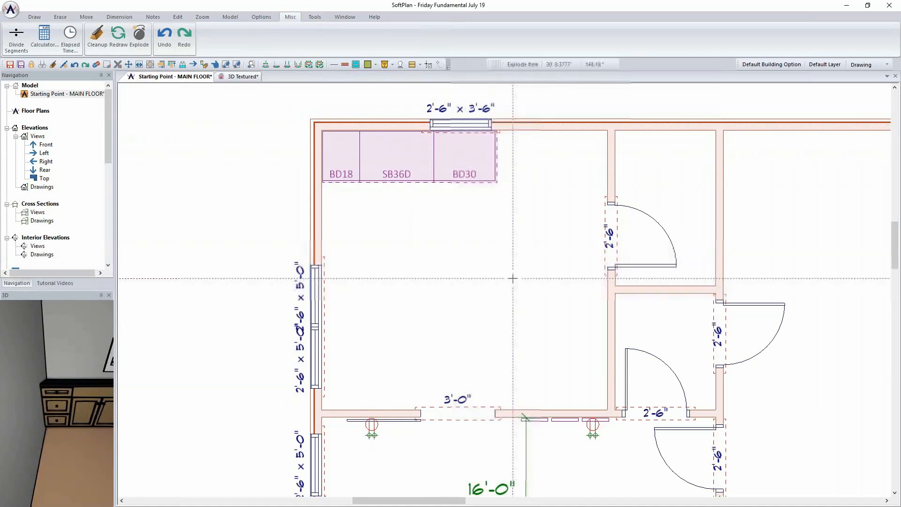
pyautogui.click(401, 160)
pyautogui.click(531, 151)
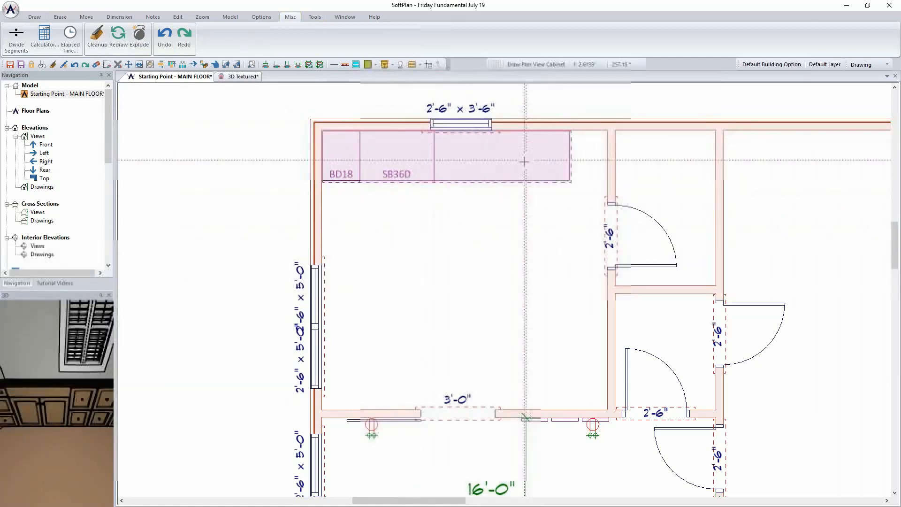
# Reuse the 18" drawer cabinet's settings to place a matching cabinet in the upper-right corner of the room, completing the run.
pyautogui.click(41, 19)
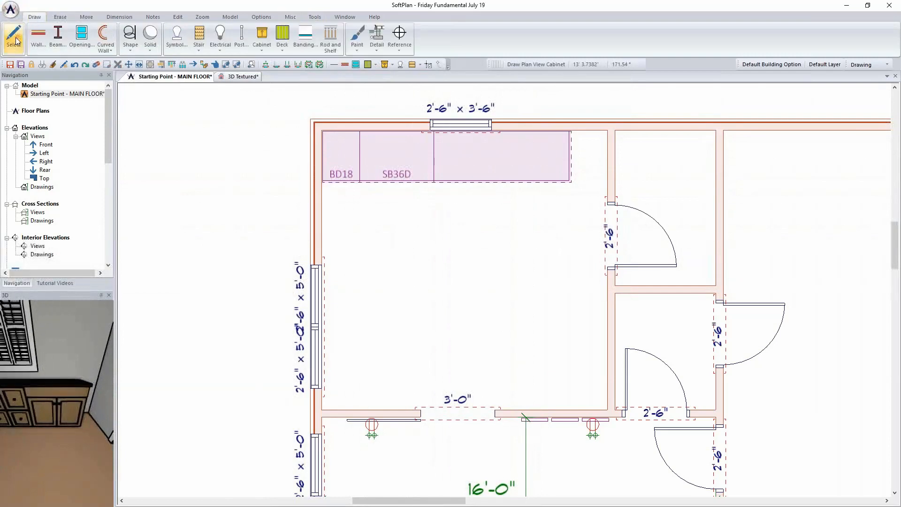
pyautogui.click(14, 36)
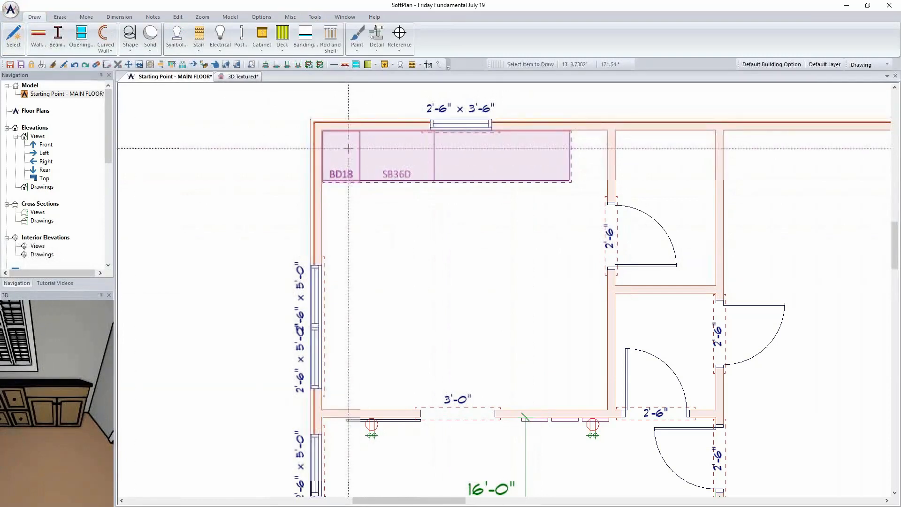
pyautogui.click(595, 154)
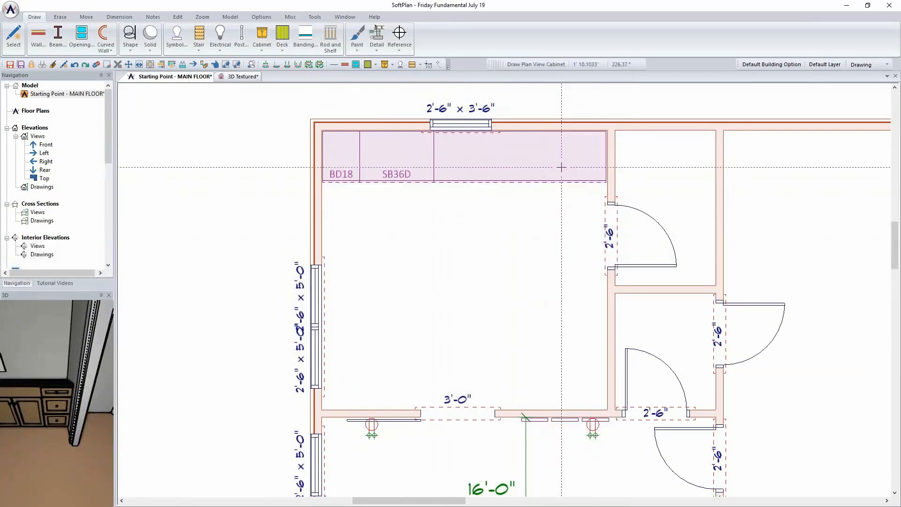
# Separate the remaining joined cabinets and move the 2'-6" x 3'-6" window in the upper wall to line up with the 30" drawer cabinet.
pyautogui.click(505, 149)
pyautogui.scroll(2, 506, 291)
pyautogui.click(509, 291)
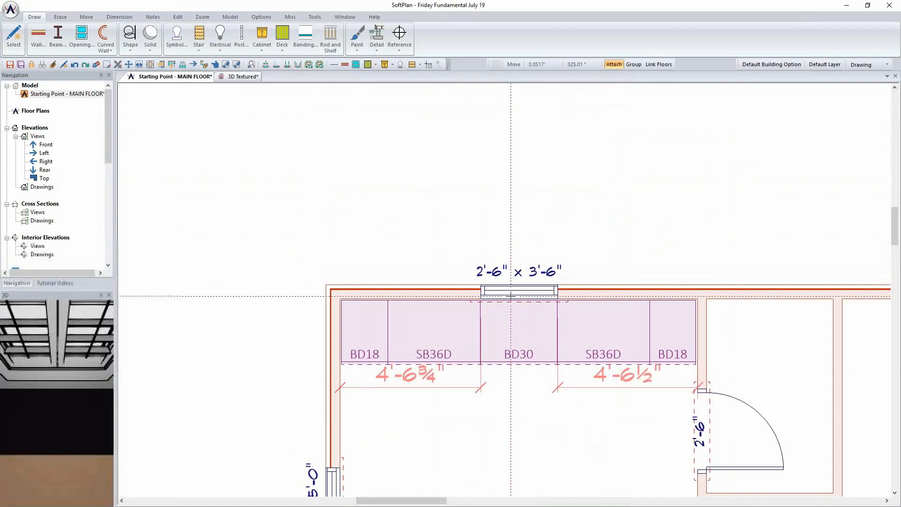
pyautogui.scroll(-2, 577, 449)
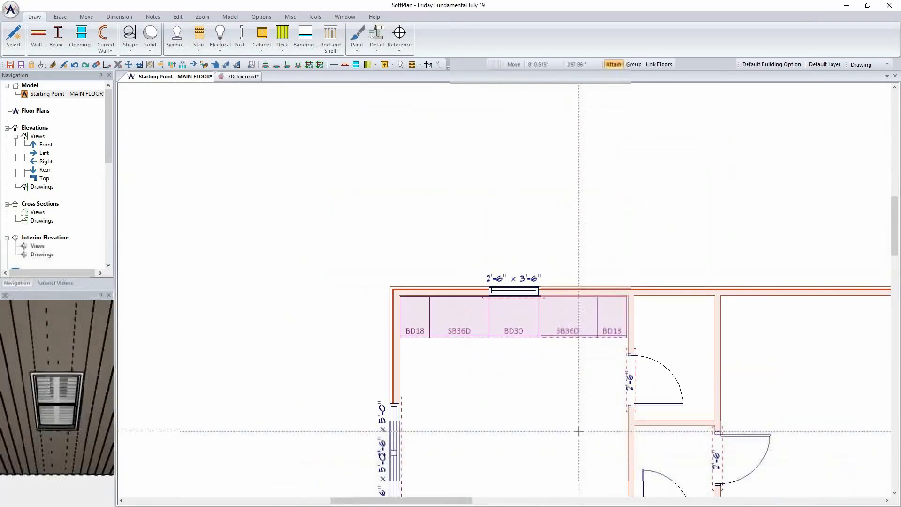
pyautogui.press('Escape')
pyautogui.moveTo(569, 396); pyautogui.dragTo(535, 279, button='middle')
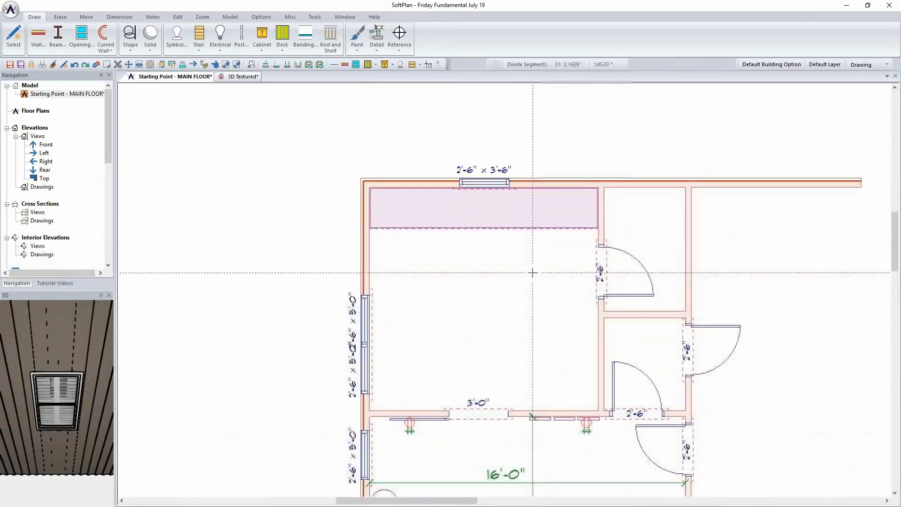
# Switch to the 3D view of the room and change its display mode from Textured to Shaded.
pyautogui.click(243, 76)
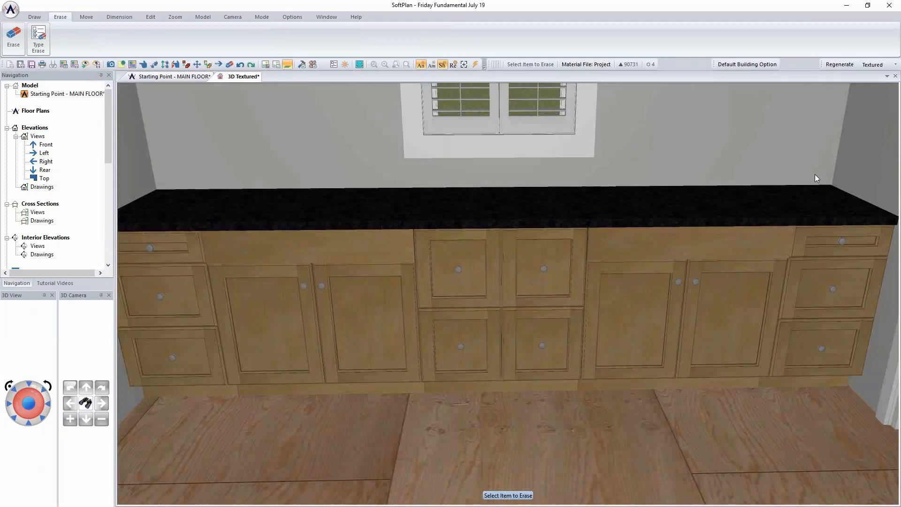
pyautogui.click(882, 68)
pyautogui.click(872, 86)
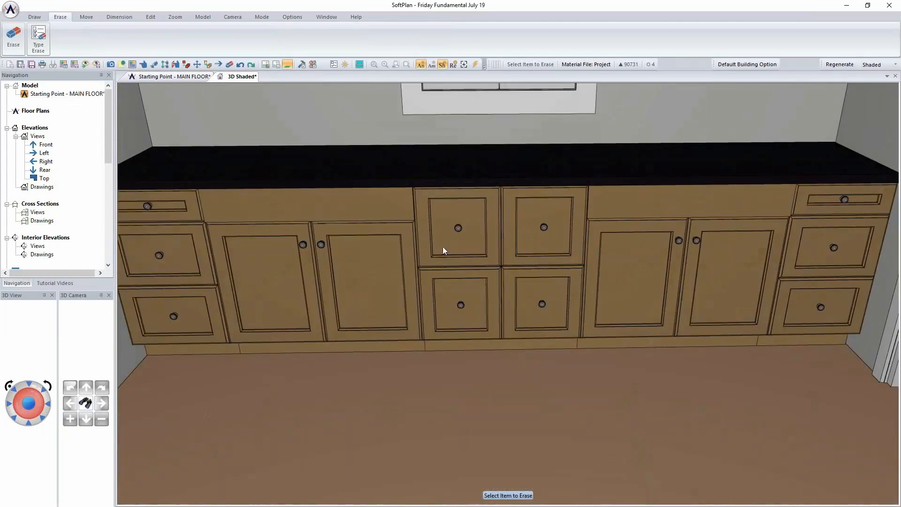
# Set the Shaded mode's face display to Textured in the mode options.
pyautogui.click(299, 19)
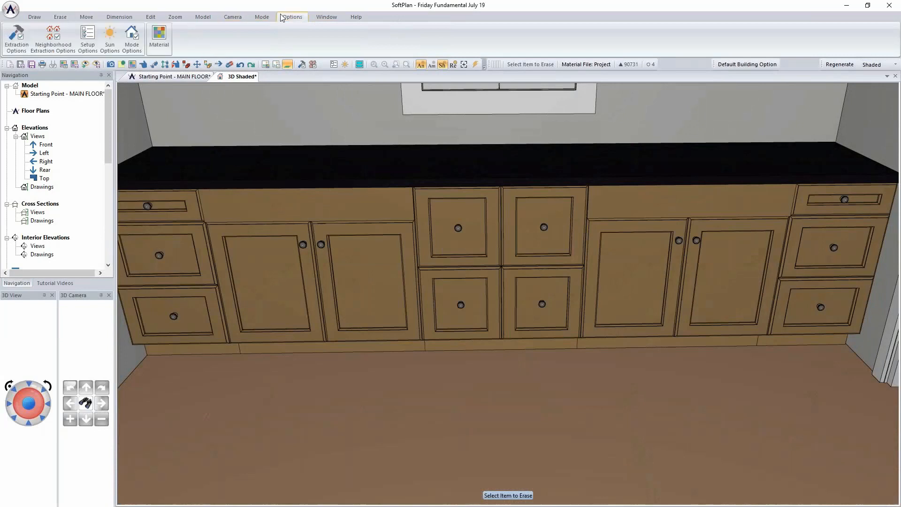
pyautogui.click(132, 40)
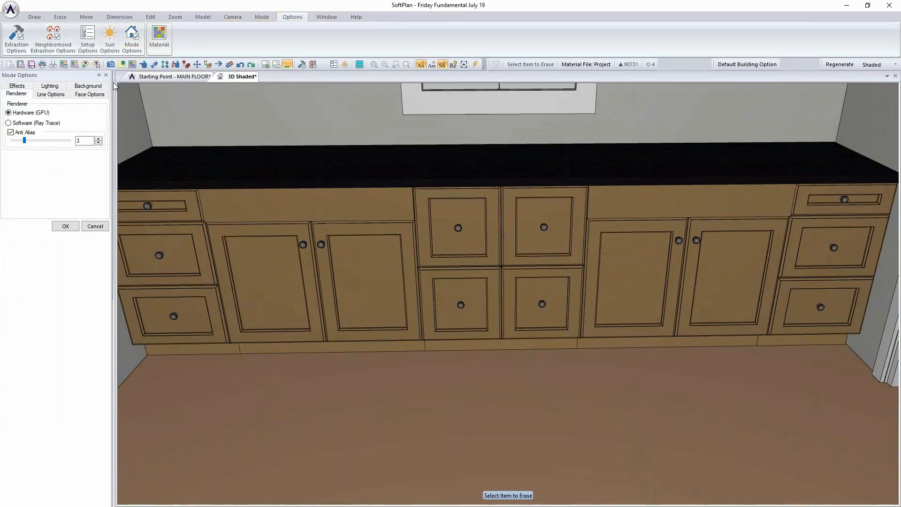
pyautogui.click(86, 96)
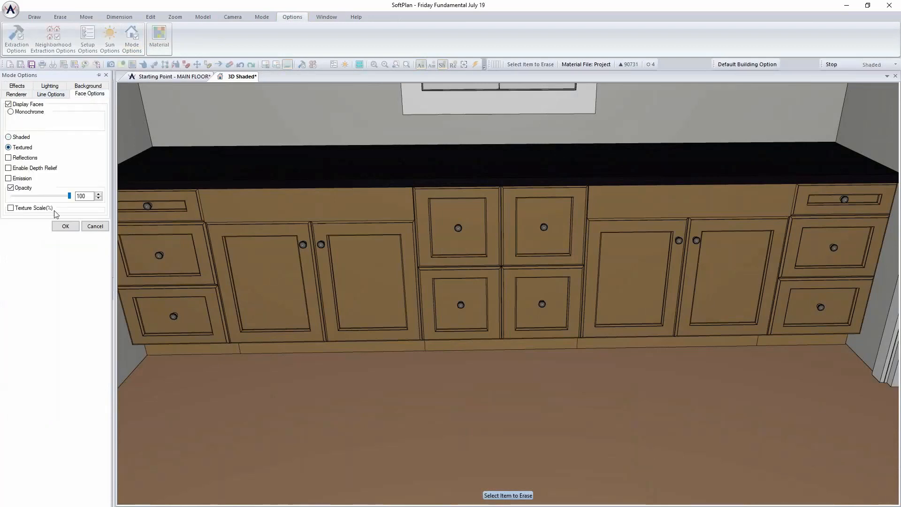
pyautogui.click(65, 225)
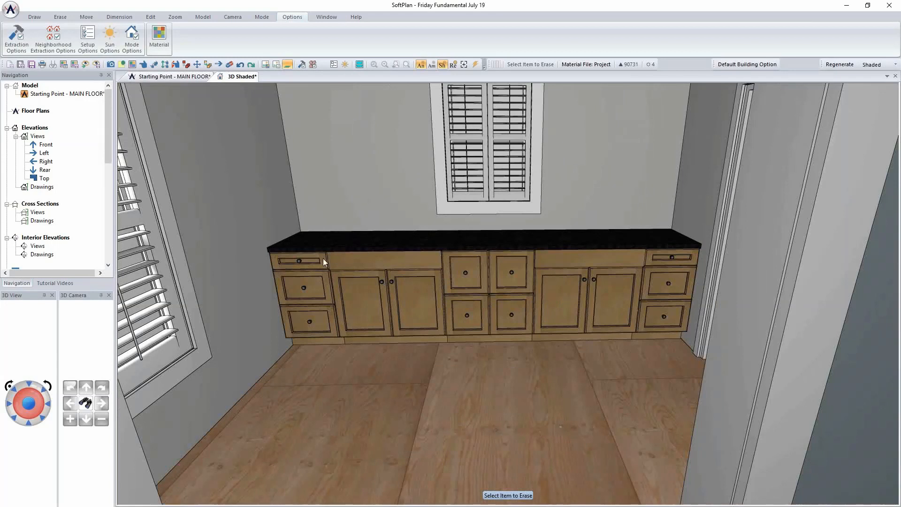
# Edit the sink cabinet left of the window and set the finish of its whole cabinet run to Painted.
pyautogui.rightClick(412, 260)
pyautogui.click(433, 285)
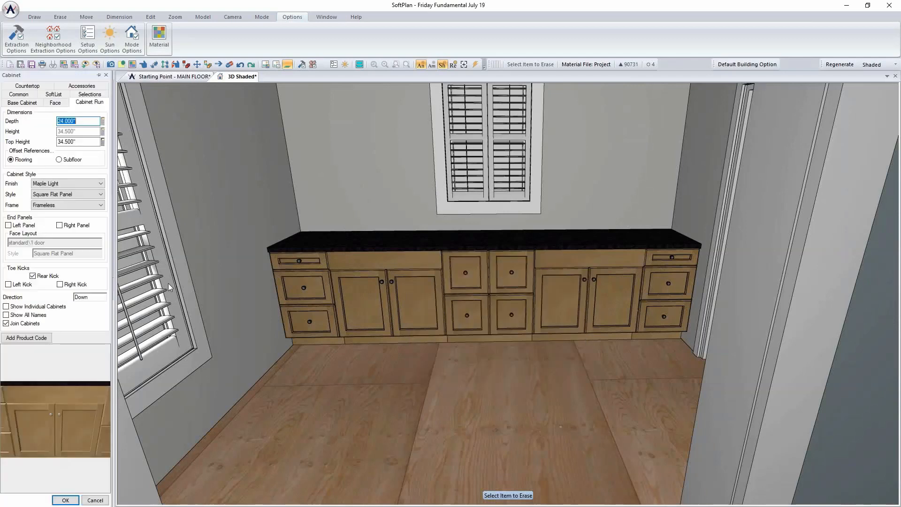
pyautogui.click(69, 184)
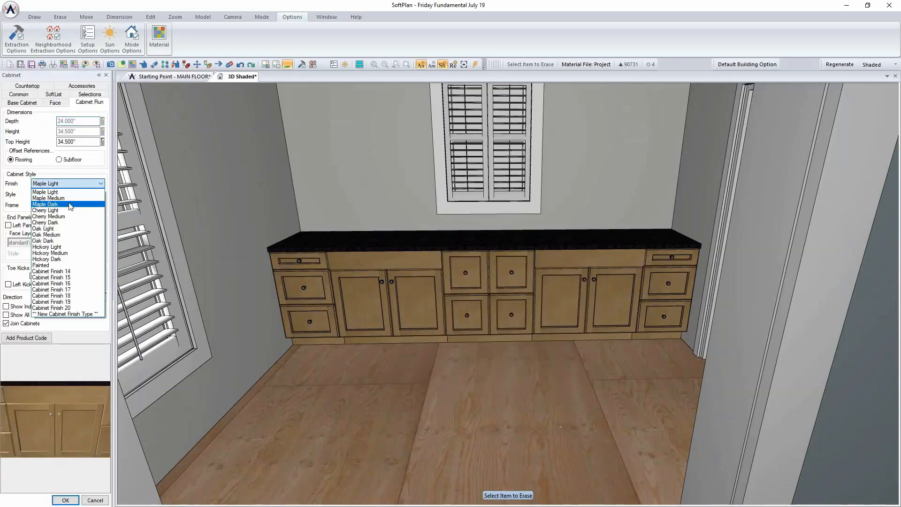
pyautogui.click(66, 265)
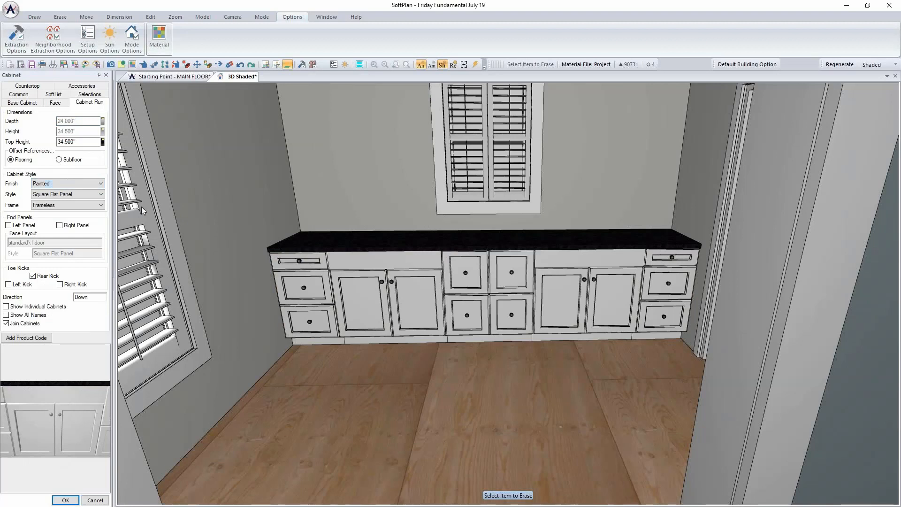
# Change the cabinet handles to pull pipe.dwg and give the drawers a different handle, pull cup.dwg.
pyautogui.click(71, 86)
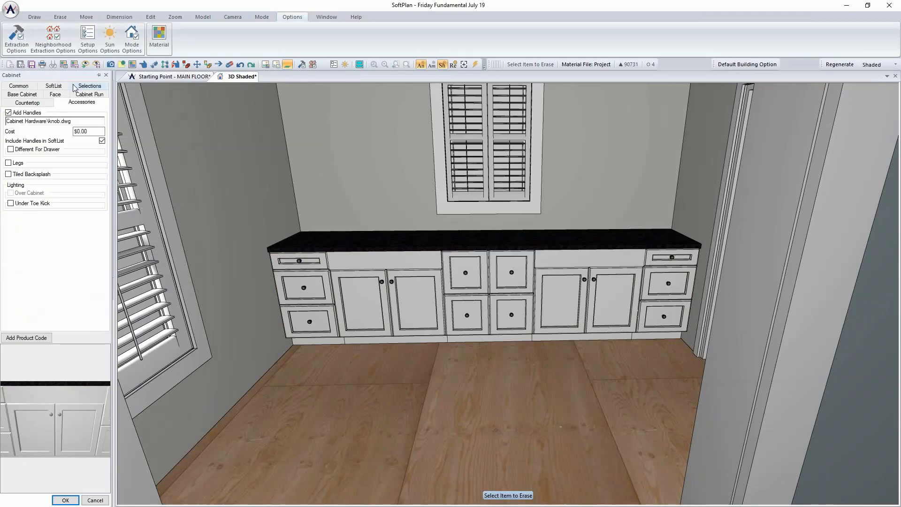
pyautogui.click(47, 121)
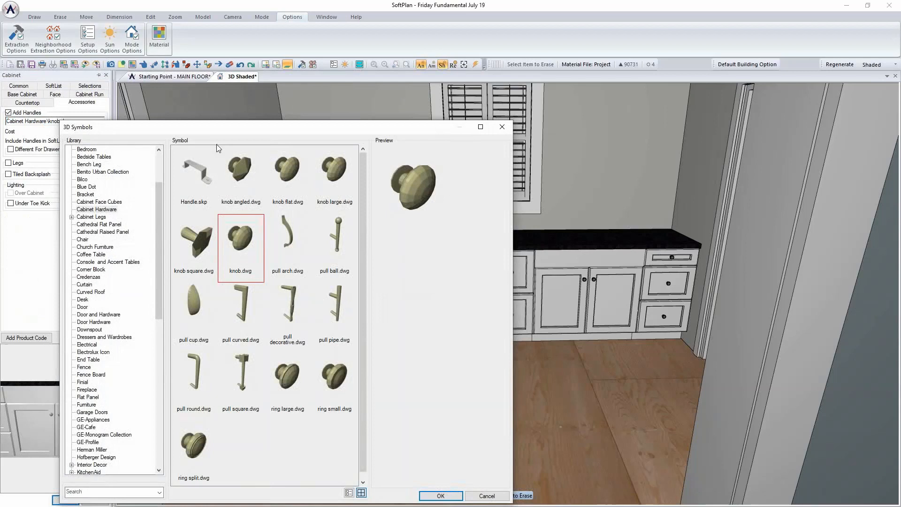
pyautogui.click(334, 310)
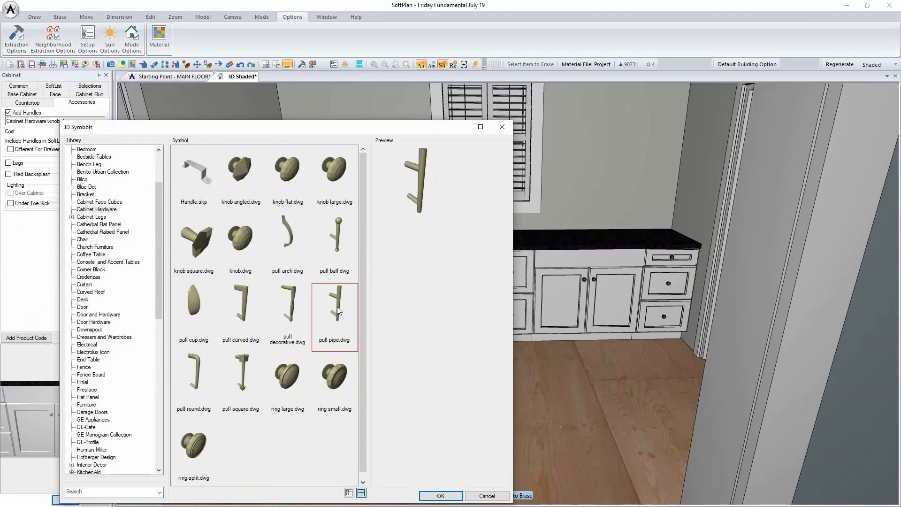
pyautogui.click(441, 495)
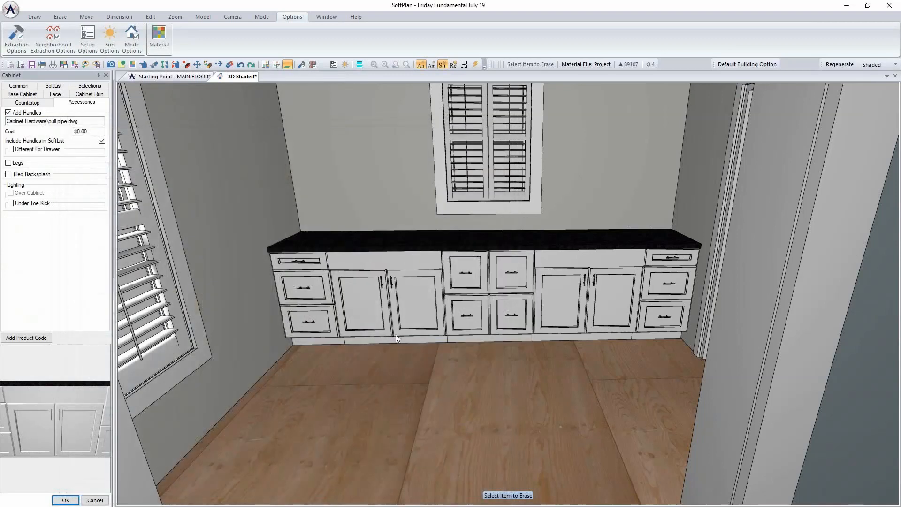
pyautogui.click(25, 150)
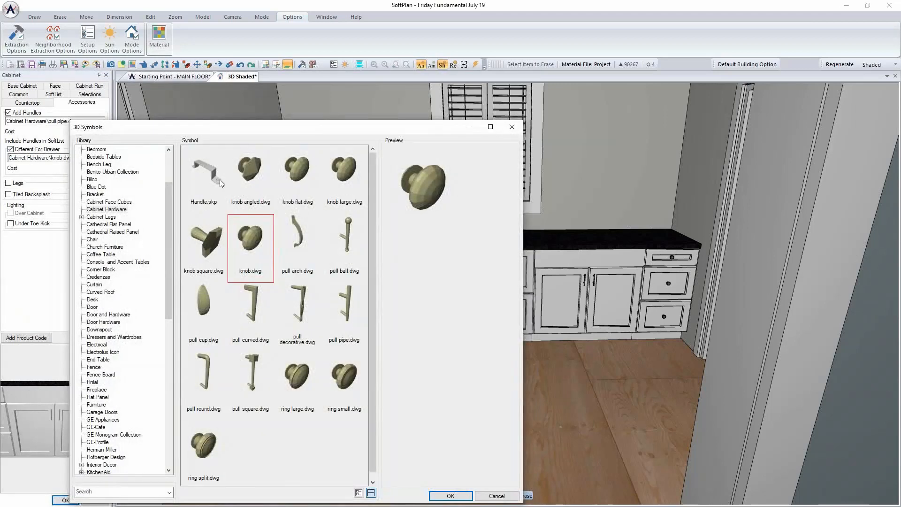
pyautogui.click(208, 302)
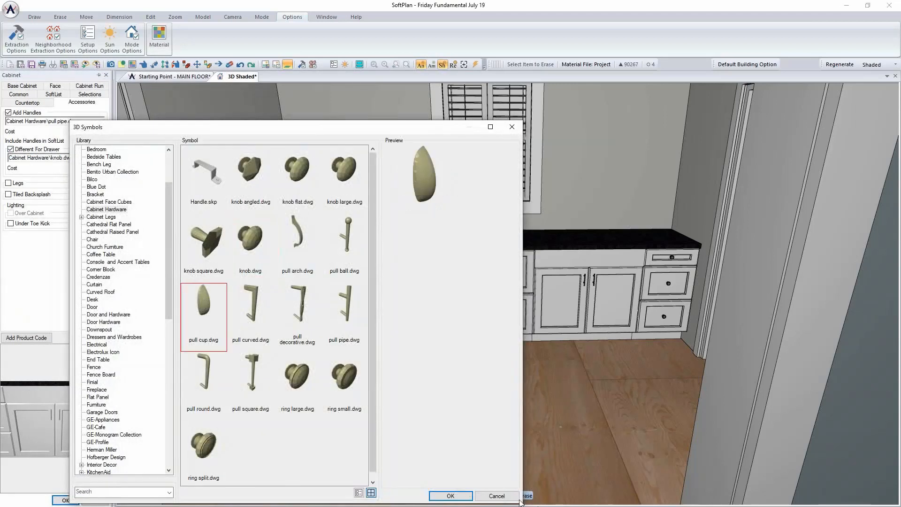
pyautogui.click(450, 496)
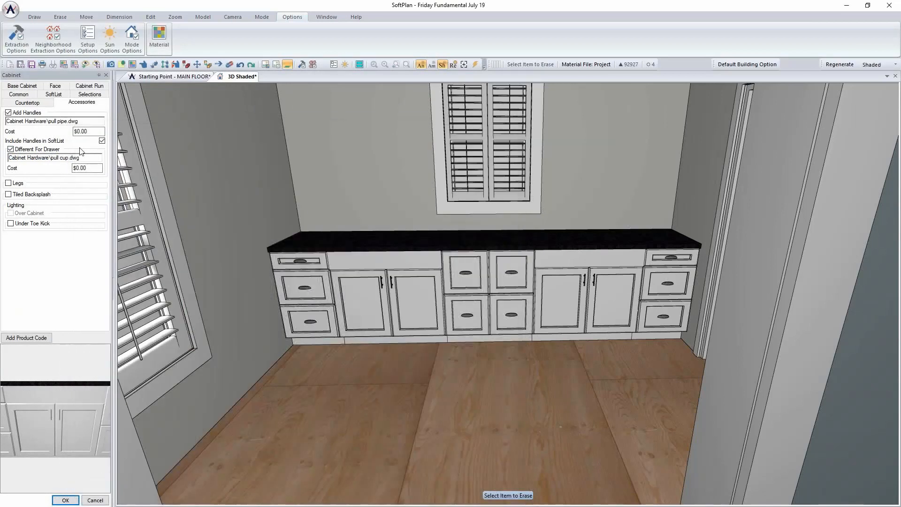
# Try the Butt and Face Frame types on the face of the sink cabinet left of the window.
pyautogui.click(55, 89)
pyautogui.click(78, 172)
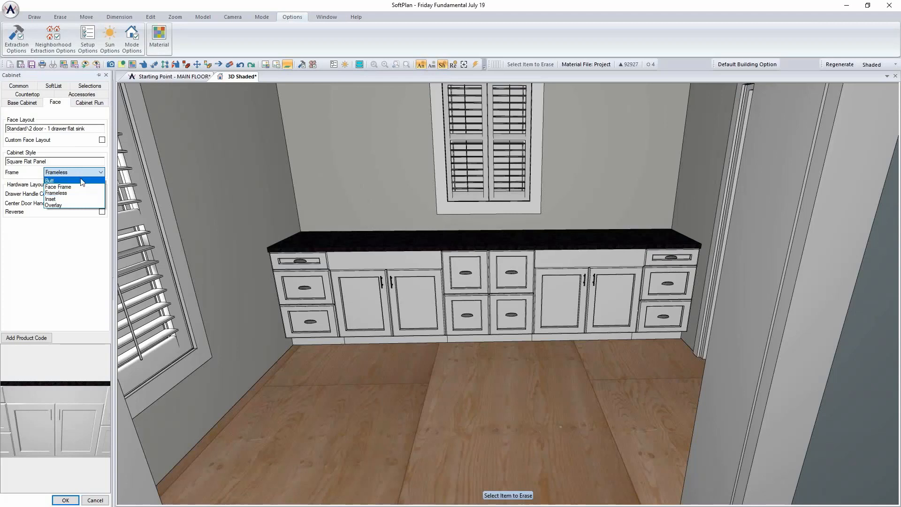
pyautogui.click(81, 183)
pyautogui.click(74, 171)
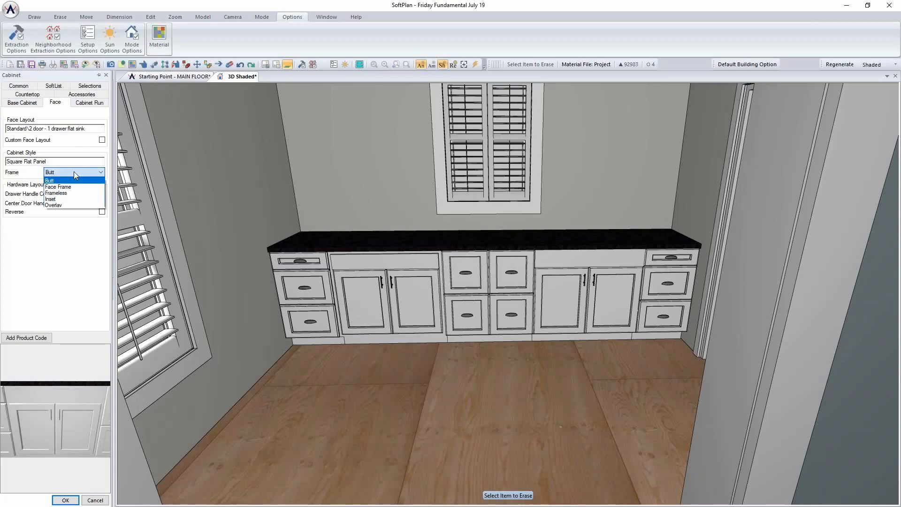
pyautogui.click(76, 186)
pyautogui.click(74, 172)
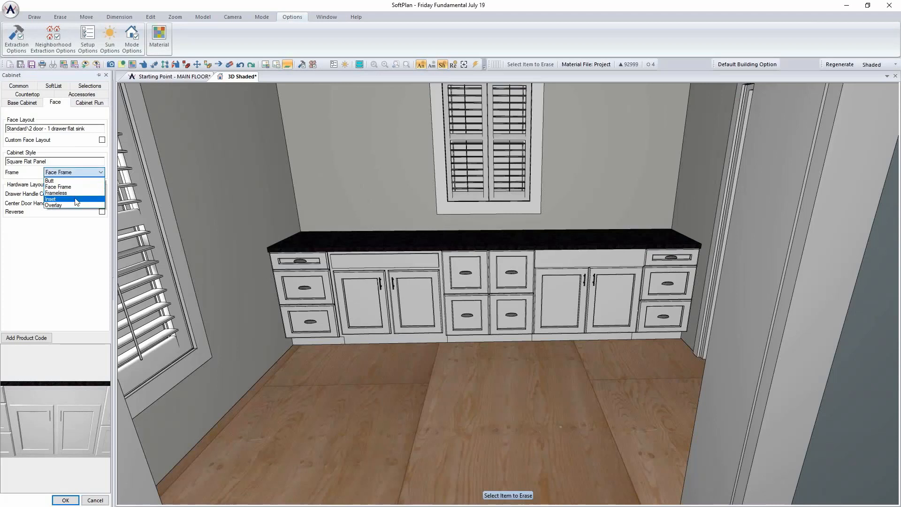
pyautogui.click(74, 191)
# Set the sink cabinet's frame type to Overlay and apply the cabinet edits.
pyautogui.click(74, 173)
pyautogui.click(75, 205)
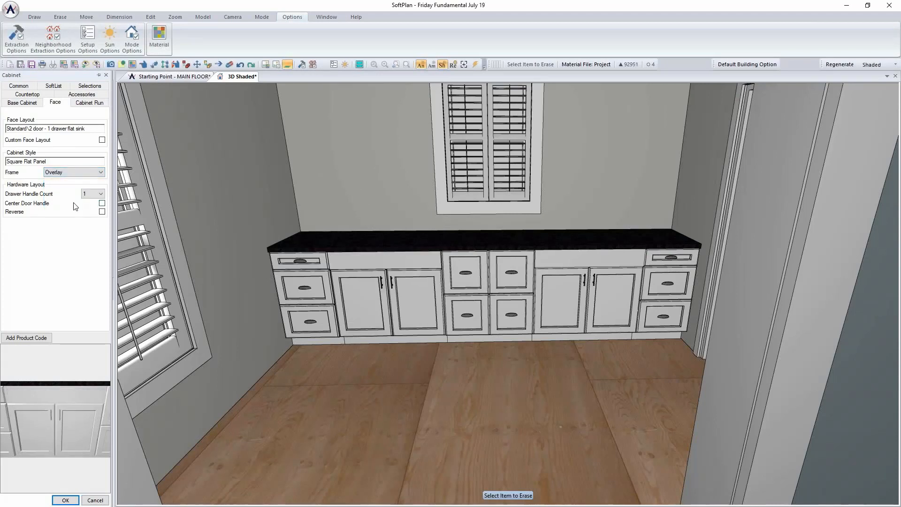
pyautogui.click(66, 500)
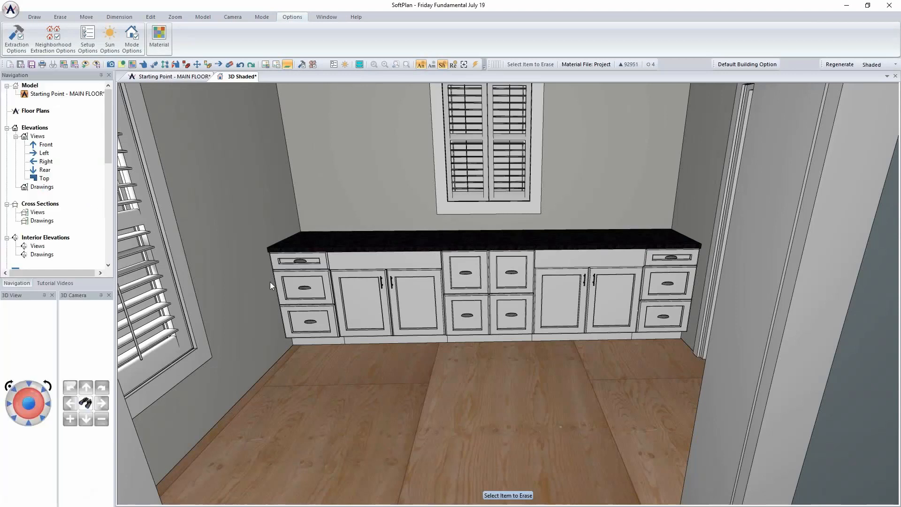
# Repeat the Overlay frame edit on the left end drawer cabinet and the four-drawer cabinet below the window.
pyautogui.rightClick(306, 292)
pyautogui.click(350, 338)
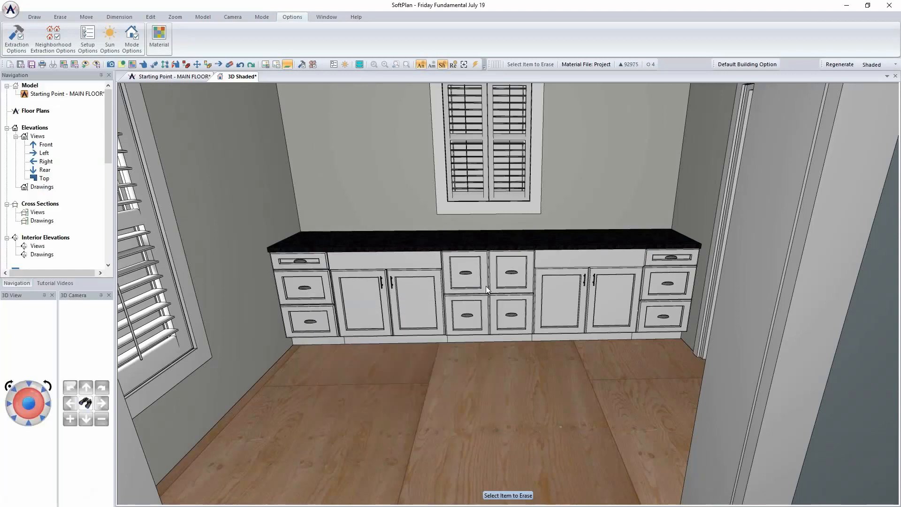
pyautogui.rightClick(486, 287)
pyautogui.click(526, 338)
# Try the Butt and Face Frame types on the four-drawer cabinet below the window, and set its frame to Inset.
pyautogui.rightClick(496, 288)
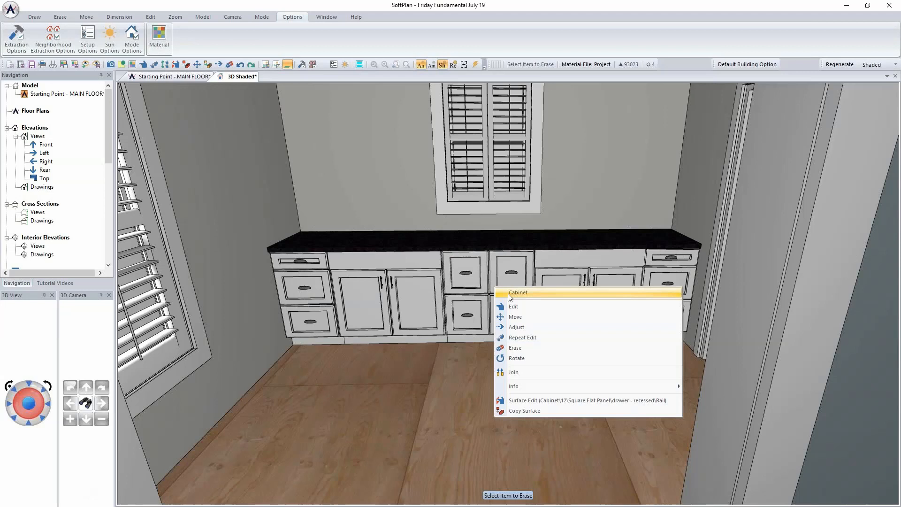
pyautogui.click(517, 308)
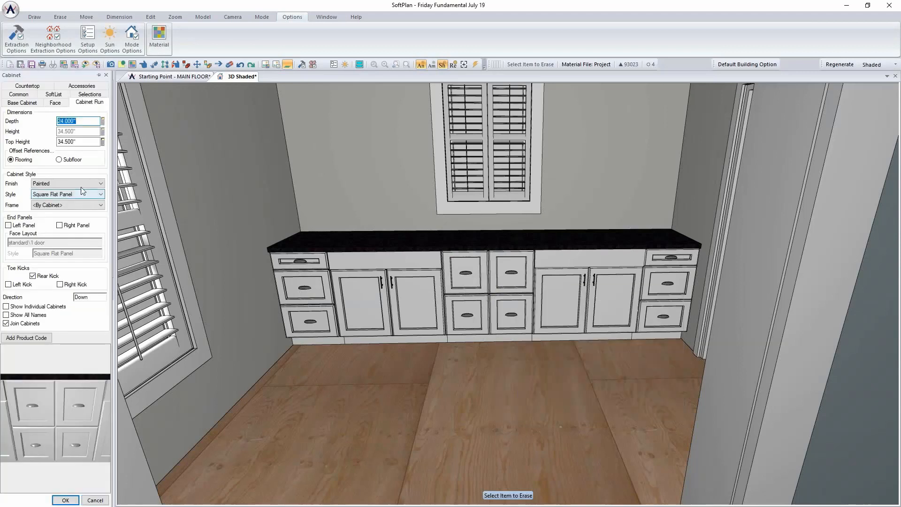
pyautogui.click(56, 102)
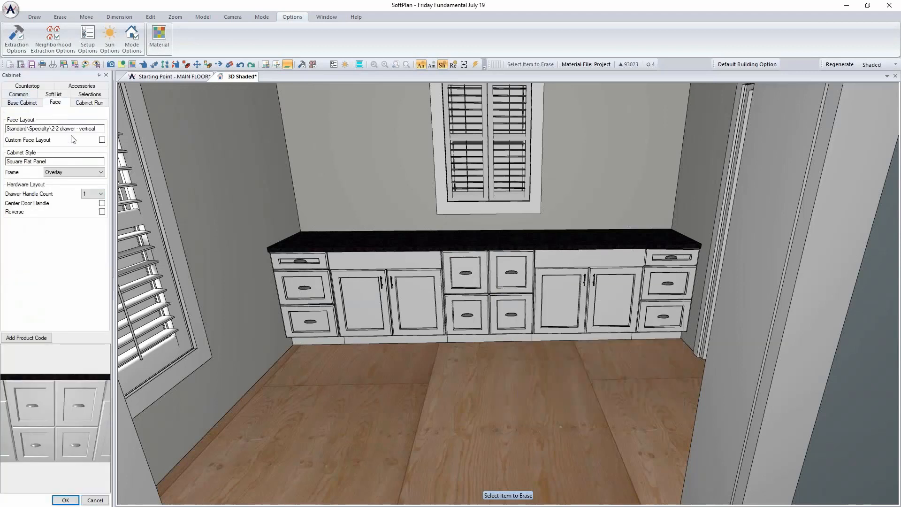
pyautogui.click(76, 173)
pyautogui.click(75, 181)
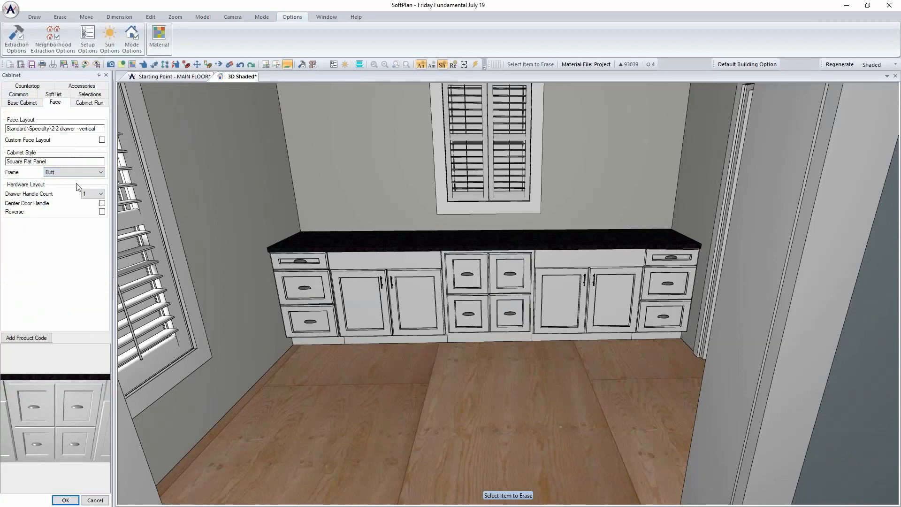
pyautogui.press('Down')
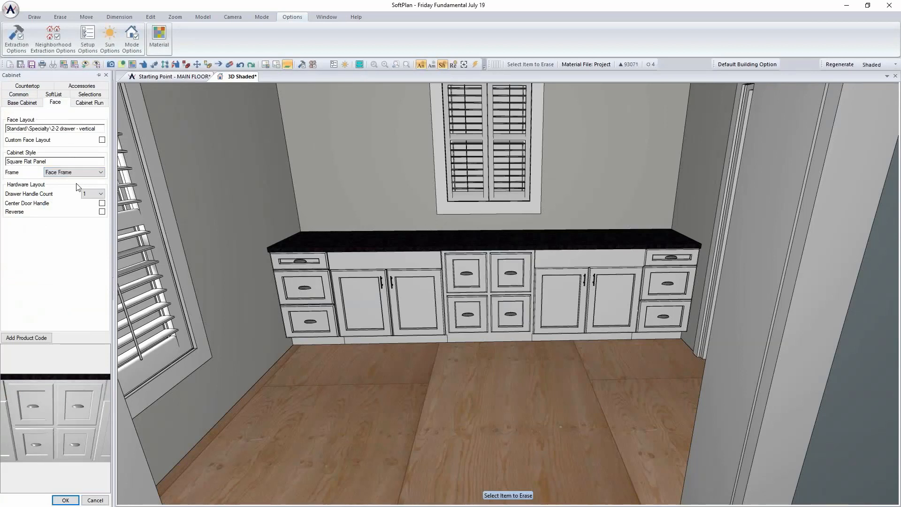
pyautogui.press('Down')
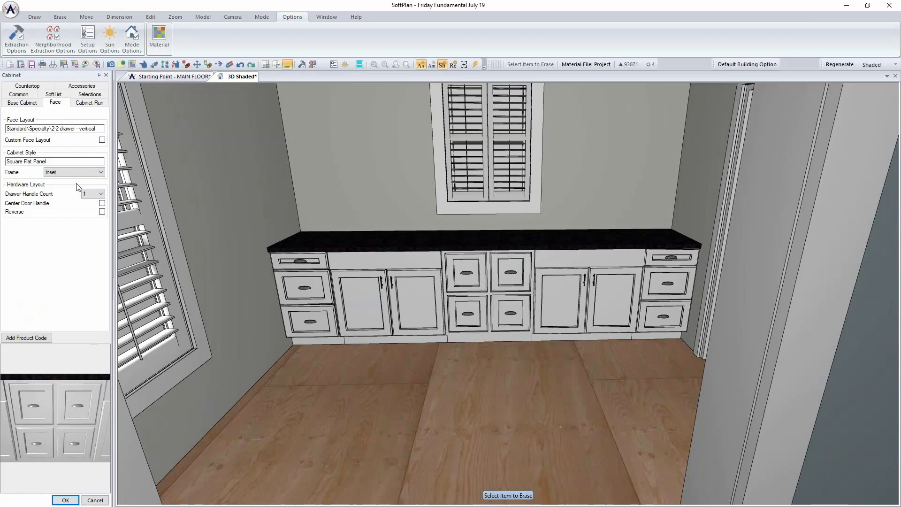
pyautogui.press('Down')
pyautogui.press('Up')
pyautogui.click(66, 500)
# Repeat the Inset frame edit on both sink cabinets and both end drawer cabinets of the run.
pyautogui.rightClick(419, 286)
pyautogui.click(464, 336)
pyautogui.rightClick(303, 300)
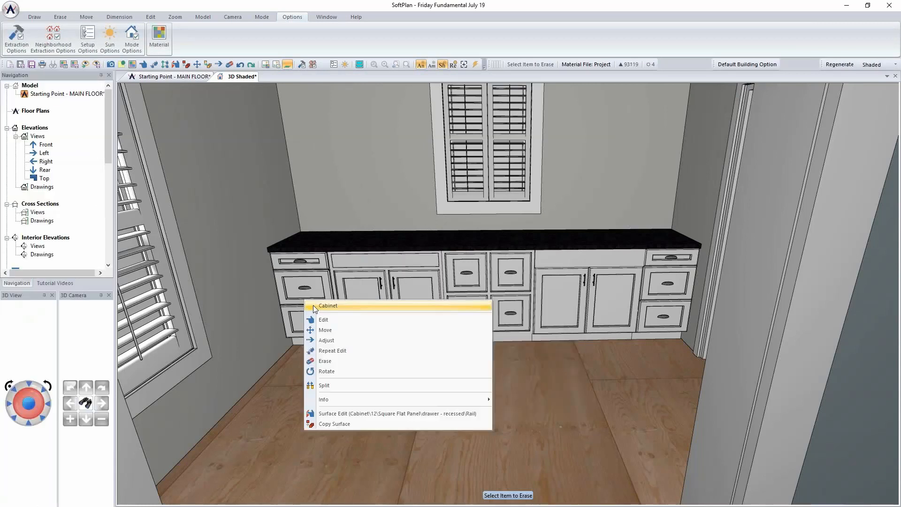
pyautogui.click(342, 350)
pyautogui.rightClick(579, 298)
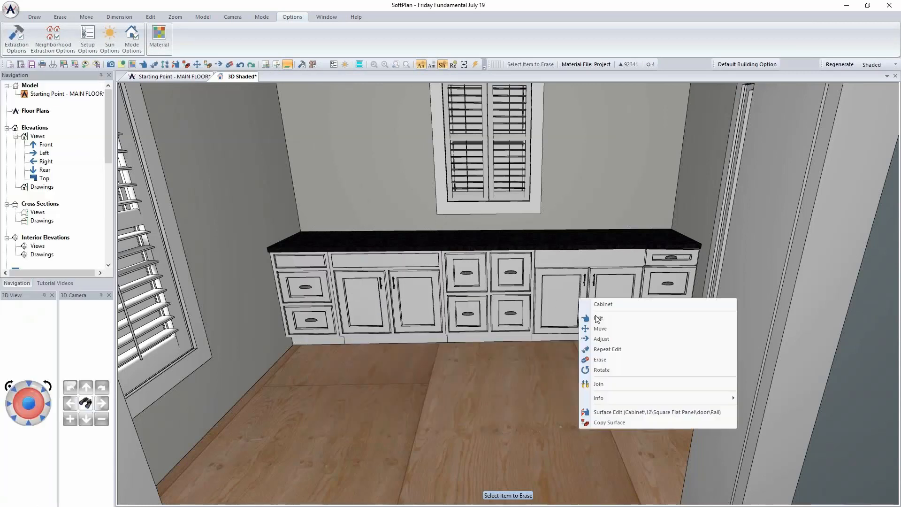
pyautogui.click(611, 348)
pyautogui.rightClick(655, 301)
pyautogui.click(693, 348)
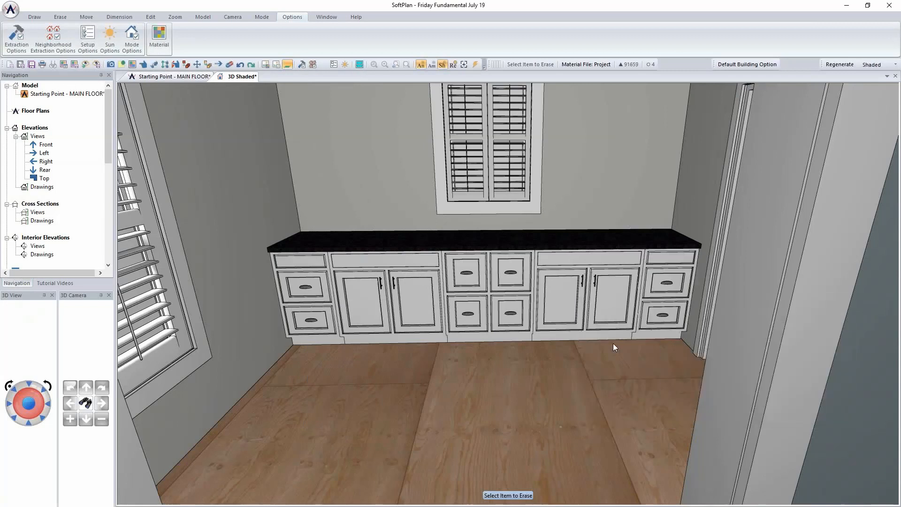
# Change the left sink cabinet's face layout to 2 door and repeat that edit on the right sink cabinet.
pyautogui.rightClick(409, 297)
pyautogui.click(441, 313)
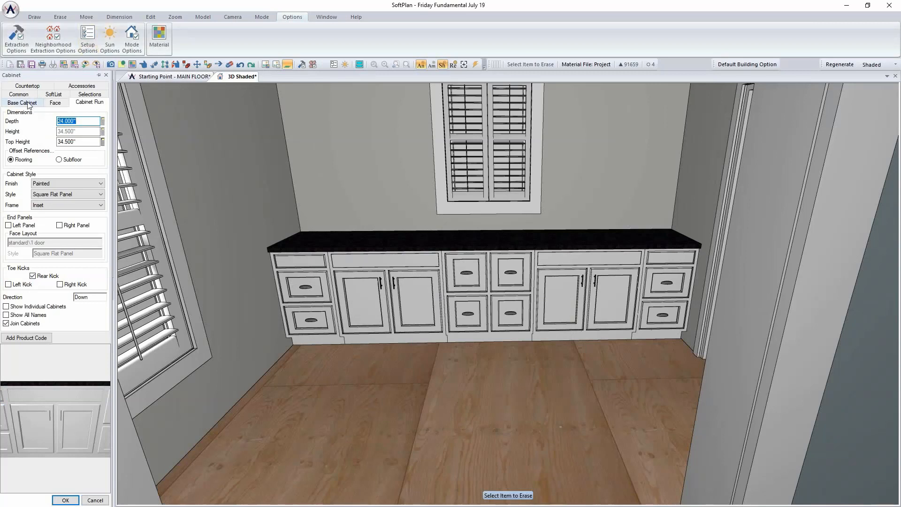
pyautogui.click(55, 102)
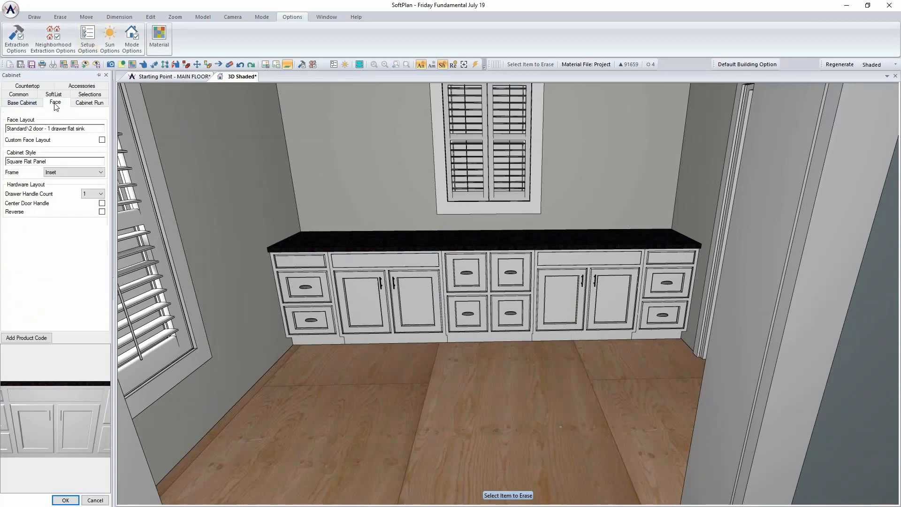
pyautogui.click(55, 129)
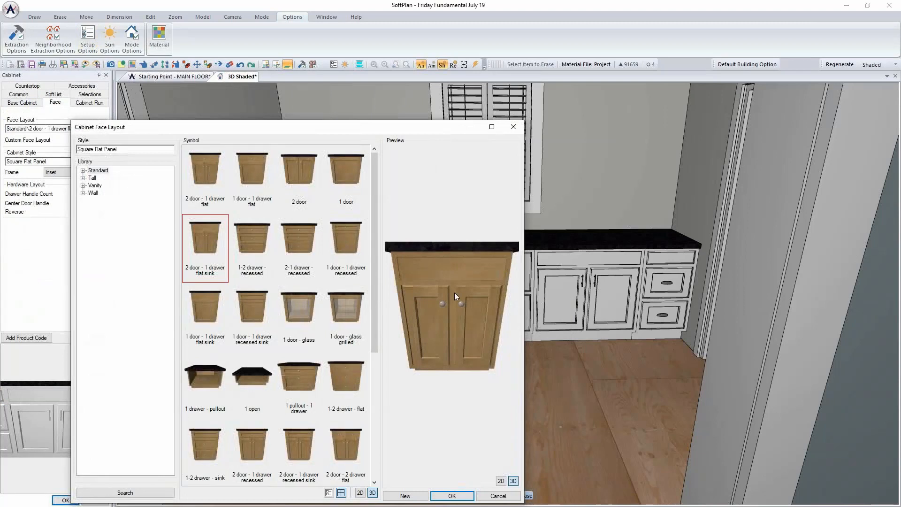
pyautogui.click(299, 174)
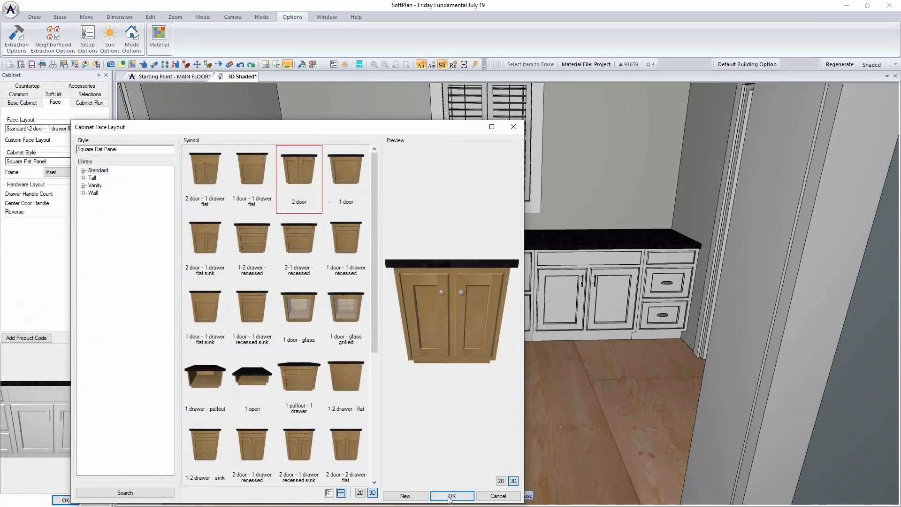
pyautogui.click(452, 496)
pyautogui.rightClick(595, 317)
pyautogui.click(635, 365)
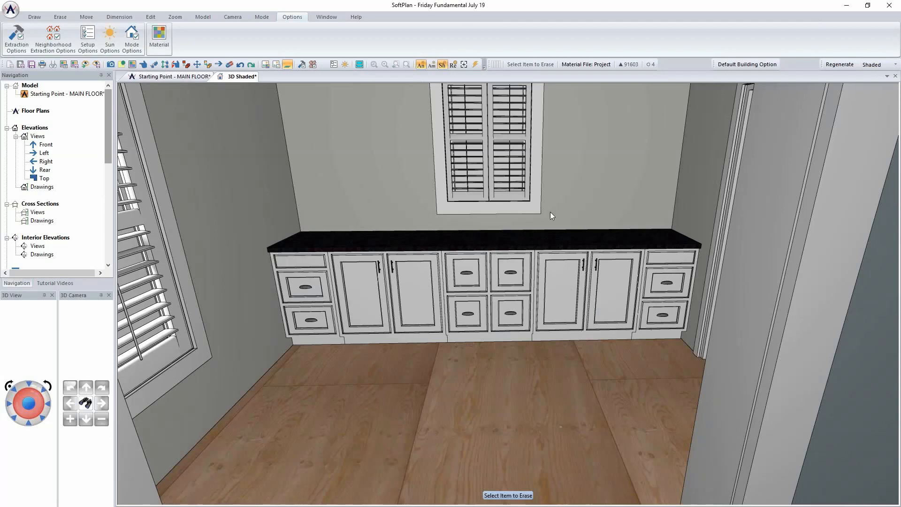
# Return to the main floor plan and start drawing a wall cabinet.
pyautogui.click(182, 77)
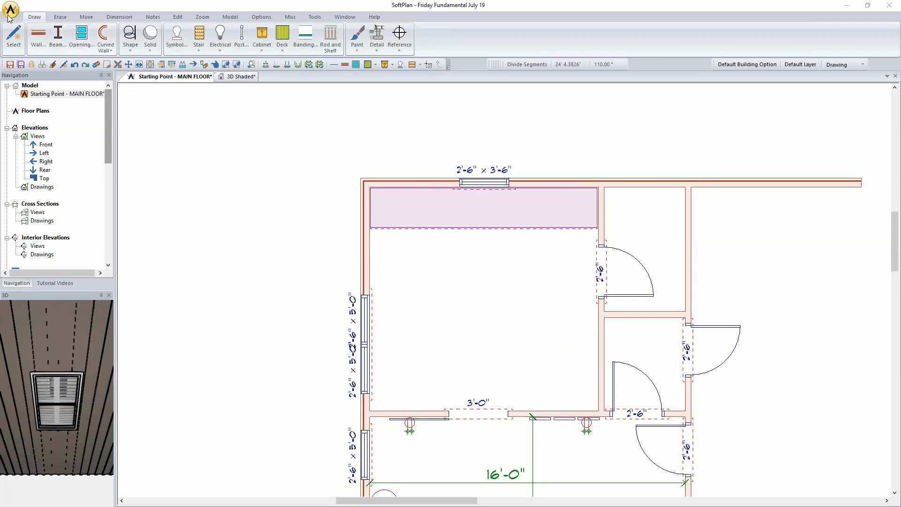
pyautogui.click(262, 37)
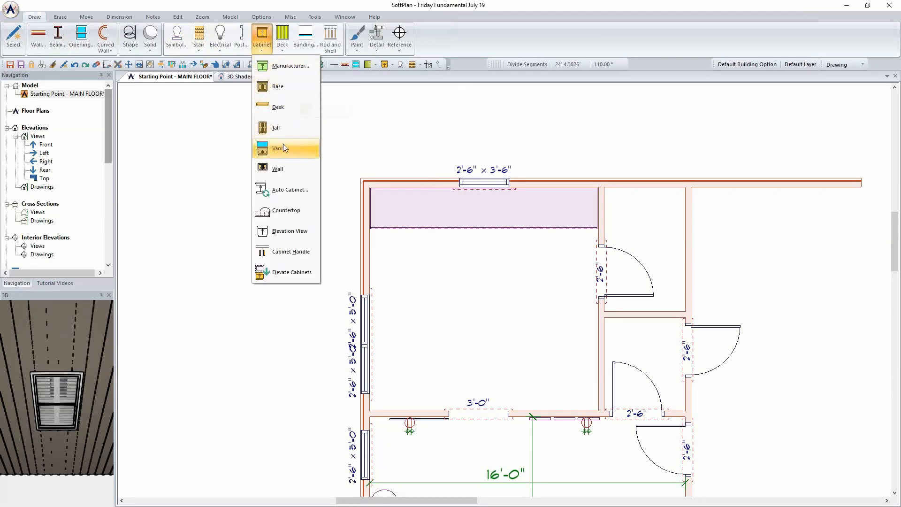
pyautogui.click(285, 168)
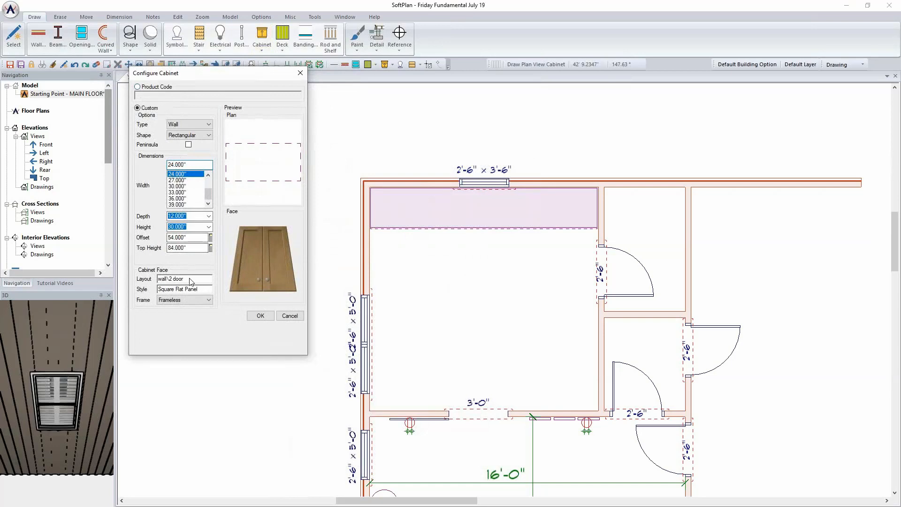
# Choose the Dishwasher - 2 door face layout from the Standard Specialty library for the wall cabinet after inspecting its 3D preview.
pyautogui.click(191, 280)
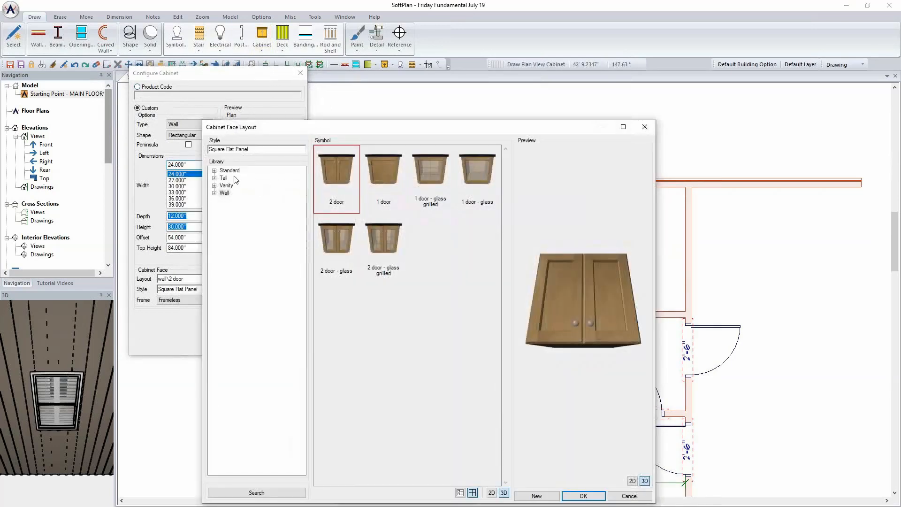
pyautogui.click(230, 172)
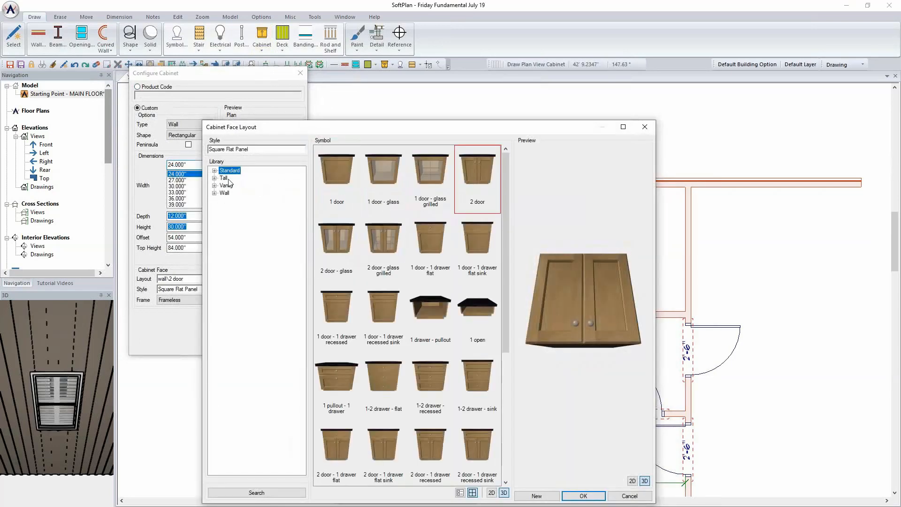
pyautogui.click(214, 171)
pyautogui.click(237, 178)
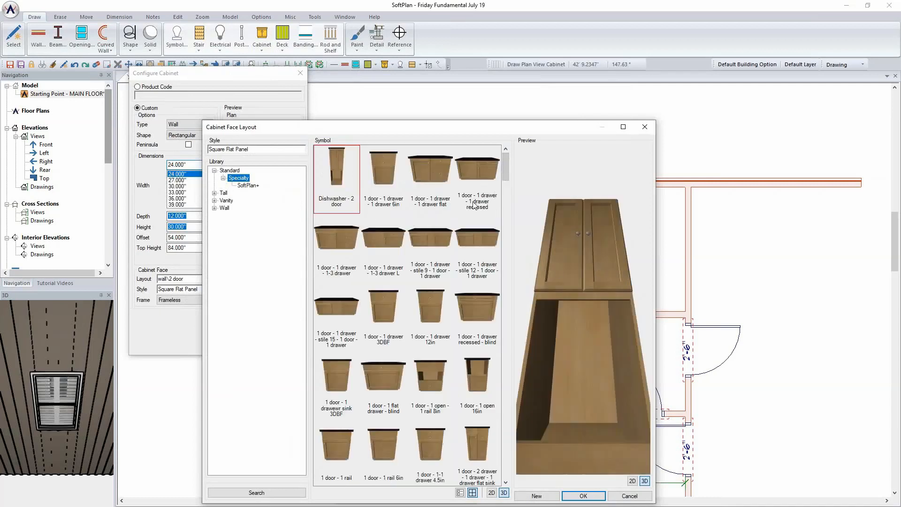
pyautogui.moveTo(609, 246); pyautogui.dragTo(597, 339)
pyautogui.moveTo(592, 289); pyautogui.dragTo(573, 335)
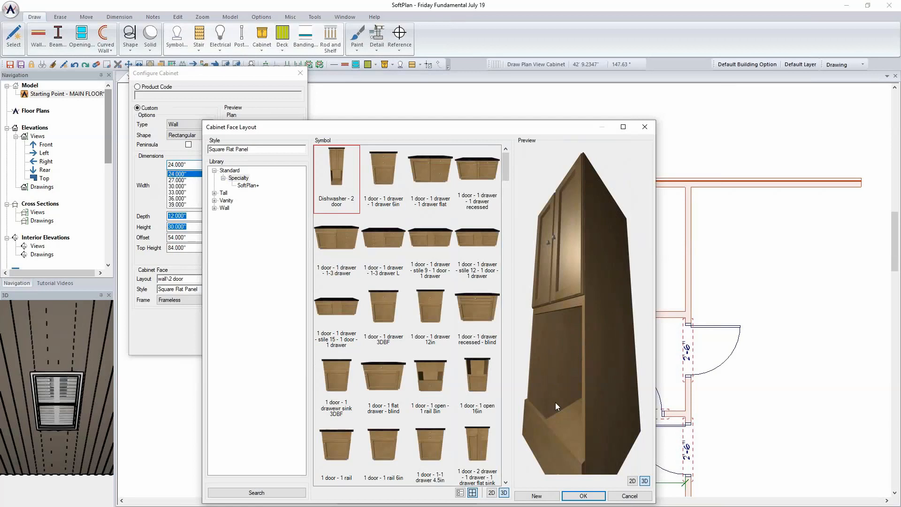
pyautogui.moveTo(546, 341); pyautogui.dragTo(574, 251)
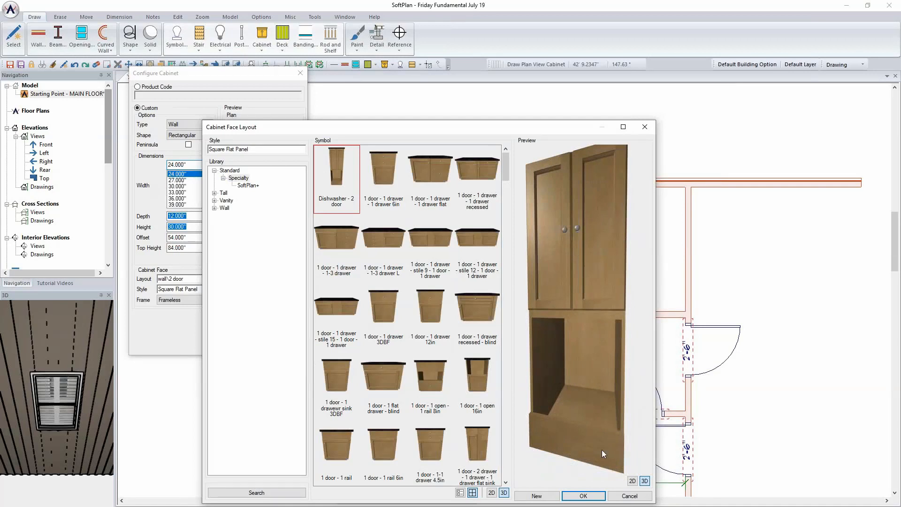
pyautogui.click(583, 496)
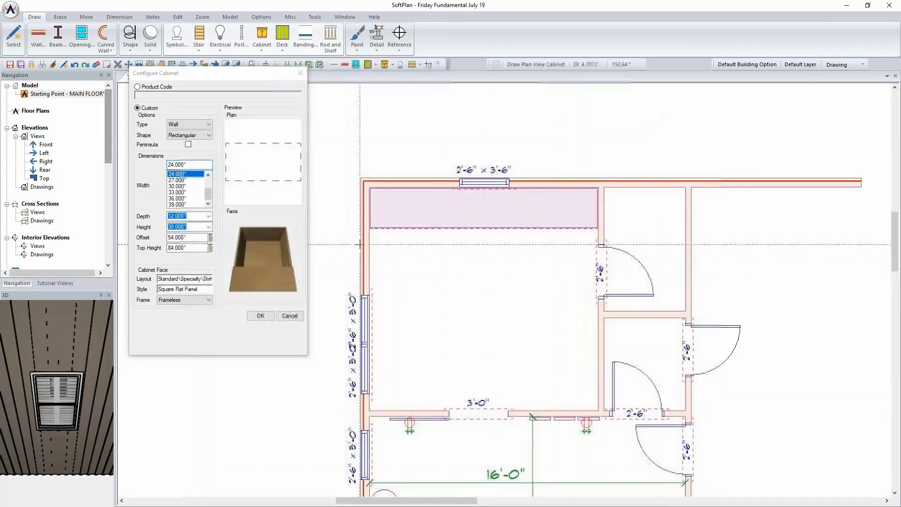
# Place a 21-inch-wide wall cabinet with the Specialty layout Dishwasher - 2 door in the room's upper-left corner, over the base run.
pyautogui.scroll(1, 182, 187)
pyautogui.click(183, 187)
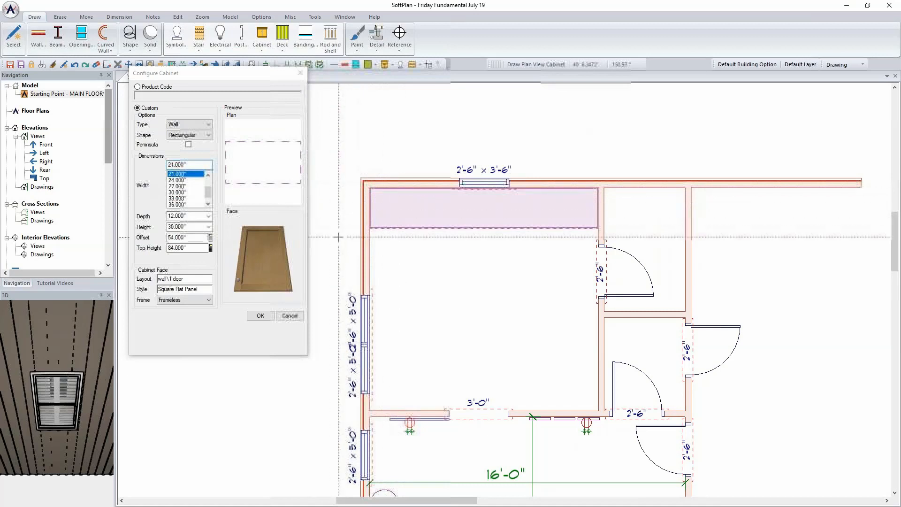
pyautogui.click(193, 278)
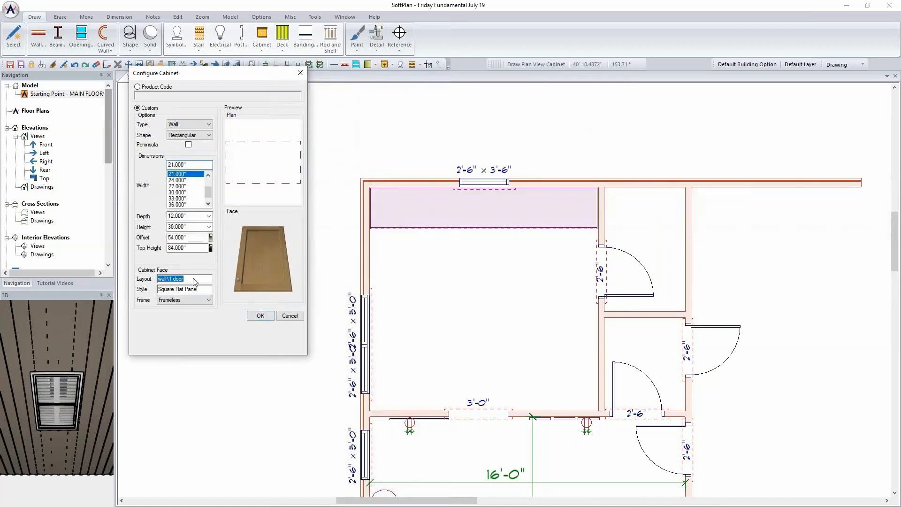
pyautogui.click(218, 170)
pyautogui.click(227, 178)
pyautogui.click(252, 185)
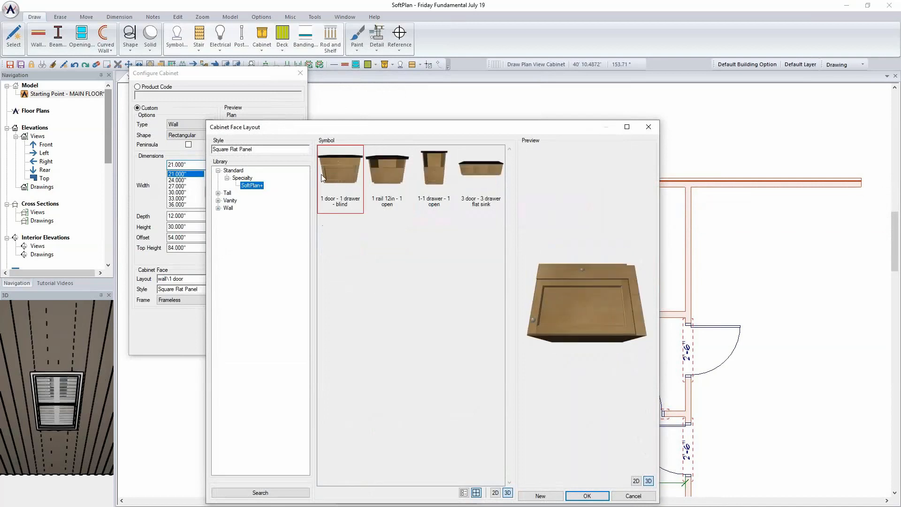
pyautogui.click(243, 178)
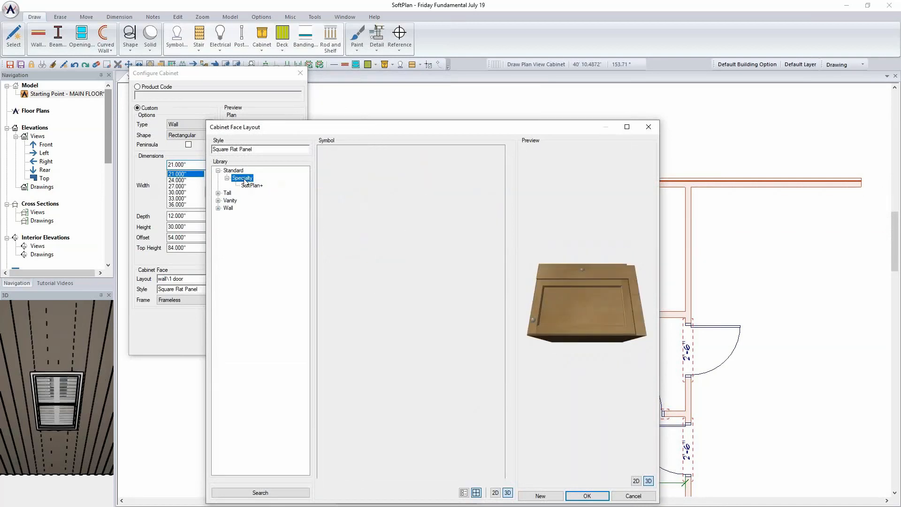
pyautogui.click(347, 167)
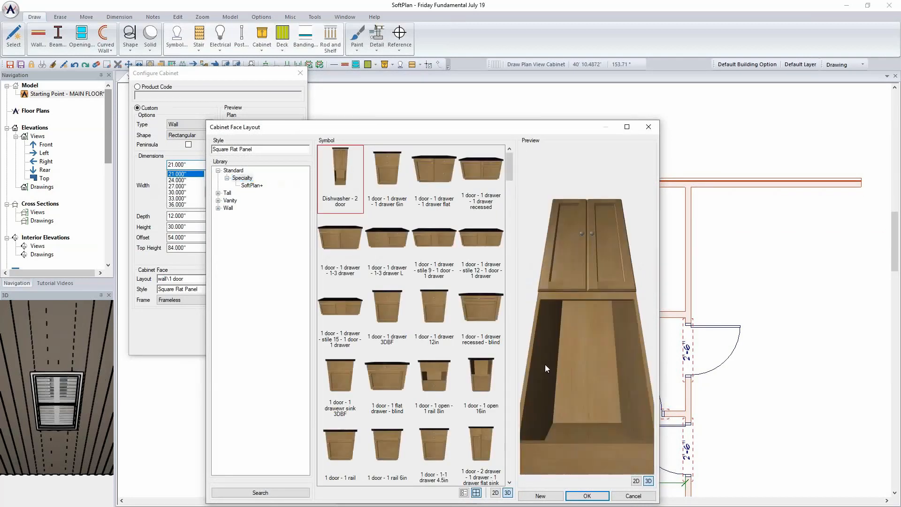
pyautogui.click(587, 495)
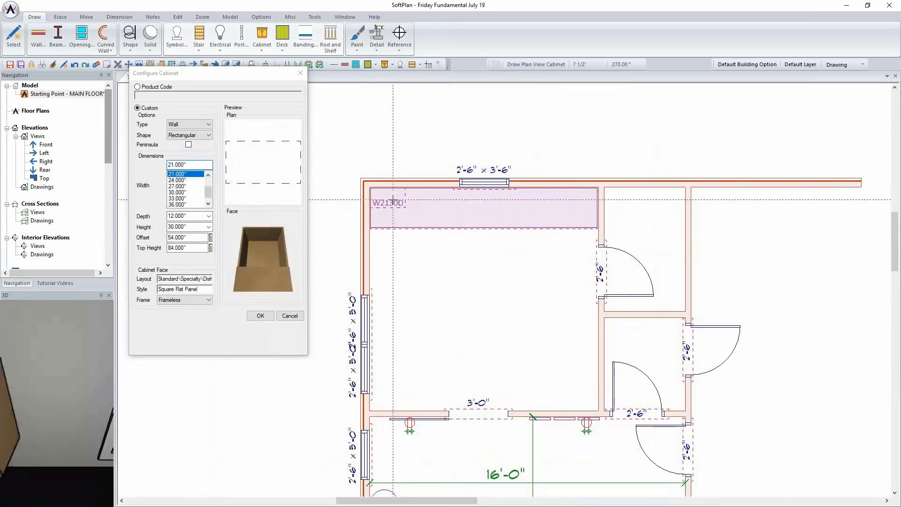
pyautogui.click(260, 315)
# Edit the placed wall cabinet and set its width and depth to 18 inches each.
pyautogui.rightClick(398, 202)
pyautogui.click(419, 221)
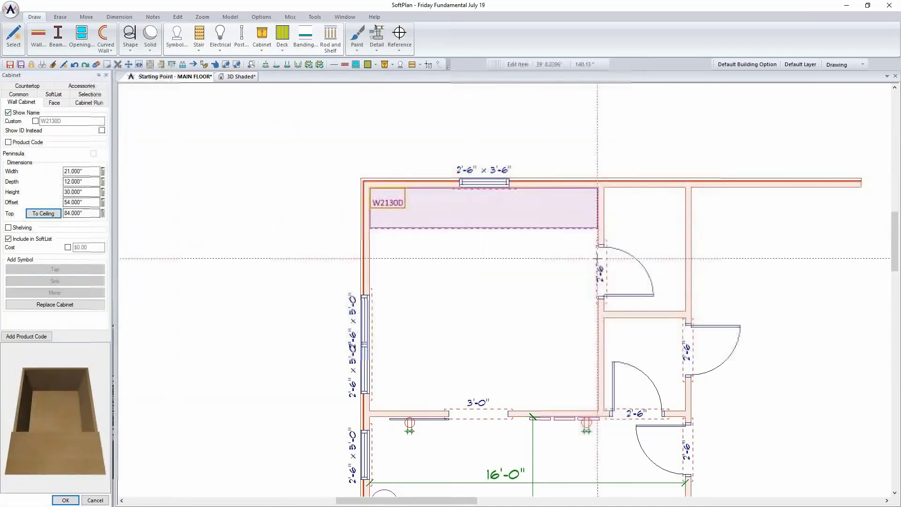
pyautogui.doubleClick(88, 171)
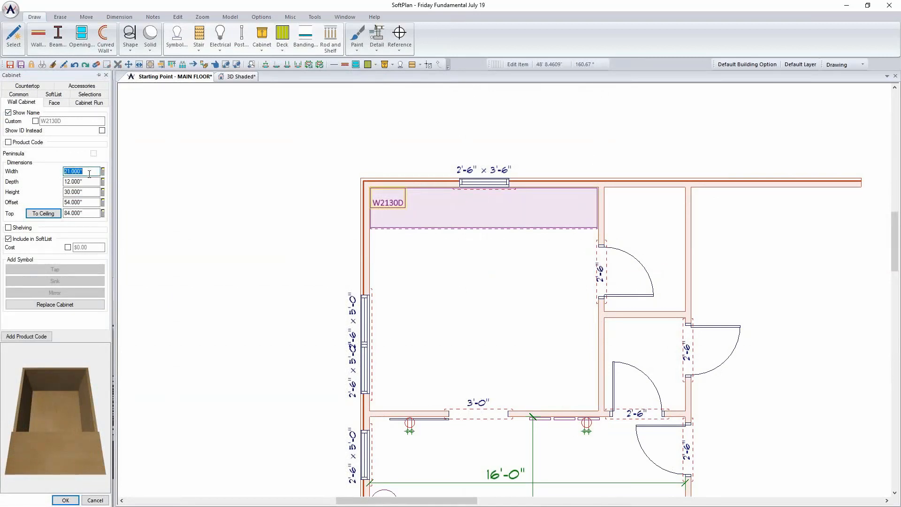
pyautogui.write('18')
pyautogui.press('Return')
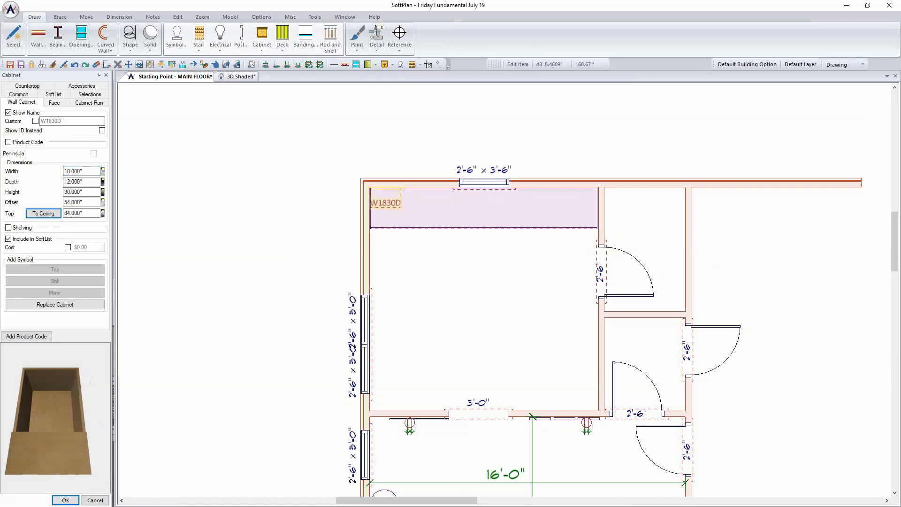
pyautogui.doubleClick(93, 171)
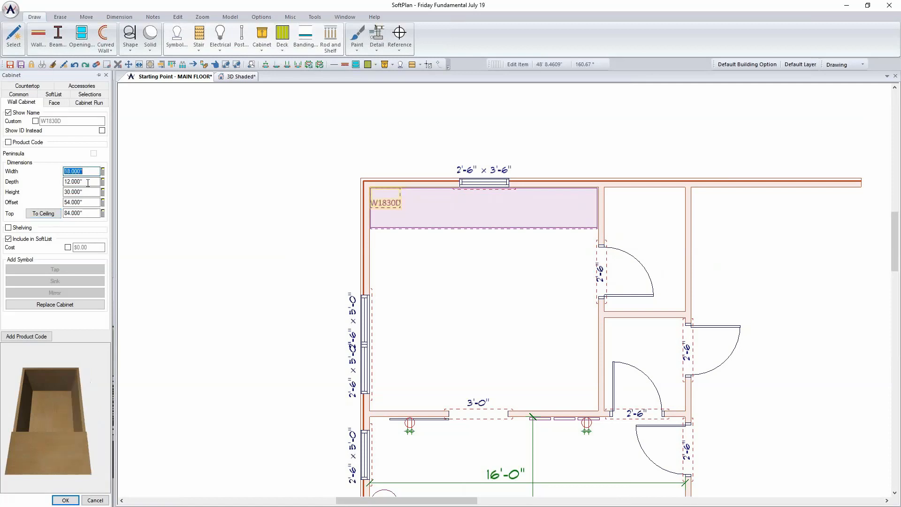
pyautogui.doubleClick(88, 182)
pyautogui.write('18')
pyautogui.press('Return')
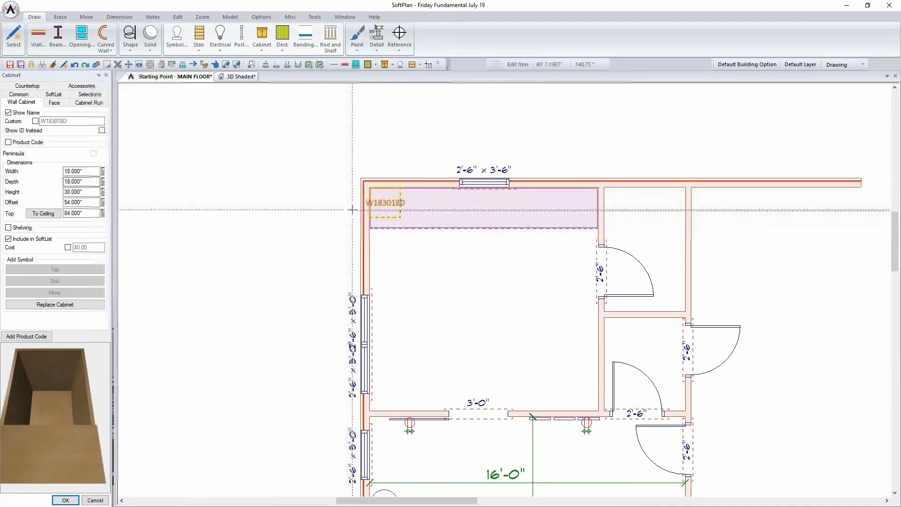
# Set the wall cabinet's height to 66 inches and its offset to 36 inches, and apply the changes.
pyautogui.doubleClick(88, 192)
pyautogui.write('66')
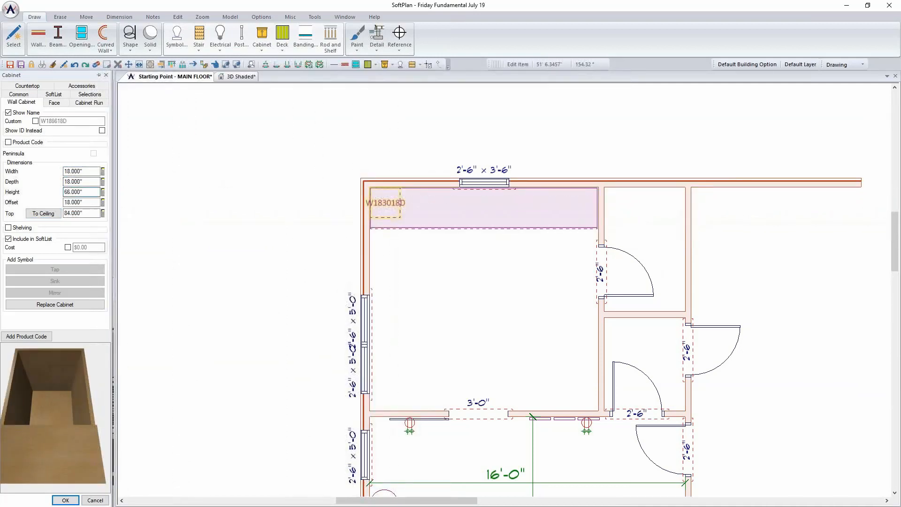
pyautogui.press('Return')
pyautogui.moveTo(48, 343); pyautogui.dragTo(55, 398)
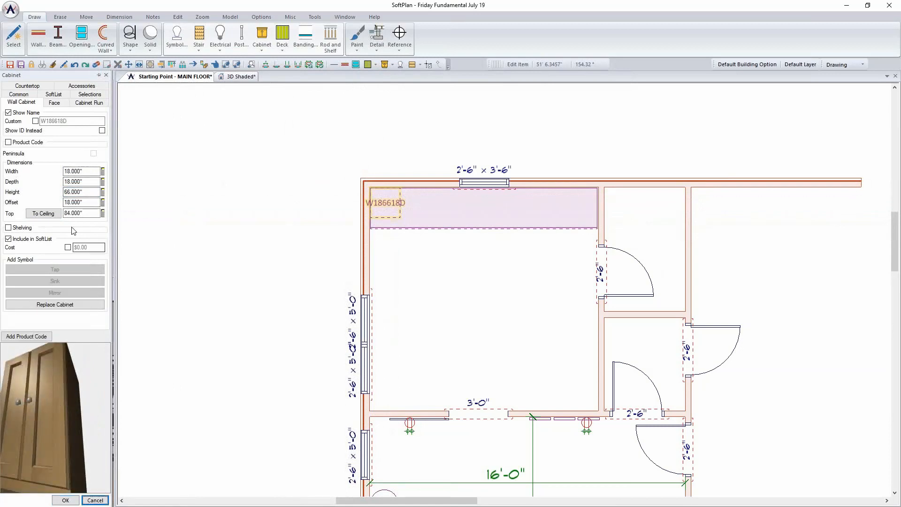
pyautogui.doubleClick(90, 202)
pyautogui.write('36')
pyautogui.press('Return')
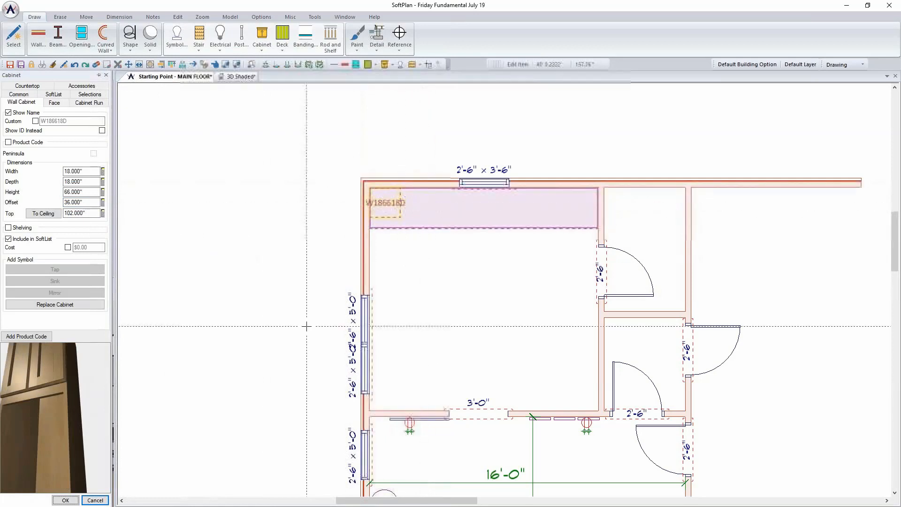
pyautogui.click(65, 500)
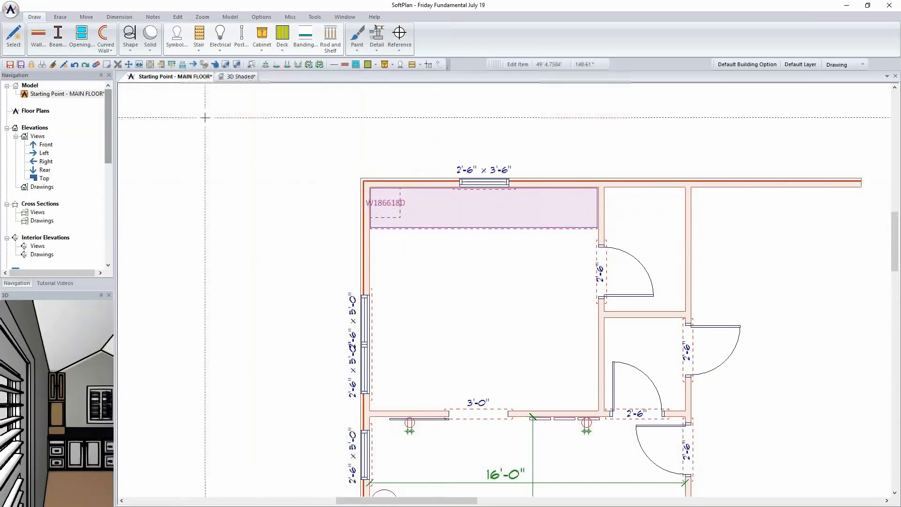
# Edit the wall cabinet in the 3D shaded view, enable a custom face layout and remove its flat drawer part.
pyautogui.click(240, 76)
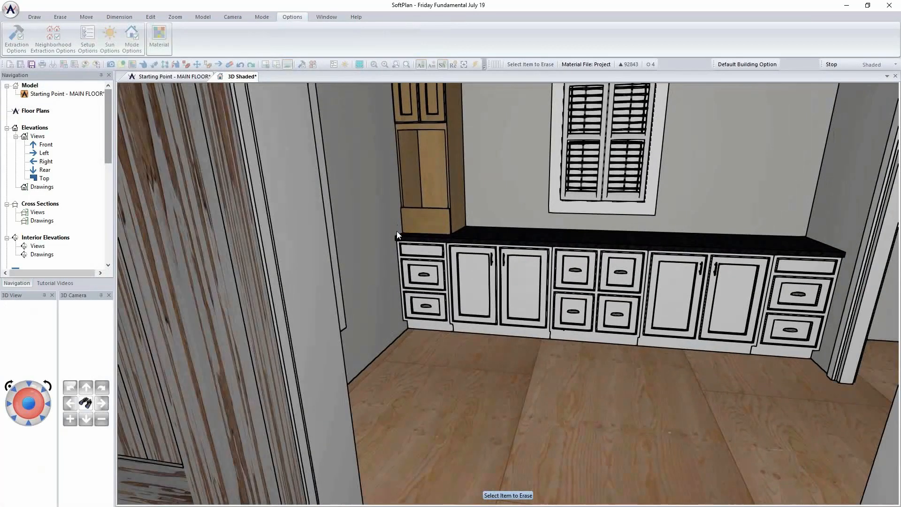
pyautogui.scroll(-3, 396, 230)
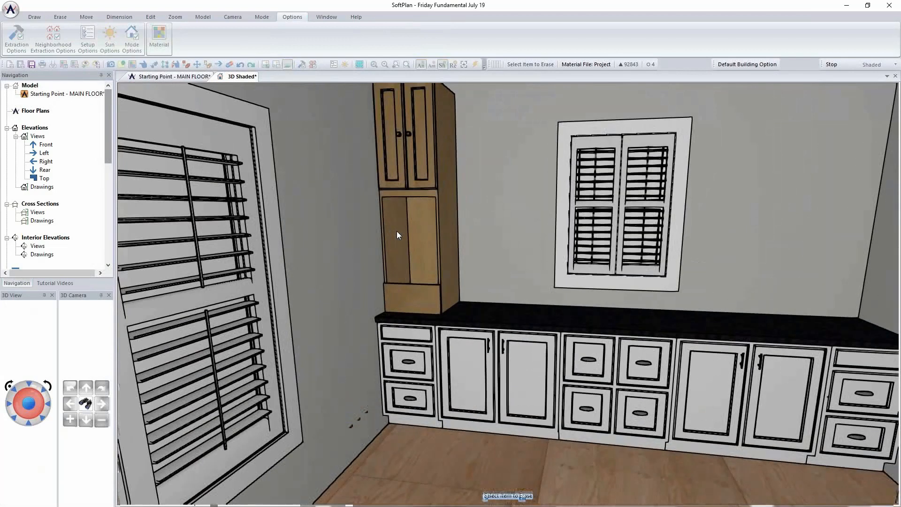
pyautogui.scroll(3, 396, 231)
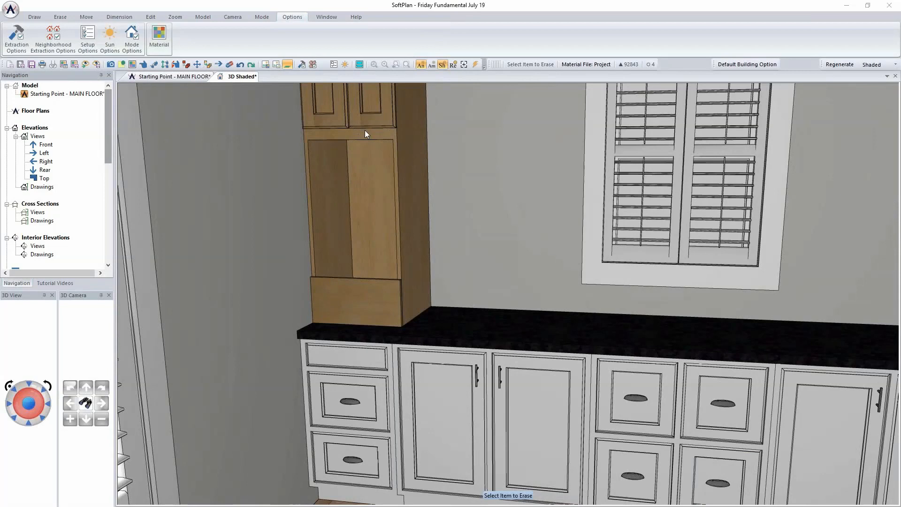
pyautogui.rightClick(359, 111)
pyautogui.click(397, 134)
pyautogui.click(58, 103)
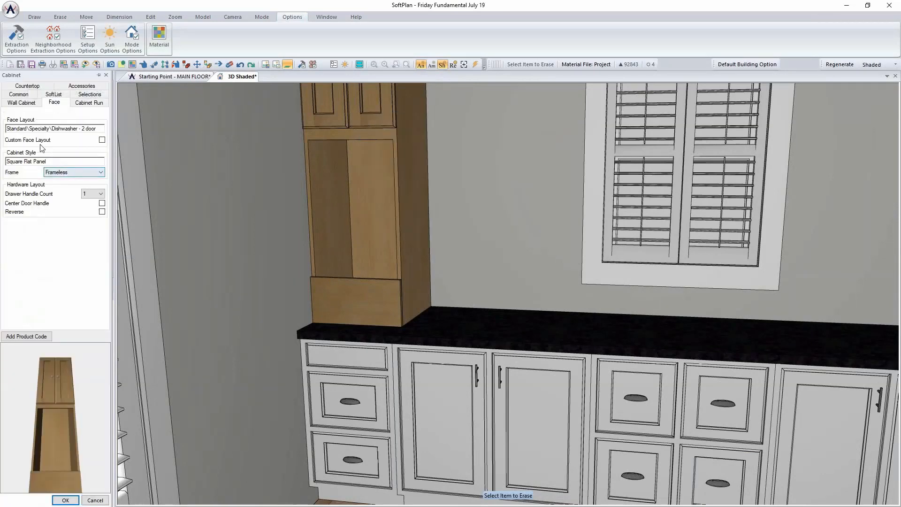
pyautogui.click(102, 140)
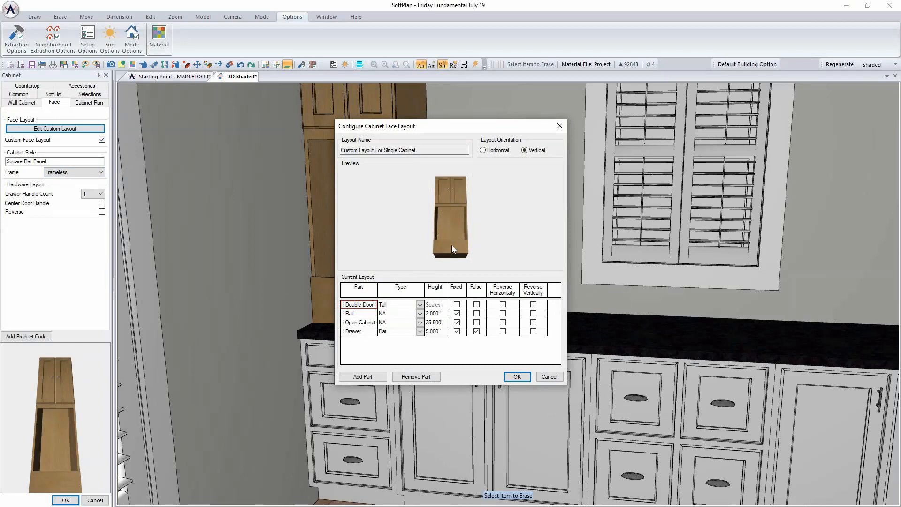
pyautogui.click(360, 332)
pyautogui.click(422, 378)
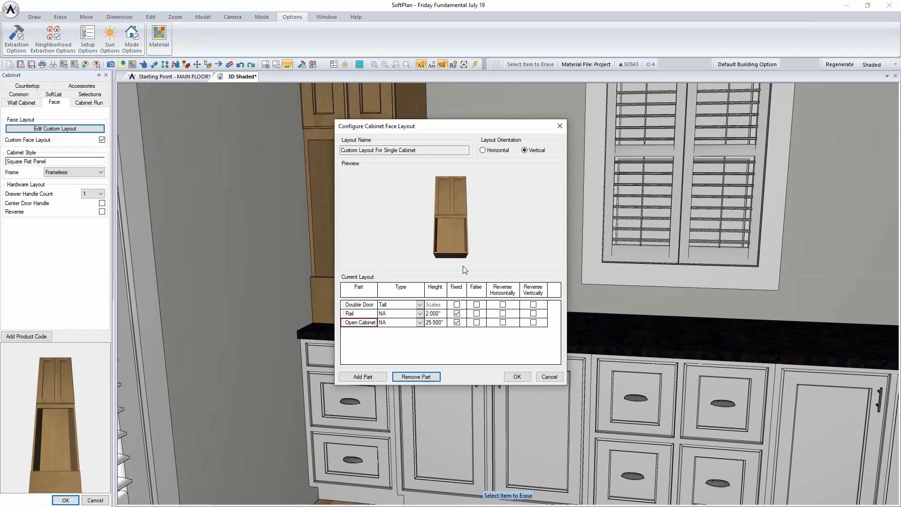
# Replace the layout's double door with a single standard door reversed horizontally, and apply the layout to the wall cabinet.
pyautogui.click(365, 305)
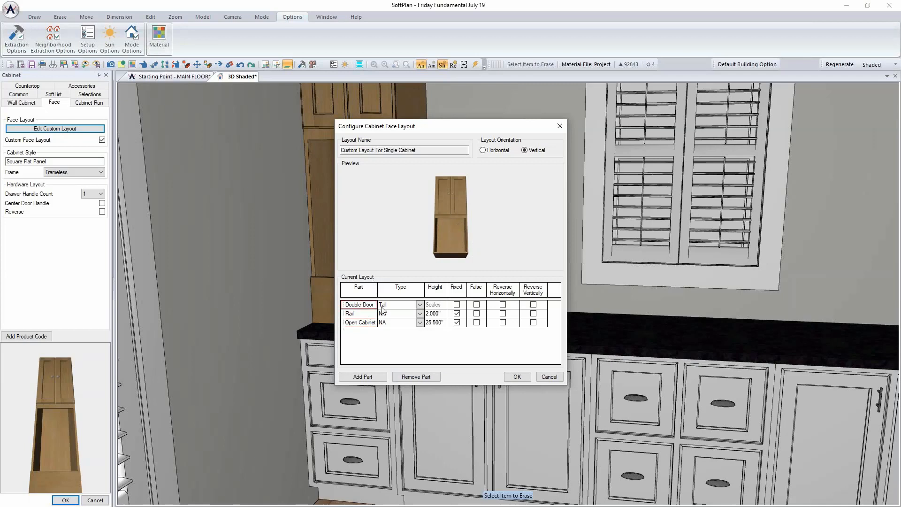
pyautogui.click(418, 378)
pyautogui.click(363, 377)
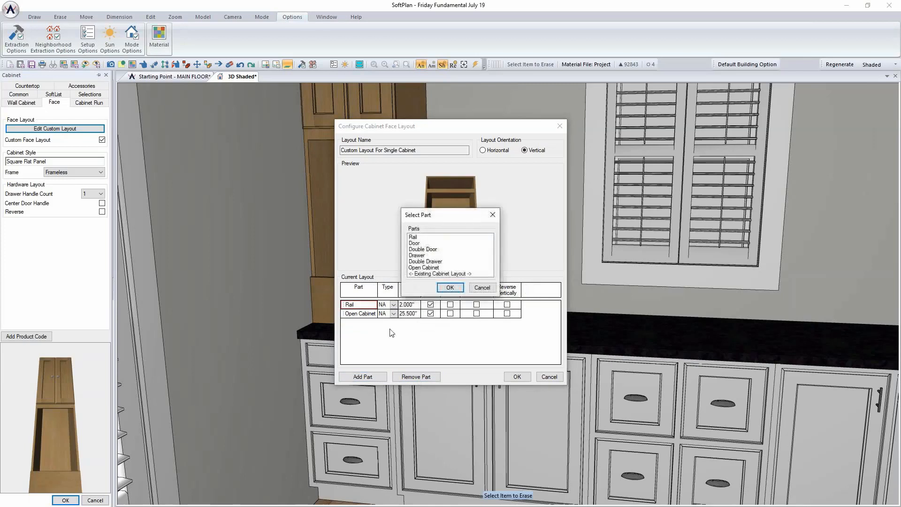
pyautogui.click(417, 243)
pyautogui.click(449, 287)
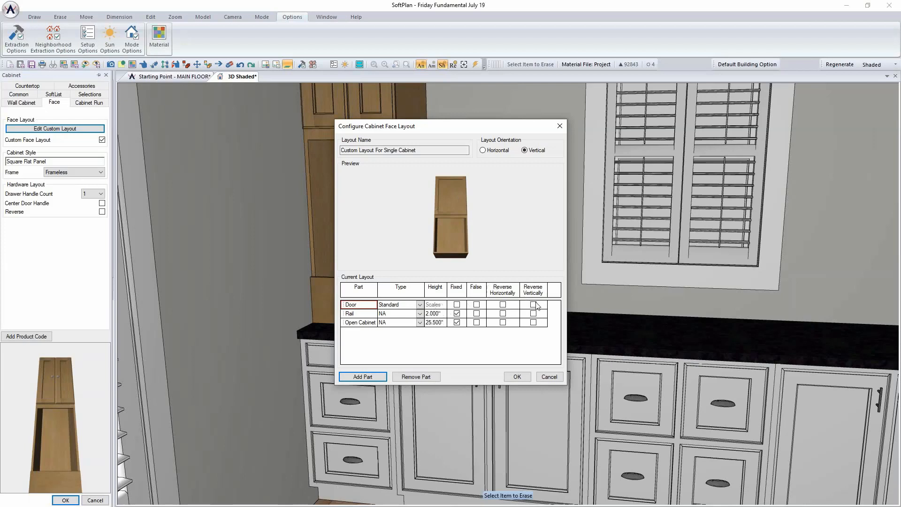
pyautogui.click(503, 304)
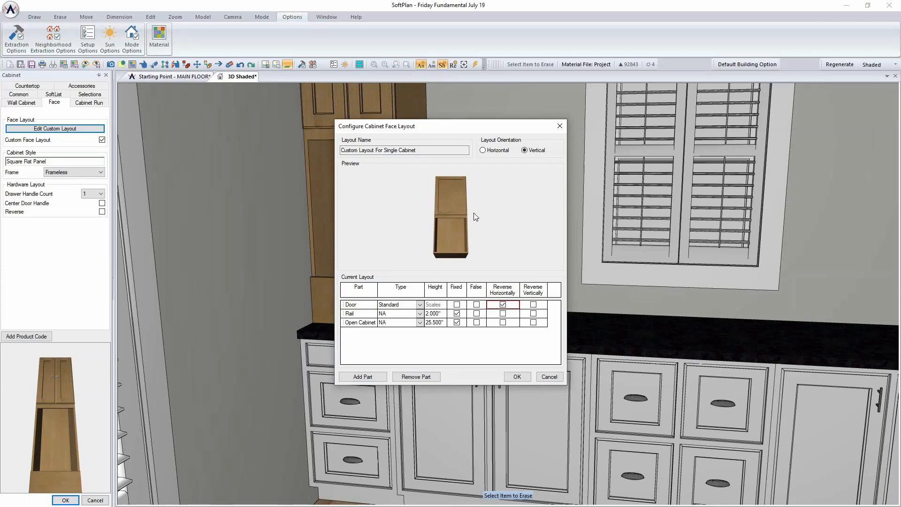
pyautogui.click(516, 376)
pyautogui.click(65, 500)
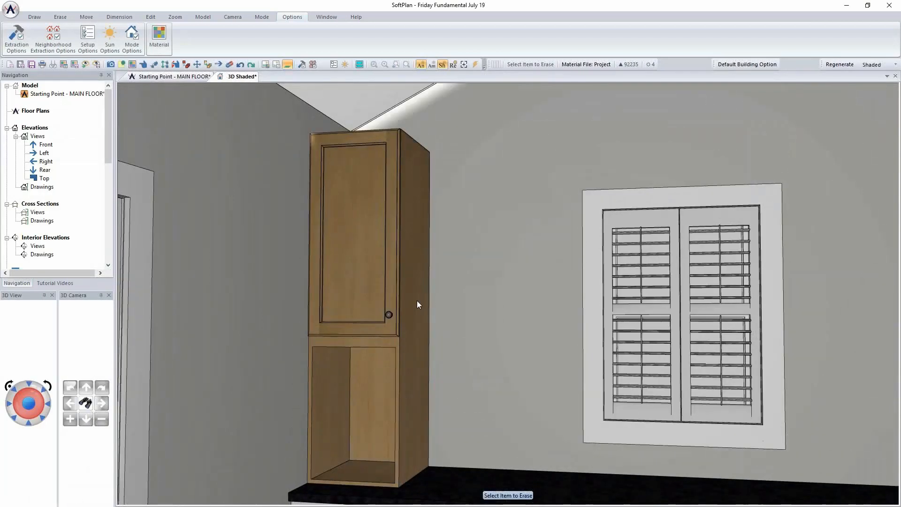
# Edit the wall cabinet and set its cabinet run finish to Painted.
pyautogui.rightClick(334, 235)
pyautogui.click(372, 256)
pyautogui.click(69, 183)
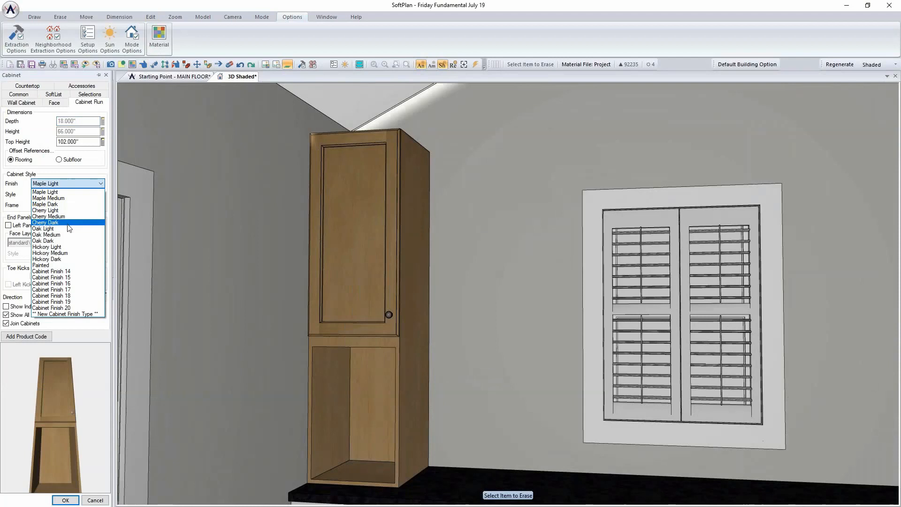
pyautogui.click(64, 265)
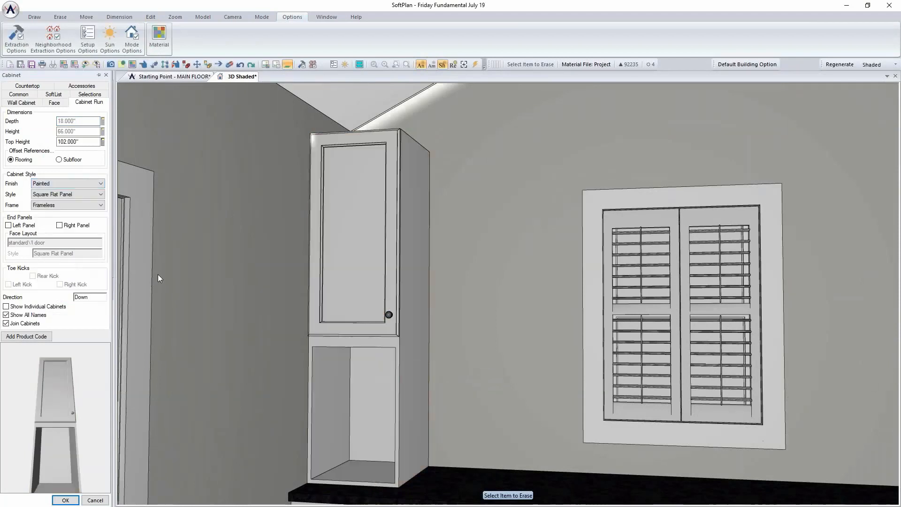
# Fit the wall cabinet with pull pipe.dwg handles and crown molding in the american profile.
pyautogui.click(82, 86)
pyautogui.click(44, 120)
pyautogui.click(333, 306)
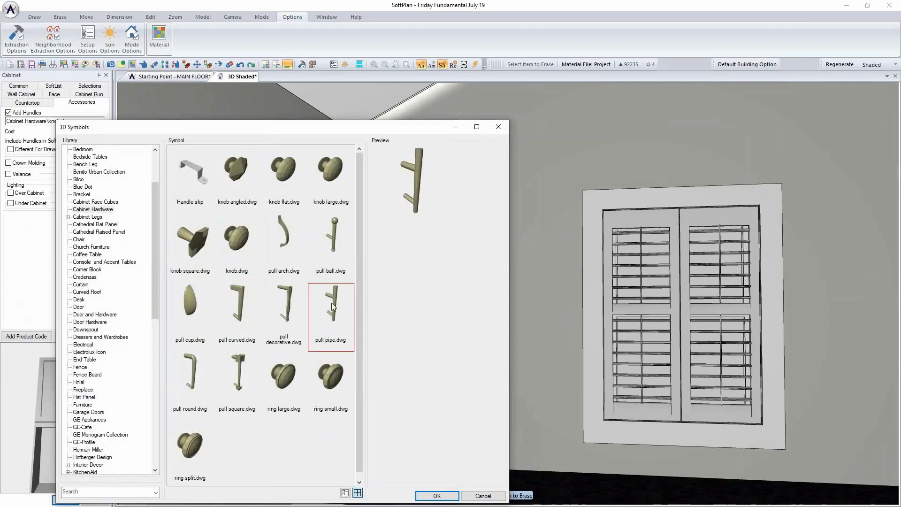
pyautogui.click(437, 496)
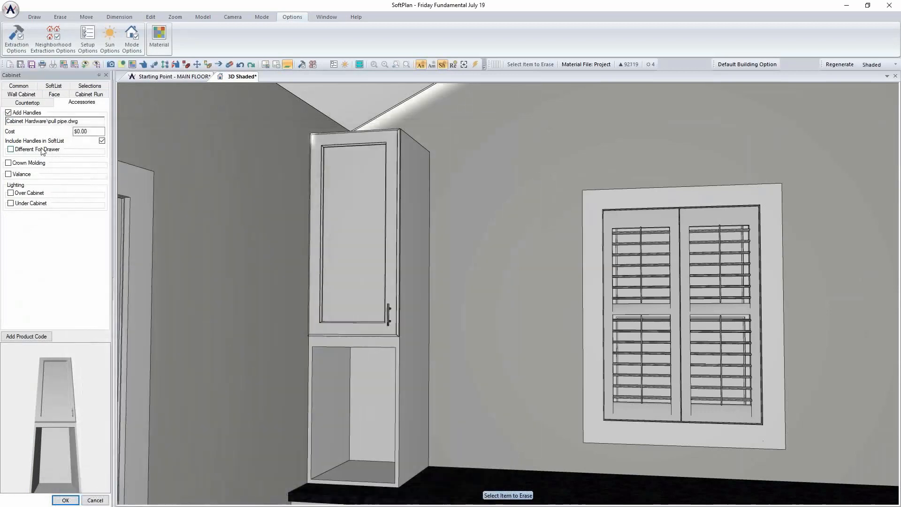
pyautogui.click(8, 162)
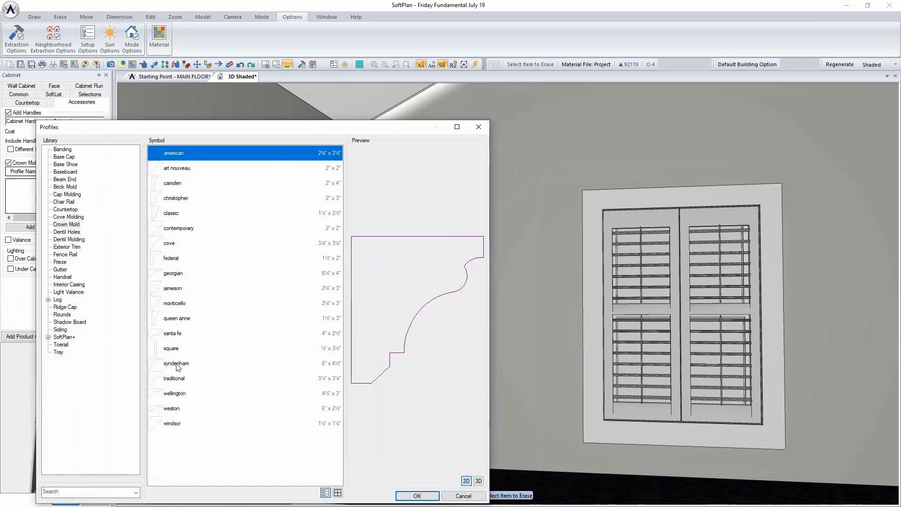
pyautogui.click(417, 495)
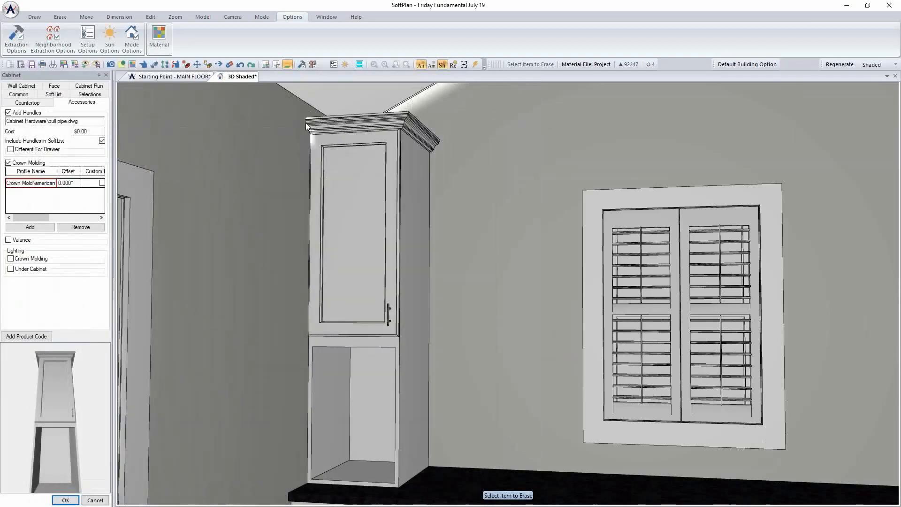
# Enable shelving in the wall cabinet with 3 standard shelves and apply the cabinet changes.
pyautogui.click(34, 89)
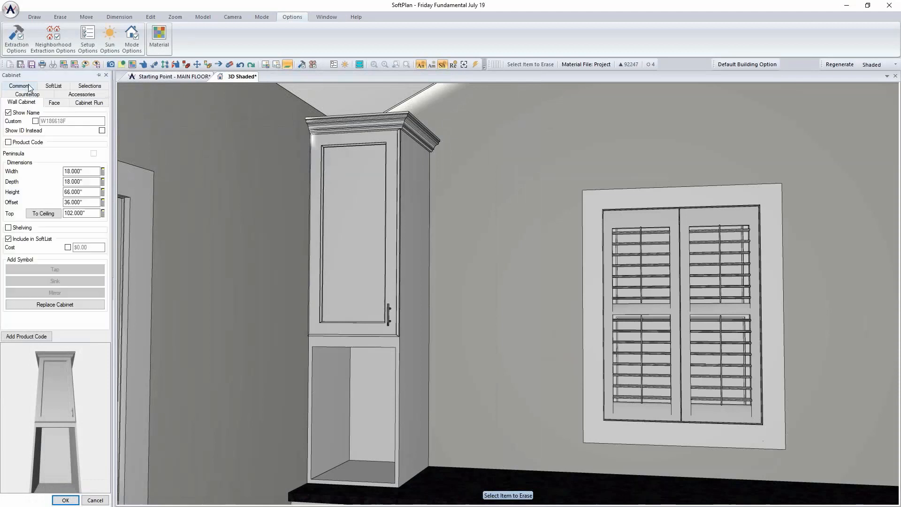
pyautogui.click(82, 242)
pyautogui.click(85, 273)
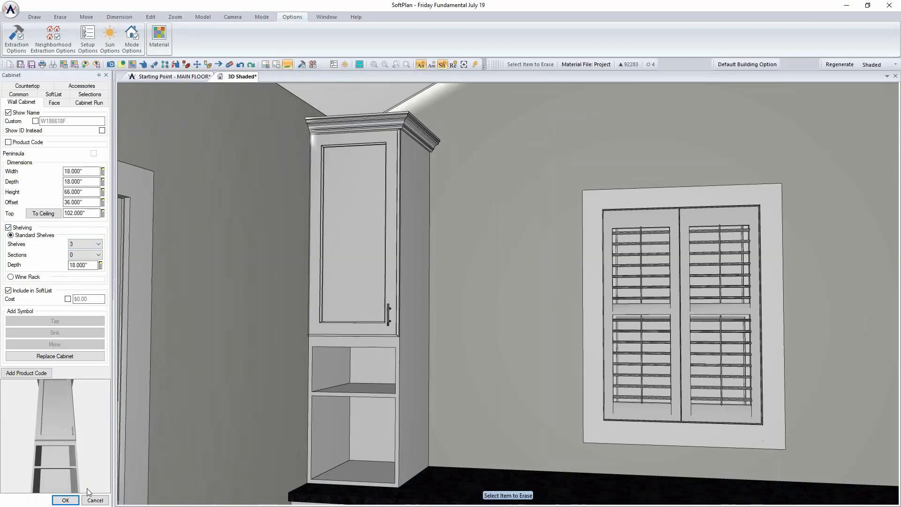
pyautogui.click(65, 499)
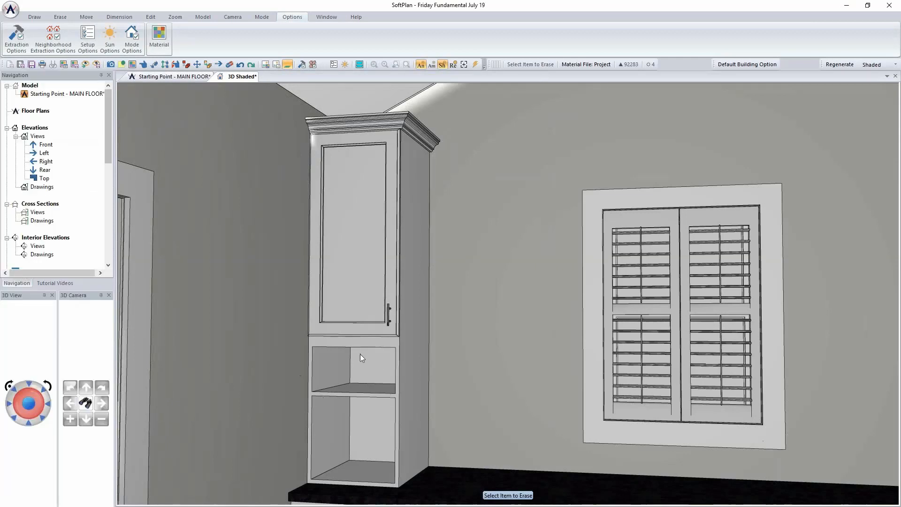
# Set the open cabinet part's height to 36 inches in the wall cabinet's custom face layout.
pyautogui.rightClick(343, 252)
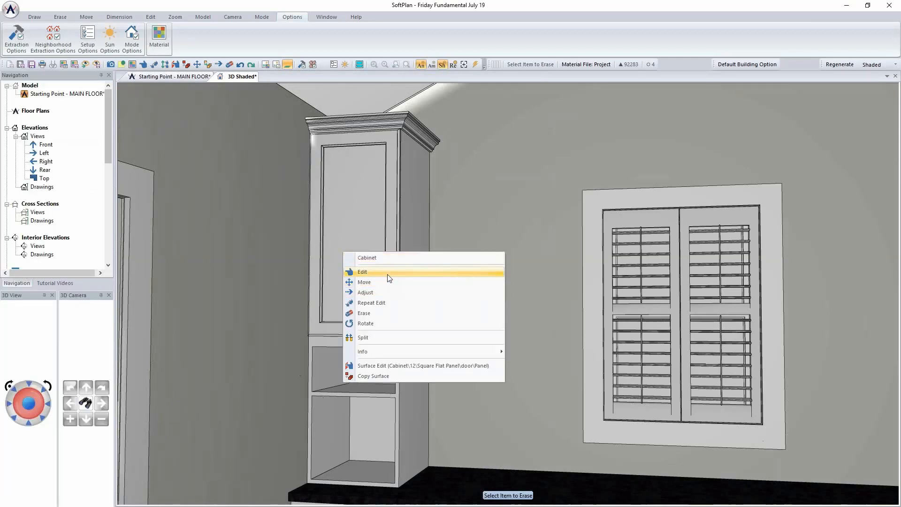
pyautogui.click(389, 278)
pyautogui.click(56, 103)
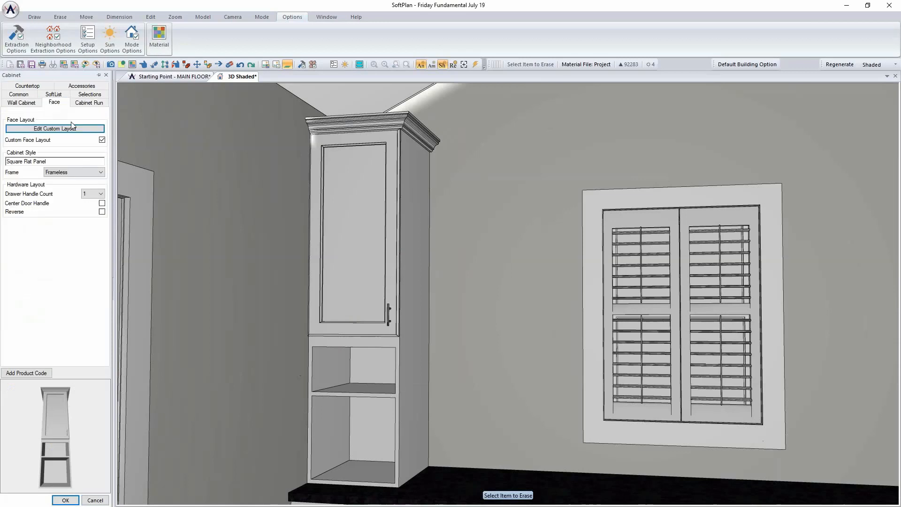
pyautogui.click(70, 128)
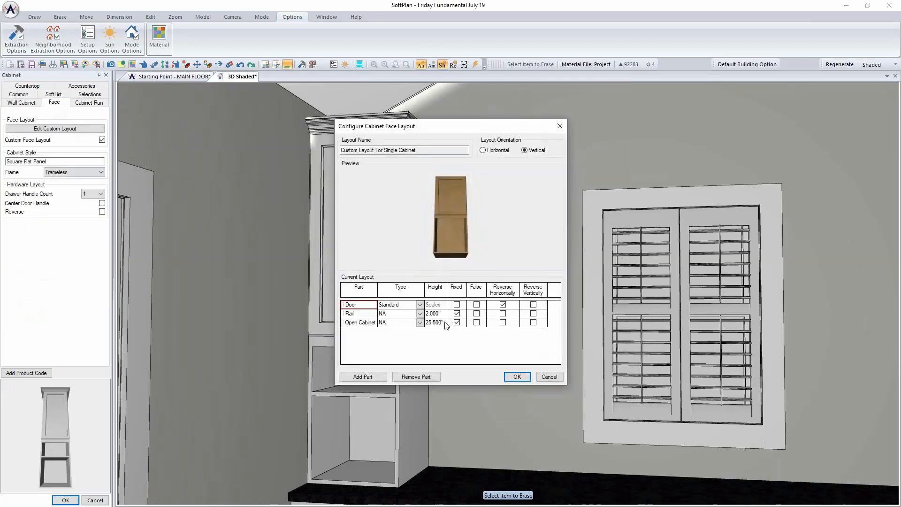
pyautogui.click(444, 322)
pyautogui.write('36"')
pyautogui.press('Return')
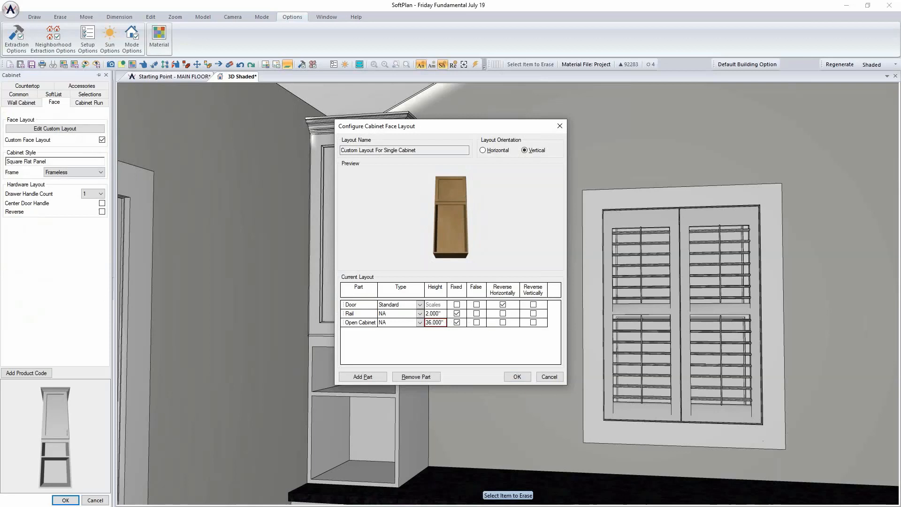
pyautogui.click(519, 376)
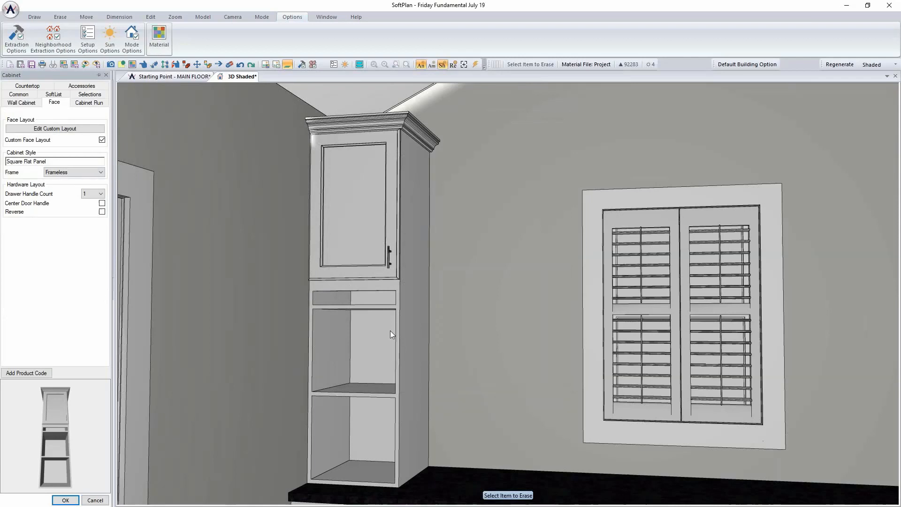
# Set the wall cabinet's standard shelf count to 4 and apply the change.
pyautogui.click(24, 103)
pyautogui.click(78, 243)
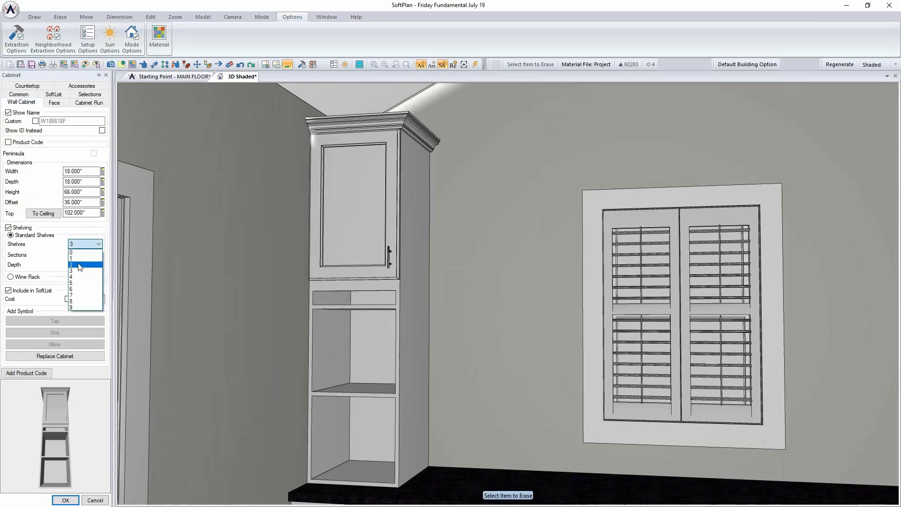
pyautogui.click(80, 279)
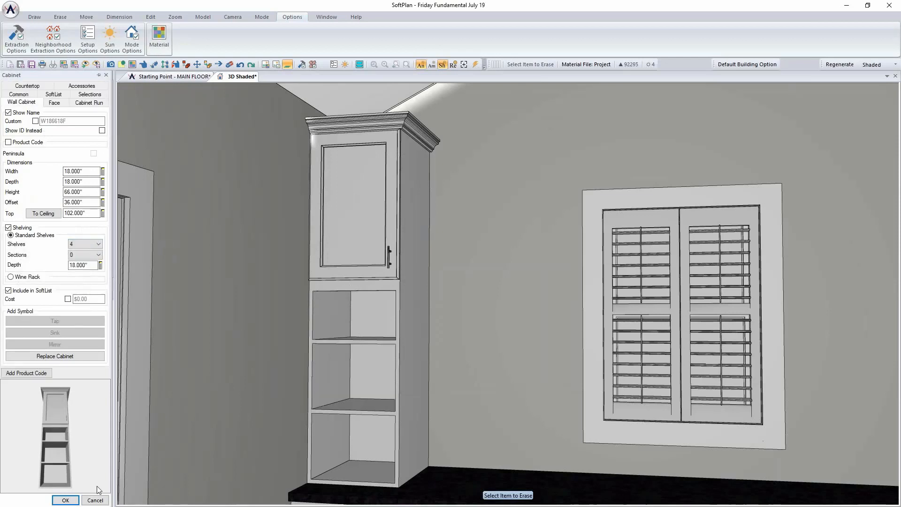
pyautogui.click(65, 499)
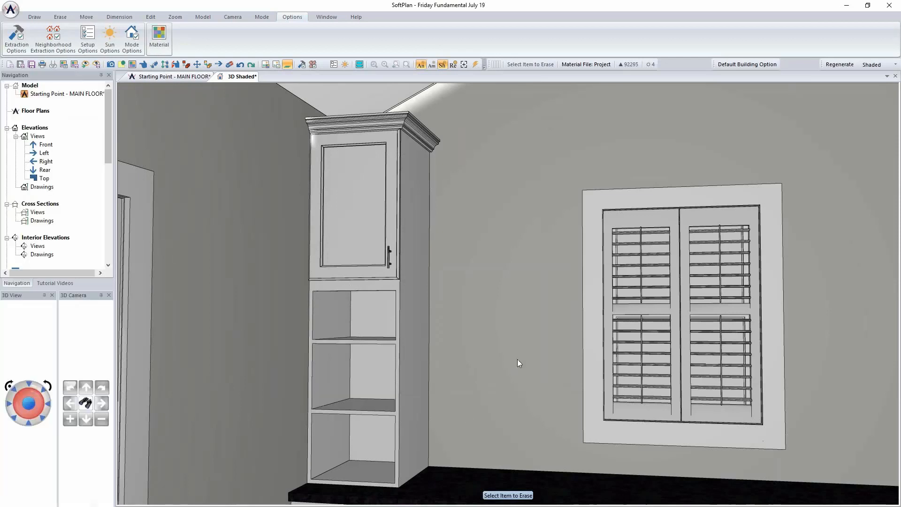
# Return to the main floor plan and place a matching W186618F wall cabinet over the right end of the base run.
pyautogui.click(163, 77)
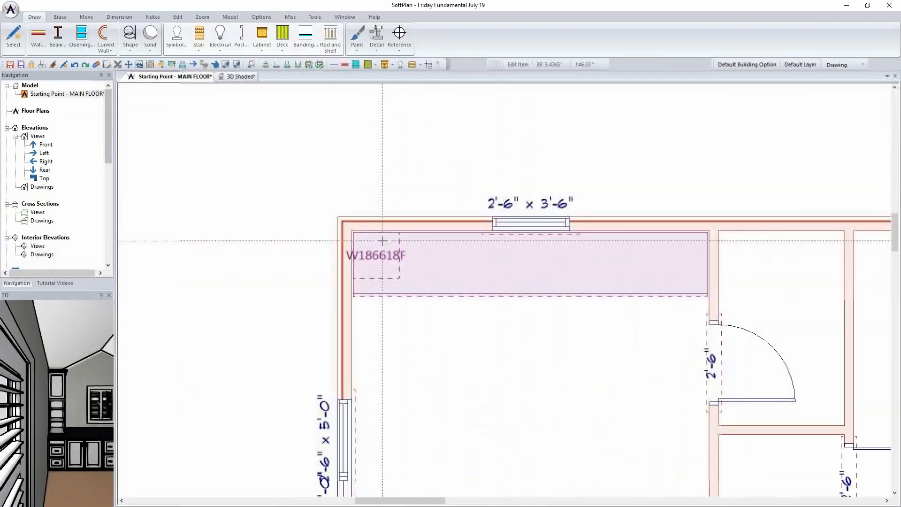
pyautogui.click(362, 243)
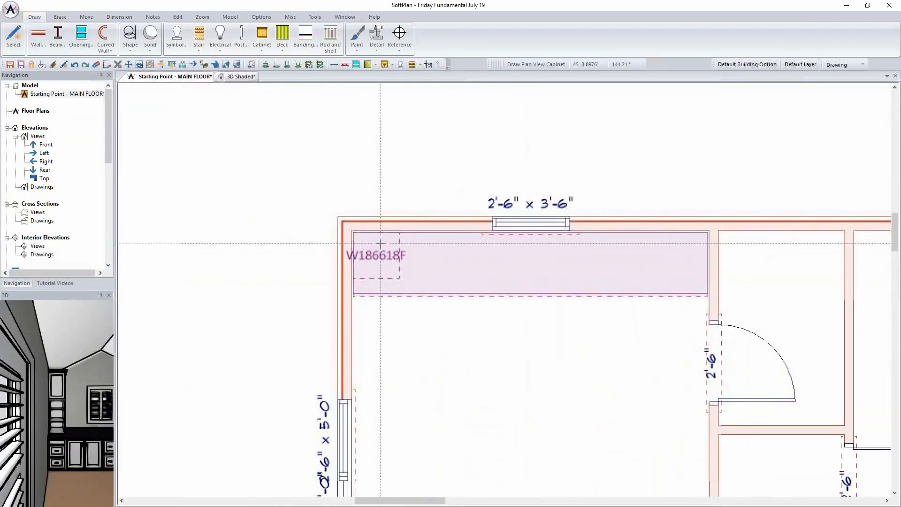
pyautogui.click(683, 237)
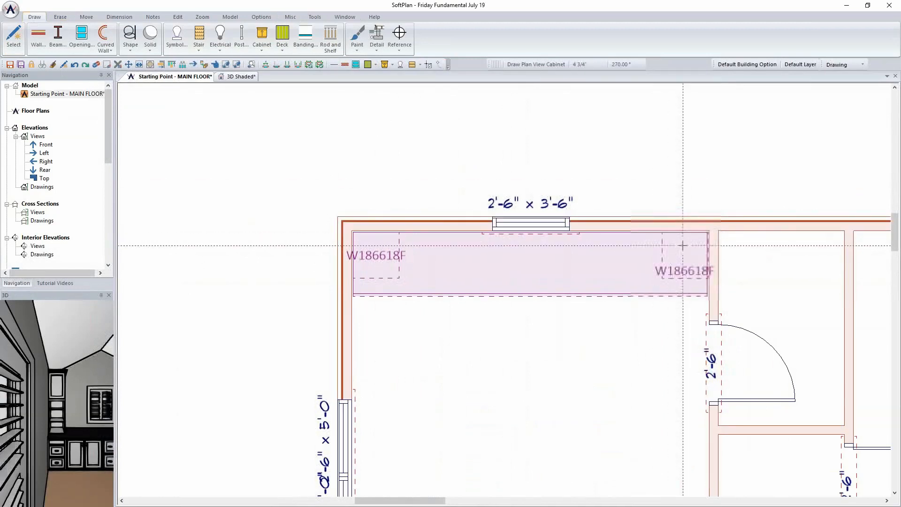
# In the 3D view, reverse the door hardware layout of the right wall cabinet and apply the change.
pyautogui.click(241, 77)
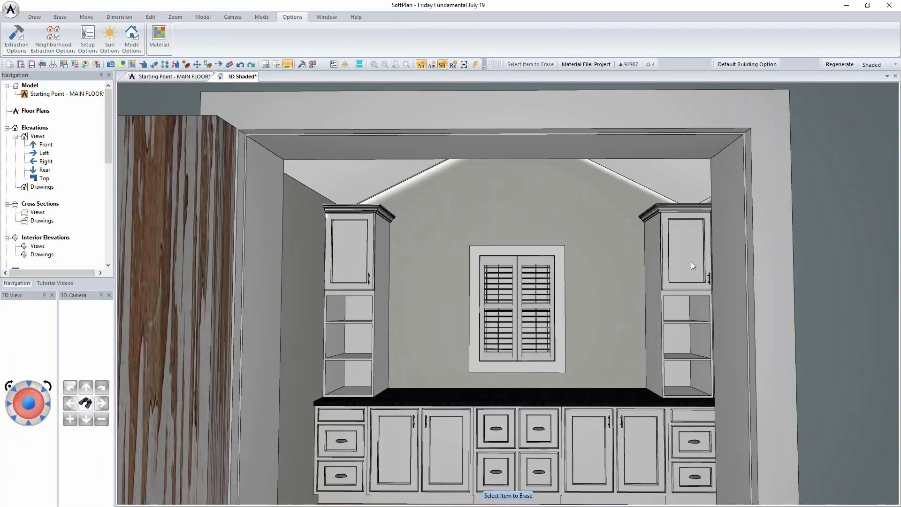
pyautogui.rightClick(691, 261)
pyautogui.click(725, 282)
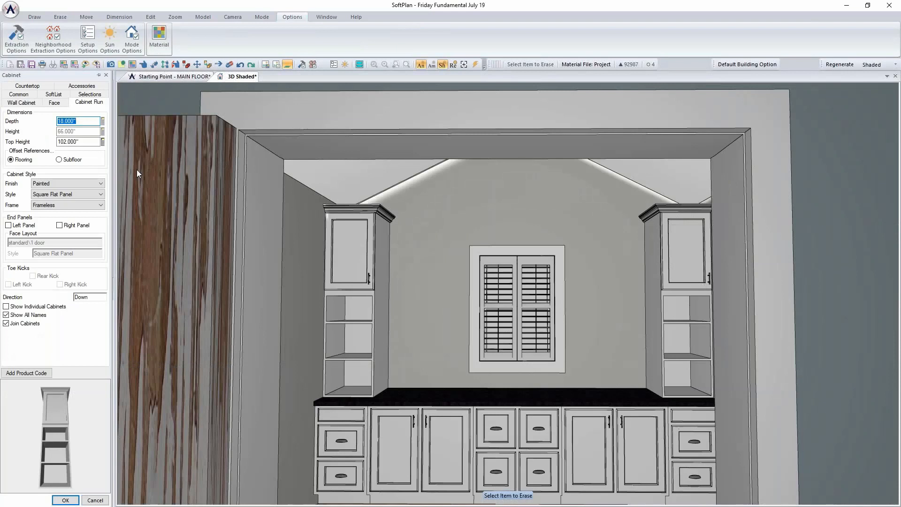
pyautogui.click(59, 102)
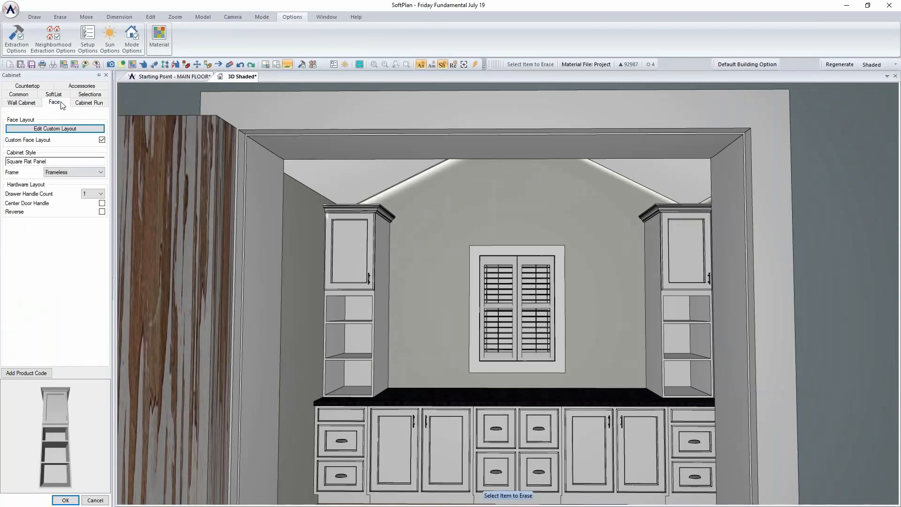
pyautogui.click(103, 212)
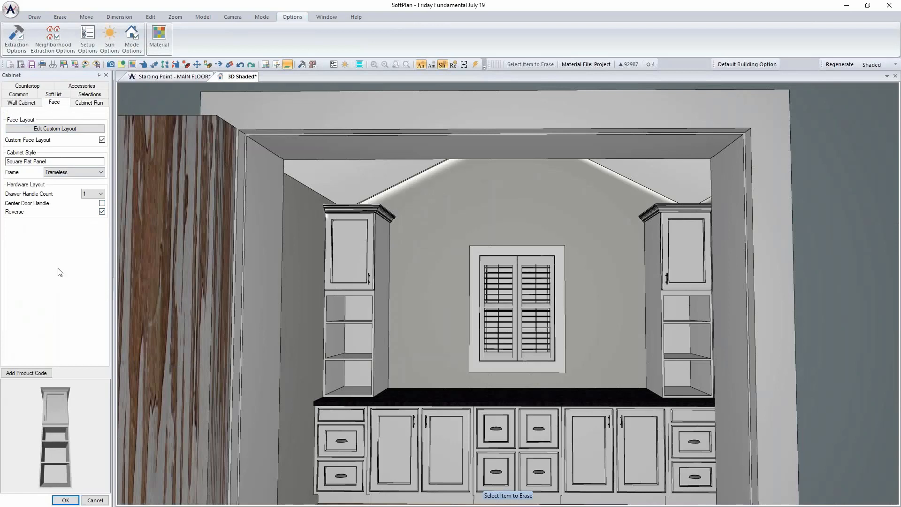
pyautogui.click(65, 500)
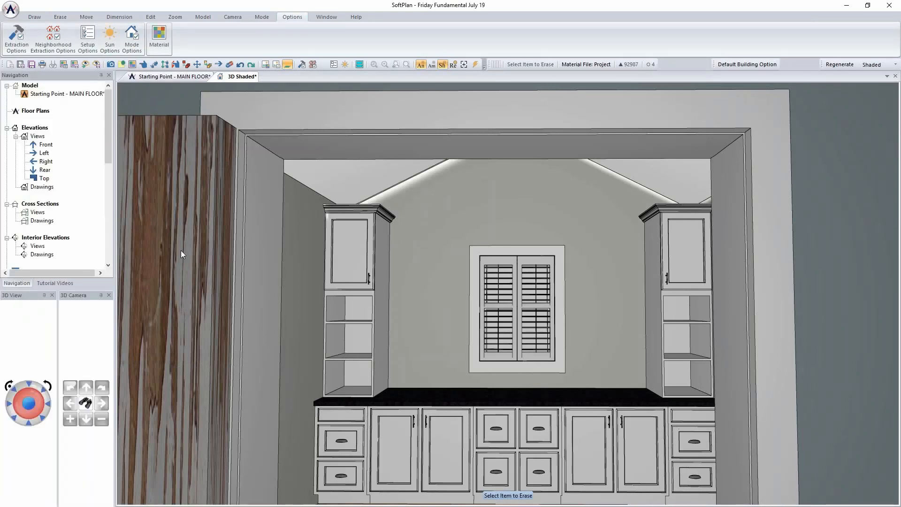
# Return to the main floor plan and explode the base cabinet run into individual cabinets.
pyautogui.click(192, 76)
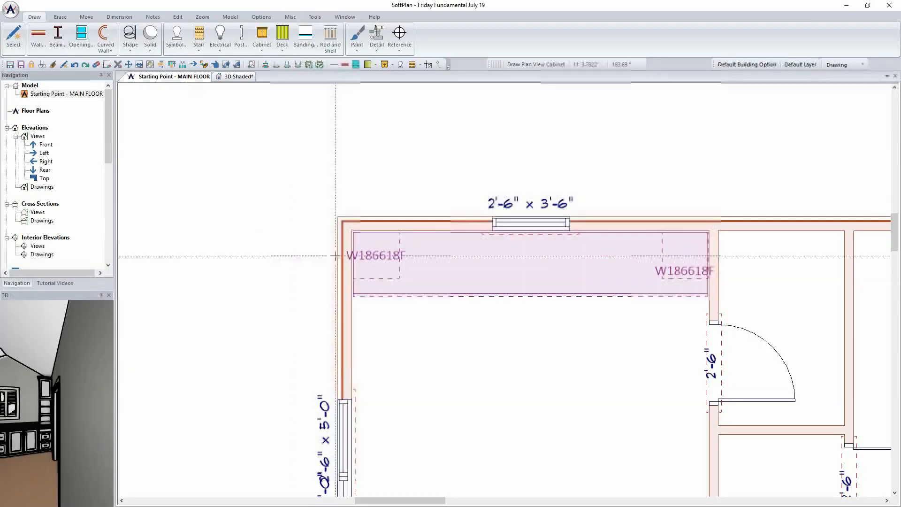
pyautogui.click(290, 17)
pyautogui.click(139, 35)
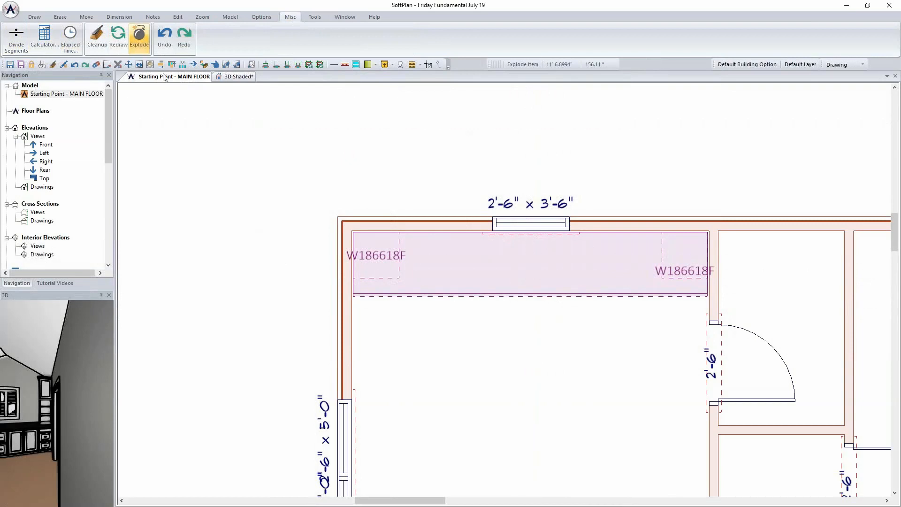
pyautogui.click(431, 258)
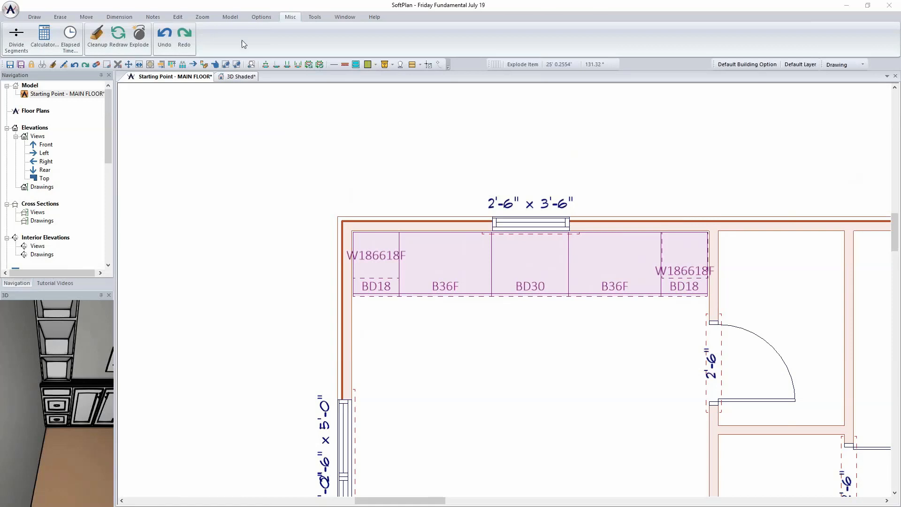
# Set the left BD18 base cabinet's depth to 27 inches and repeat that edit on the right BD18.
pyautogui.click(177, 17)
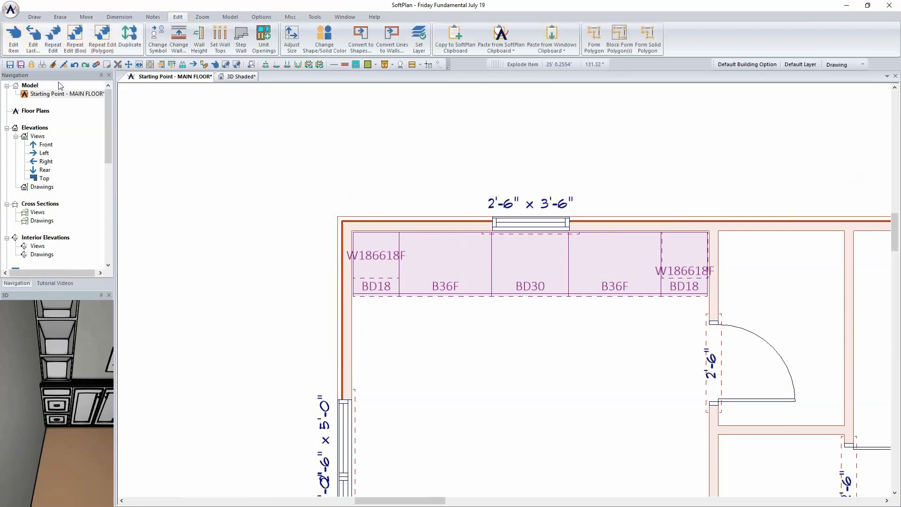
pyautogui.click(382, 265)
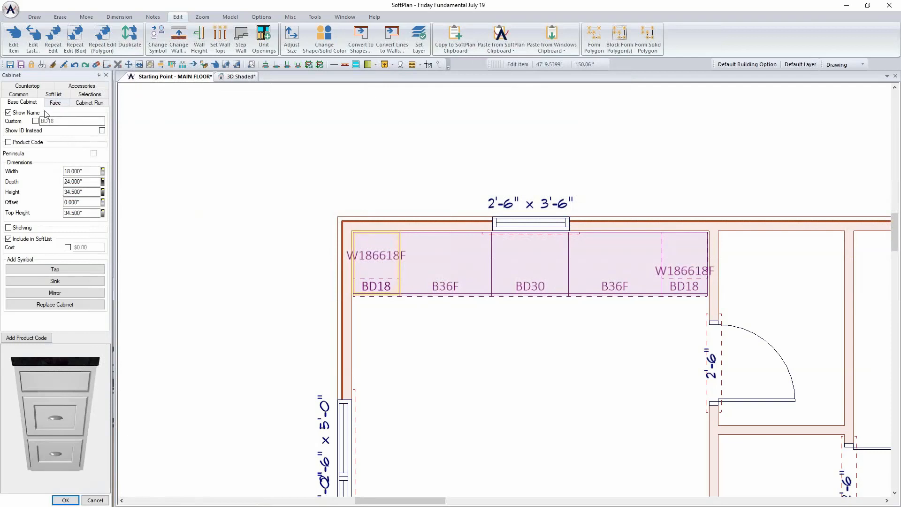
pyautogui.doubleClick(85, 182)
pyautogui.write('2')
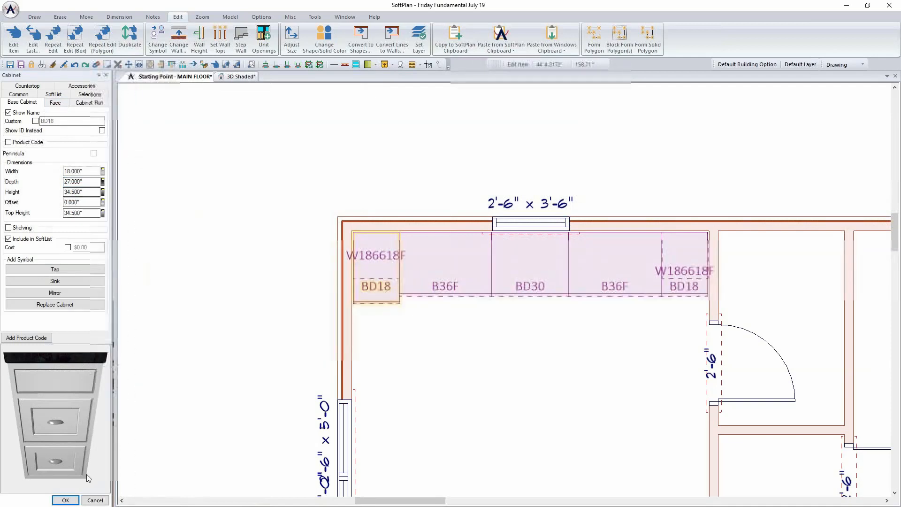
pyautogui.click(65, 500)
pyautogui.rightClick(680, 284)
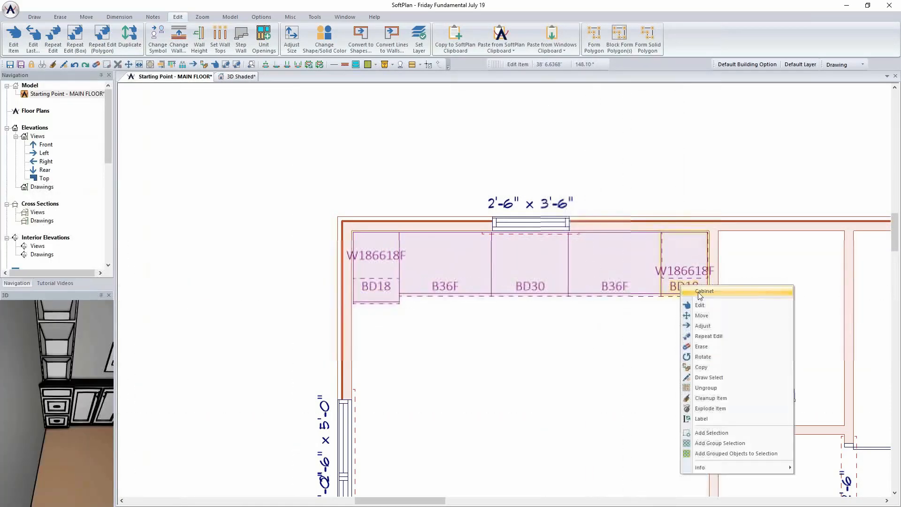
pyautogui.click(719, 334)
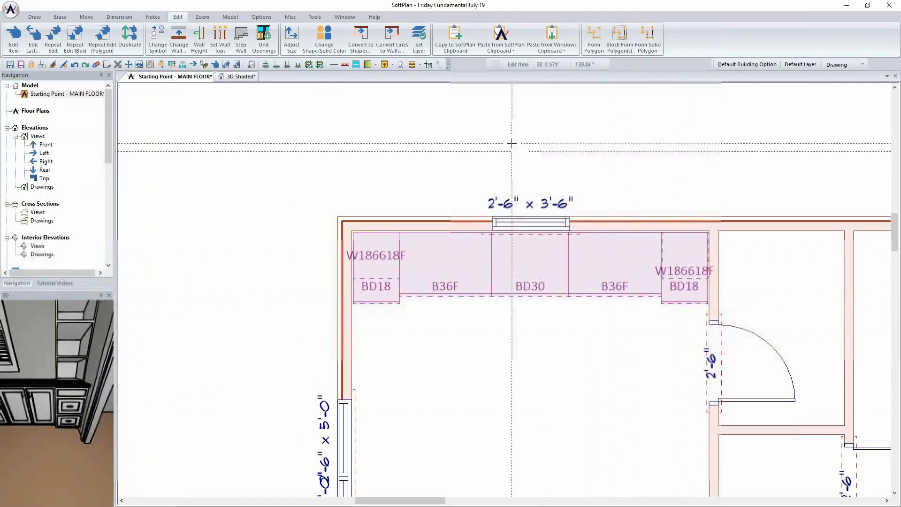
# In the 3D view, edit the left B36F base cabinet and open the symbol library for adding a sink.
pyautogui.click(241, 77)
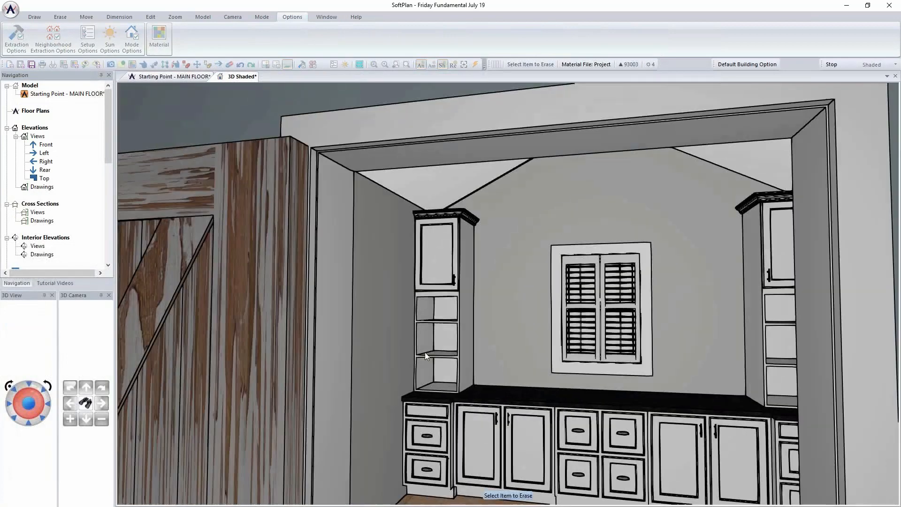
pyautogui.moveTo(421, 392)
pyautogui.mouseDown()
pyautogui.moveTo(667, 407)
pyautogui.moveTo(581, 444)
pyautogui.moveTo(566, 422)
pyautogui.mouseUp()
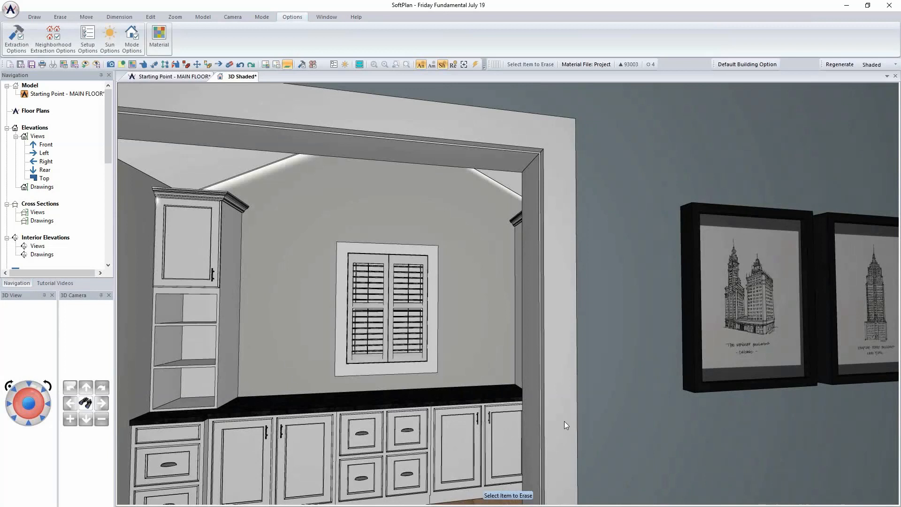
pyautogui.scroll(2, 373, 405)
pyautogui.scroll(-3, 373, 404)
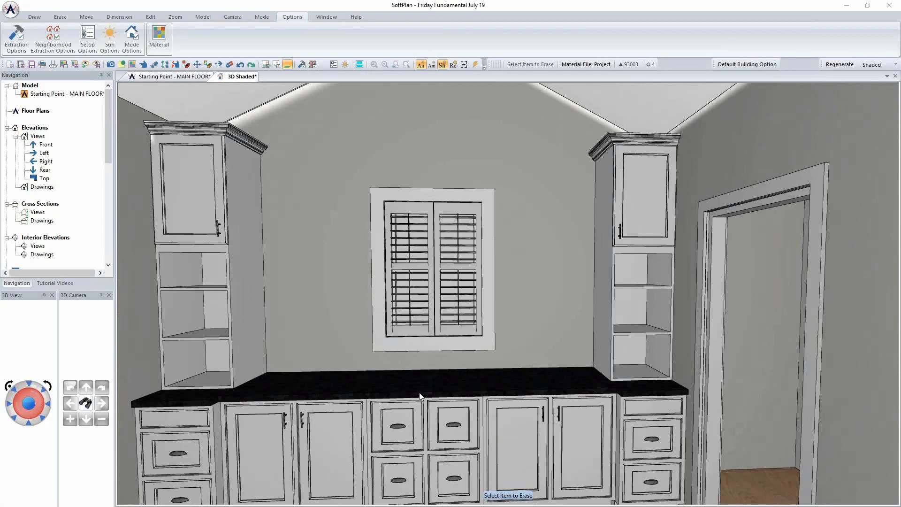
pyautogui.rightClick(303, 413)
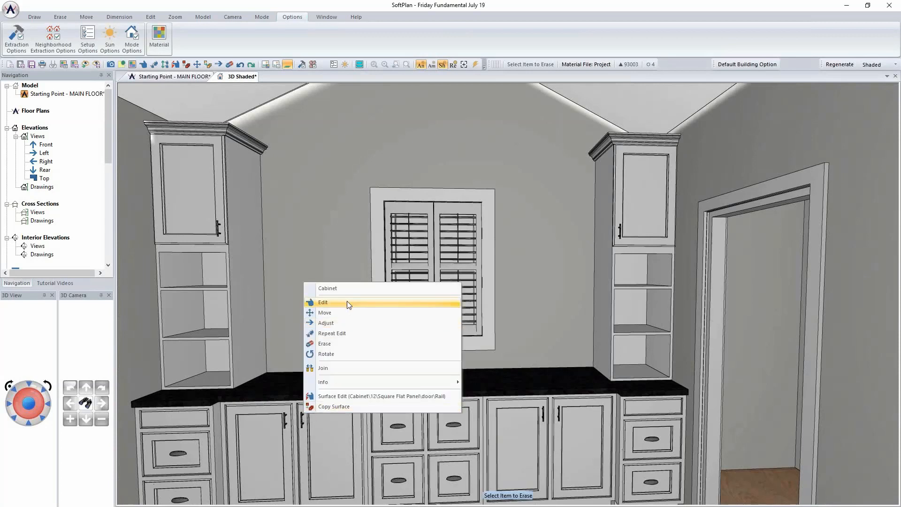
pyautogui.click(347, 302)
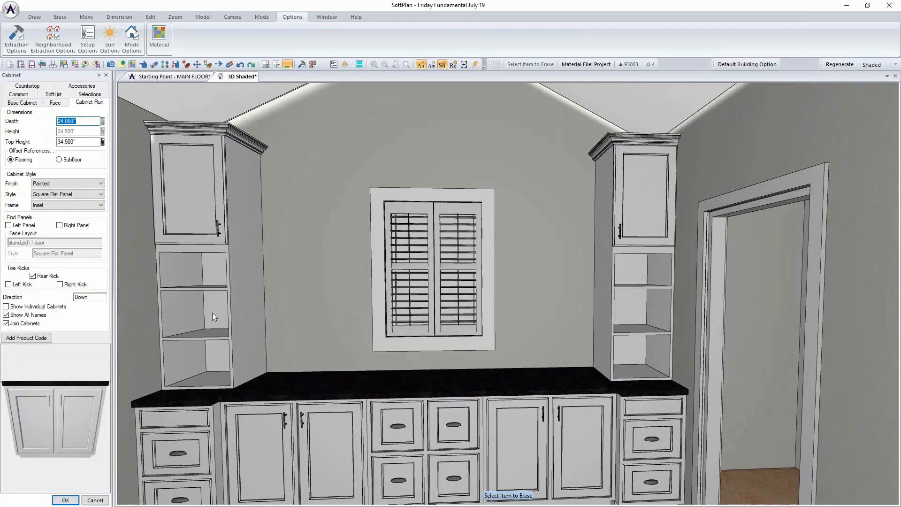
pyautogui.click(28, 103)
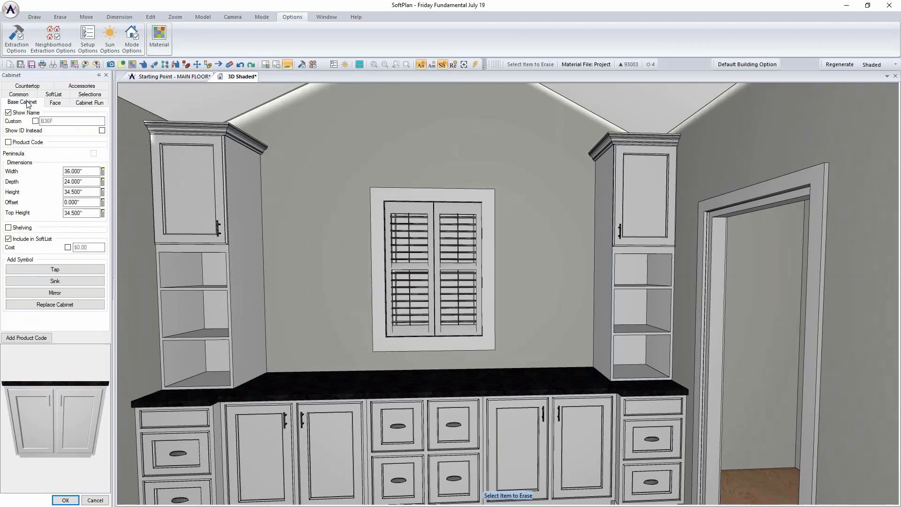
pyautogui.click(65, 280)
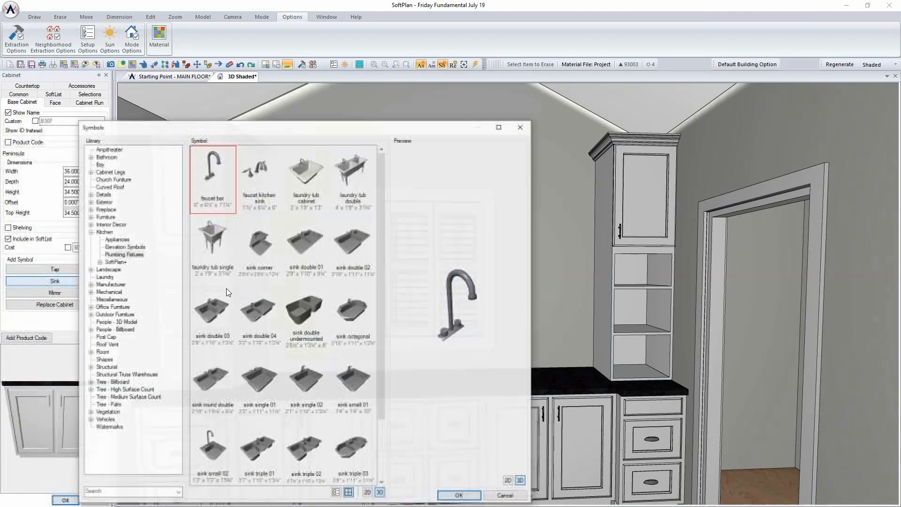
pyautogui.moveTo(242, 135); pyautogui.dragTo(335, 82)
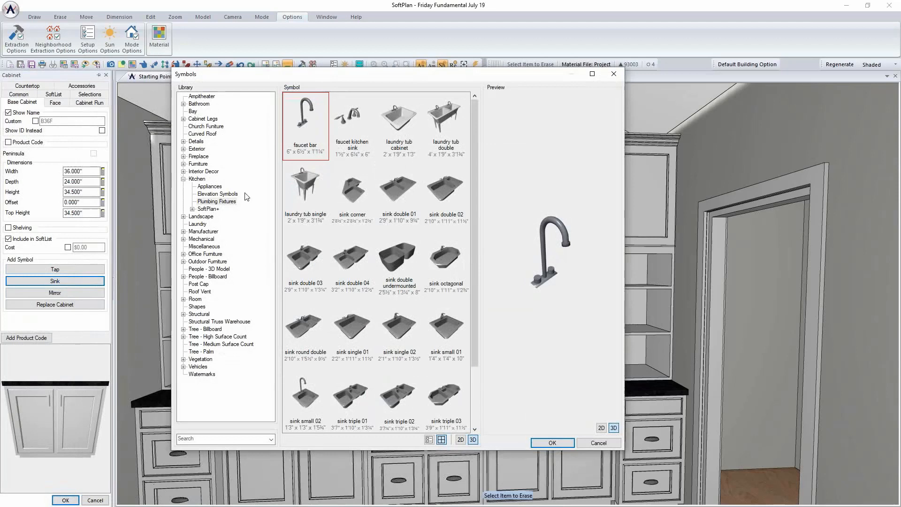
# Browse the Kohler lavatories, search for K-2349 and add it as the left B36F cabinet's sink.
pyautogui.click(183, 232)
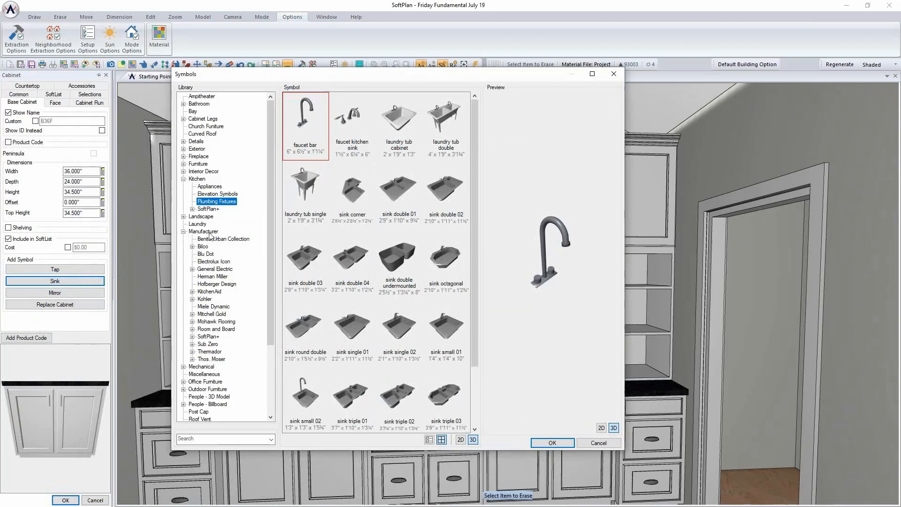
pyautogui.click(192, 300)
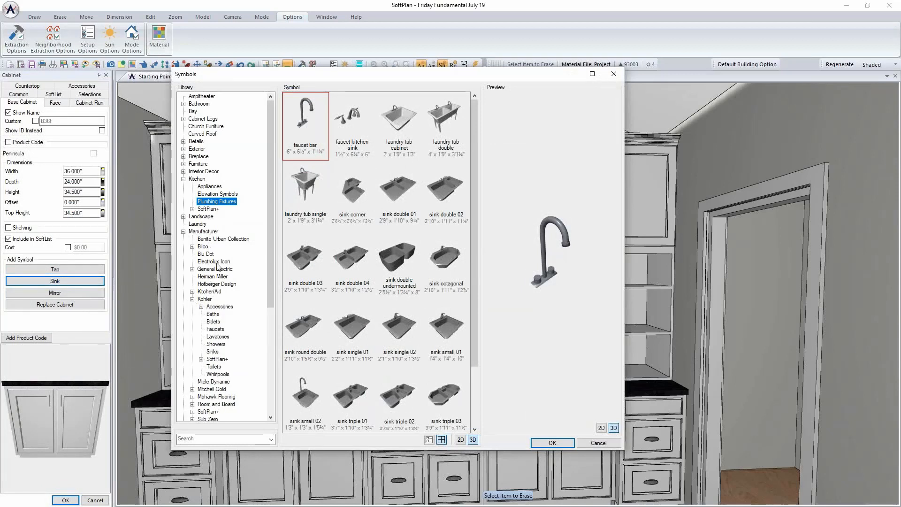
pyautogui.click(217, 337)
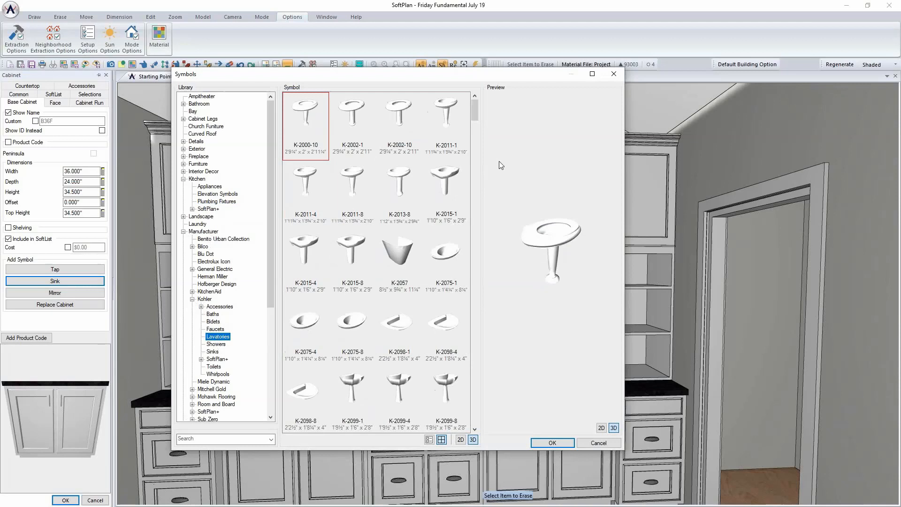
pyautogui.moveTo(476, 117); pyautogui.dragTo(477, 145)
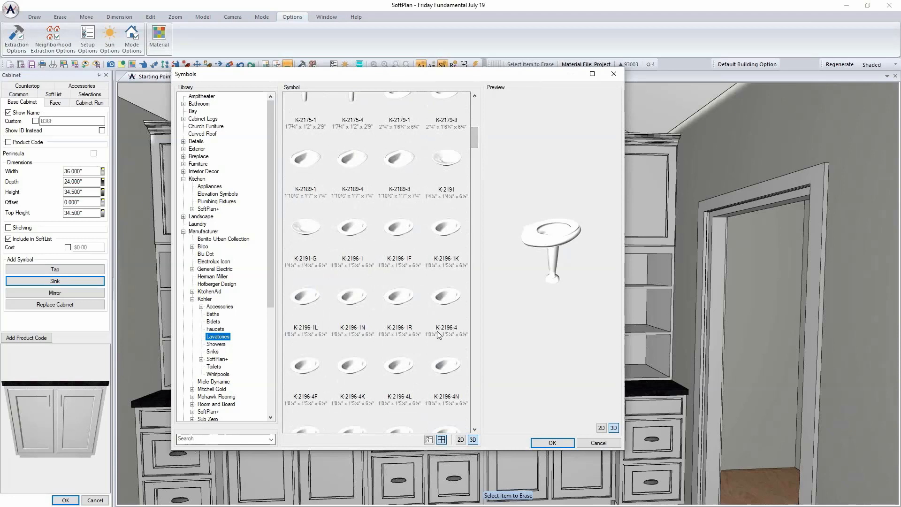
pyautogui.moveTo(474, 142); pyautogui.dragTo(474, 289)
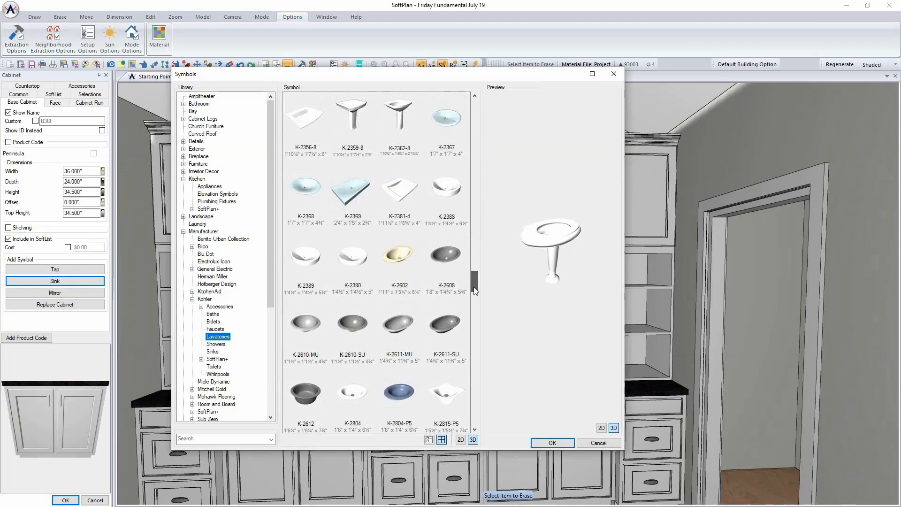
pyautogui.moveTo(474, 289); pyautogui.dragTo(475, 275)
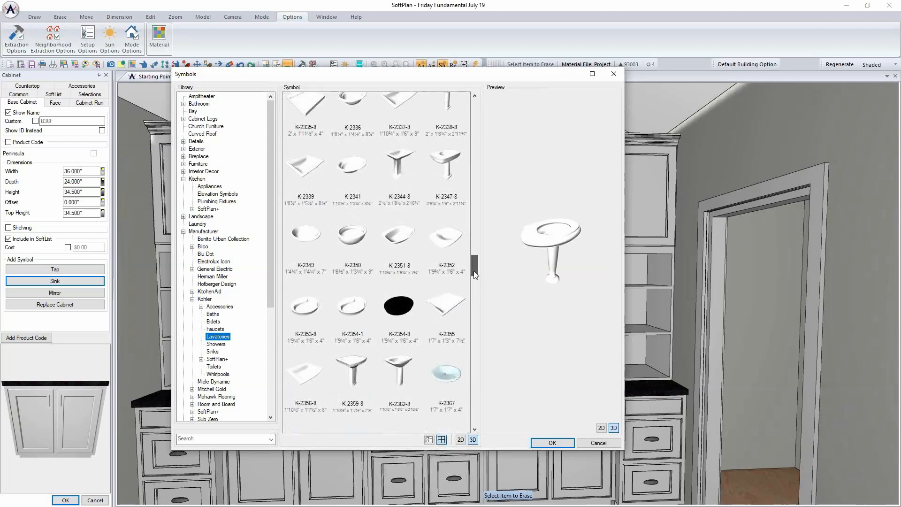
pyautogui.click(206, 438)
pyautogui.write('K-2349')
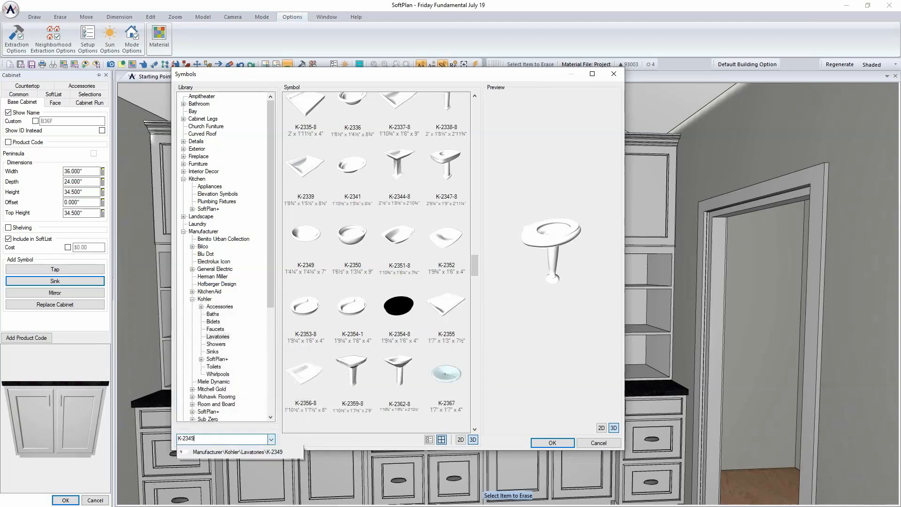
pyautogui.click(261, 450)
pyautogui.moveTo(558, 262)
pyautogui.mouseDown()
pyautogui.moveTo(548, 260)
pyautogui.moveTo(560, 266)
pyautogui.mouseUp()
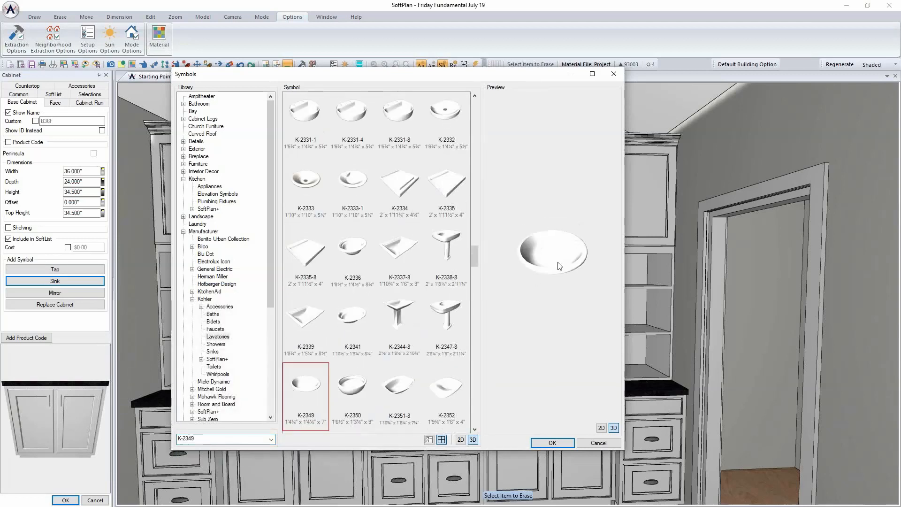
pyautogui.click(557, 444)
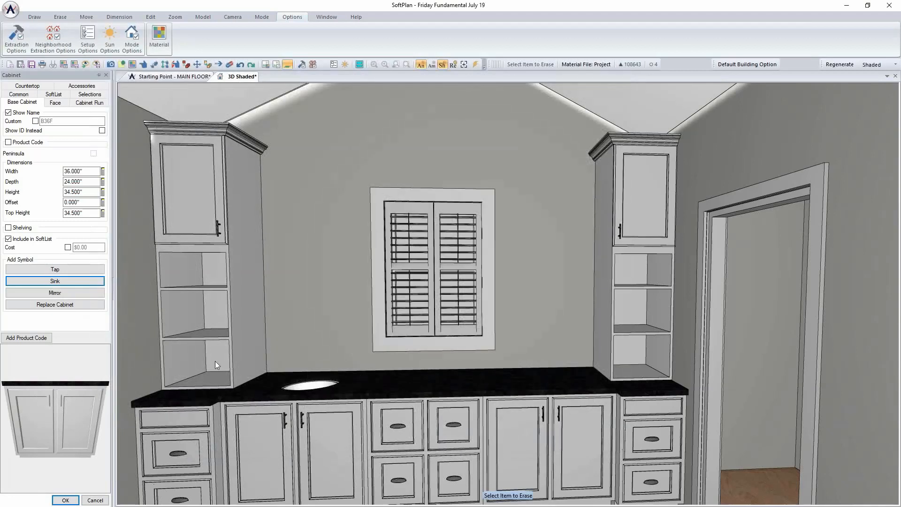
# Add the Kohler K-310-4P faucet as the tap on the left B36F base cabinet.
pyautogui.click(71, 272)
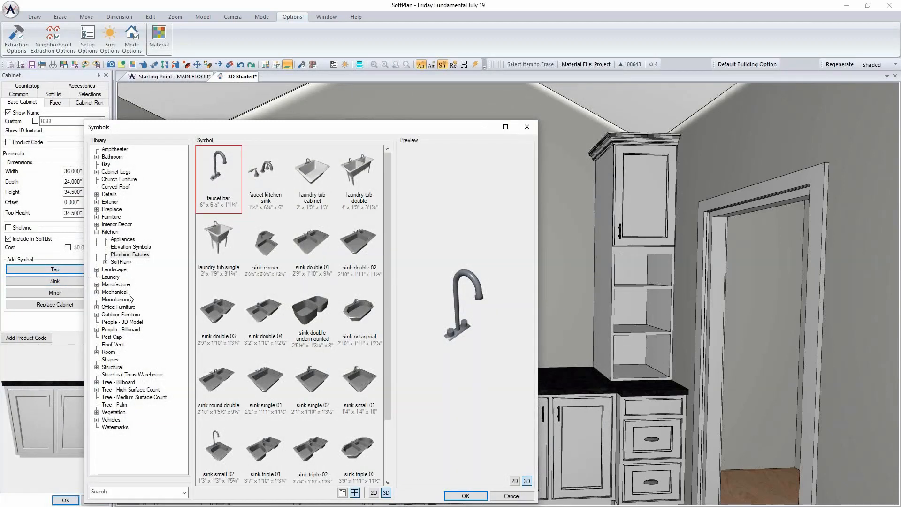
pyautogui.click(96, 284)
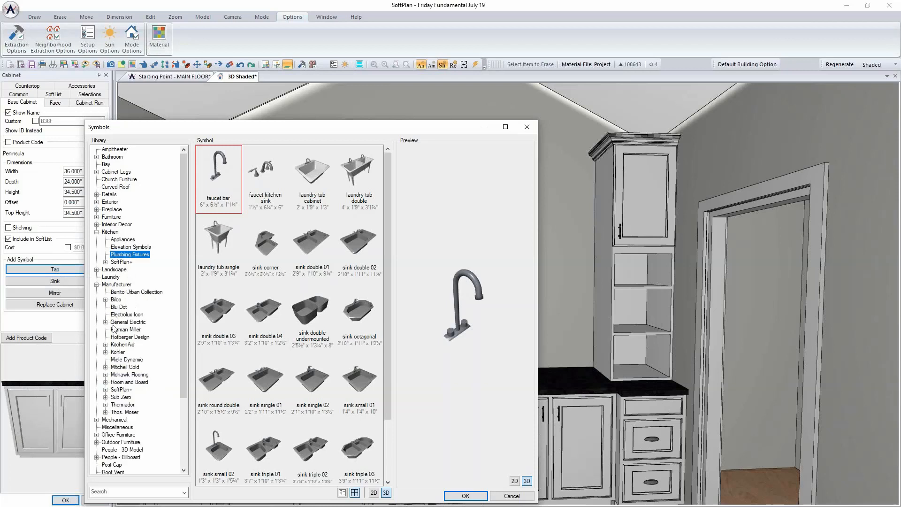
pyautogui.click(105, 352)
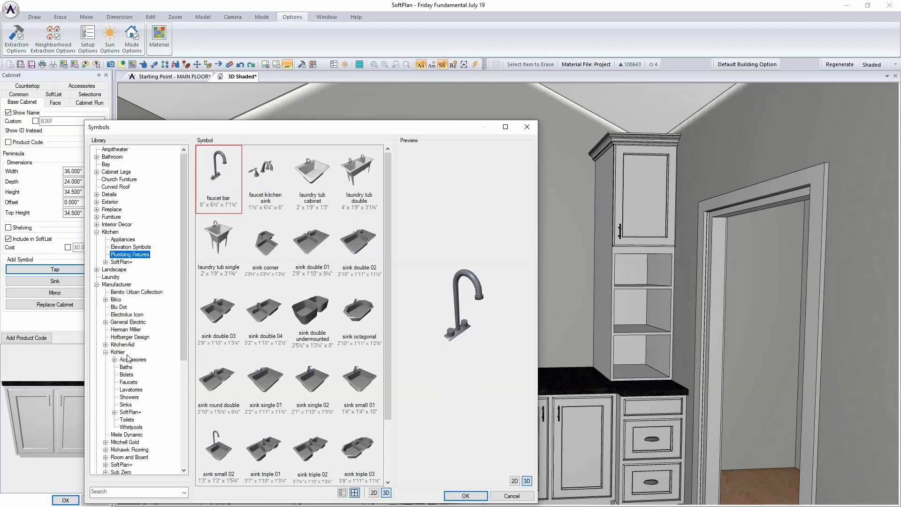
pyautogui.click(128, 382)
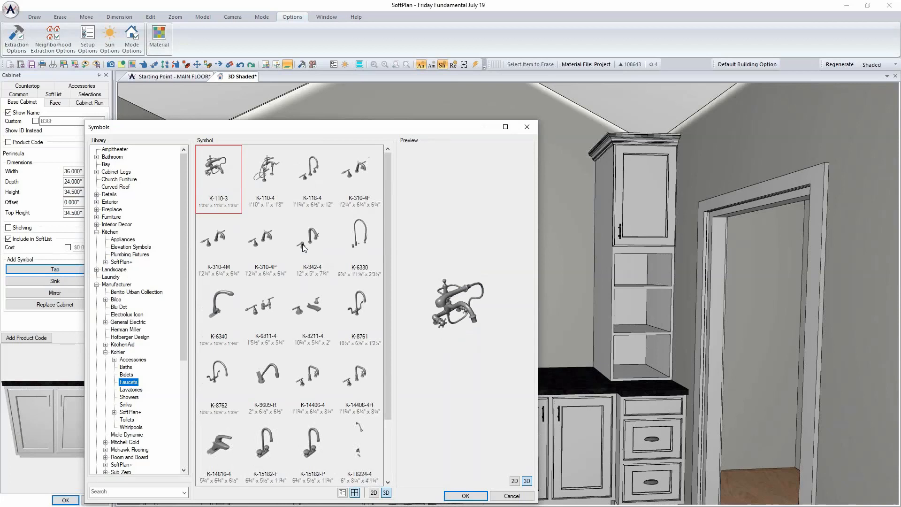
pyautogui.click(268, 240)
pyautogui.click(464, 495)
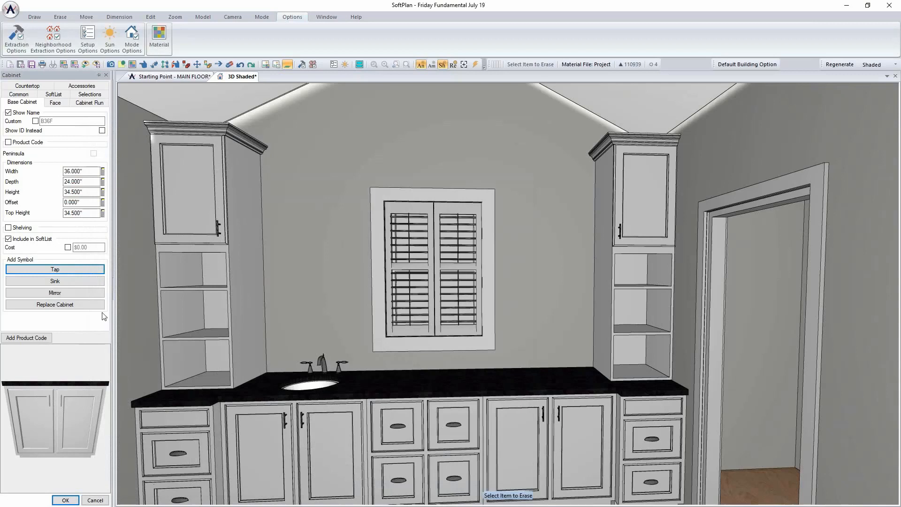
# Add the Bathroom medicine cabinet as the mirror on the left B36F cabinet and repeat that edit on the right B36F.
pyautogui.click(78, 292)
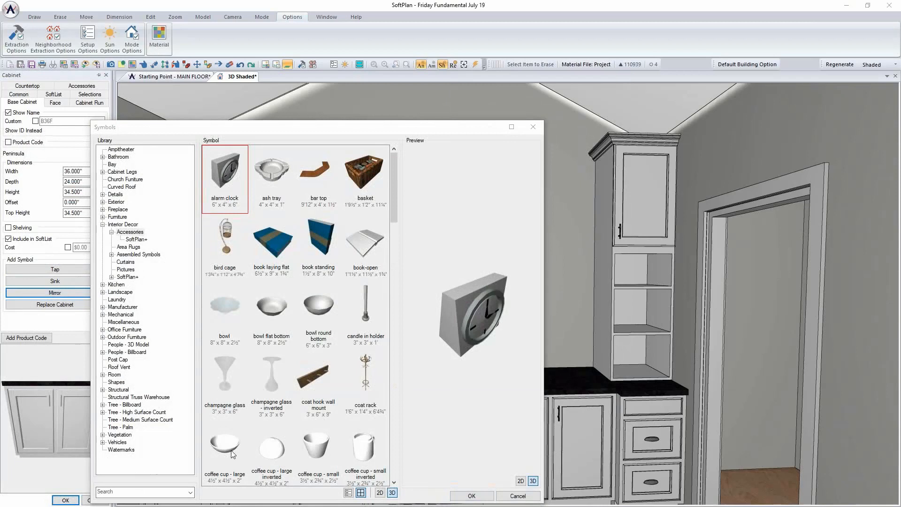
pyautogui.click(141, 493)
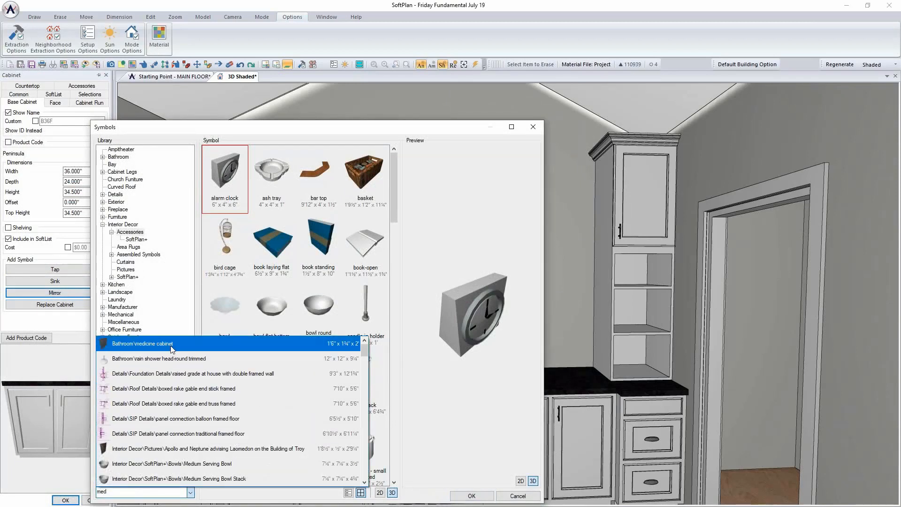
pyautogui.click(171, 344)
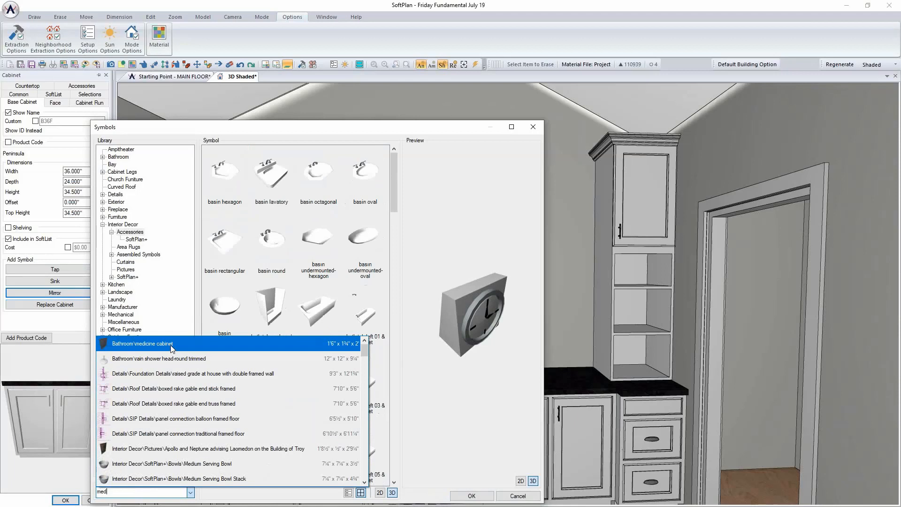
pyautogui.click(472, 495)
pyautogui.click(66, 500)
pyautogui.rightClick(533, 434)
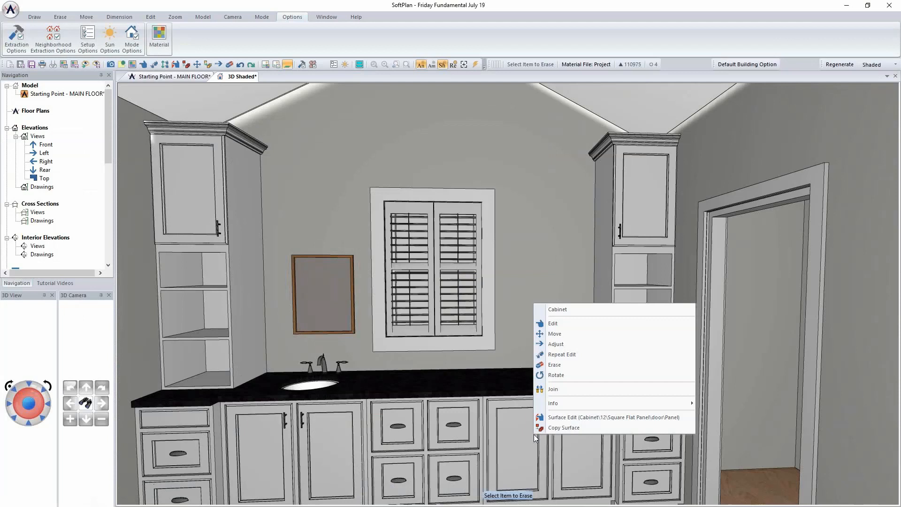
pyautogui.click(587, 351)
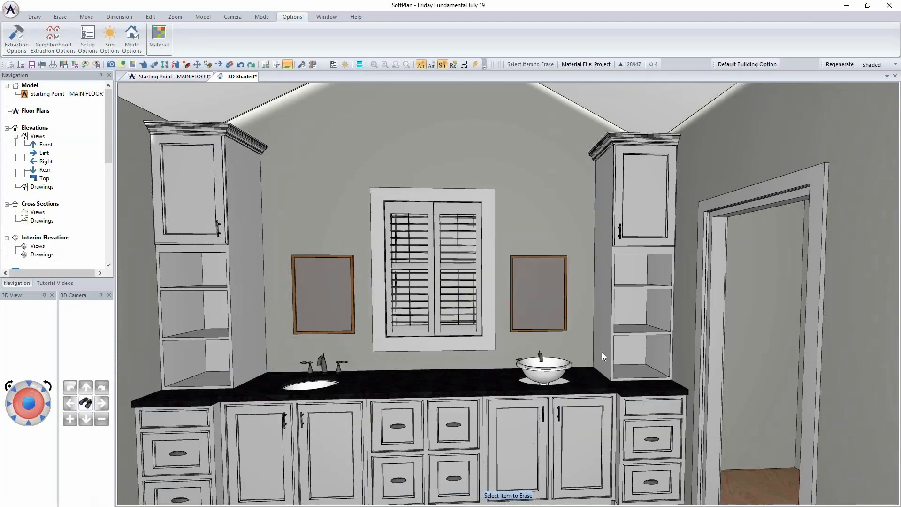
# Compare the elevation reference and offset settings of the right K-2349 sink with those of the left one.
pyautogui.rightClick(549, 370)
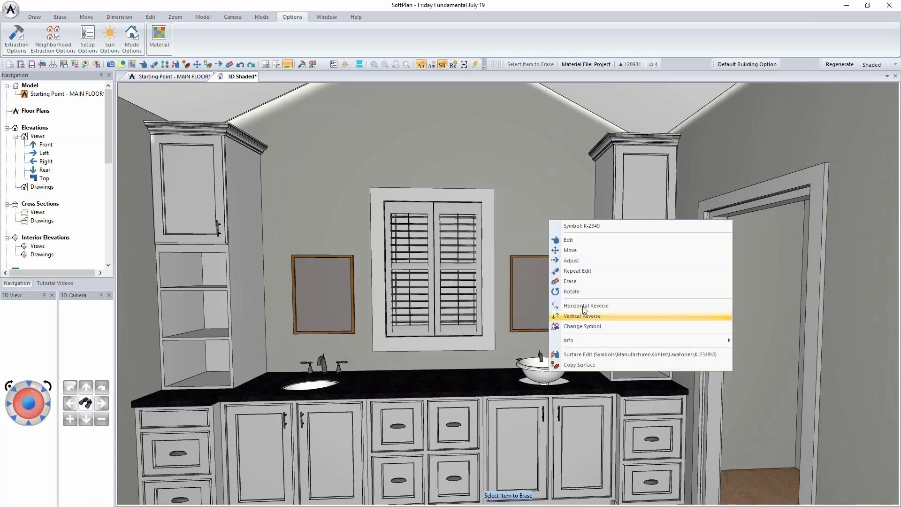
pyautogui.click(588, 240)
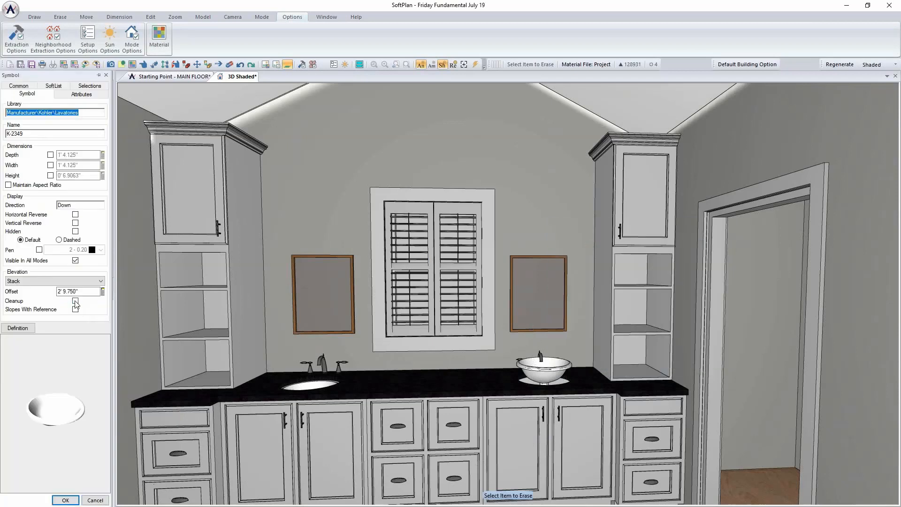
pyautogui.click(81, 291)
pyautogui.click(83, 282)
pyautogui.click(79, 302)
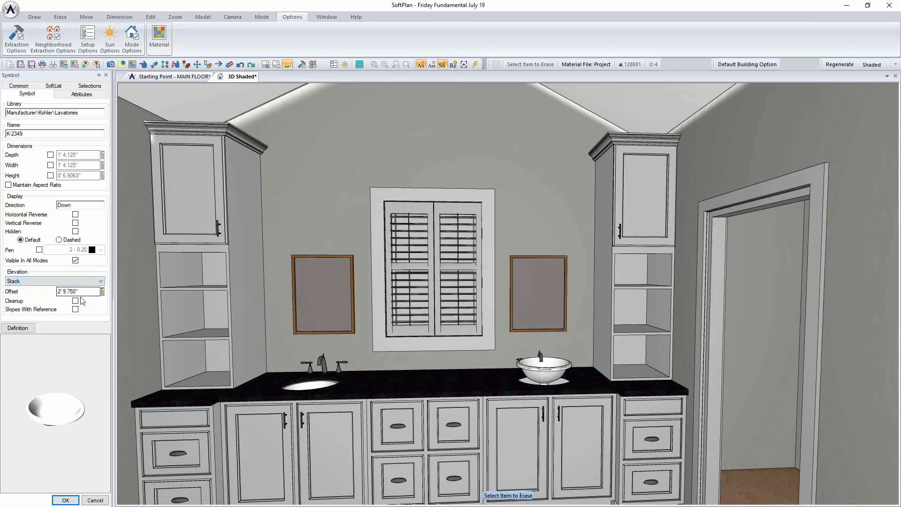
pyautogui.doubleClick(68, 291)
pyautogui.click(68, 500)
pyautogui.rightClick(305, 387)
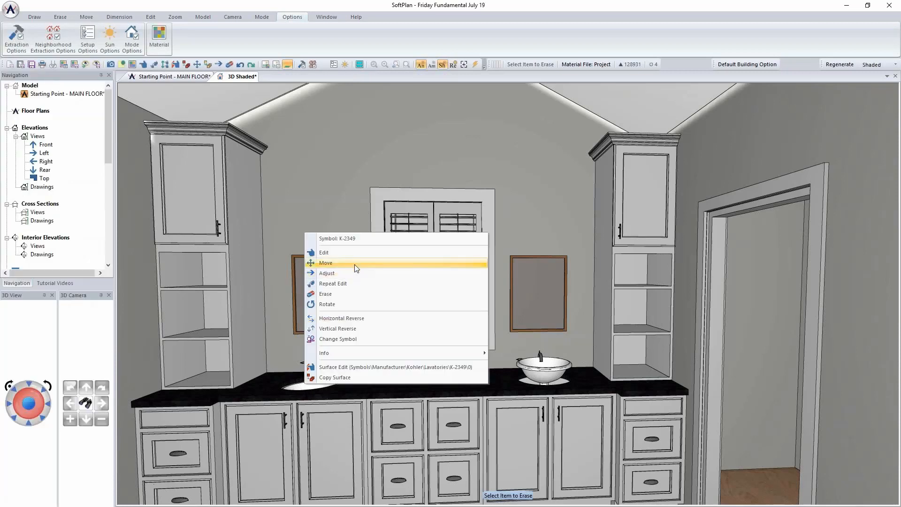
pyautogui.click(349, 252)
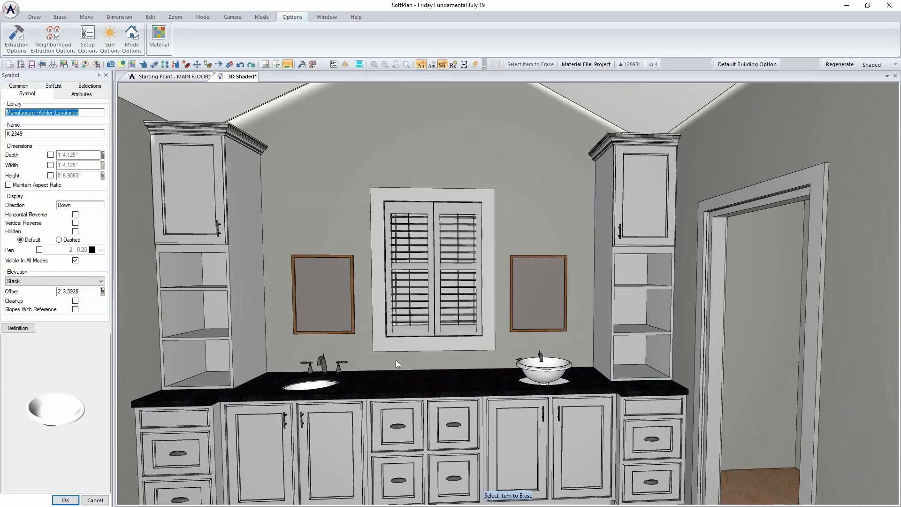
pyautogui.press('Return')
# Set the right K-2349 sink's elevation offset to 2' 3.5625".
pyautogui.rightClick(551, 373)
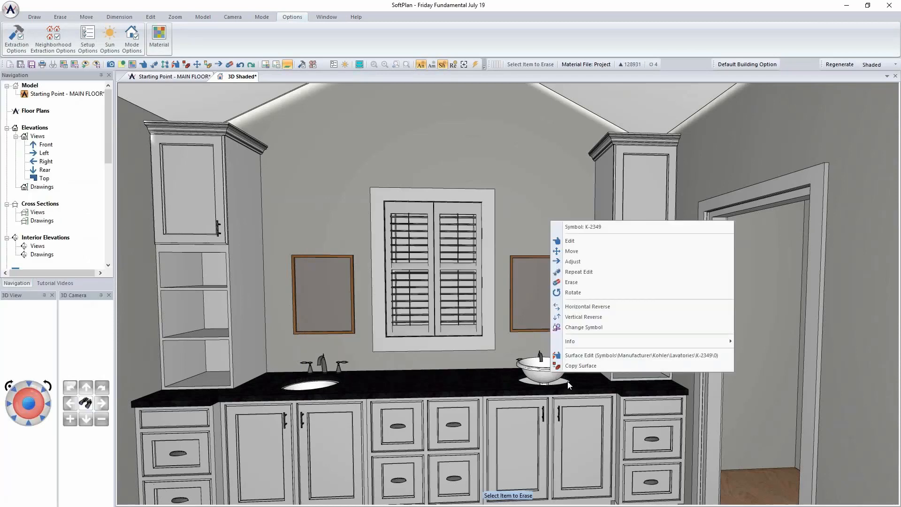
pyautogui.click(602, 240)
pyautogui.click(75, 290)
pyautogui.write("2'3.5")
pyautogui.press('Return')
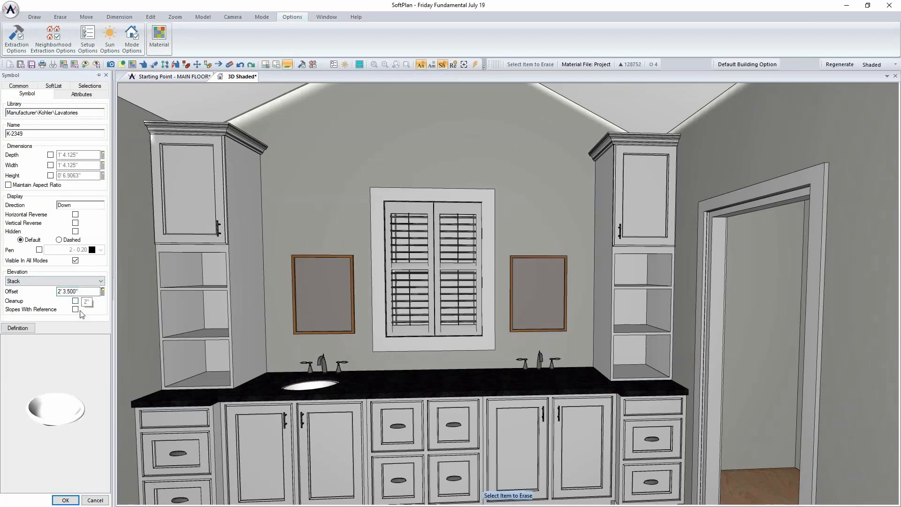
pyautogui.click(87, 291)
pyautogui.write("2'3.5625")
pyautogui.press('Return')
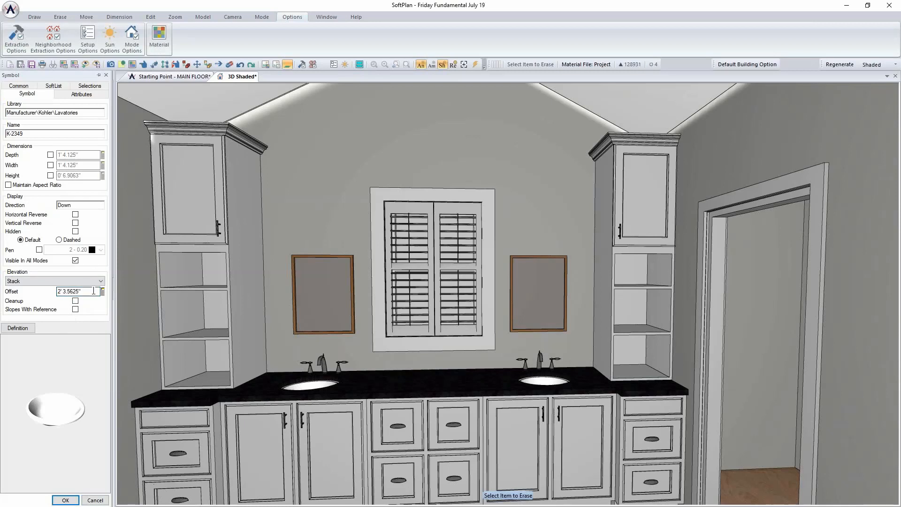
pyautogui.click(65, 500)
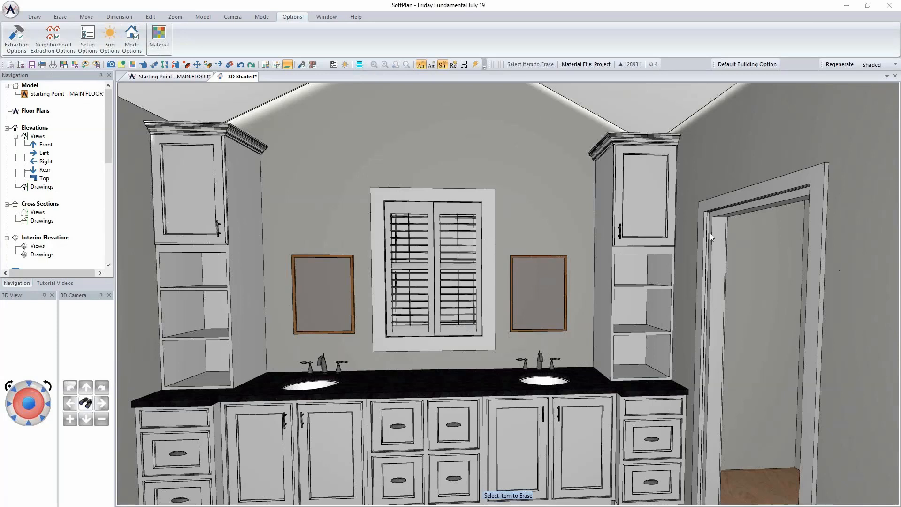
# Enable custom dimensions for the left medicine cabinet with a height of 42 inches and repeat that edit on the right one.
pyautogui.rightClick(339, 291)
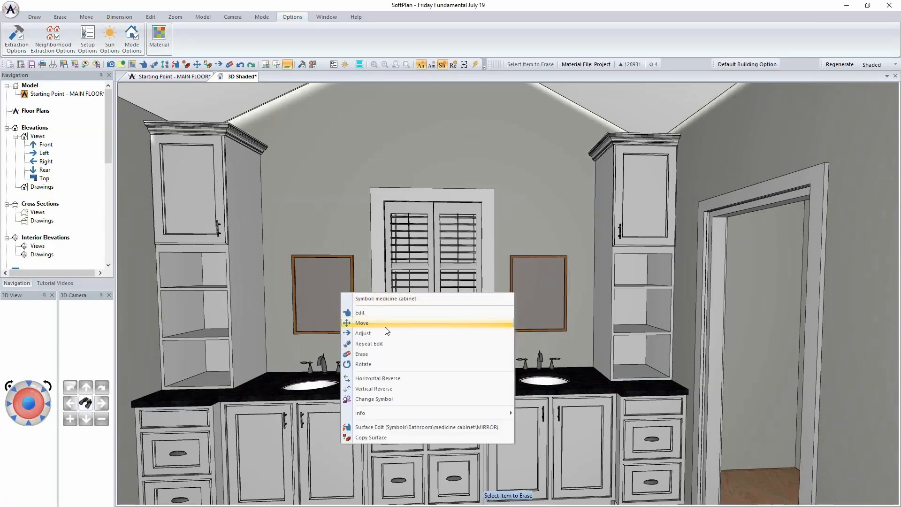
pyautogui.click(345, 272)
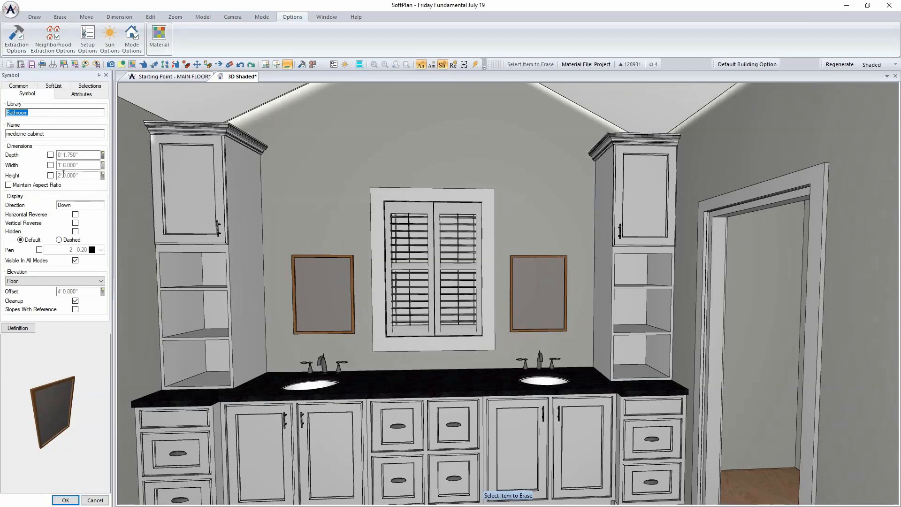
pyautogui.click(50, 175)
pyautogui.click(50, 165)
pyautogui.click(50, 155)
pyautogui.click(84, 176)
pyautogui.write('42')
pyautogui.press('Return')
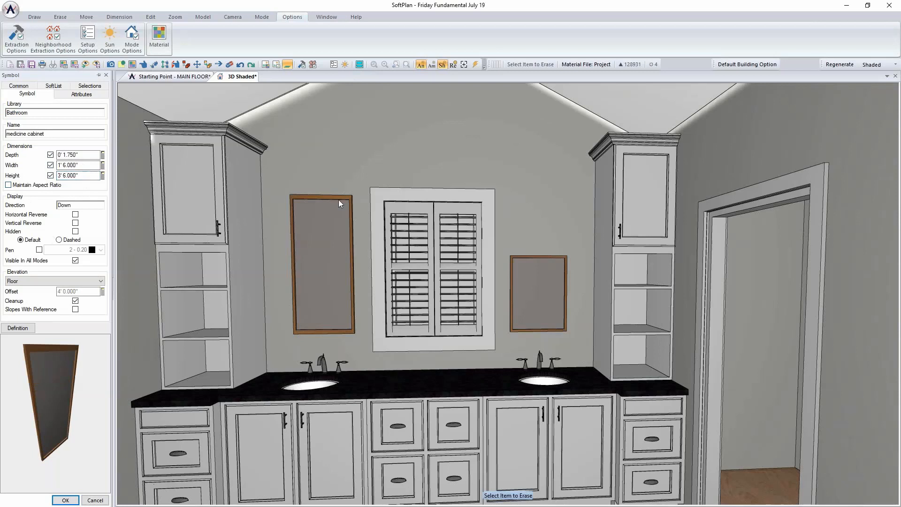
pyautogui.click(66, 500)
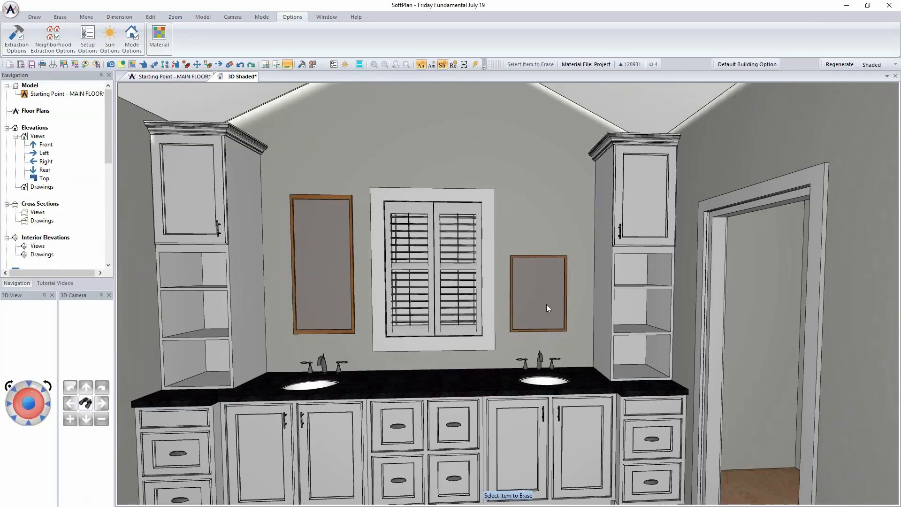
pyautogui.rightClick(546, 302)
pyautogui.click(603, 350)
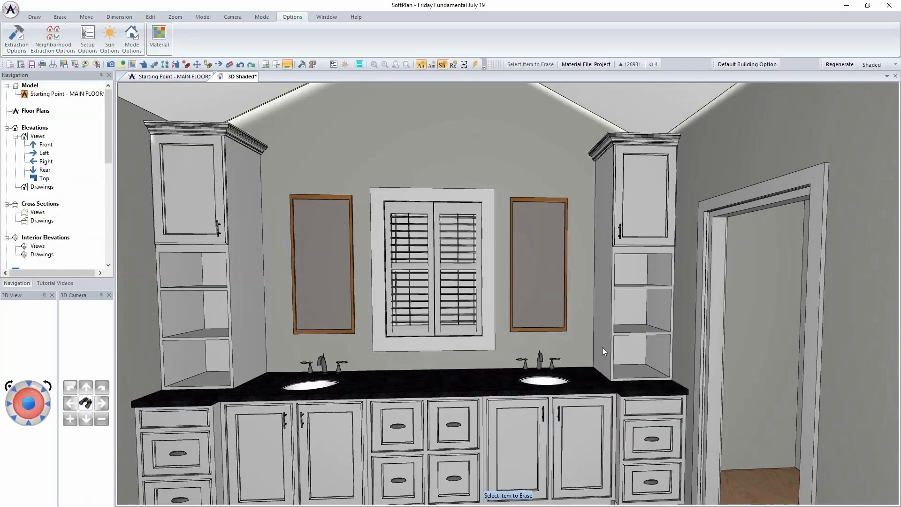
# Copy a white surface material onto the frames of both medicine cabinets.
pyautogui.click(157, 17)
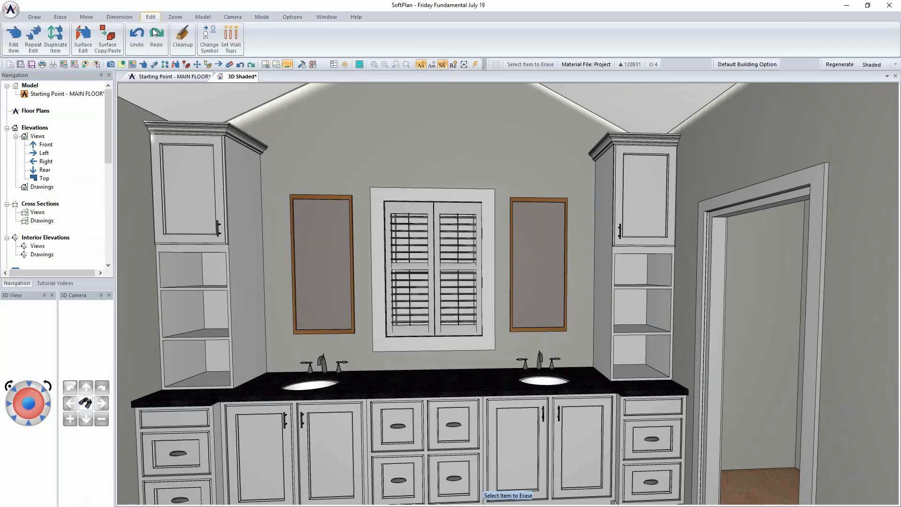
pyautogui.click(107, 40)
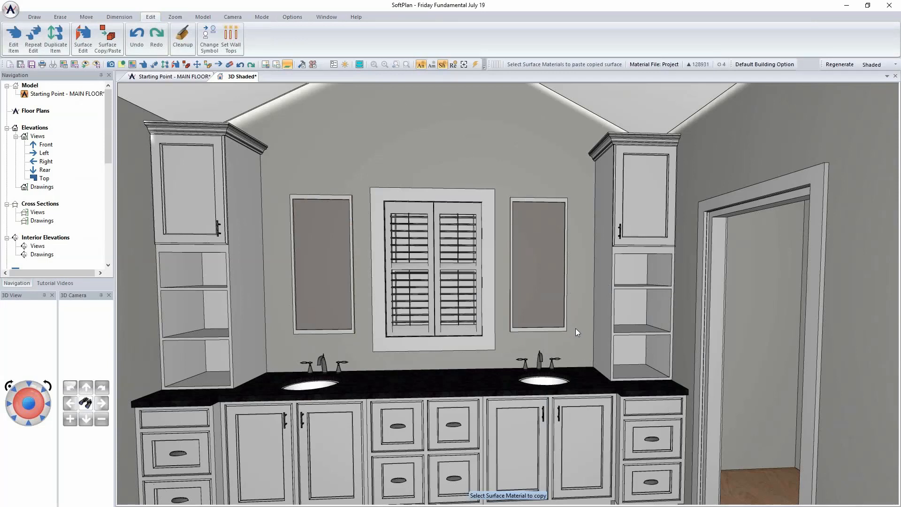
pyautogui.moveTo(684, 364); pyautogui.dragTo(715, 362)
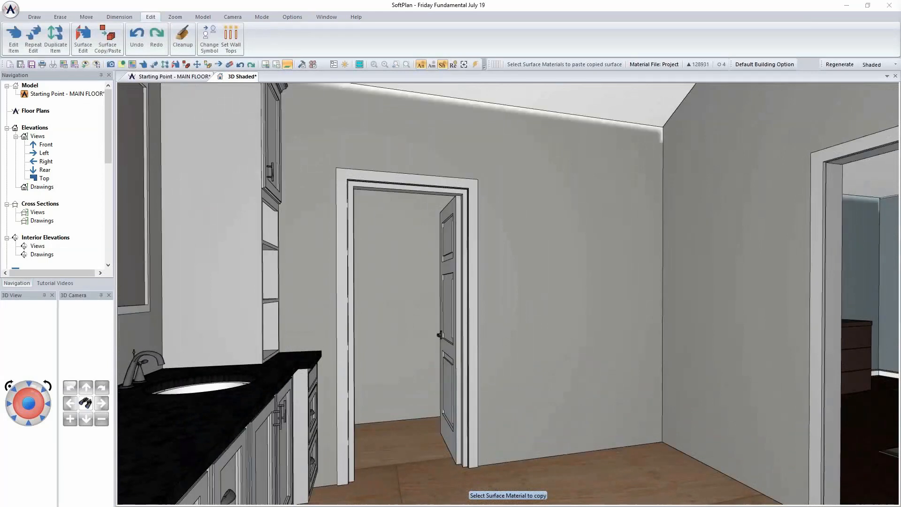
# Return to the MAIN FLOOR drawing and switch its drawing options from the project template to custom drawing options.
pyautogui.click(174, 77)
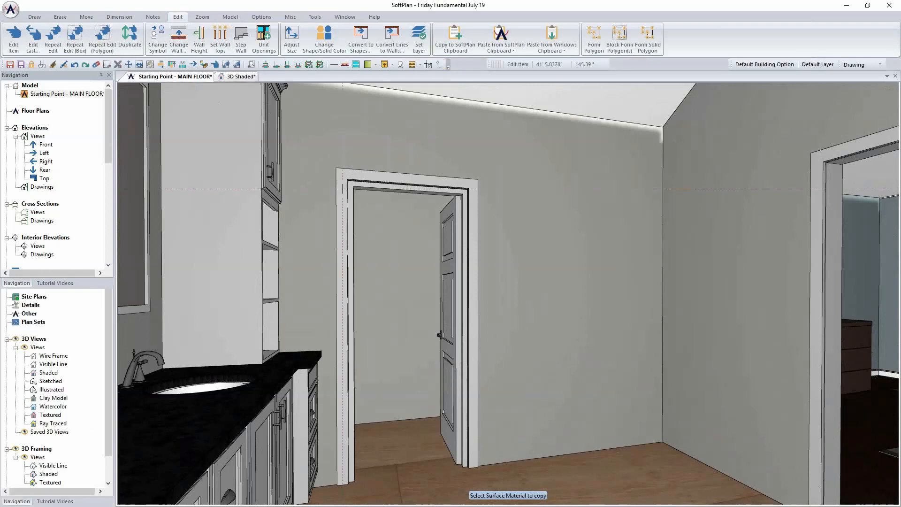
pyautogui.scroll(-2, 508, 293)
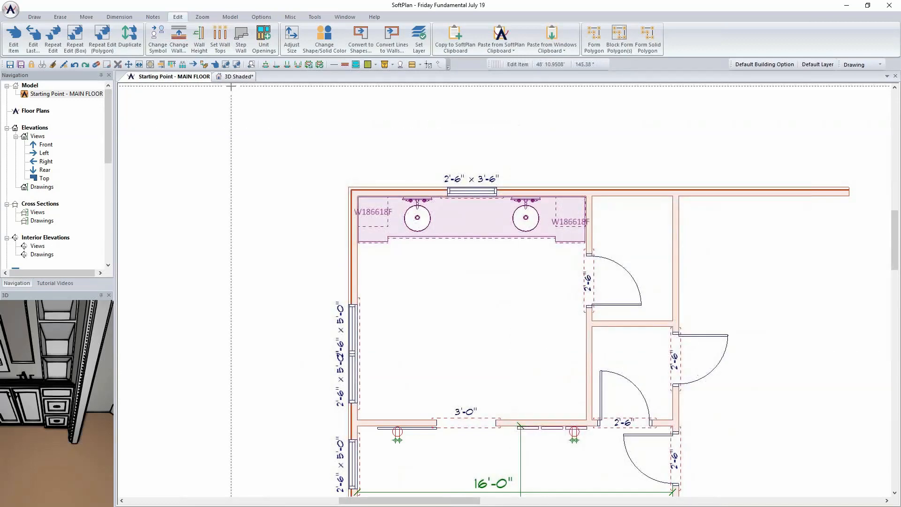
pyautogui.click(10, 9)
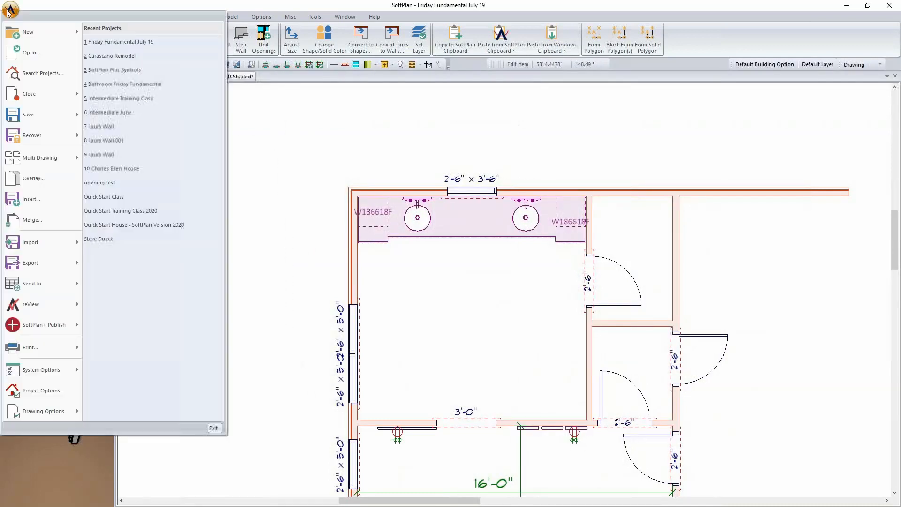
pyautogui.moveTo(55, 406)
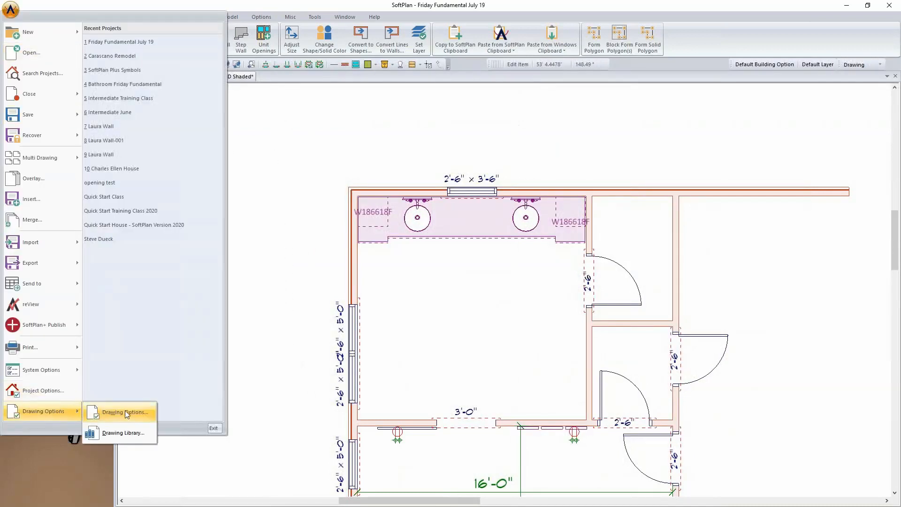
pyautogui.click(125, 411)
pyautogui.moveTo(81, 8); pyautogui.dragTo(237, 97)
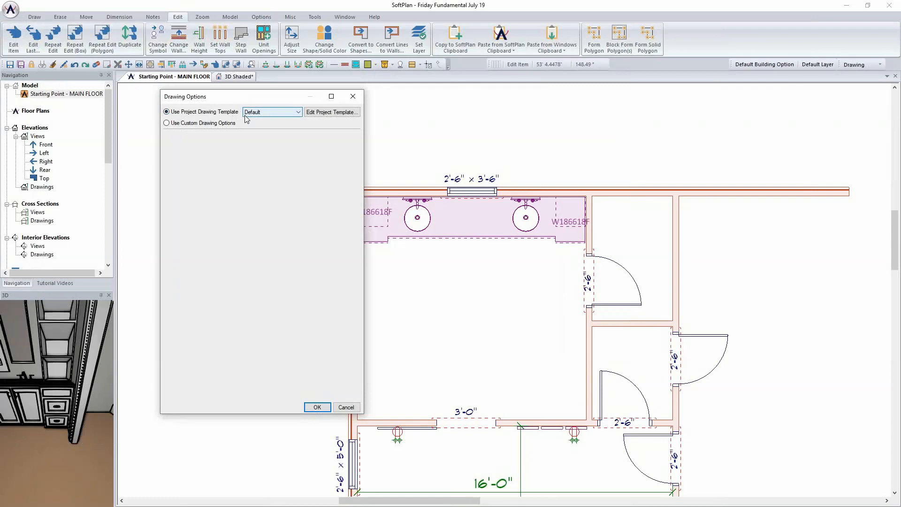
pyautogui.click(186, 123)
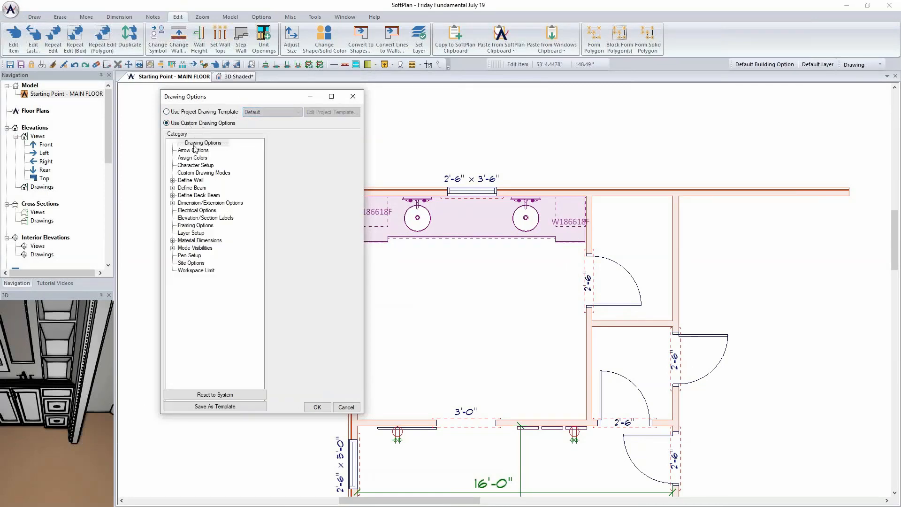
# Open the wall definitions for editing and create a new wall type named Shower.
pyautogui.click(172, 180)
pyautogui.click(186, 184)
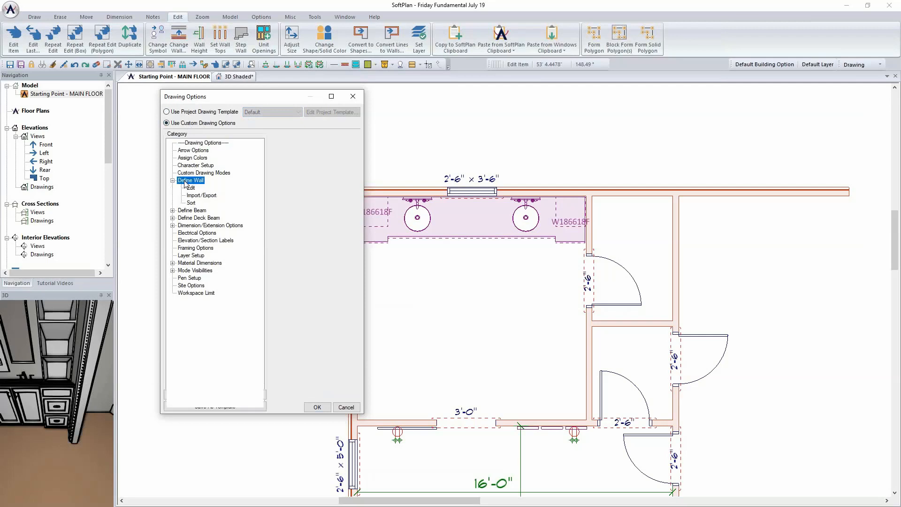
pyautogui.click(191, 187)
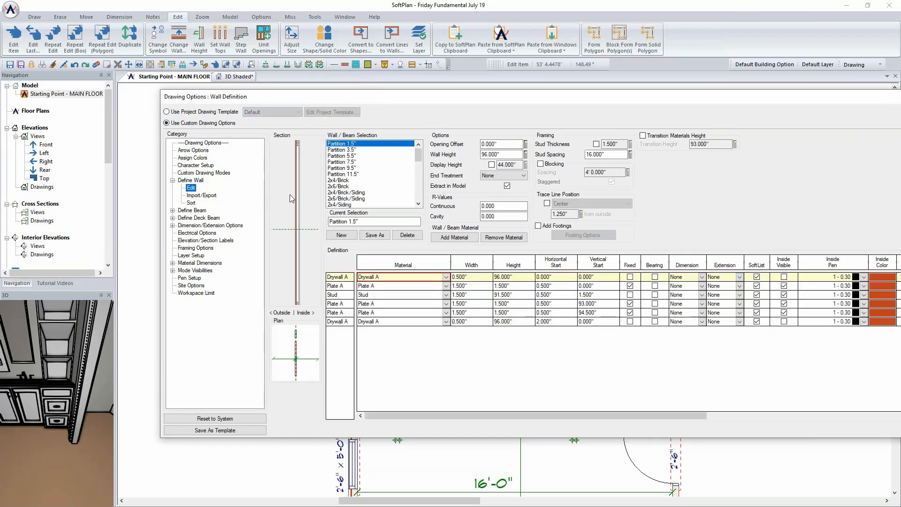
pyautogui.moveTo(419, 155); pyautogui.dragTo(418, 192)
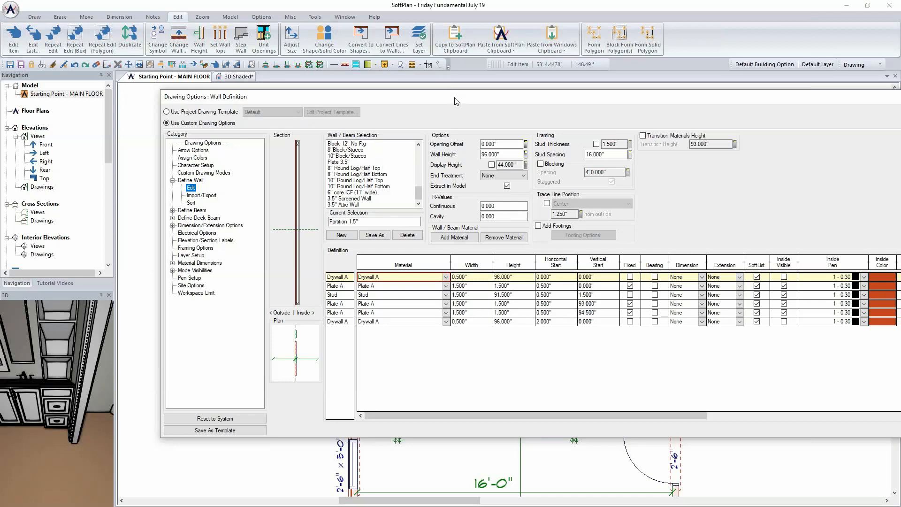
pyautogui.moveTo(458, 101); pyautogui.dragTo(360, 83)
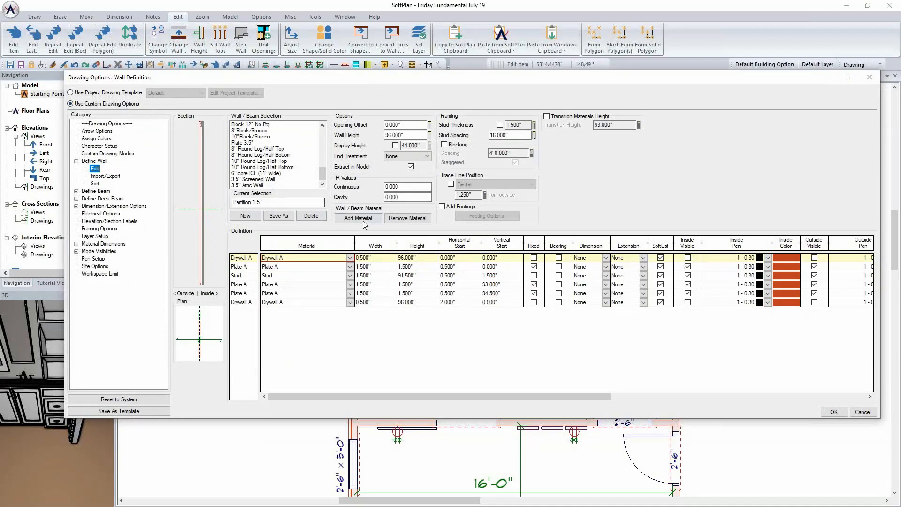
pyautogui.click(259, 215)
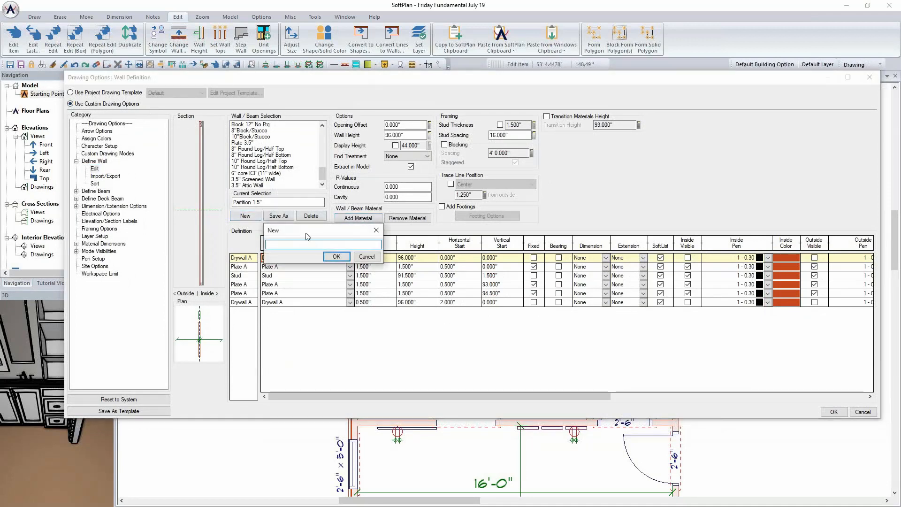
pyautogui.write('Shower')
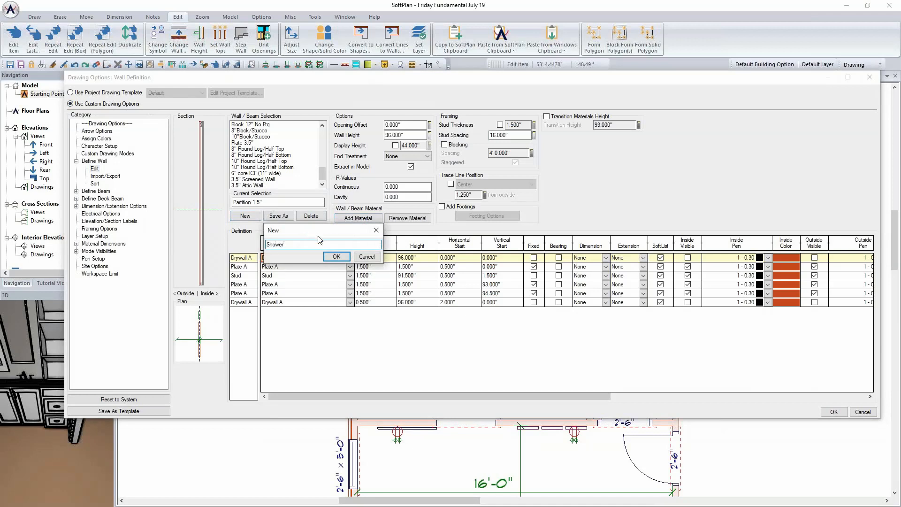
pyautogui.click(336, 257)
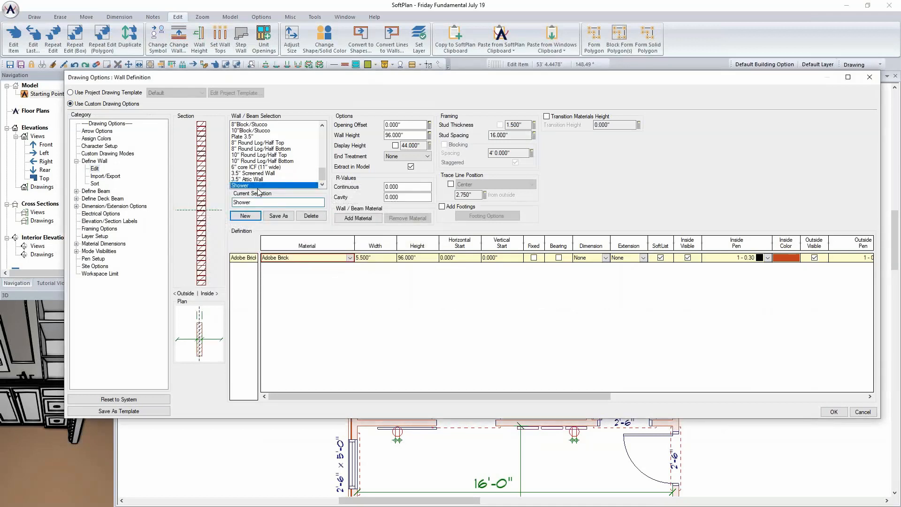
# Set the Shower wall's first material to Solid A, 3.5" wide and 3.5" high, and mark it as fixed.
pyautogui.click(350, 257)
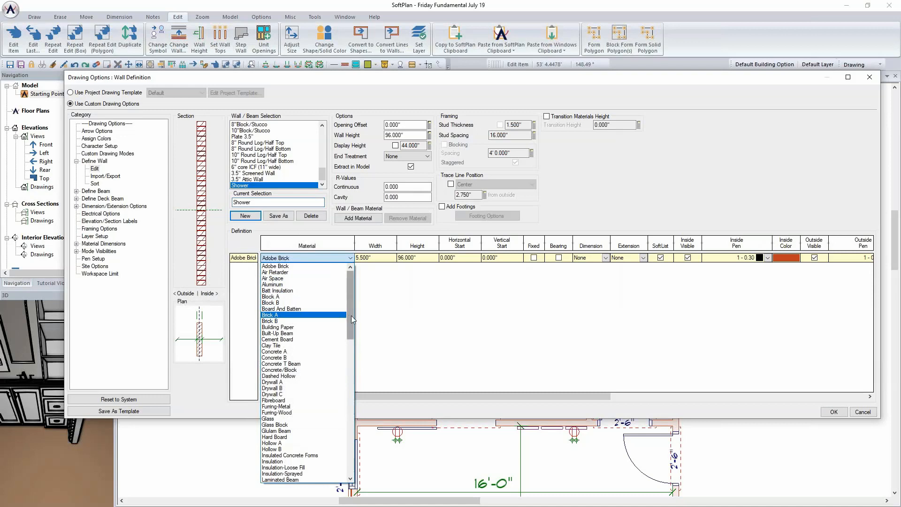
pyautogui.moveTo(354, 315); pyautogui.dragTo(356, 417)
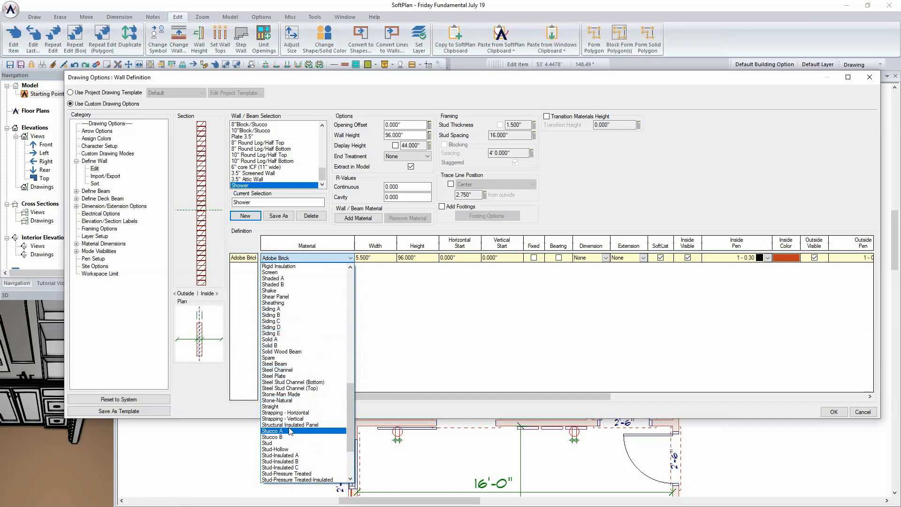
pyautogui.click(283, 339)
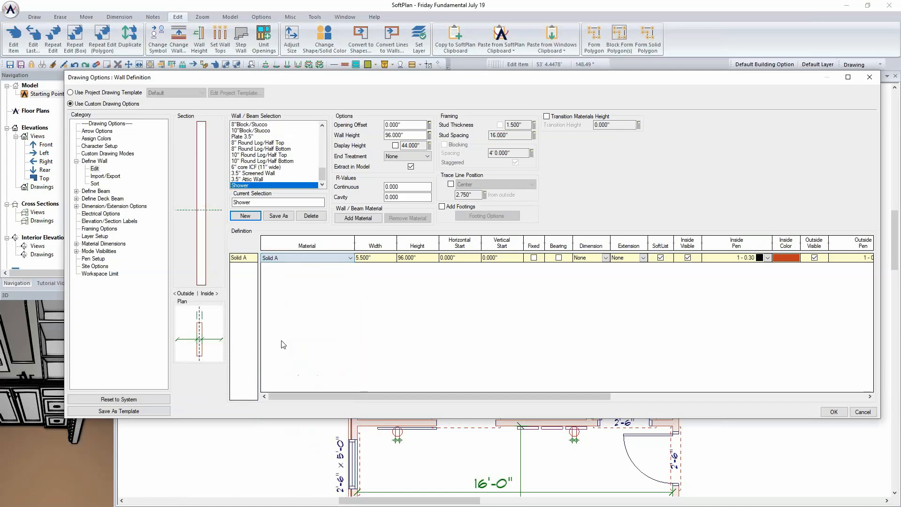
pyautogui.click(388, 260)
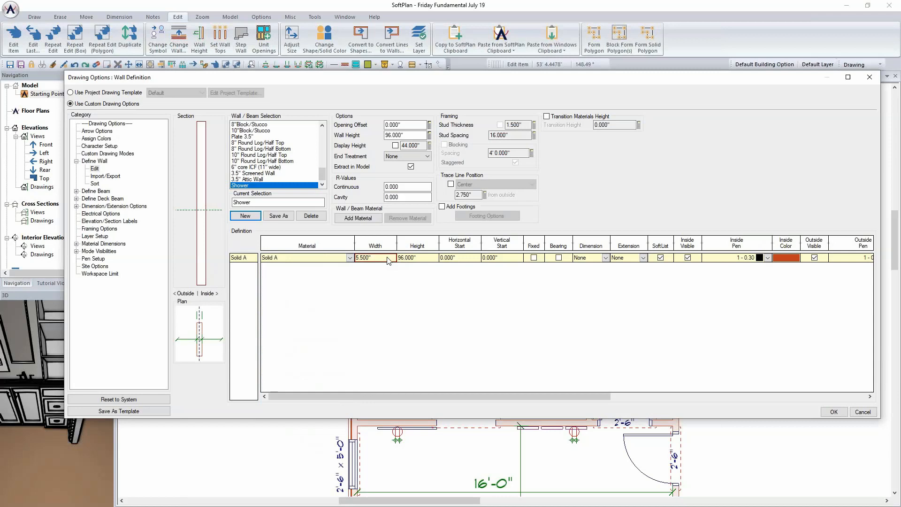
pyautogui.click(387, 258)
pyautogui.write('3.5')
pyautogui.press('Return')
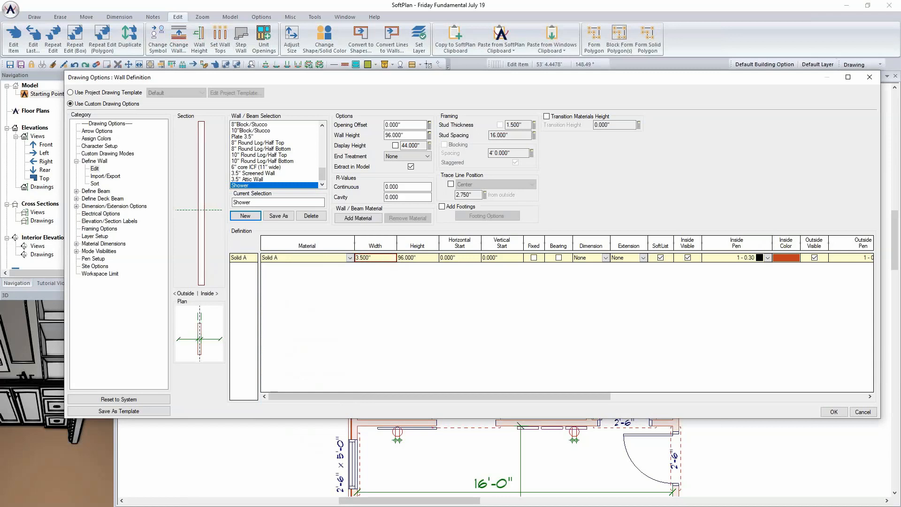
pyautogui.click(417, 257)
pyautogui.write('3.5')
pyautogui.press('Return')
pyautogui.click(535, 258)
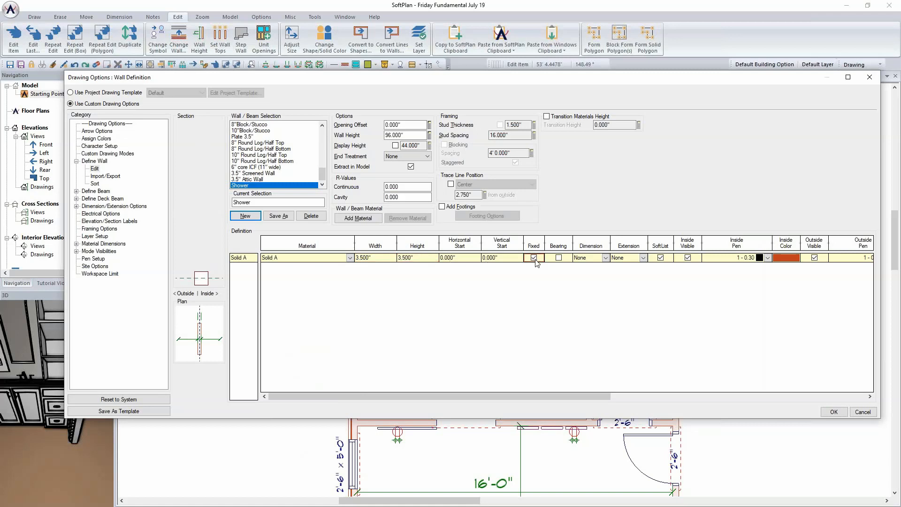
# Add a second material to the Shower wall, set to Glass with a width of 0.25" and a height of 84".
pyautogui.click(356, 221)
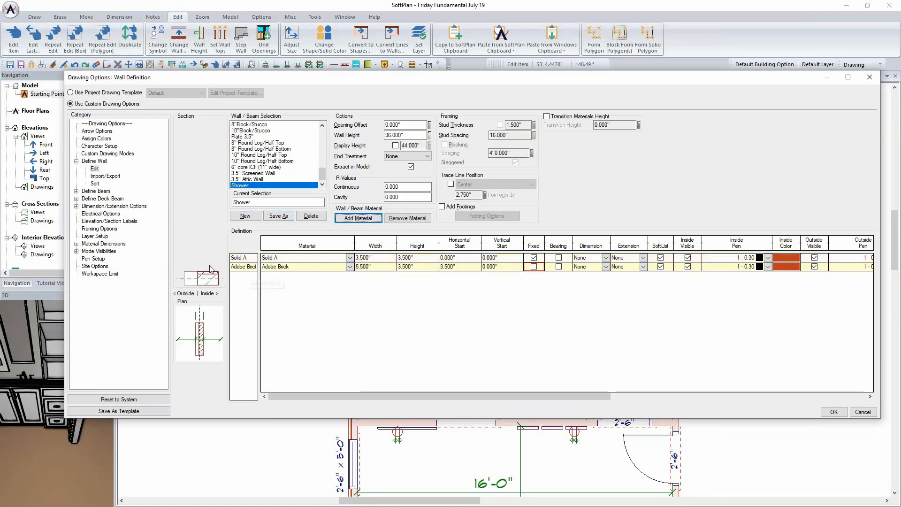
pyautogui.click(349, 267)
pyautogui.press('g')
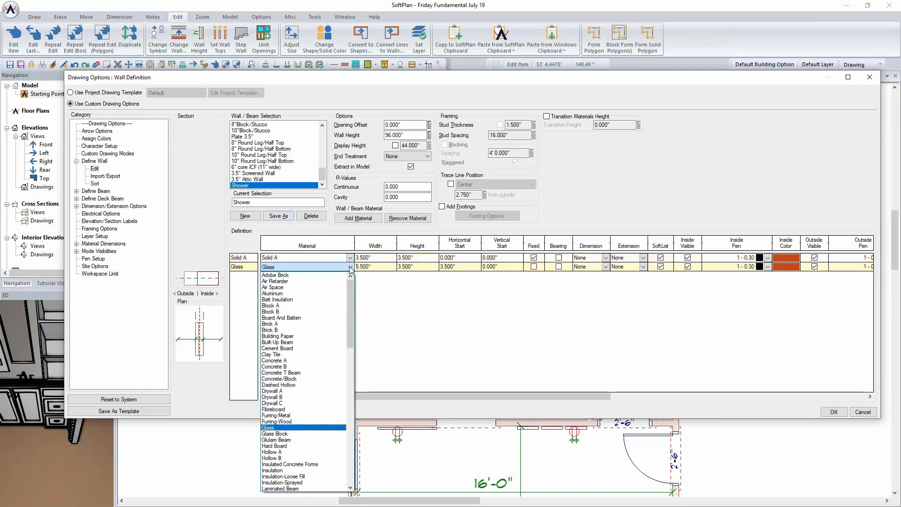
pyautogui.click(307, 427)
pyautogui.click(381, 268)
pyautogui.write('.25')
pyautogui.press('Return')
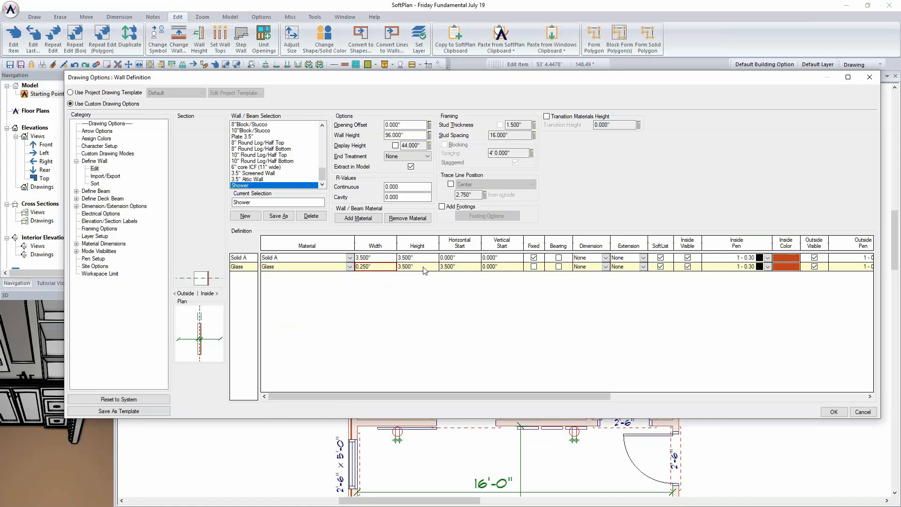
pyautogui.click(424, 268)
pyautogui.write('84')
pyautogui.press('Return')
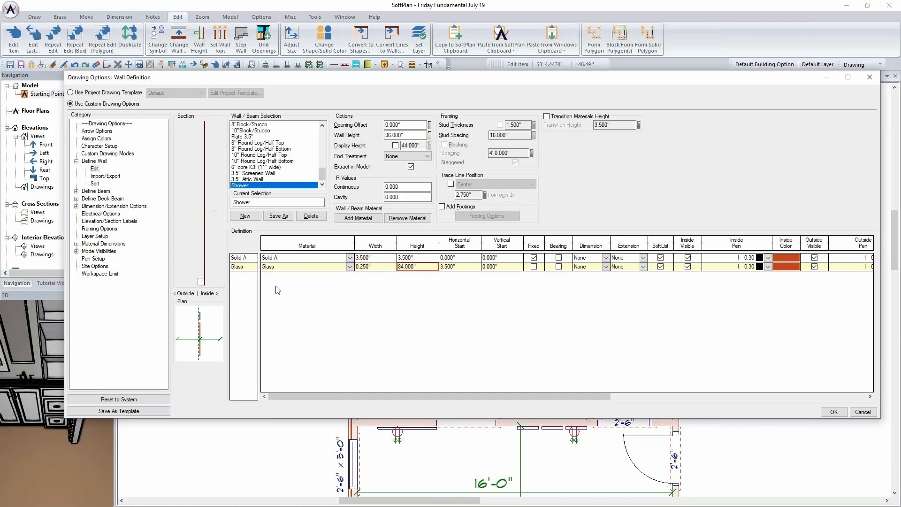
# Position the Glass material with a horizontal start of 1.75" and a vertical start of 3.5".
pyautogui.click(459, 266)
pyautogui.write('1.75')
pyautogui.press('Return')
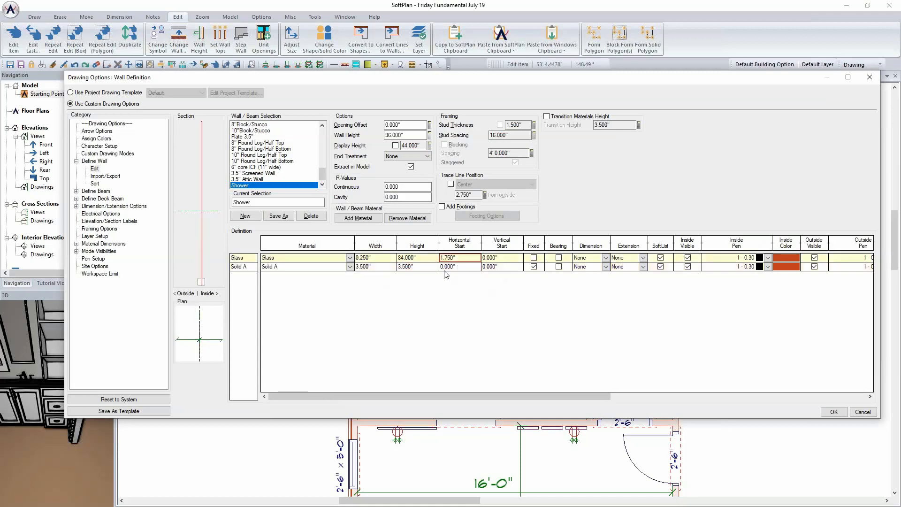
pyautogui.click(503, 258)
pyautogui.write('3.5')
pyautogui.press('Return')
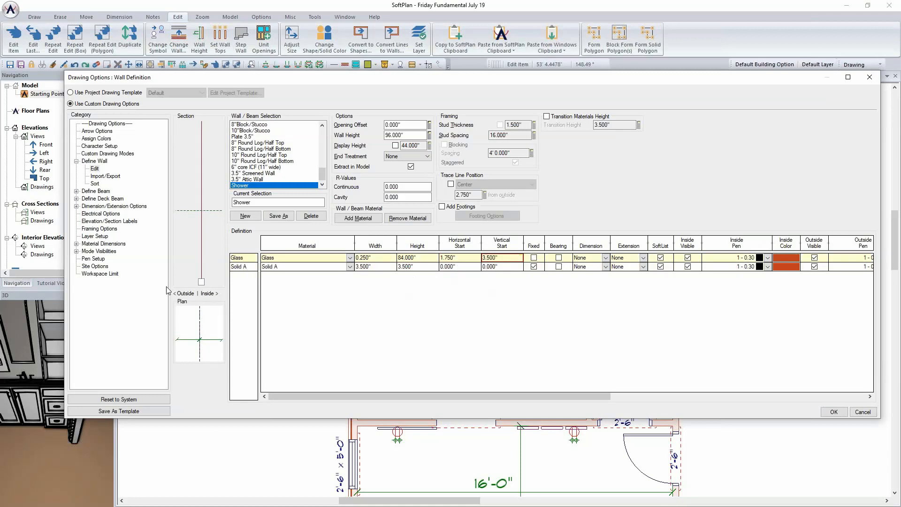
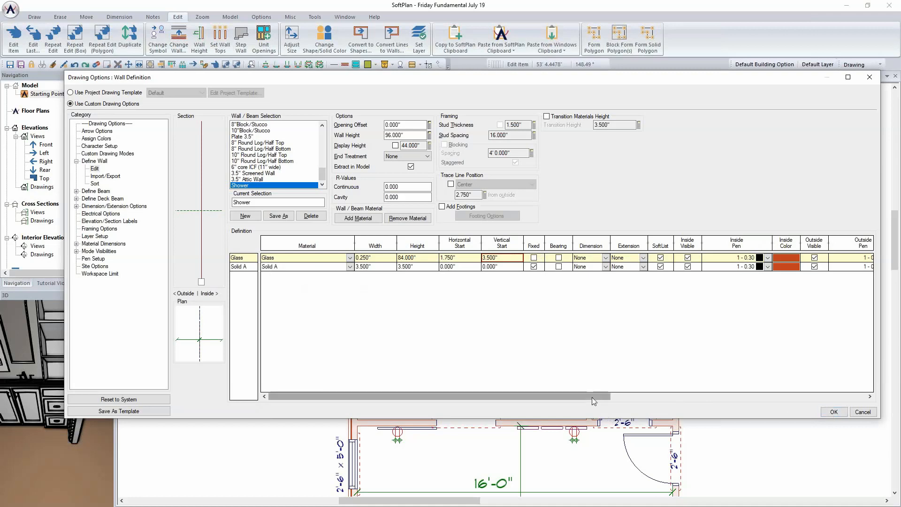
# Change the Glass material's line, texture and shading colors to blue and accept the Shower wall definition.
pyautogui.moveTo(564, 395); pyautogui.dragTo(772, 396)
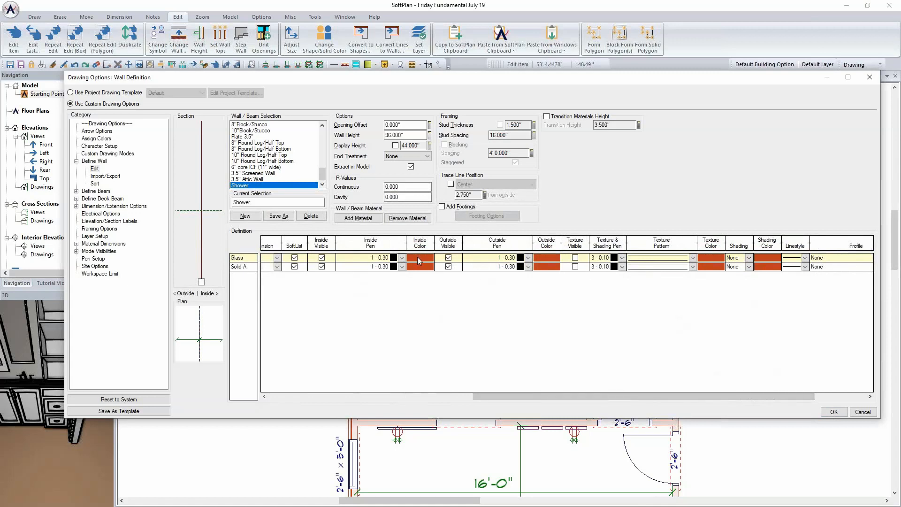
pyautogui.click(721, 258)
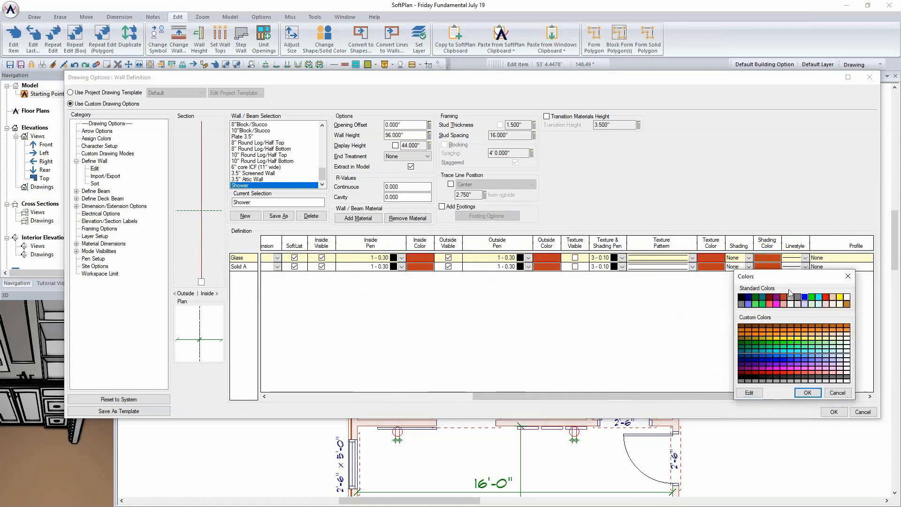
pyautogui.click(807, 392)
pyautogui.click(766, 258)
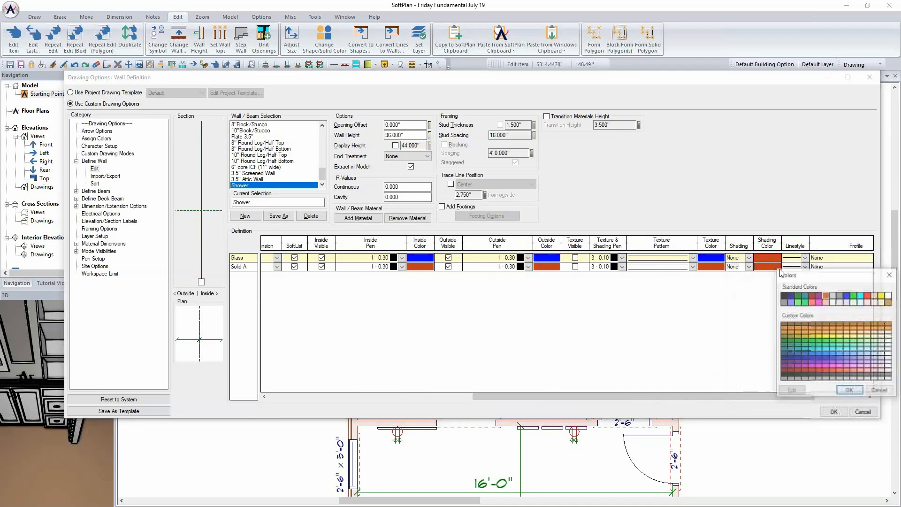
pyautogui.doubleClick(847, 296)
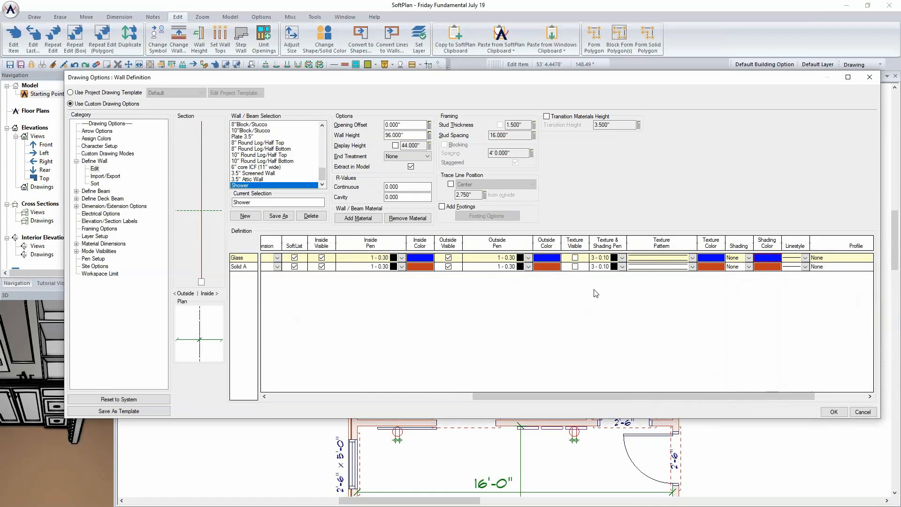
pyautogui.click(833, 413)
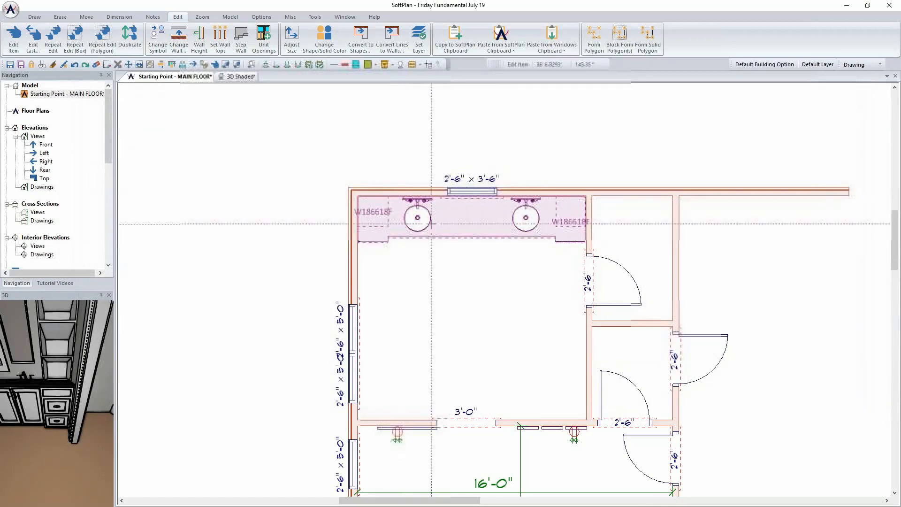
# Draw two Shower walls enclosing an area about 3'-10" by 4'-9" in the bathroom's lower-right corner, beside the 3'-0" opening.
pyautogui.rightClick(496, 126)
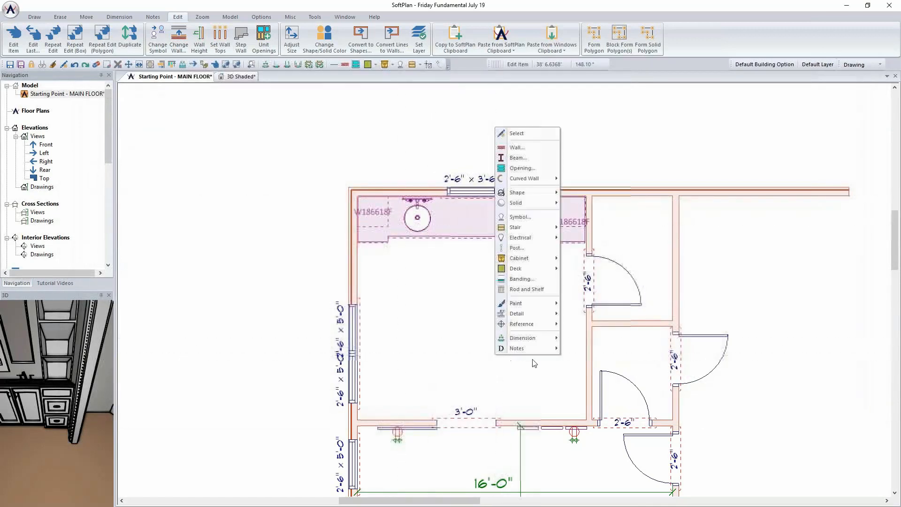
pyautogui.click(533, 148)
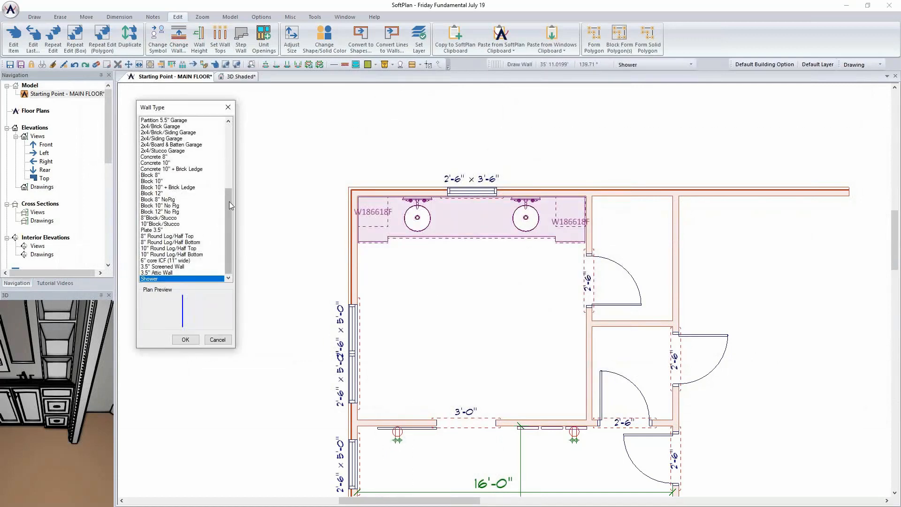
pyautogui.click(184, 340)
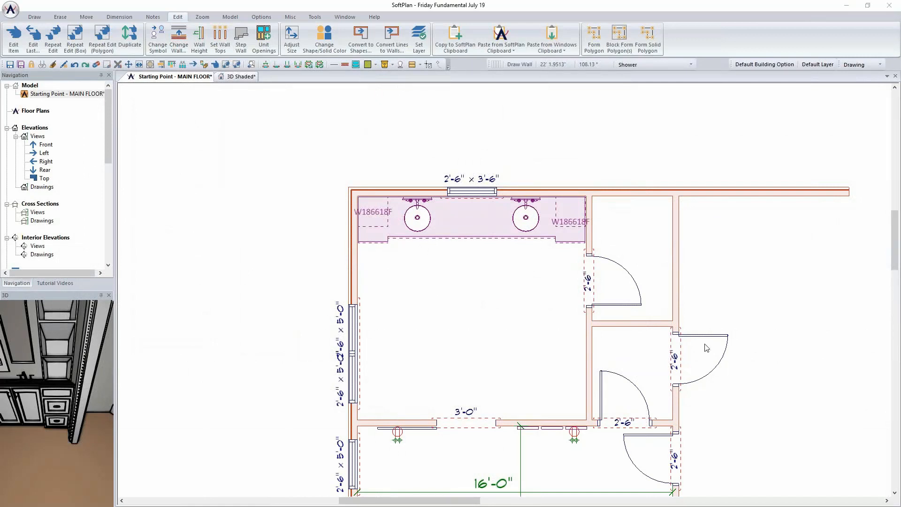
pyautogui.scroll(3, 617, 491)
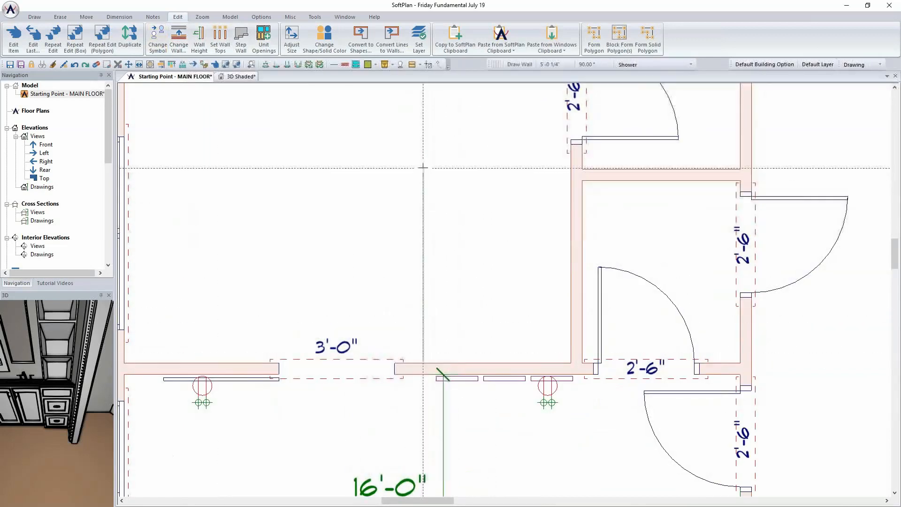
pyautogui.click(423, 166)
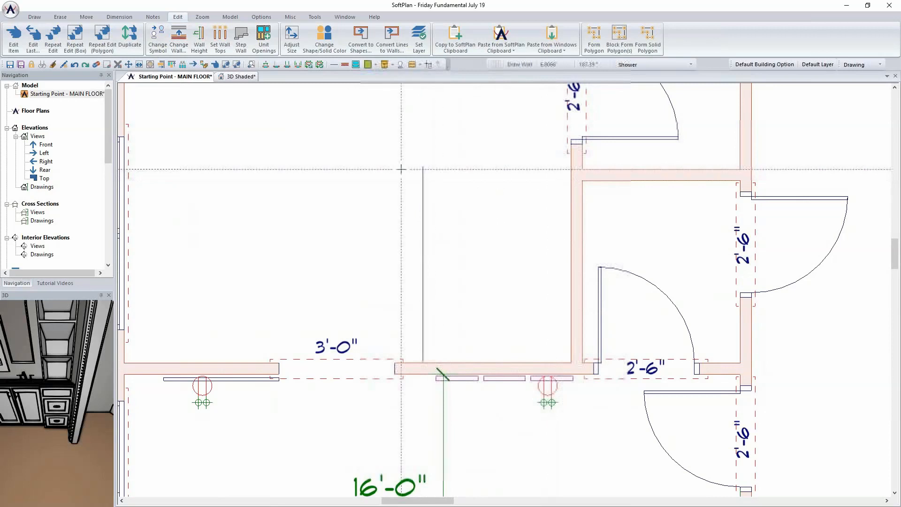
pyautogui.click(566, 167)
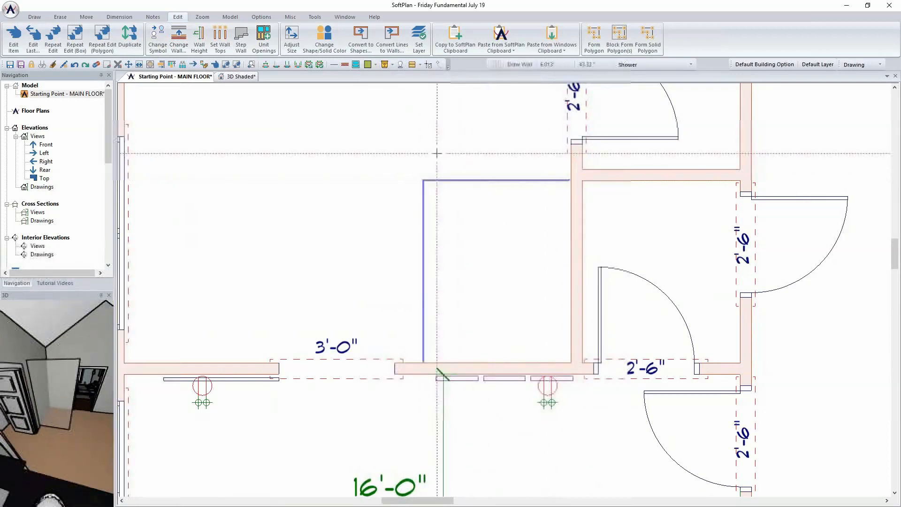
# Dimension the shower enclosure in both directions and set its width to 3'-10".
pyautogui.press('d')
pyautogui.click(484, 275)
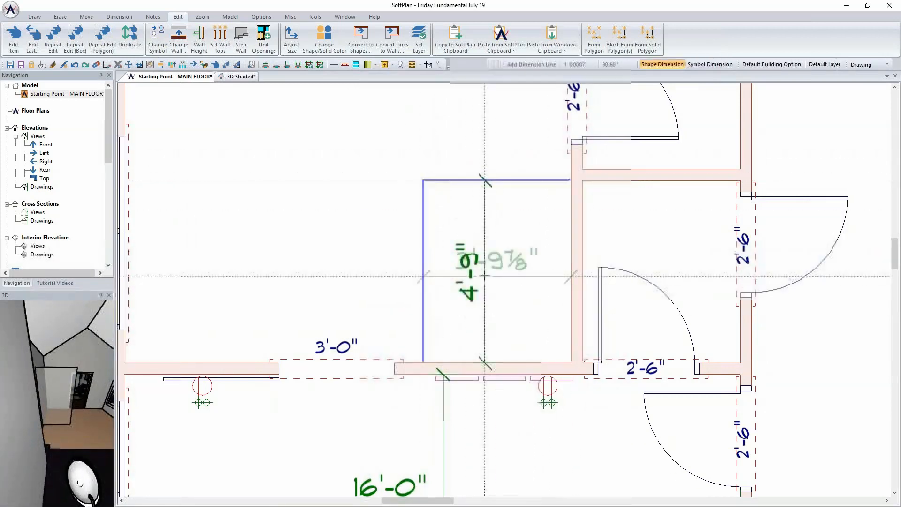
pyautogui.click(499, 244)
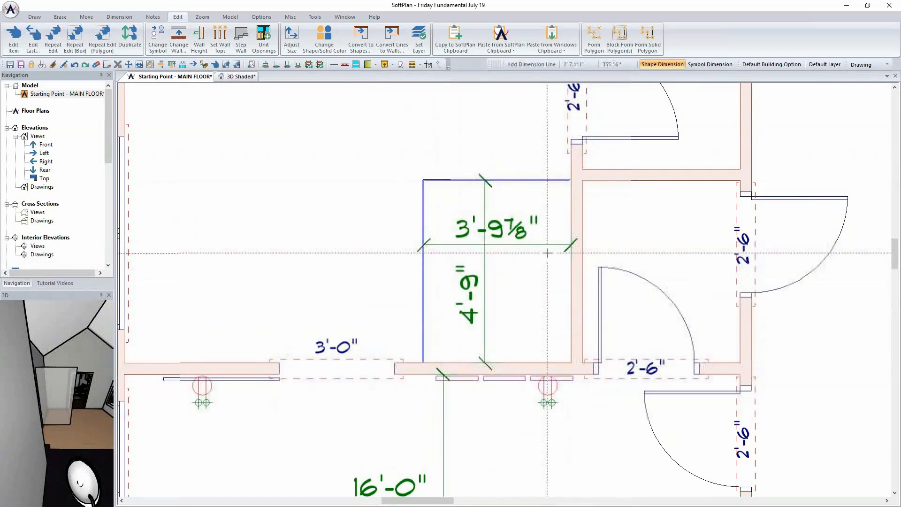
pyautogui.rightClick(524, 234)
pyautogui.click(542, 253)
pyautogui.write("3'10")
pyautogui.press('Return')
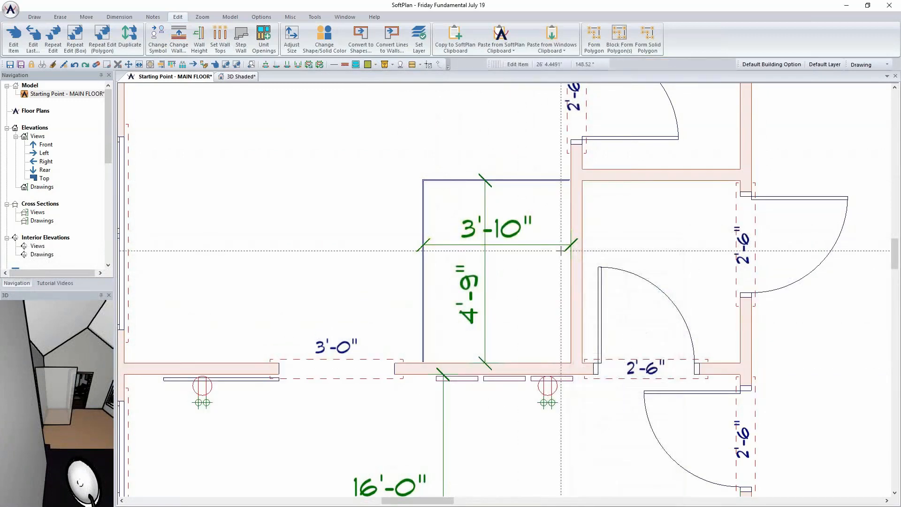
pyautogui.click(484, 286)
pyautogui.write('4')
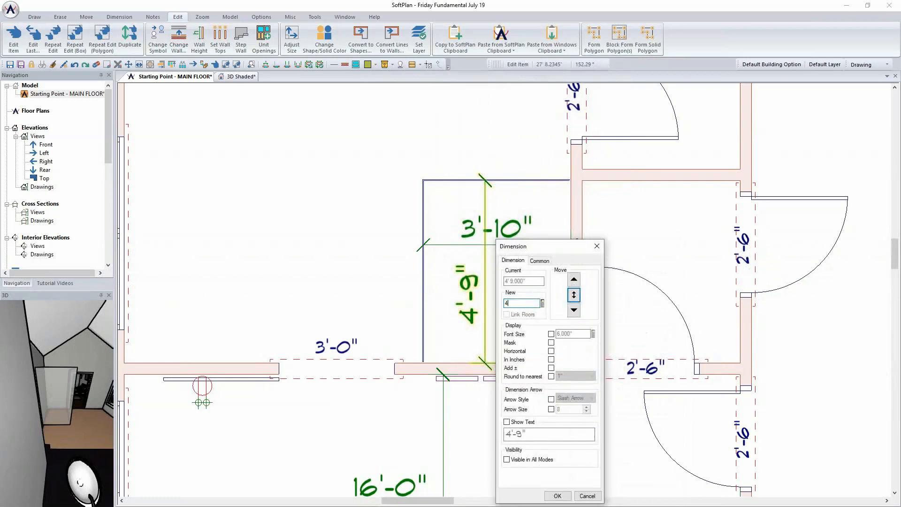
pyautogui.write('10"')
pyautogui.press('Return')
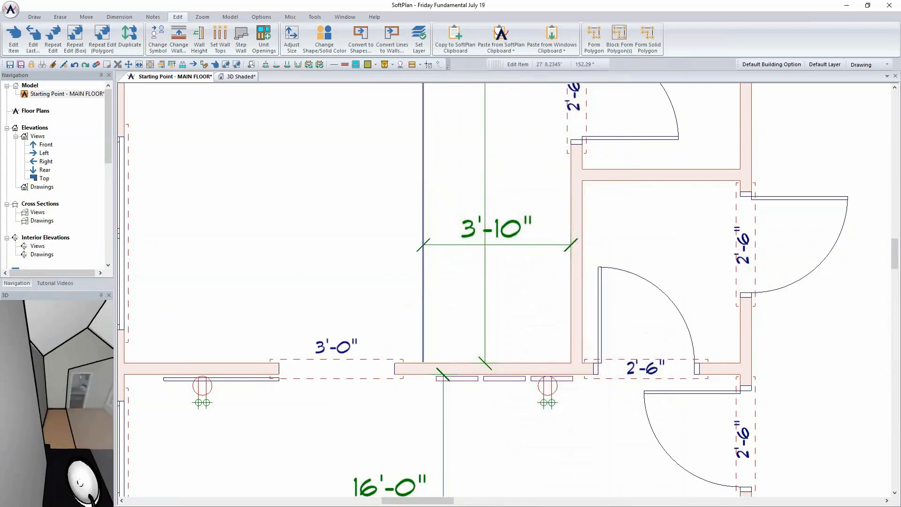
# Set the shower enclosure's vertical dimension to 4'-10" and erase that dimension line.
pyautogui.click(485, 287)
pyautogui.write('4\'-10"')
pyautogui.press('Return')
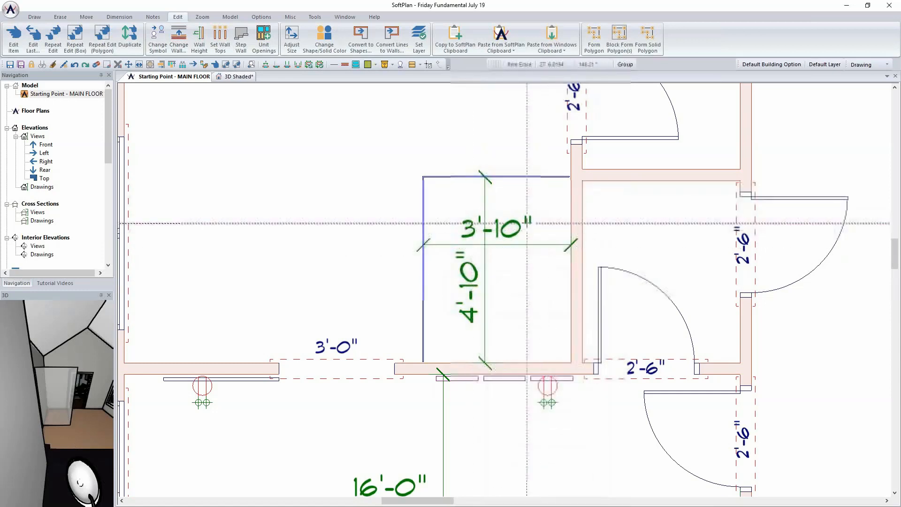
pyautogui.click(483, 253)
# In the 3D view, turn on the display of the Solid A wall material so the shower curb is modelled.
pyautogui.click(230, 77)
pyautogui.moveTo(553, 273); pyautogui.dragTo(567, 278, button='middle')
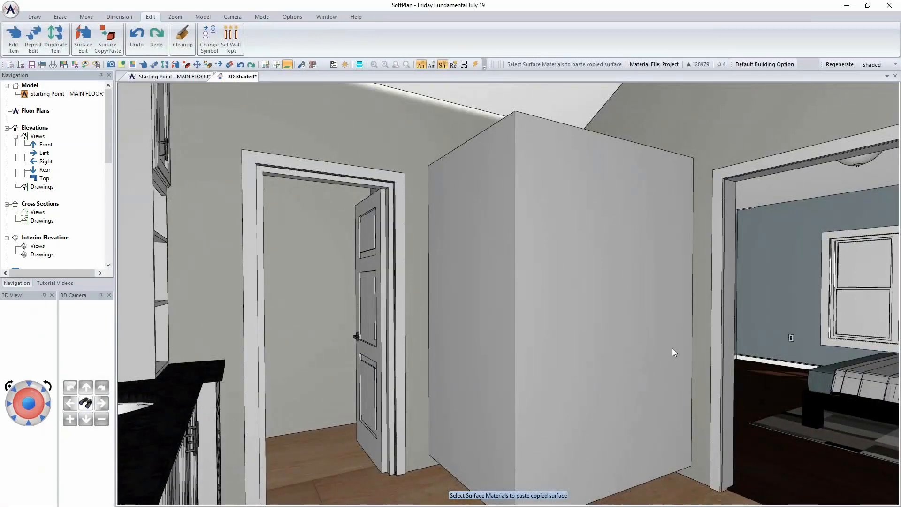
pyautogui.press('Down')
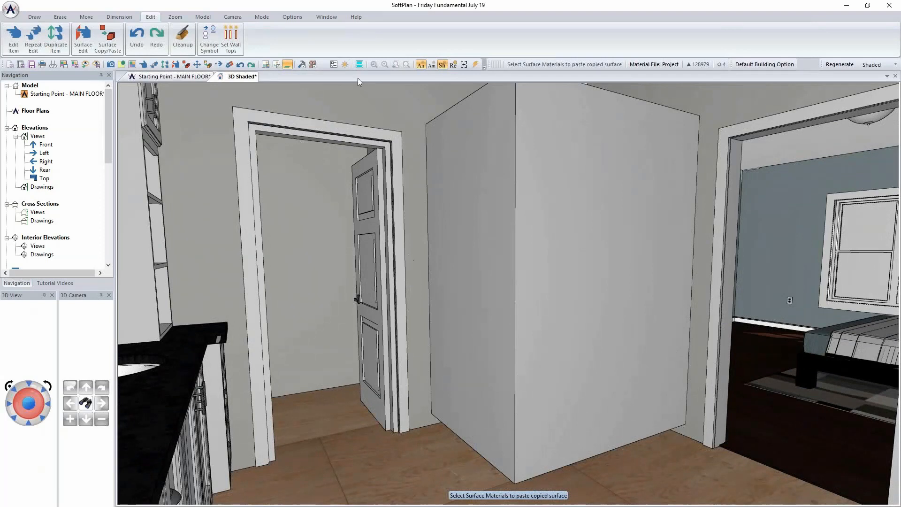
pyautogui.click(291, 17)
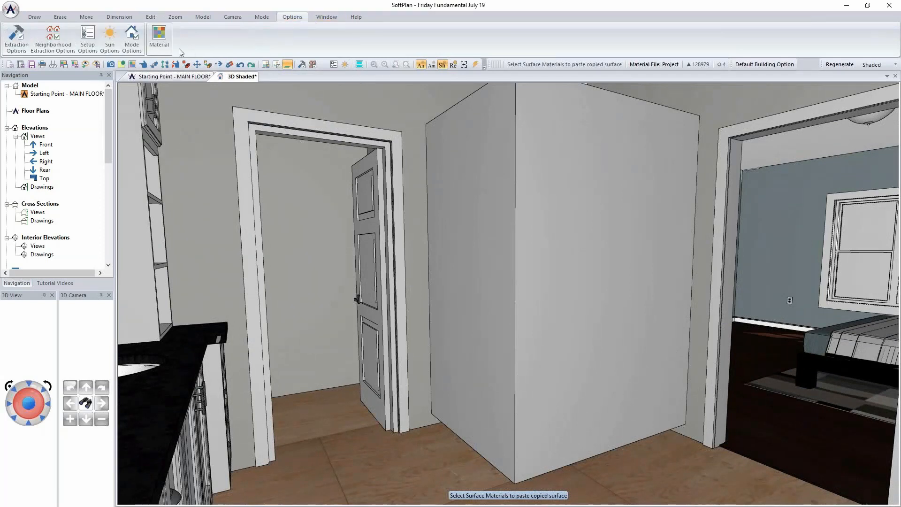
pyautogui.click(159, 35)
pyautogui.click(346, 45)
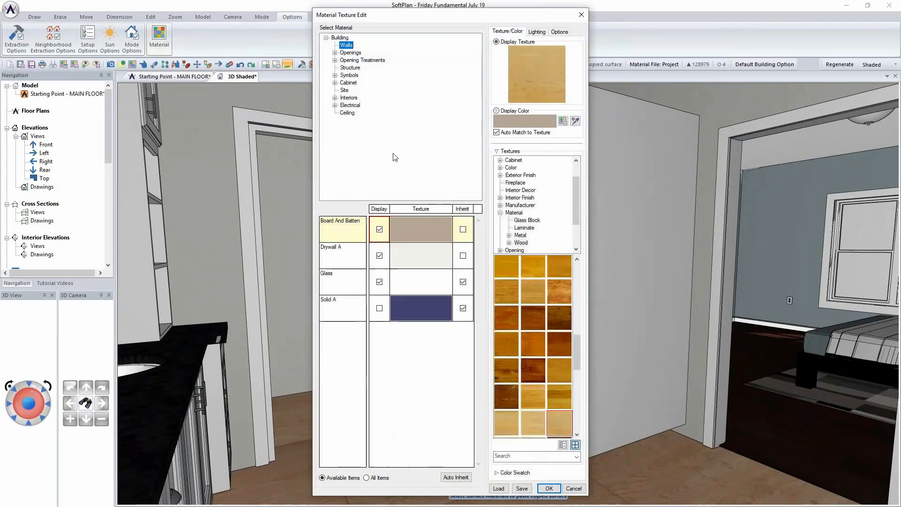
pyautogui.click(379, 309)
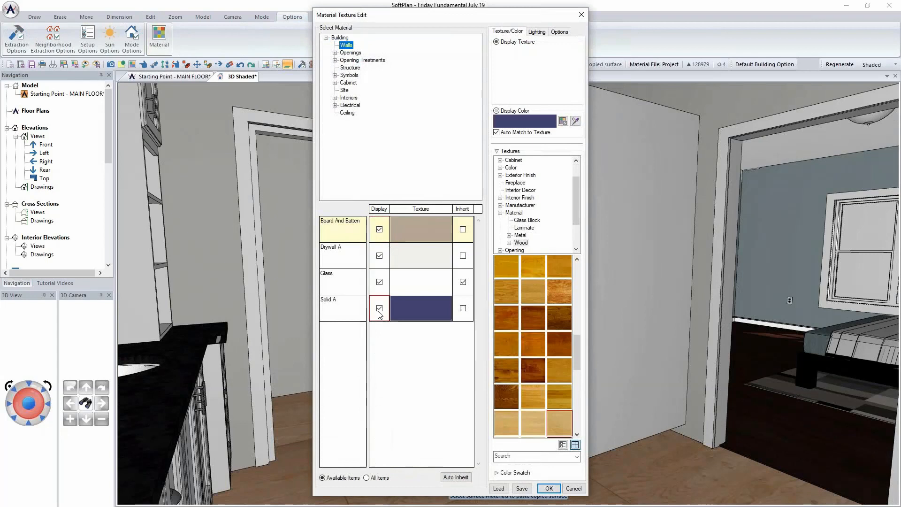
pyautogui.click(549, 488)
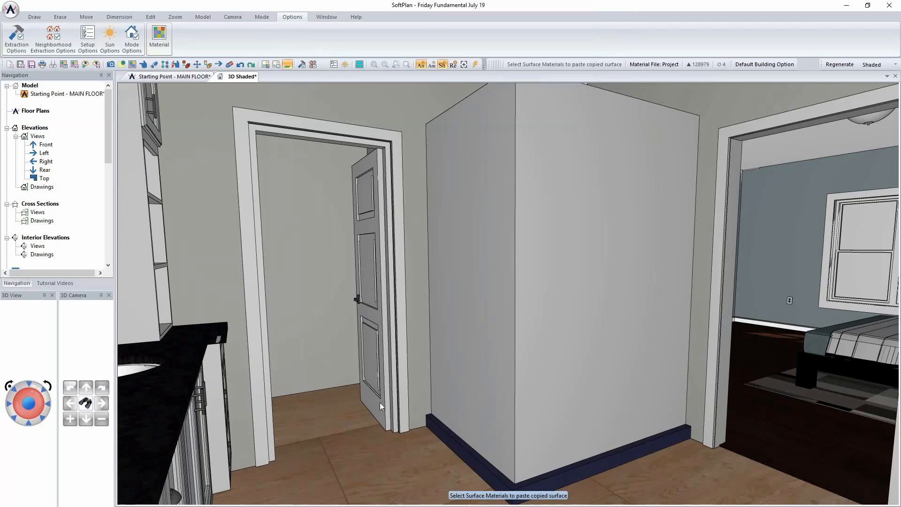
# Place a 28X80 GLASS shower door in the Shower wall nearest the bedroom opening, close to the enclosure's outer corner.
pyautogui.click(34, 16)
pyautogui.click(83, 41)
pyautogui.click(226, 187)
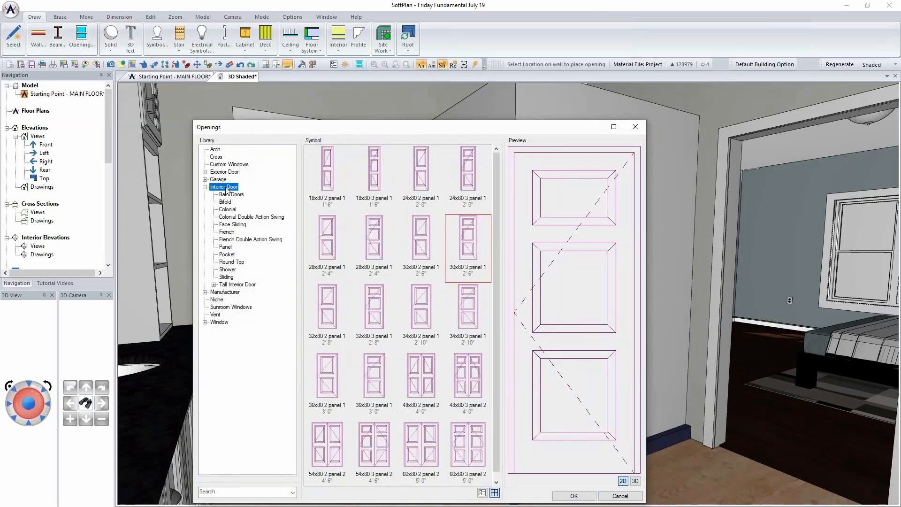
pyautogui.click(227, 269)
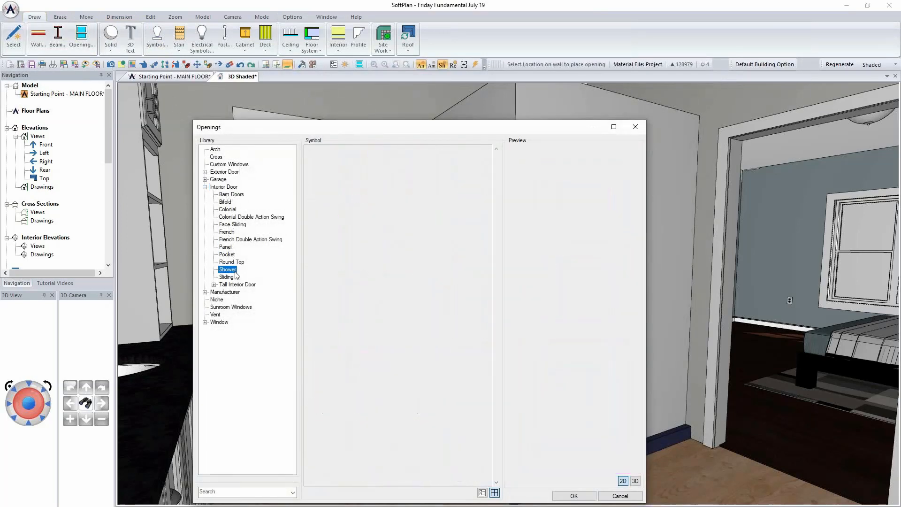
pyautogui.click(376, 182)
pyautogui.click(431, 193)
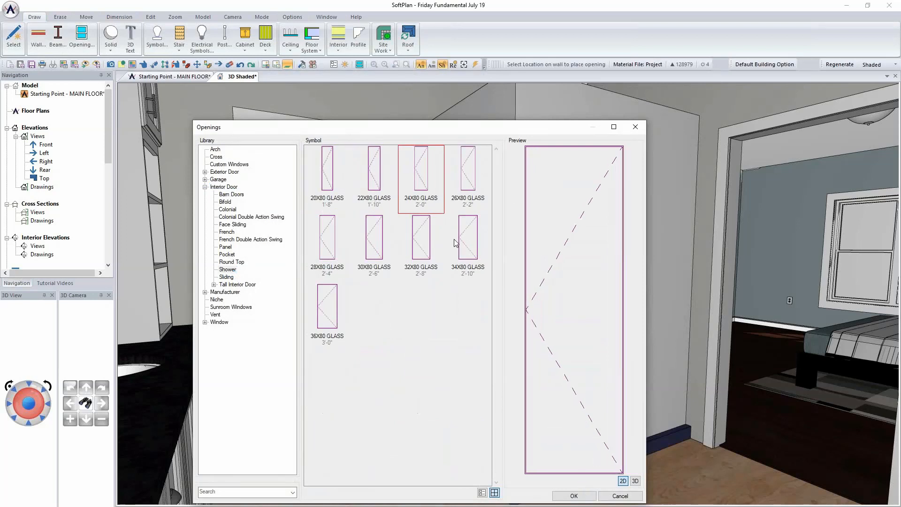
pyautogui.click(467, 190)
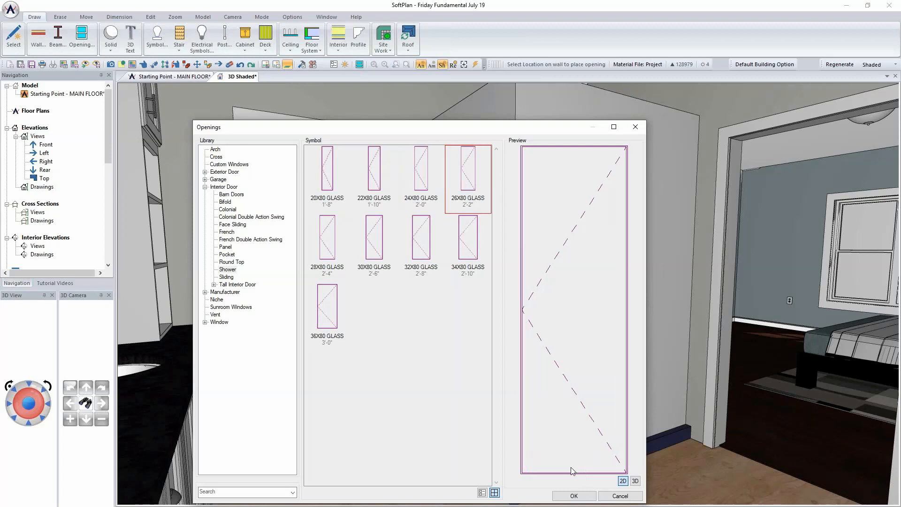
pyautogui.click(331, 253)
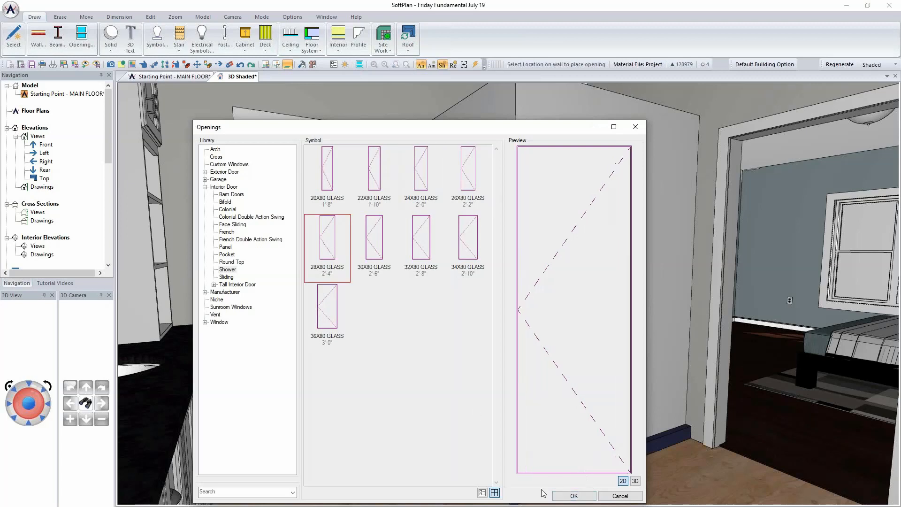
pyautogui.click(573, 495)
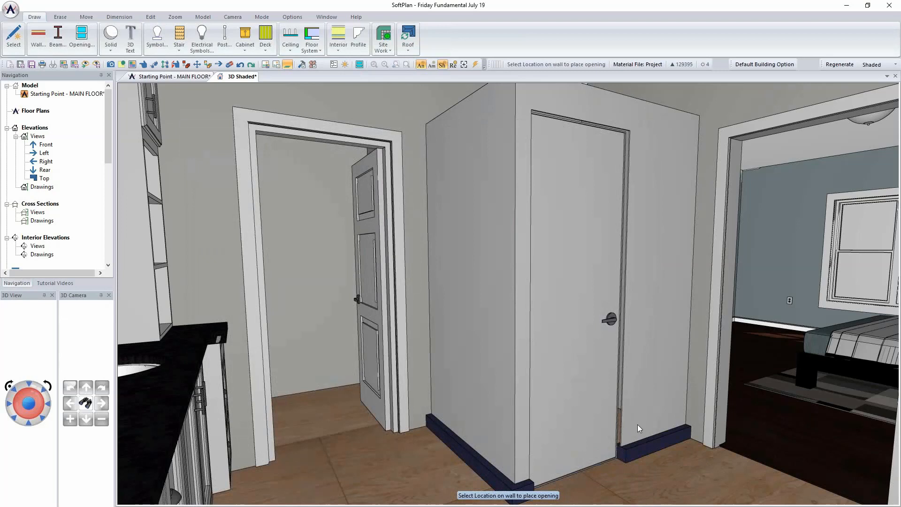
# Offset the shower door so its bottom sits 3.5" above the bottom of the wall.
pyautogui.rightClick(565, 350)
pyautogui.click(595, 371)
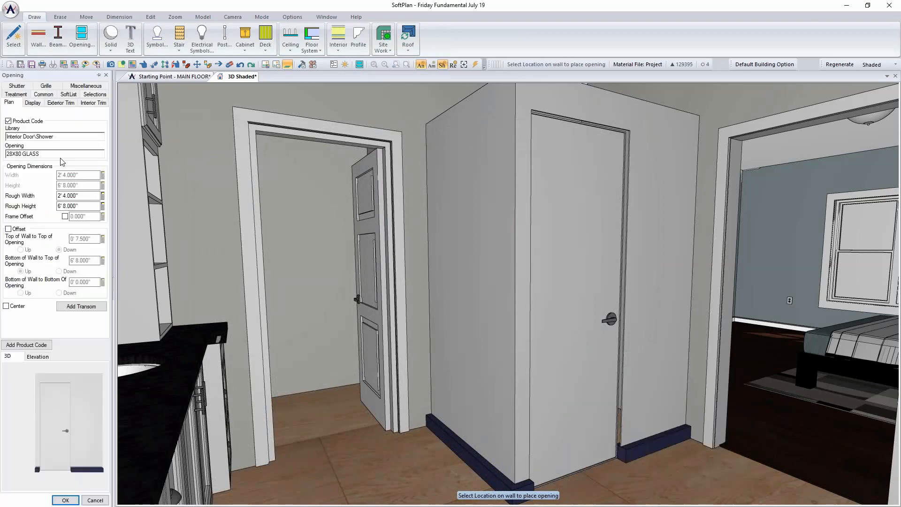
pyautogui.click(19, 228)
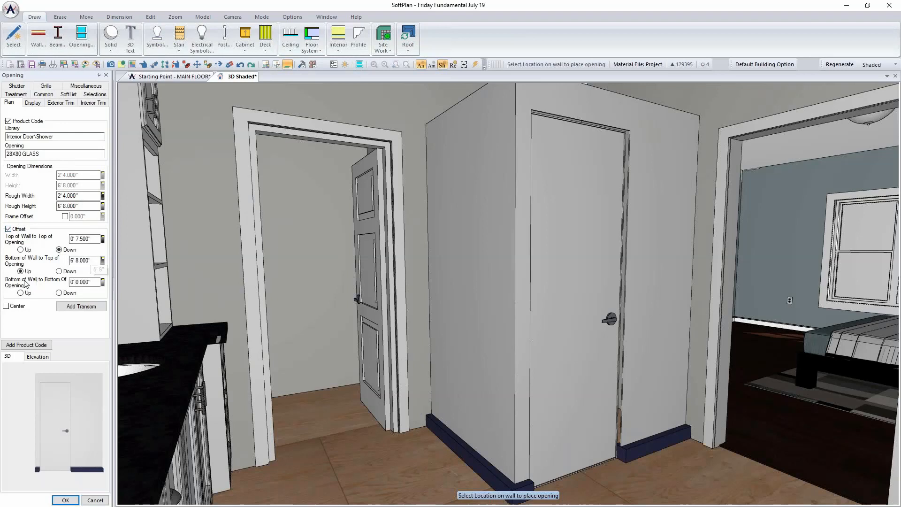
pyautogui.doubleClick(92, 281)
pyautogui.write('3.5')
pyautogui.press('Tab')
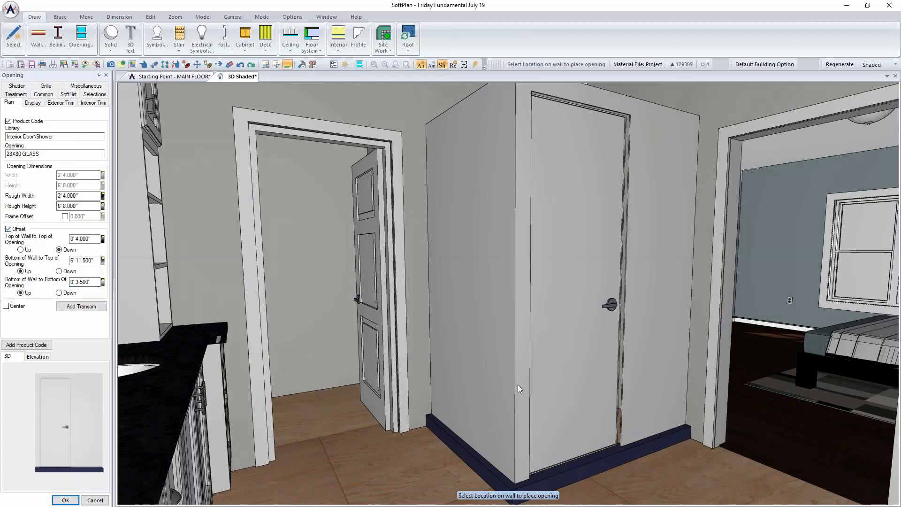
# Replace the shower door's right hardware with pull curved.dwg from the Cabinet Hardware library.
pyautogui.click(84, 86)
pyautogui.click(63, 180)
pyautogui.click(63, 180)
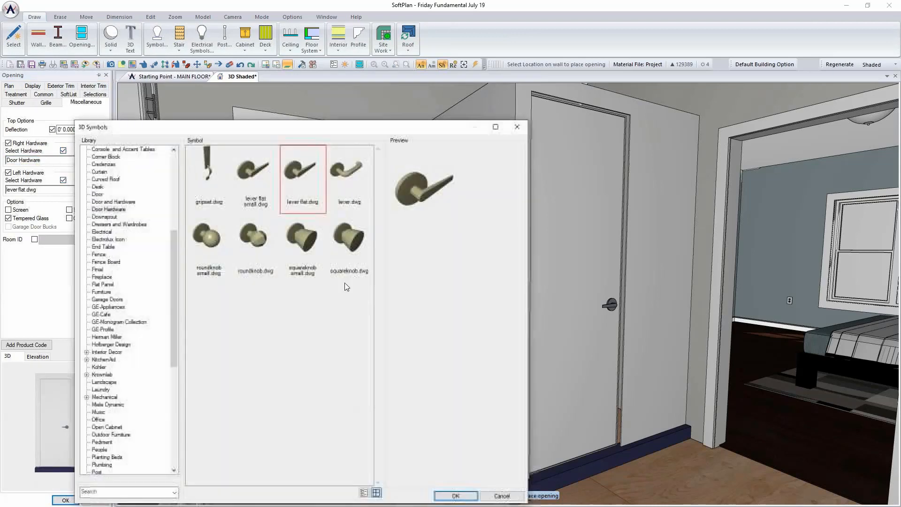
pyautogui.moveTo(171, 245); pyautogui.dragTo(170, 211)
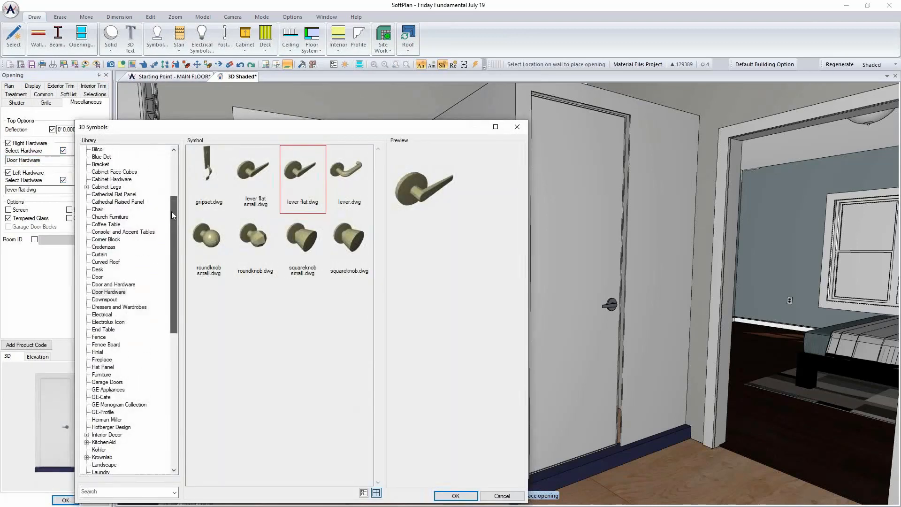
pyautogui.click(112, 284)
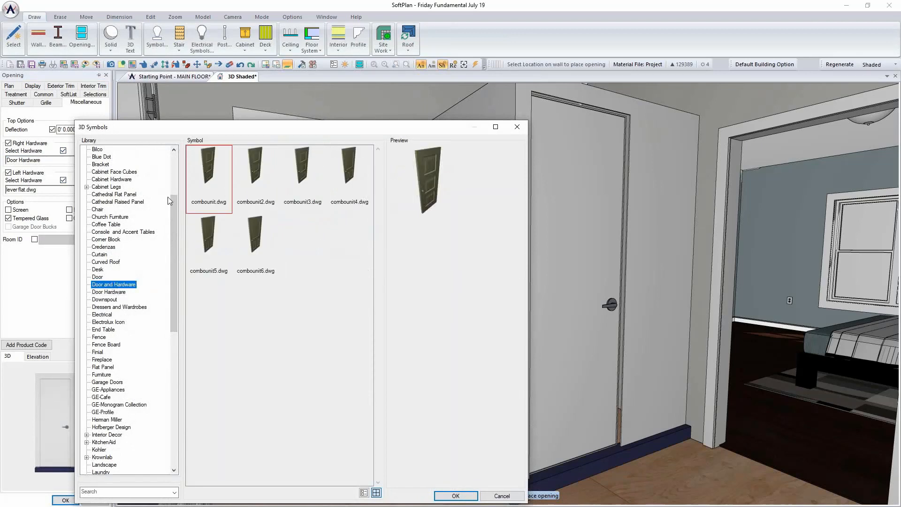
pyautogui.scroll(4, 173, 190)
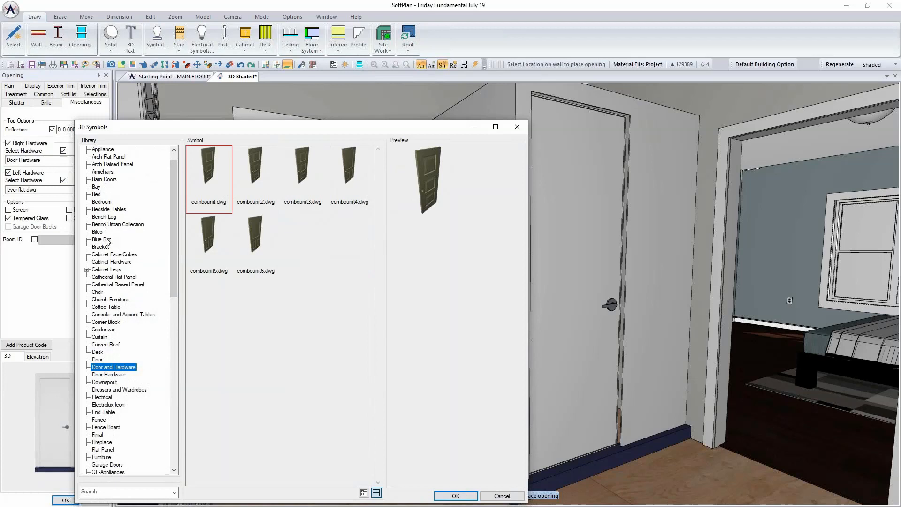
pyautogui.click(104, 262)
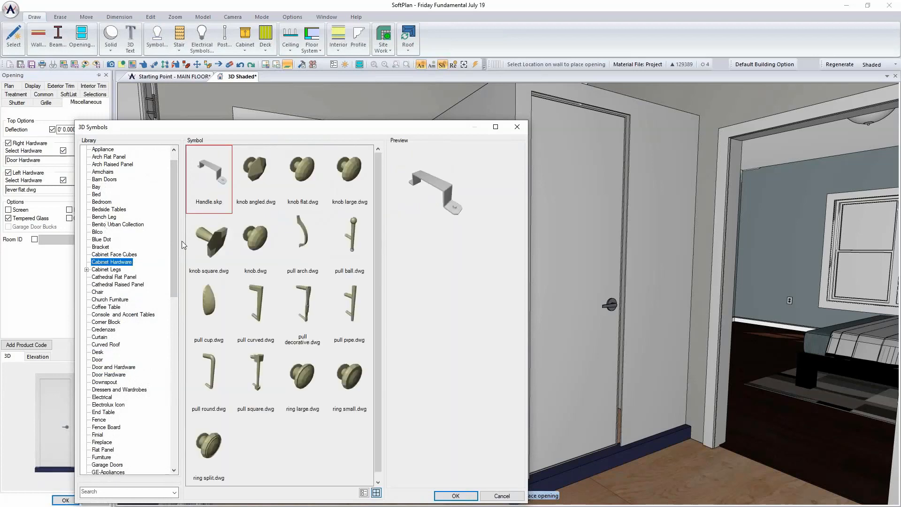
pyautogui.click(256, 304)
pyautogui.click(455, 495)
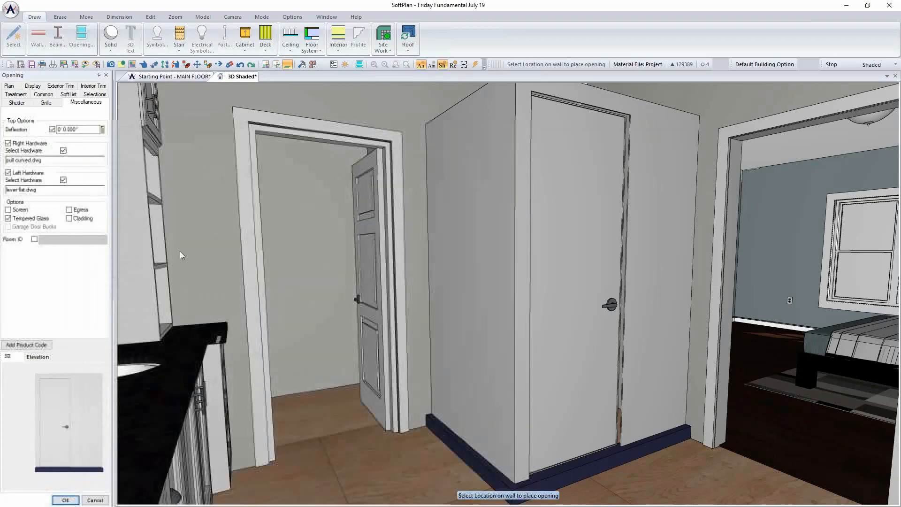
# Set the shower door's left hardware to the Cabinet Hardware symbol pull curved.dwg as well.
pyautogui.click(68, 189)
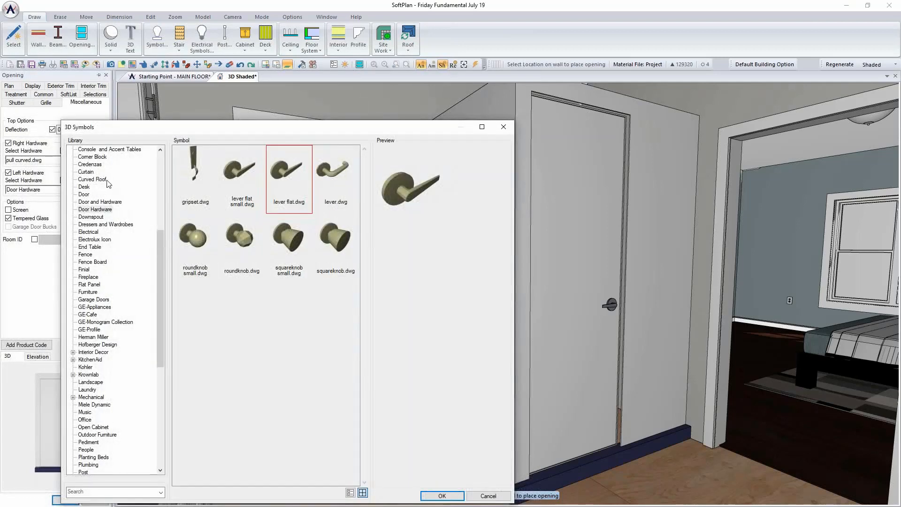
pyautogui.scroll(1, 98, 169)
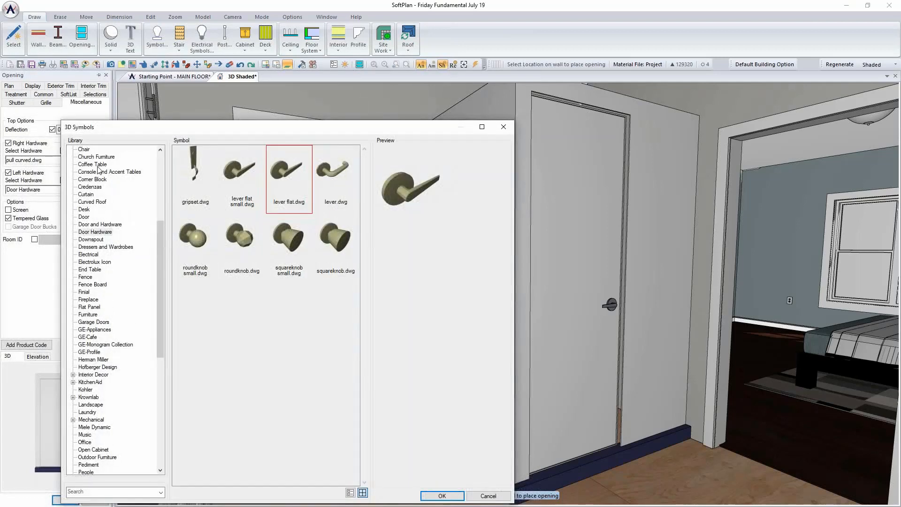
pyautogui.scroll(1, 99, 170)
pyautogui.scroll(1, 97, 167)
pyautogui.click(97, 164)
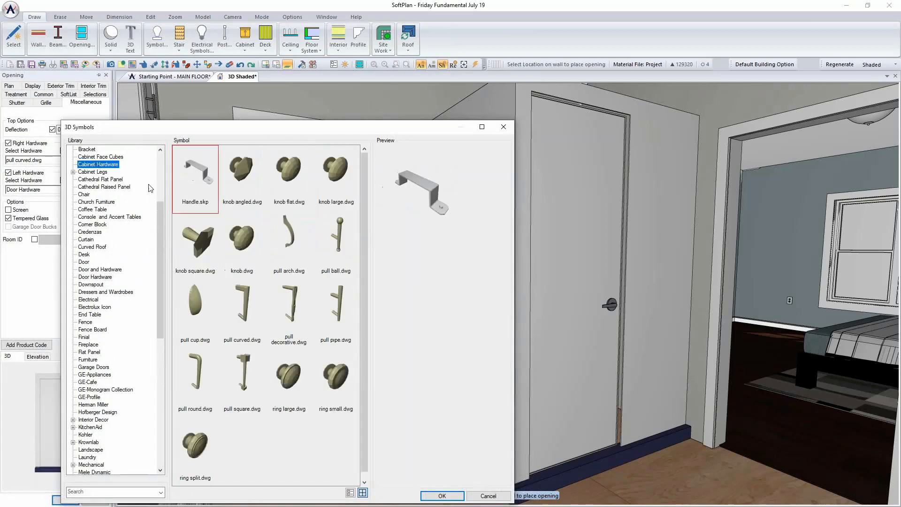
pyautogui.click(247, 302)
pyautogui.click(439, 494)
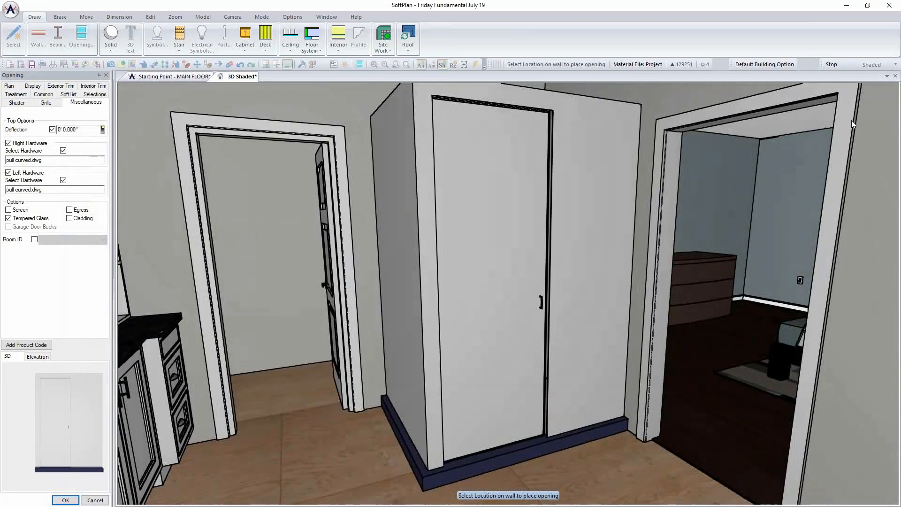
# Accept the door edits and render the 3D view as Textured to check the glass shower enclosure.
pyautogui.click(876, 65)
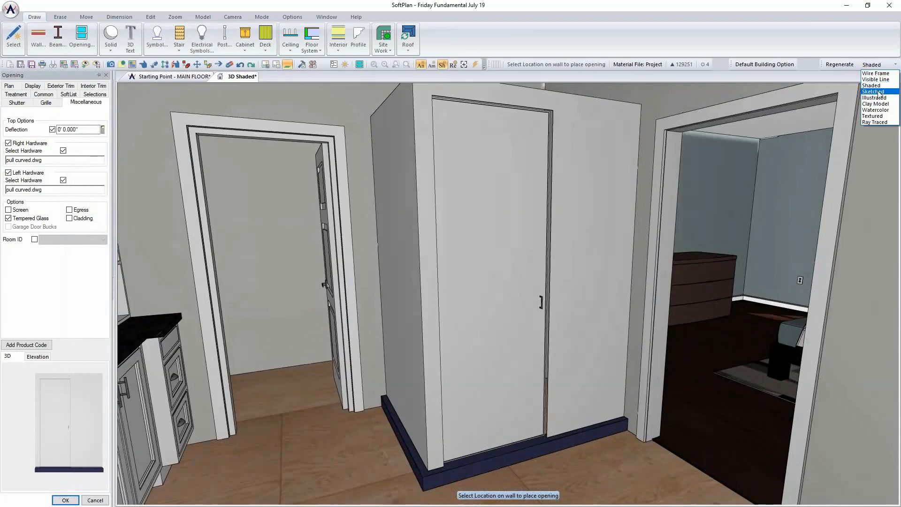
pyautogui.click(873, 116)
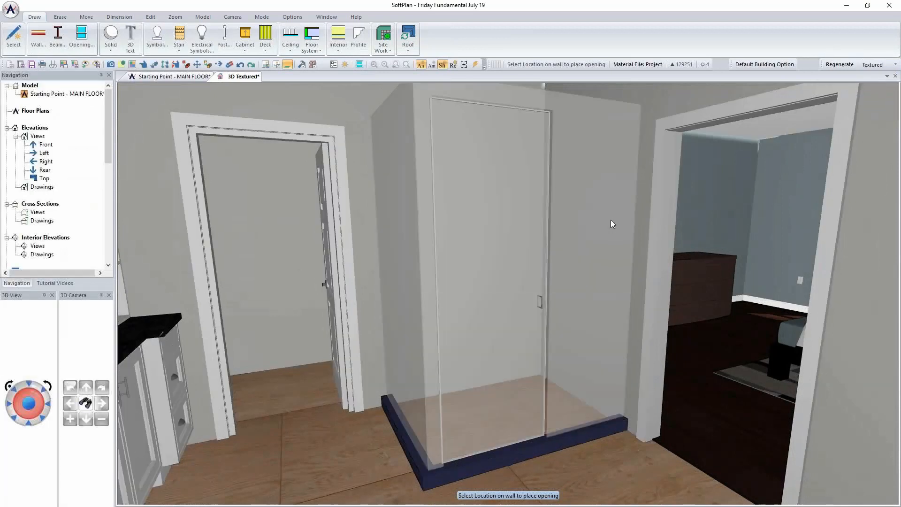
pyautogui.press('Right')
pyautogui.press('Right')
pyautogui.press('Right')
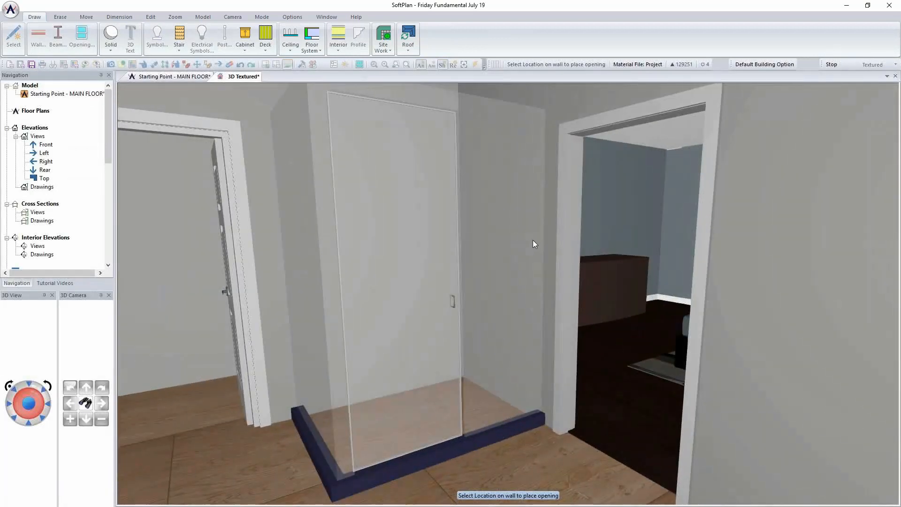
# Edit the glass shower door so it is shown open in the model.
pyautogui.rightClick(407, 290)
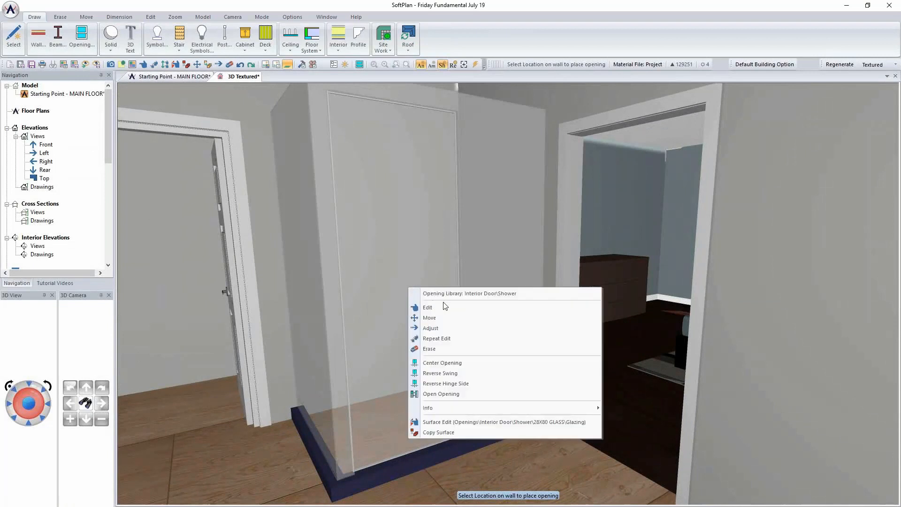
pyautogui.click(447, 307)
pyautogui.click(33, 102)
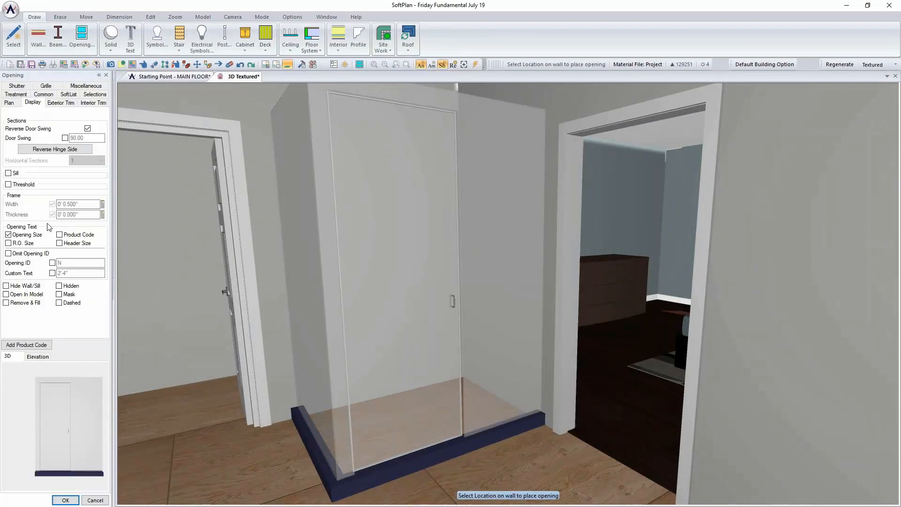
pyautogui.click(6, 294)
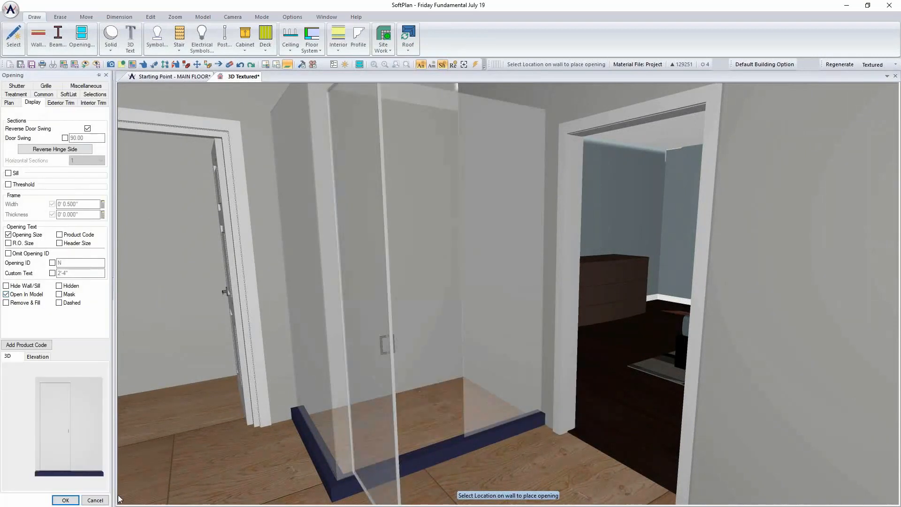
pyautogui.click(65, 499)
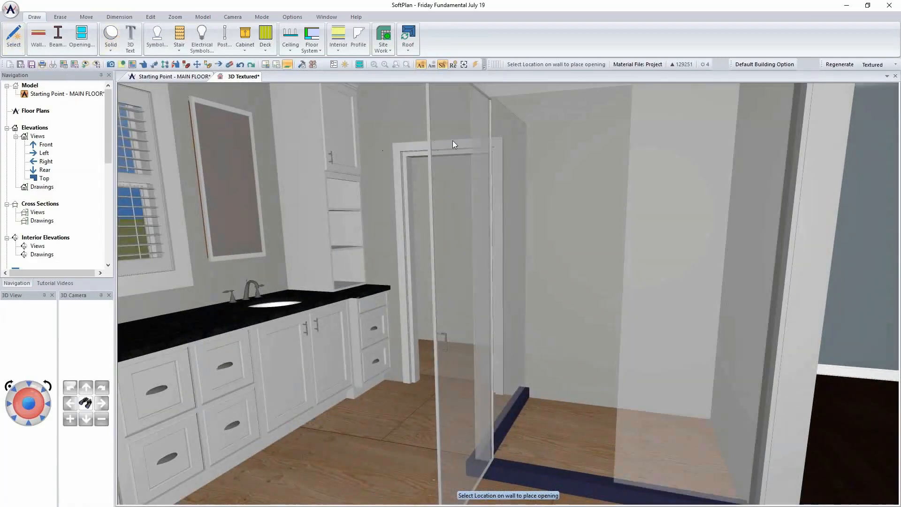
# Edit the glass shower door's display settings, turning off Reverse Door Swing so that it opens into the shower.
pyautogui.rightClick(453, 143)
pyautogui.click(479, 165)
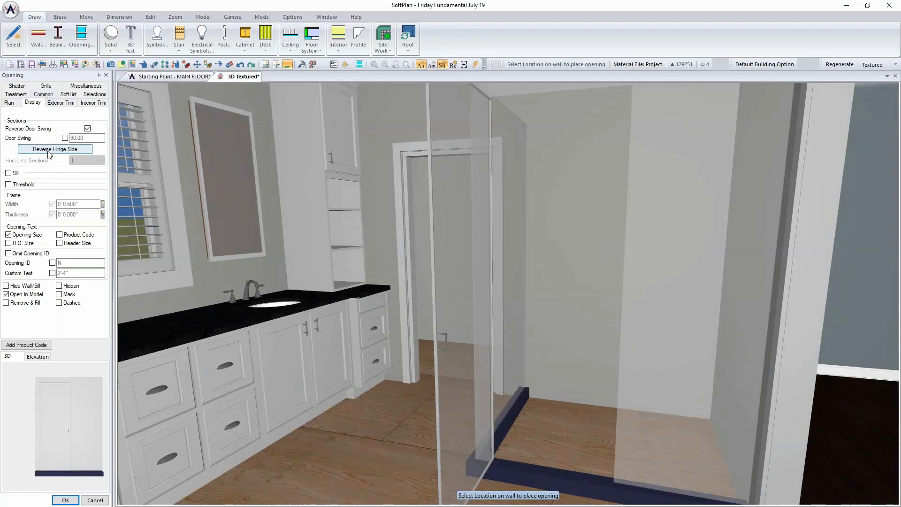
pyautogui.click(59, 147)
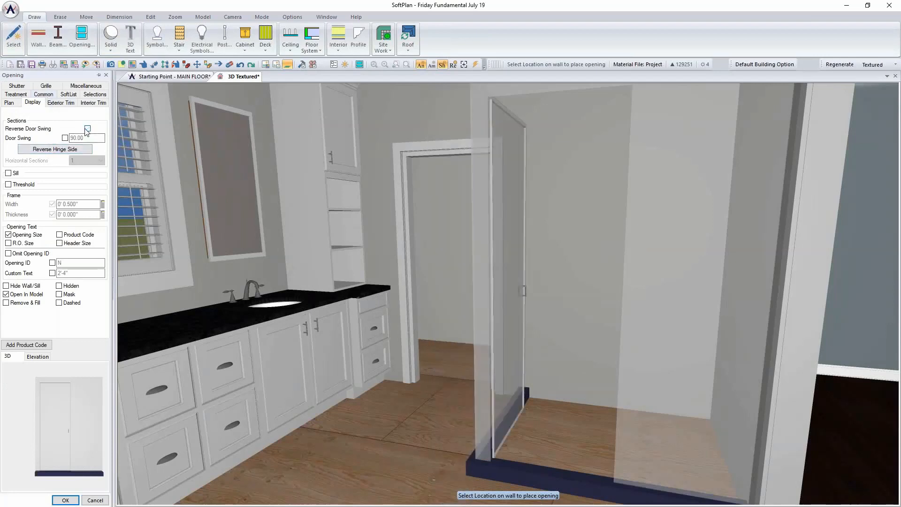
pyautogui.moveTo(495, 282); pyautogui.dragTo(496, 285, button='middle')
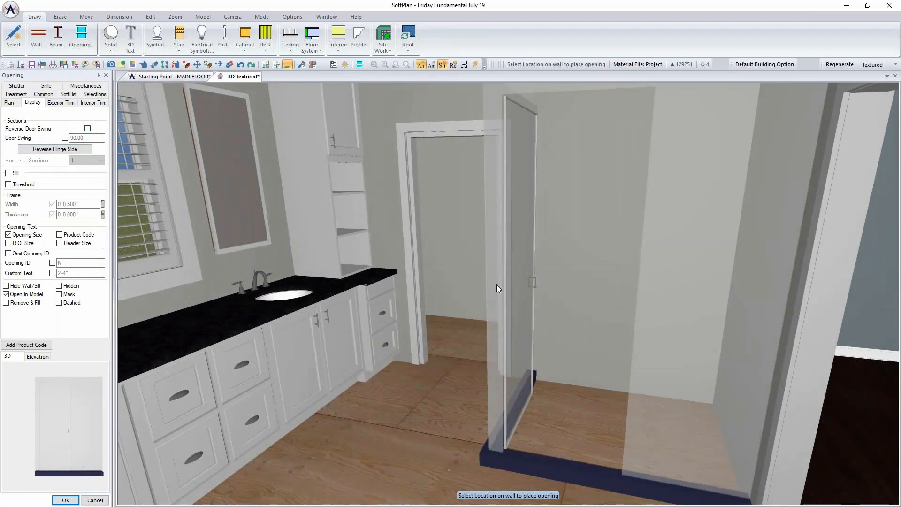
pyautogui.moveTo(536, 298); pyautogui.dragTo(552, 288, button='middle')
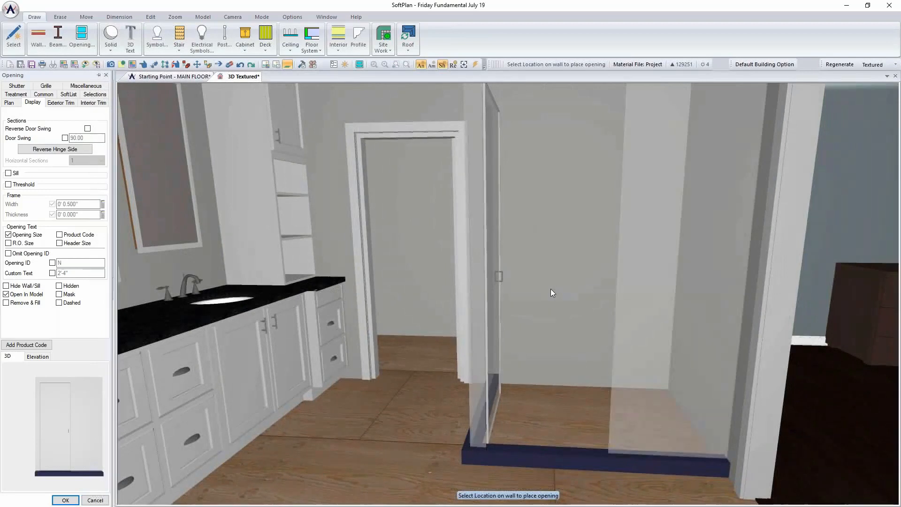
# Place the Bathroom library's classic foot tub with faucet beside the paired bathroom windows on the MAIN FLOOR plan.
pyautogui.click(176, 78)
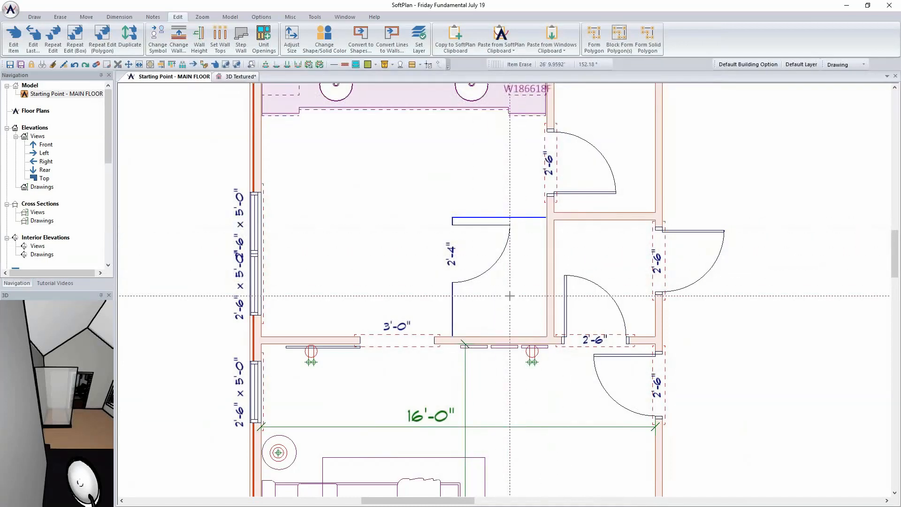
pyautogui.scroll(-3, 509, 296)
pyautogui.scroll(2, 402, 229)
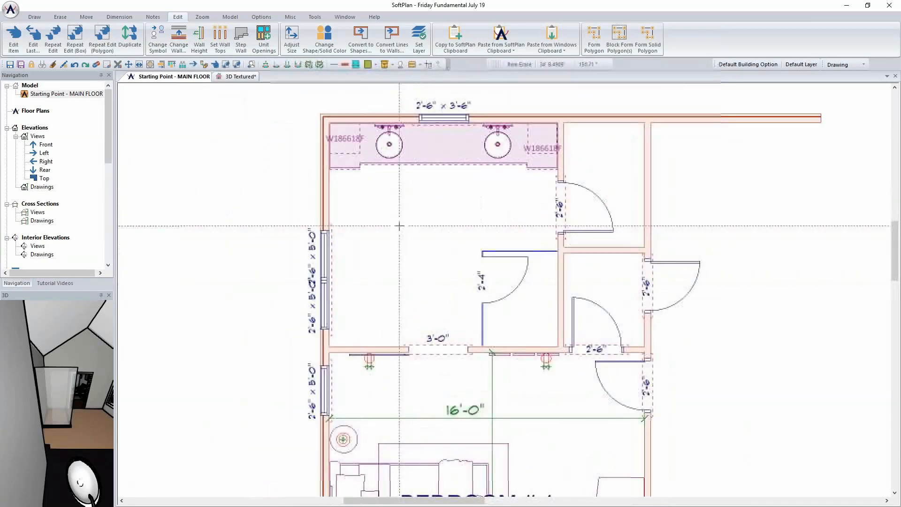
pyautogui.click(37, 17)
pyautogui.click(176, 35)
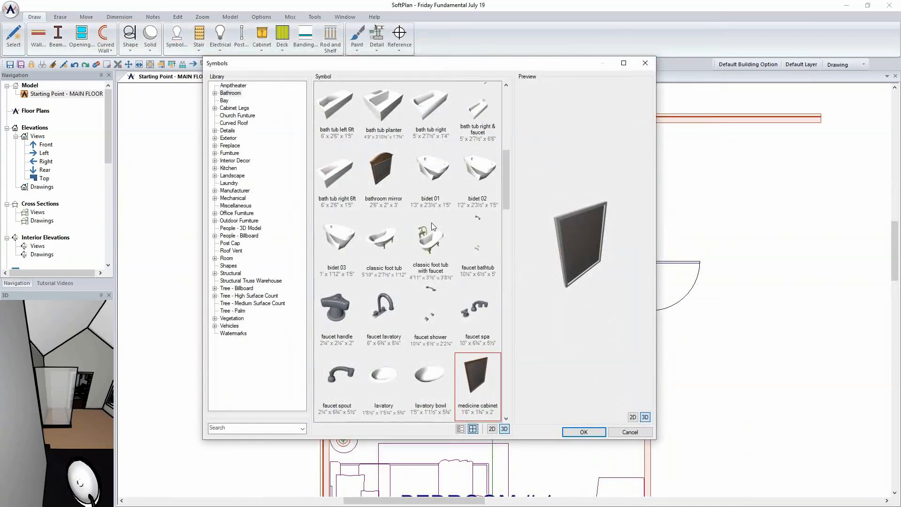
pyautogui.click(430, 243)
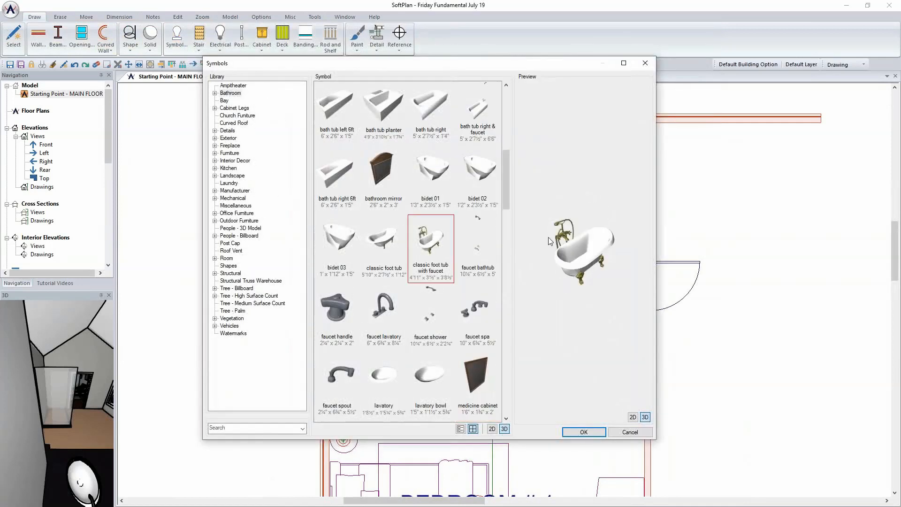
pyautogui.press('Return')
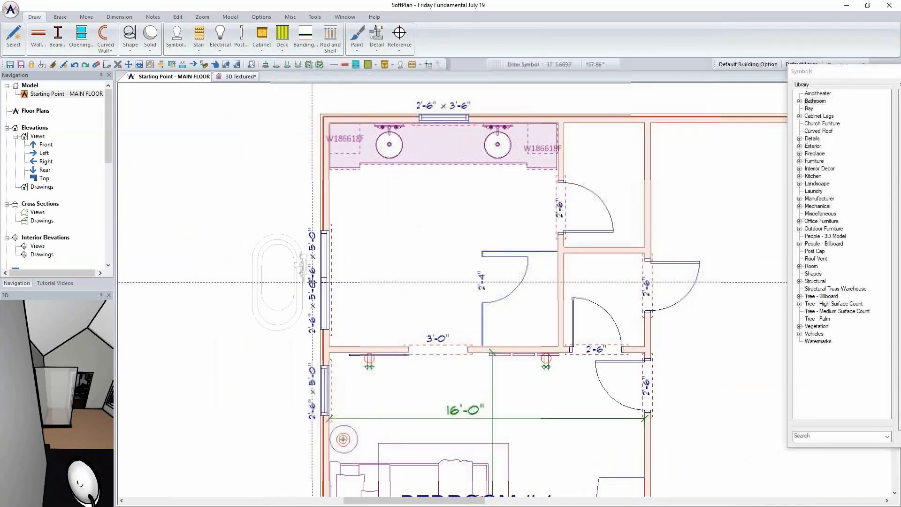
pyautogui.click(334, 288)
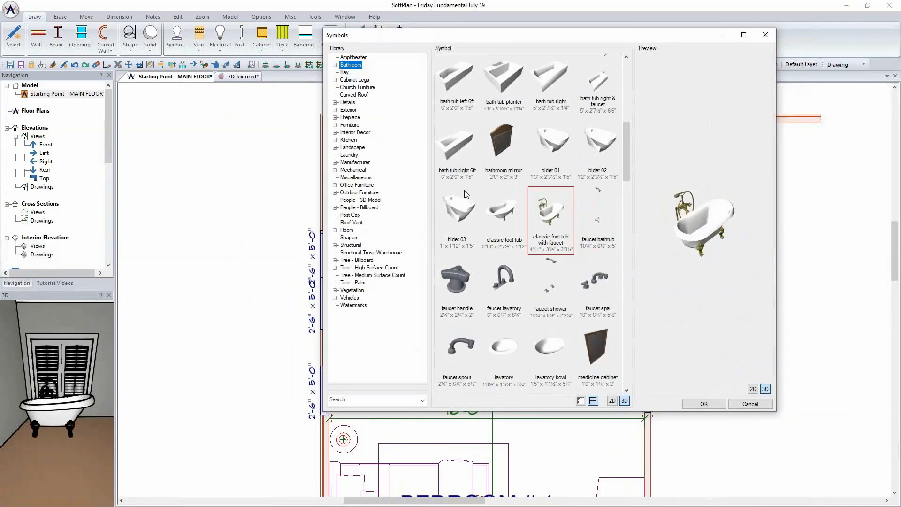
# Place the Kohler toilet K-3609-T against the upper wall of the small toilet room beside the vanity.
pyautogui.click(335, 163)
pyautogui.click(343, 170)
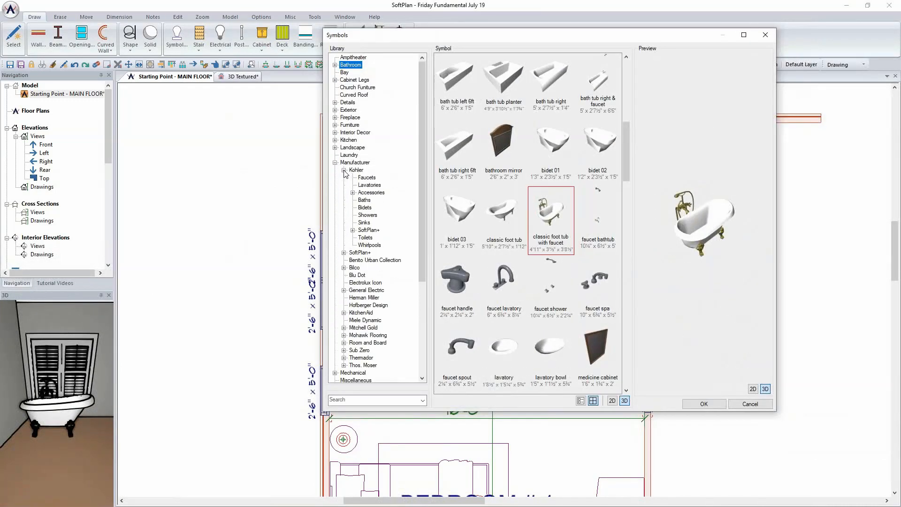
pyautogui.click(365, 238)
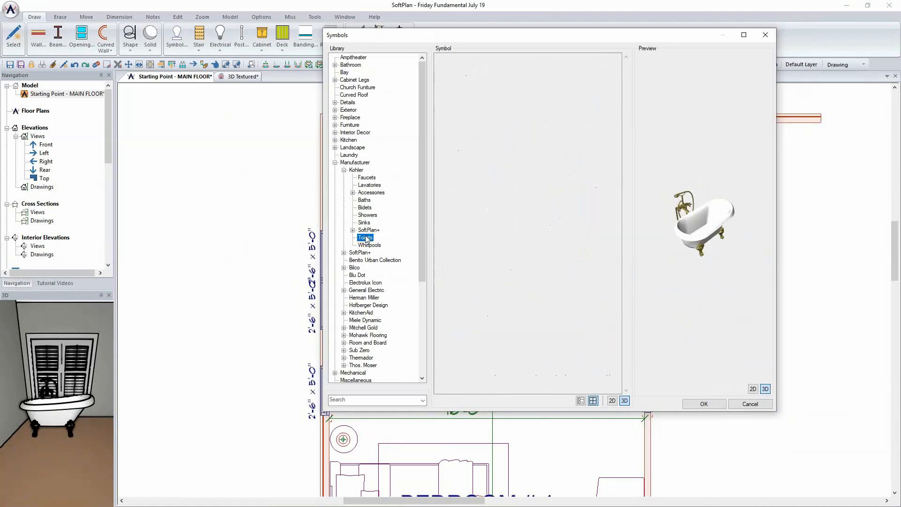
pyautogui.moveTo(626, 89); pyautogui.dragTo(590, 303)
pyautogui.scroll(-5, 590, 305)
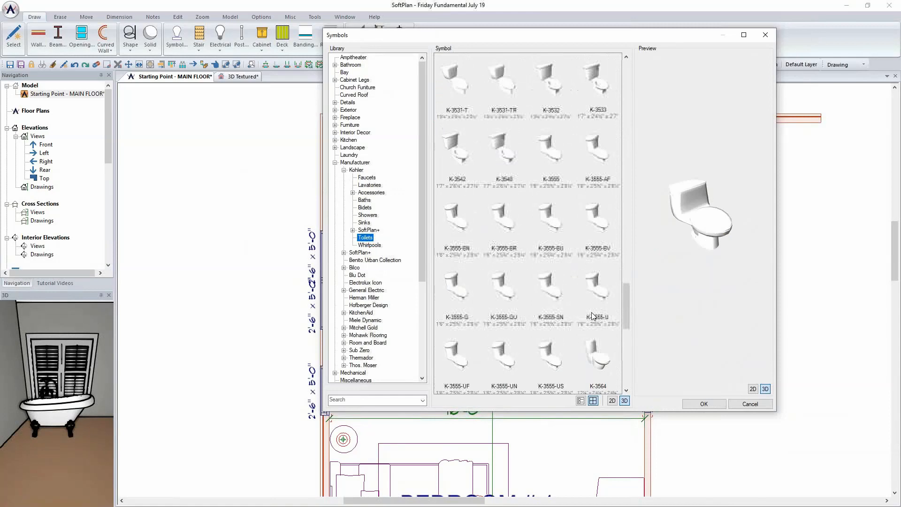
pyautogui.click(592, 271)
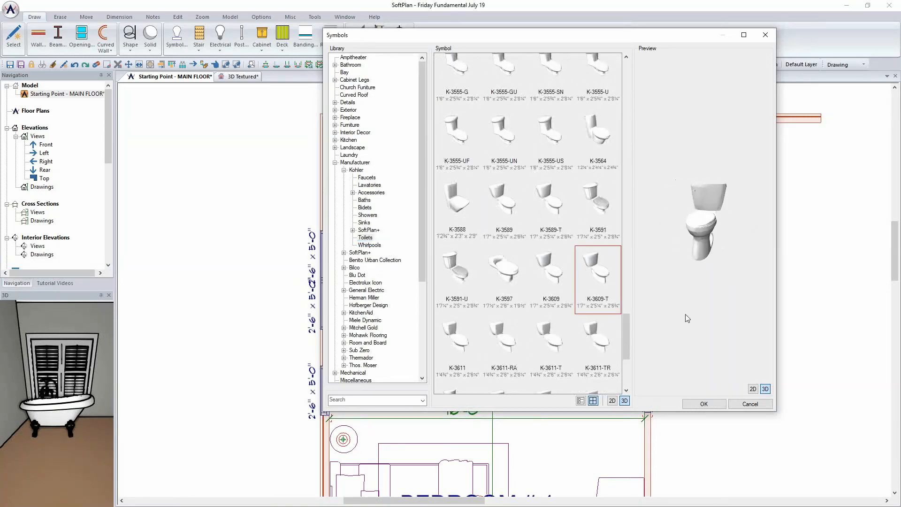
pyautogui.click(702, 405)
pyautogui.click(599, 133)
# Examine the placed toilet up close in the textured 3D view.
pyautogui.click(244, 76)
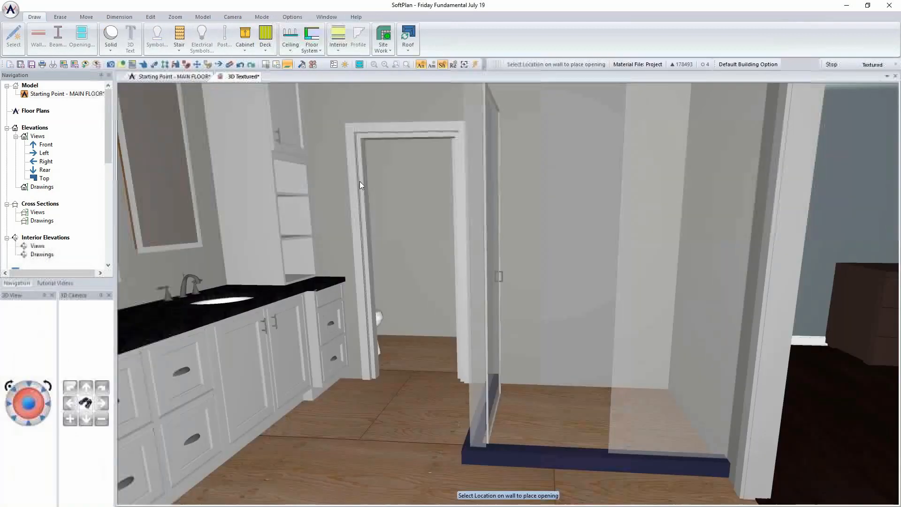
pyautogui.scroll(6, 491, 250)
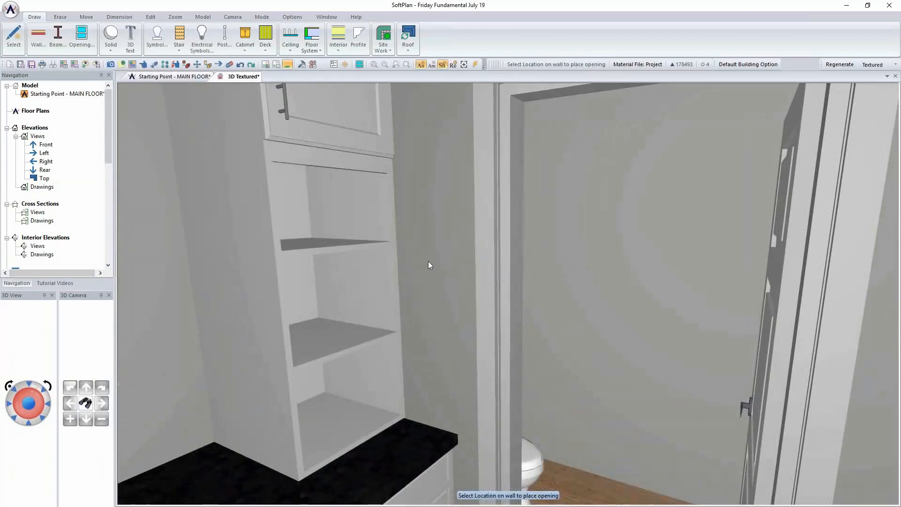
pyautogui.press('Down')
pyautogui.press('Down')
pyautogui.scroll(4, 428, 261)
pyautogui.scroll(2, 428, 261)
pyautogui.moveTo(428, 261); pyautogui.dragTo(453, 326, button='middle')
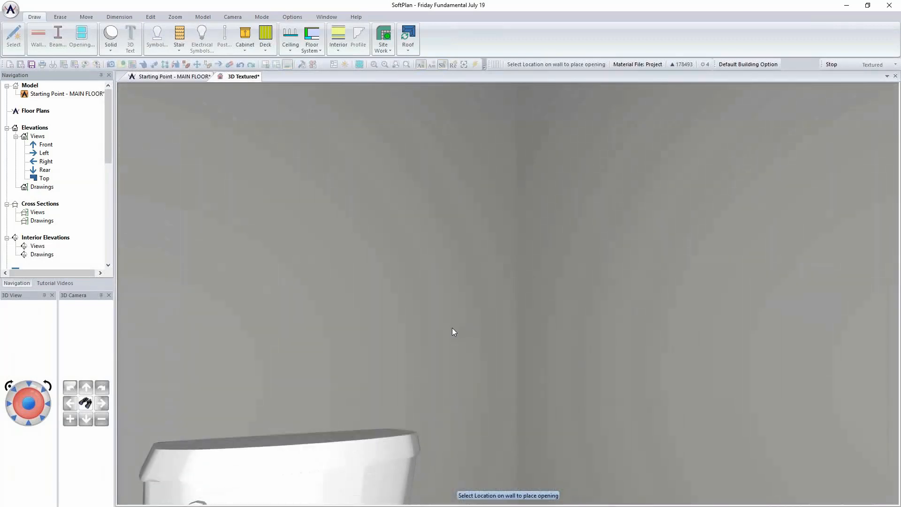
pyautogui.press('Down')
pyautogui.press('Down')
pyautogui.press('Down')
pyautogui.press('Down')
pyautogui.press('Down')
pyautogui.press('Down')
pyautogui.press('Down')
pyautogui.press('Down')
pyautogui.press('Down')
pyautogui.press('Down')
pyautogui.press('Down')
pyautogui.press('Down')
pyautogui.press('Down')
pyautogui.press('Down')
pyautogui.press('Down')
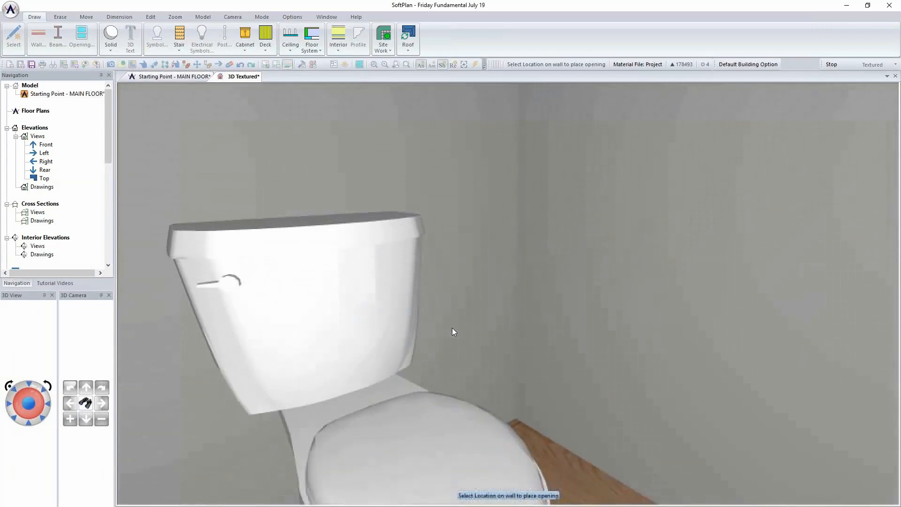
pyautogui.moveTo(452, 328); pyautogui.dragTo(461, 320, button='middle')
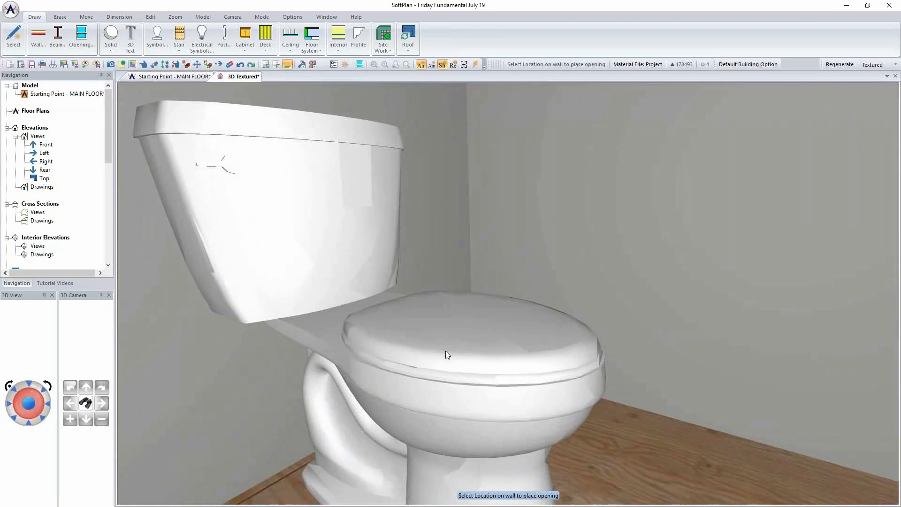
# Look over the double vanity, the shutters, the toilet room doorway and the glass shower in the 3D view.
pyautogui.scroll(-5, 446, 350)
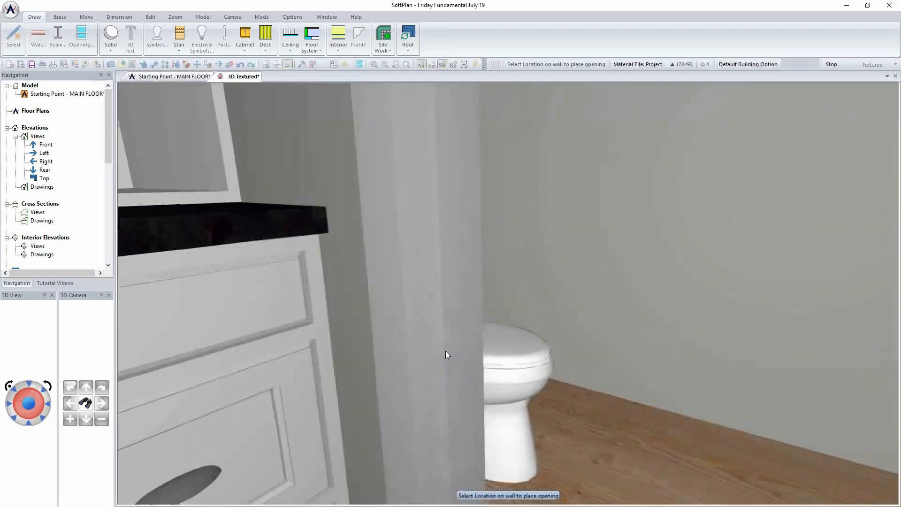
pyautogui.press('Left')
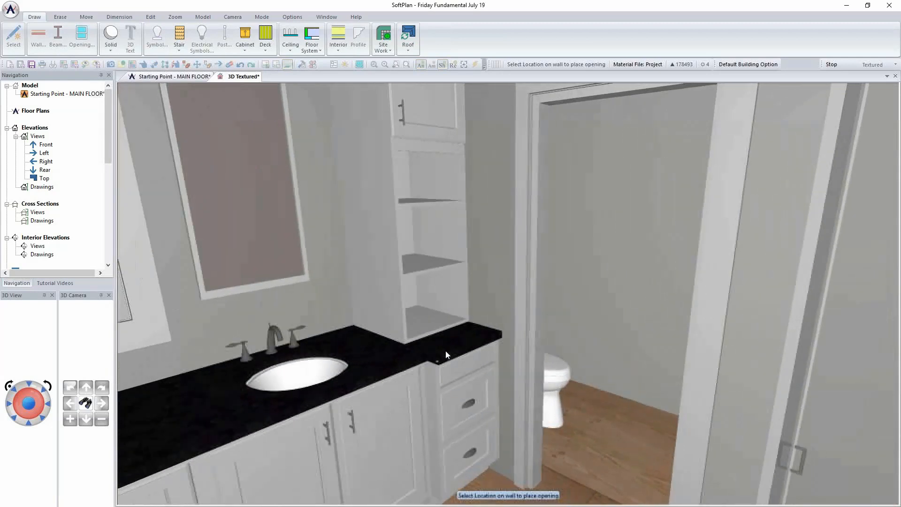
pyautogui.moveTo(448, 316); pyautogui.dragTo(446, 312, button='middle')
pyautogui.scroll(-2, 445, 313)
pyautogui.scroll(-3, 446, 313)
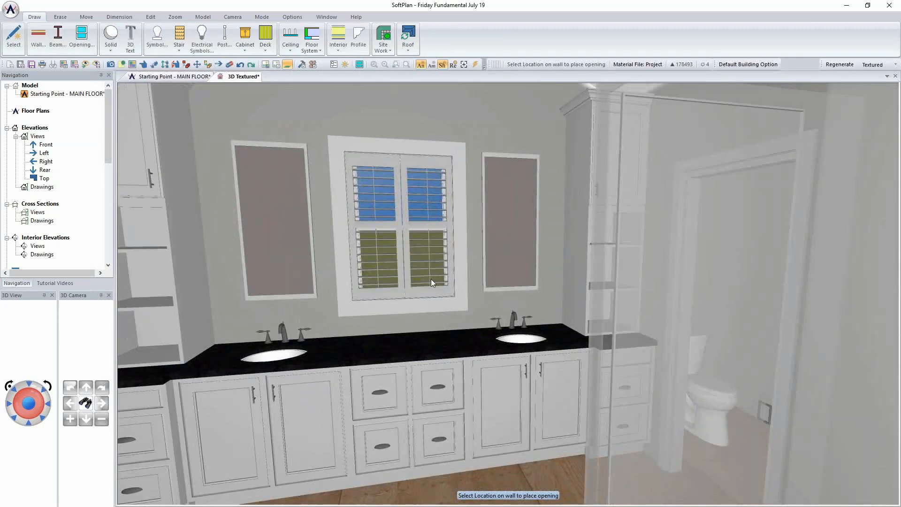
pyautogui.moveTo(430, 279); pyautogui.dragTo(435, 275, button='middle')
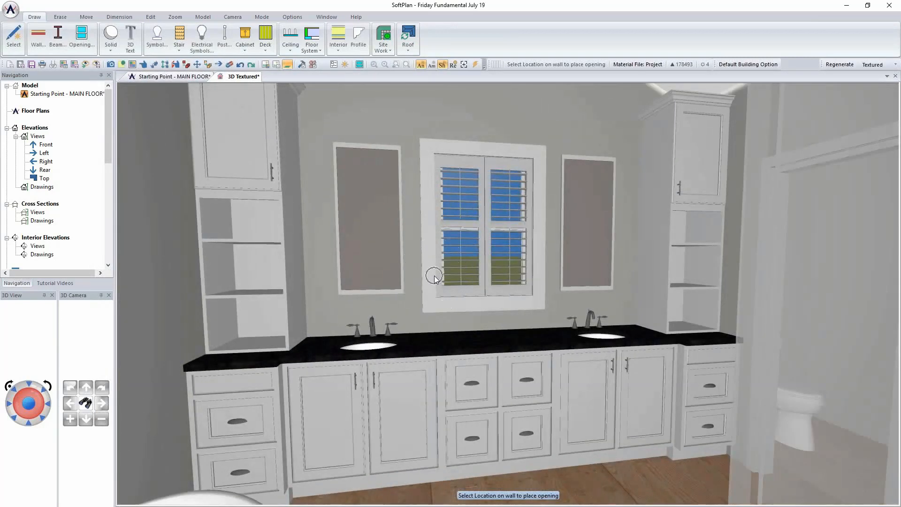
pyautogui.moveTo(615, 265); pyautogui.dragTo(643, 269, button='middle')
pyautogui.scroll(-1, 643, 268)
pyautogui.scroll(4, 643, 268)
pyautogui.scroll(-1, 644, 268)
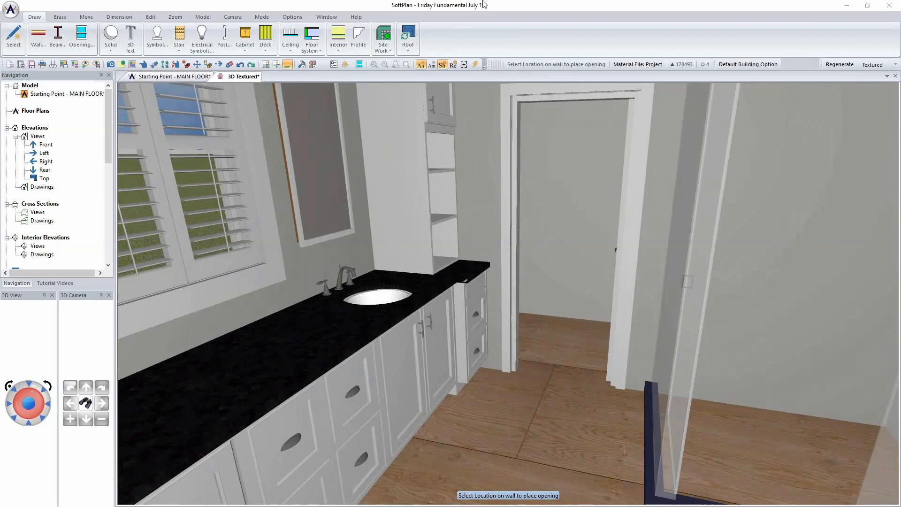
# Switch the MAIN FLOOR plan to Room mode and stop placing the toilet symbol.
pyautogui.click(183, 77)
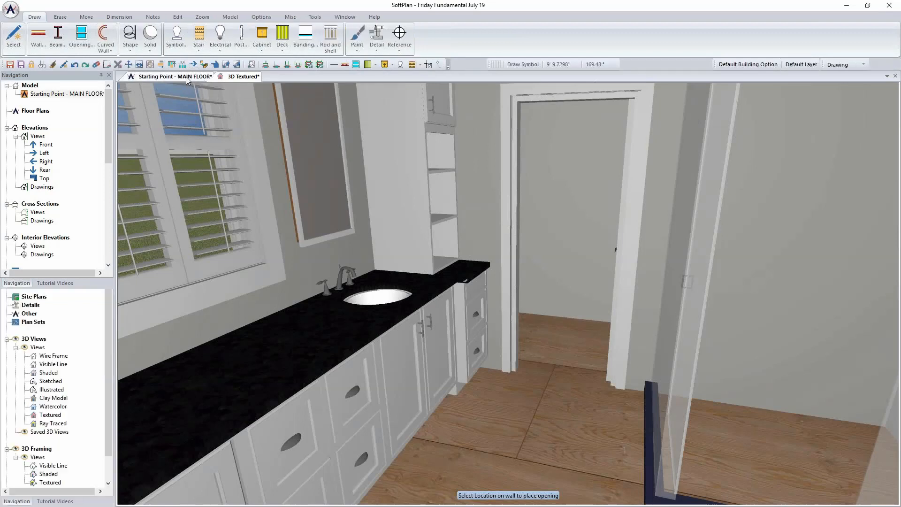
pyautogui.click(845, 64)
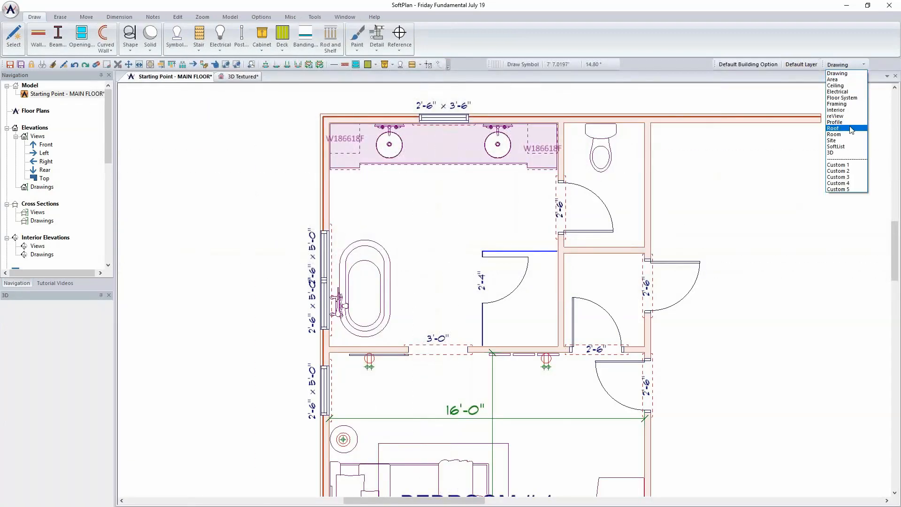
pyautogui.click(834, 134)
pyautogui.scroll(-2, 591, 184)
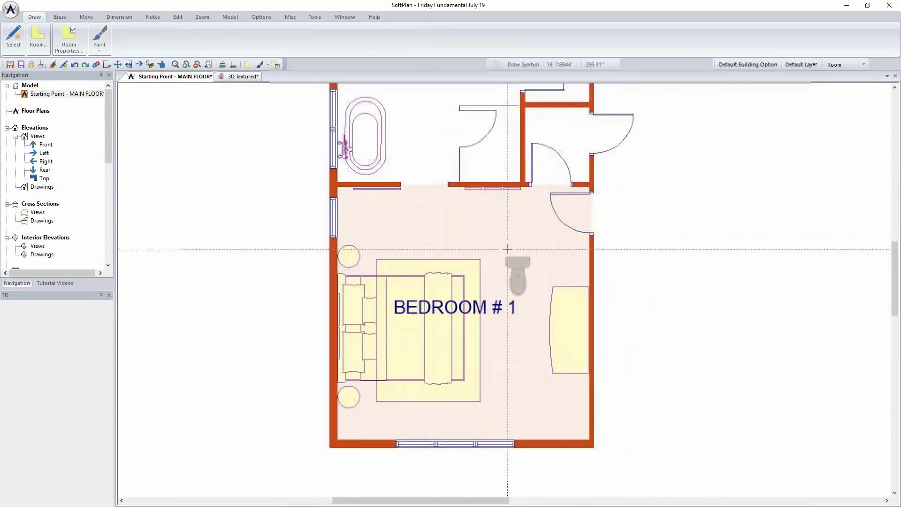
pyautogui.press('Escape')
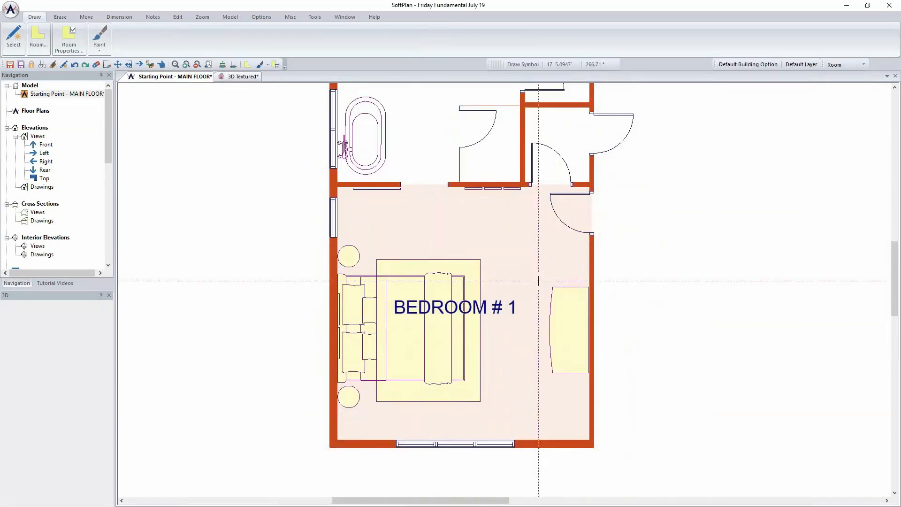
# Open the room properties of Bedroom # 1 and review its wallcovering, baseboard, chair rail and flooring settings.
pyautogui.rightClick(502, 243)
pyautogui.click(547, 263)
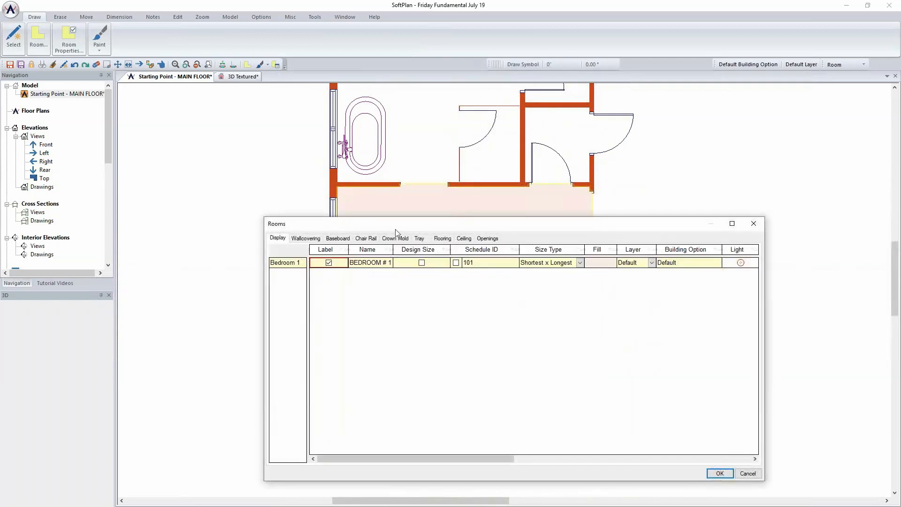
pyautogui.moveTo(395, 229); pyautogui.dragTo(291, 114)
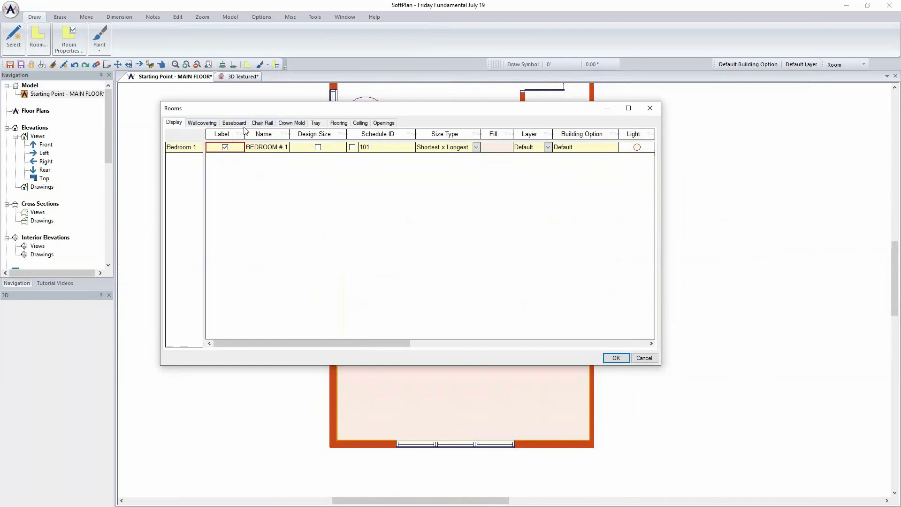
pyautogui.click(197, 124)
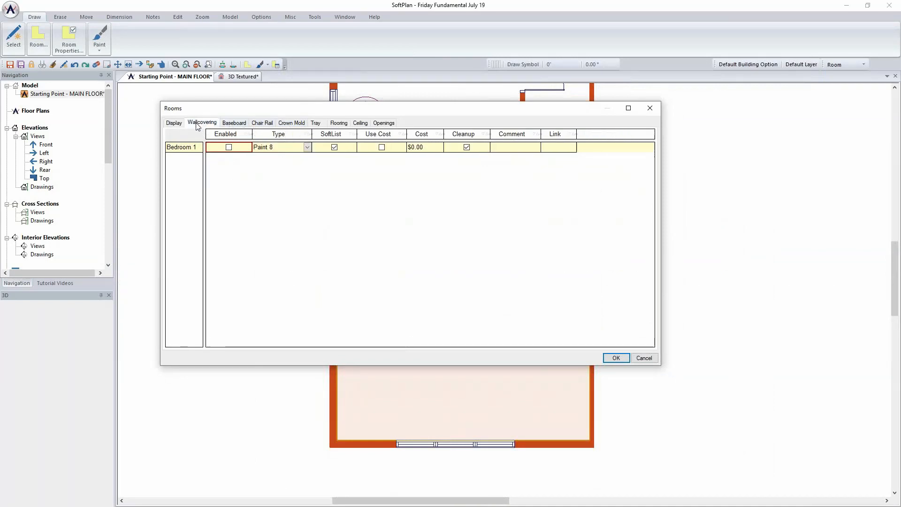
pyautogui.click(238, 124)
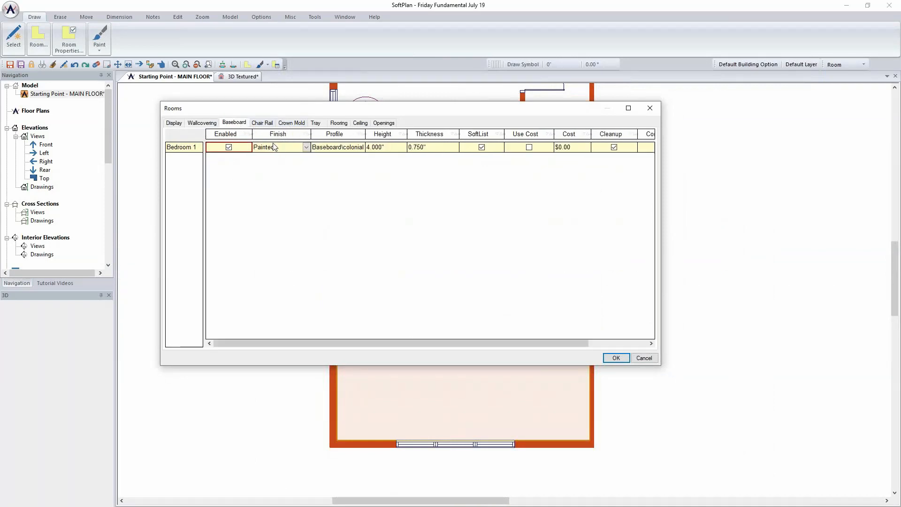
pyautogui.click(263, 124)
pyautogui.click(338, 123)
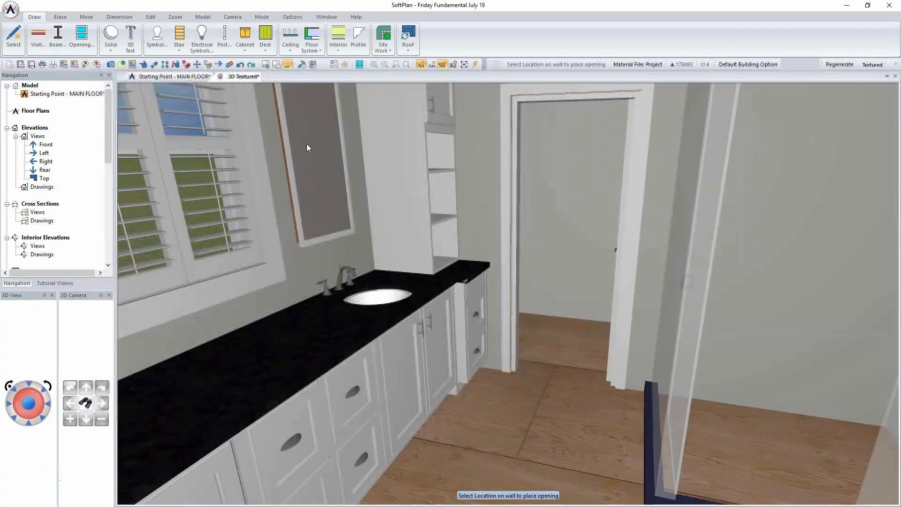
# Look from the bathroom into Bedroom # 1 in the 3D view and review the properties of its hardwood flooring.
pyautogui.press('Right')
pyautogui.press('Right')
pyautogui.press('Right')
pyautogui.press('Right')
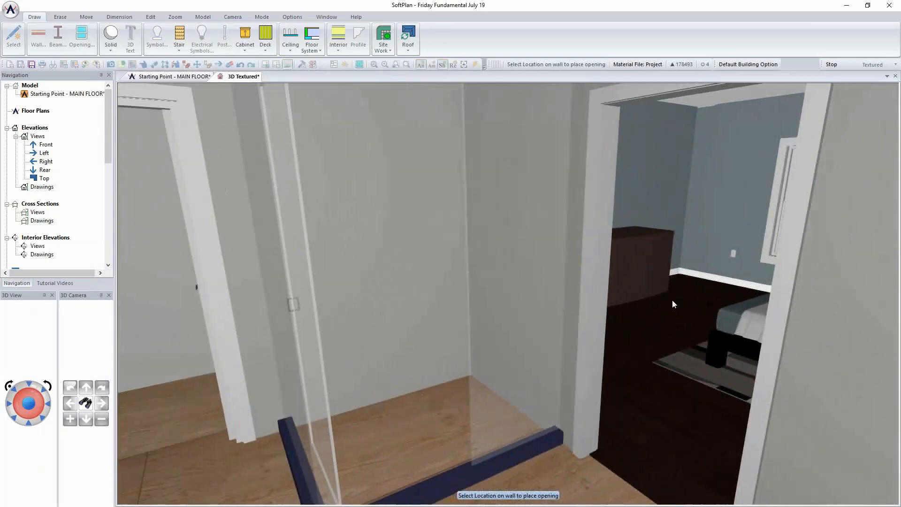
pyautogui.rightClick(666, 323)
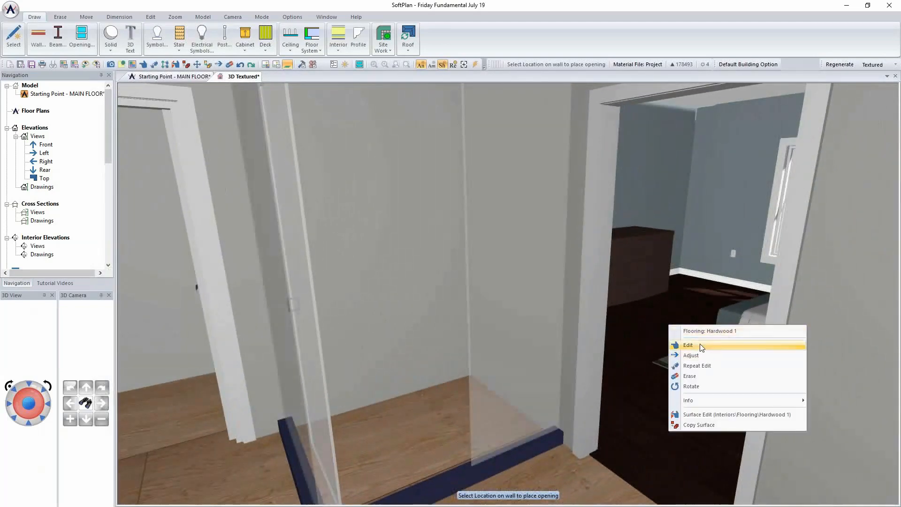
pyautogui.click(701, 346)
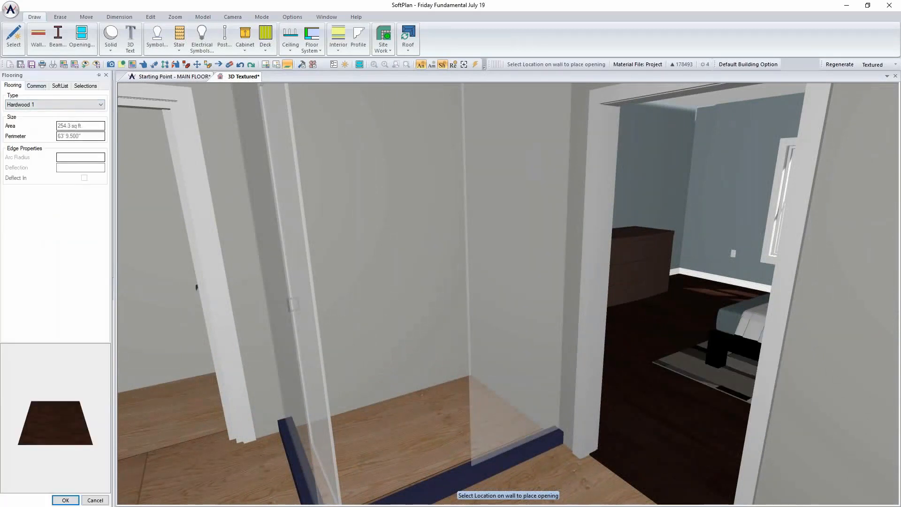
pyautogui.click(95, 500)
pyautogui.rightClick(655, 463)
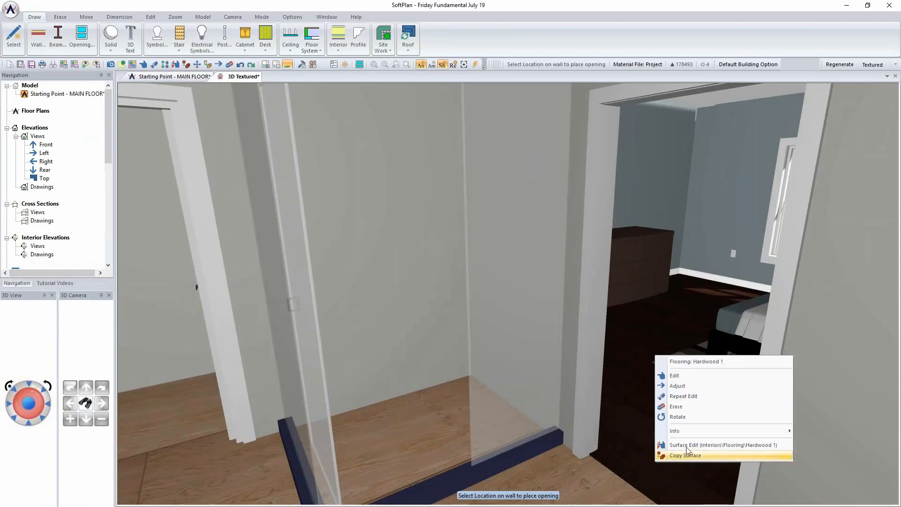
pyautogui.click(699, 377)
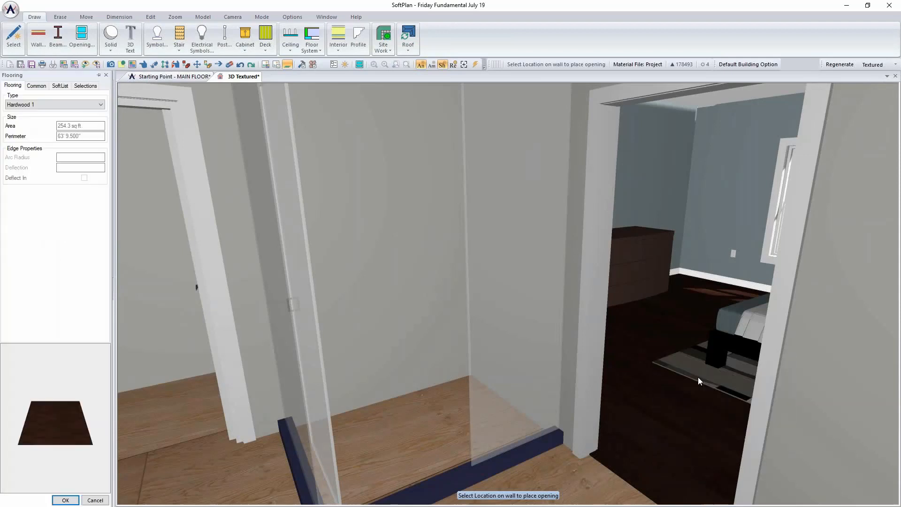
pyautogui.click(95, 499)
# Review the surface texture settings of the bedroom's Hardwood 1 flooring without changing them.
pyautogui.rightClick(683, 410)
pyautogui.click(726, 401)
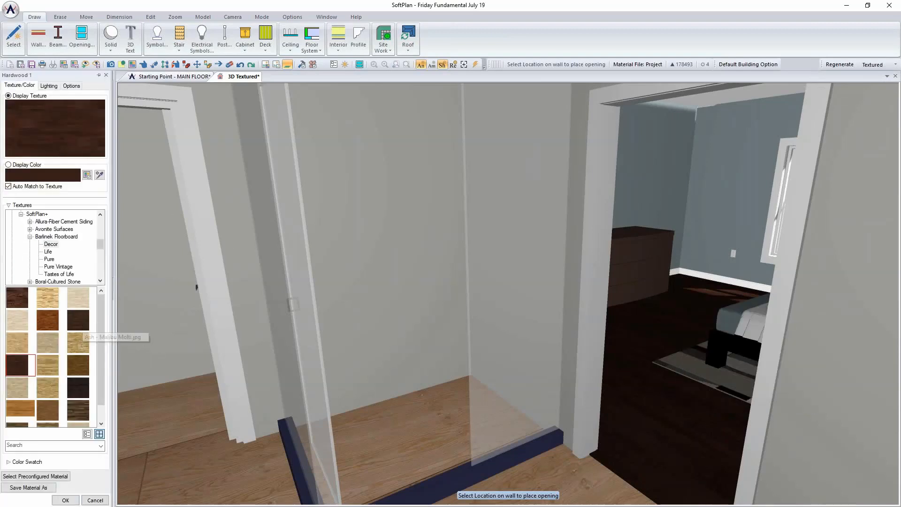
pyautogui.click(95, 500)
pyautogui.moveTo(137, 475); pyautogui.dragTo(268, 384)
# Return to the MAIN FLOOR plan at the bathroom and switch the drawing mode to Interior.
pyautogui.click(172, 71)
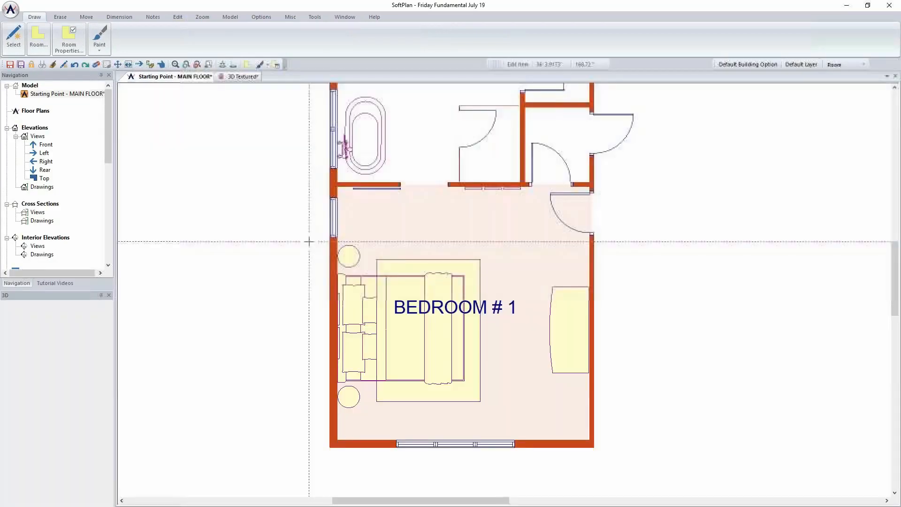
pyautogui.scroll(5, 360, 310)
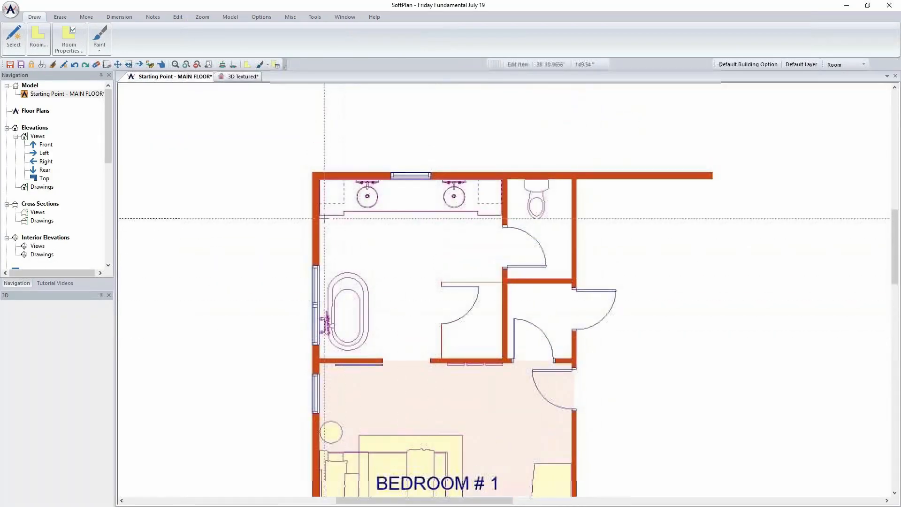
pyautogui.scroll(2, 504, 286)
pyautogui.moveTo(504, 286); pyautogui.dragTo(474, 322, button='middle')
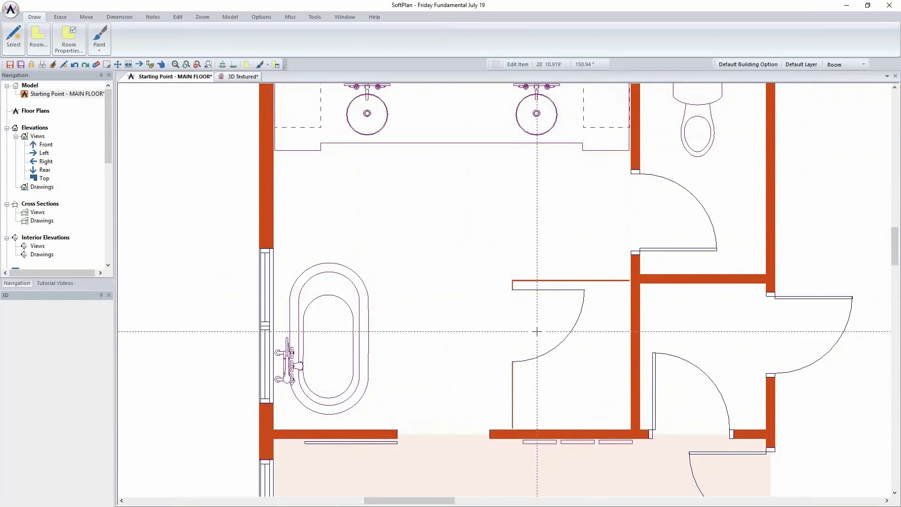
pyautogui.scroll(-2, 537, 332)
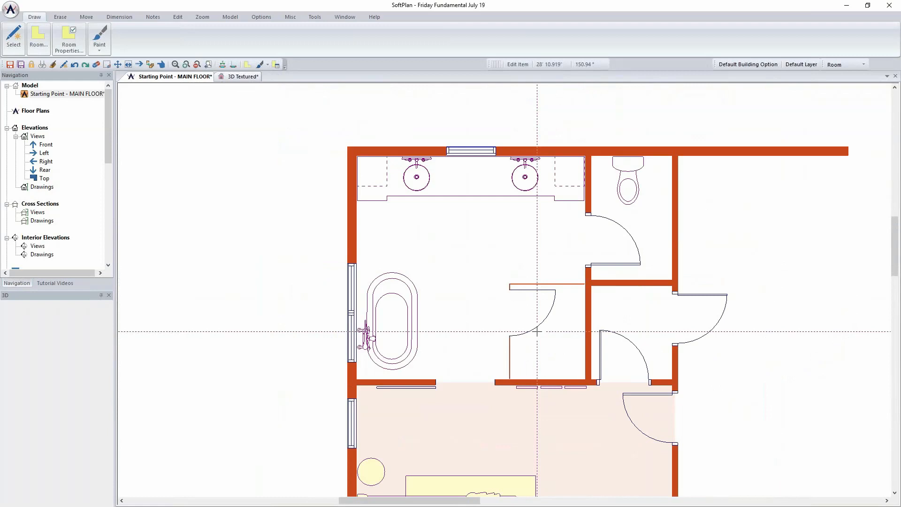
pyautogui.click(841, 67)
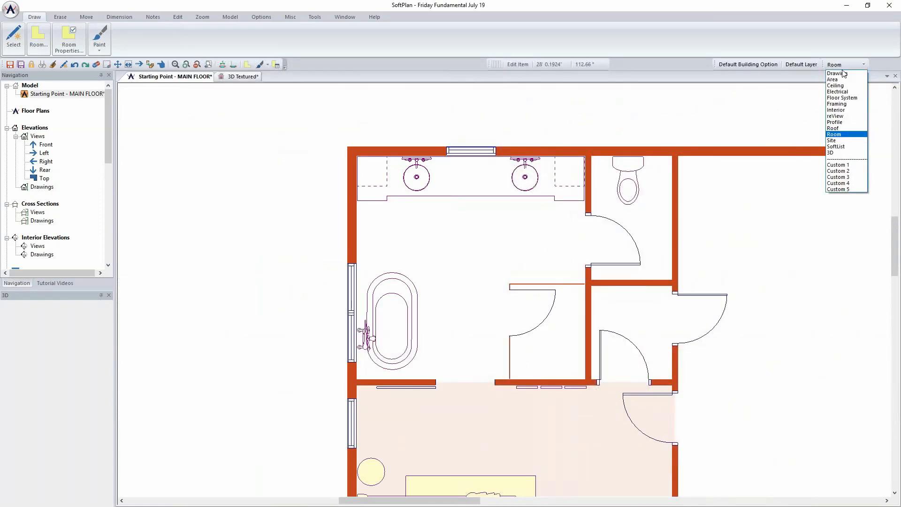
pyautogui.click(845, 109)
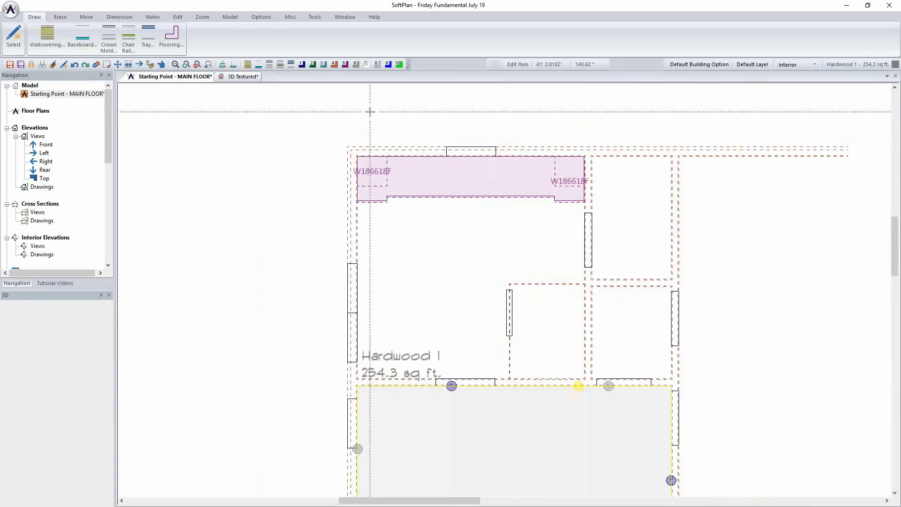
# Draw Tile 1 flooring with Manual Trace around the bathroom and toilet room, leaving out the shower.
pyautogui.click(179, 43)
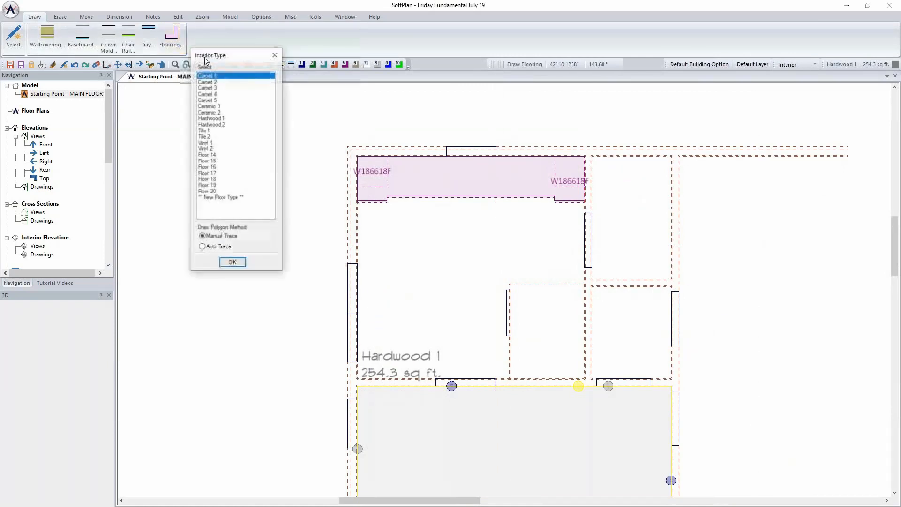
pyautogui.click(210, 130)
pyautogui.click(232, 263)
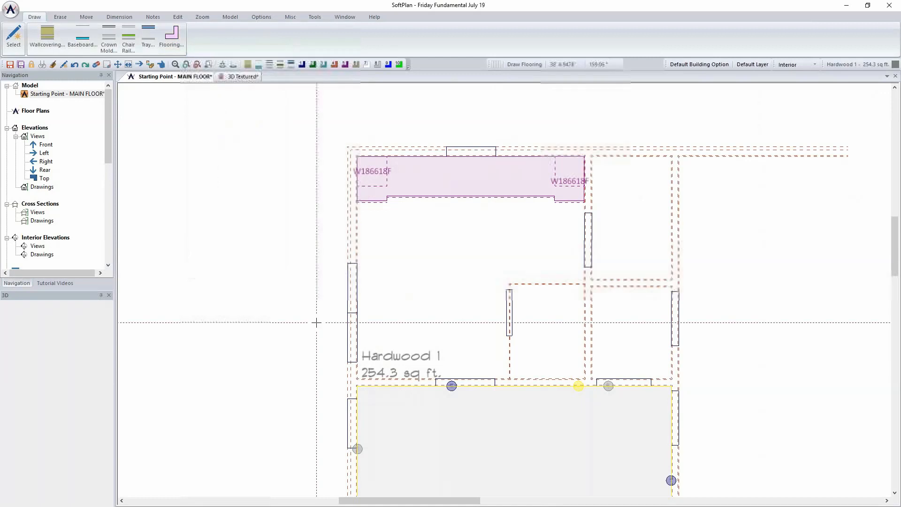
pyautogui.click(356, 155)
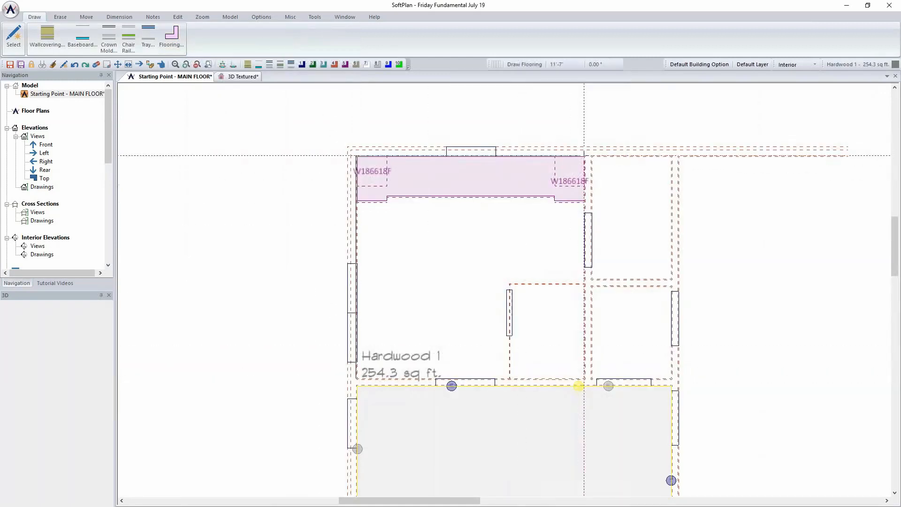
pyautogui.click(671, 155)
pyautogui.click(672, 278)
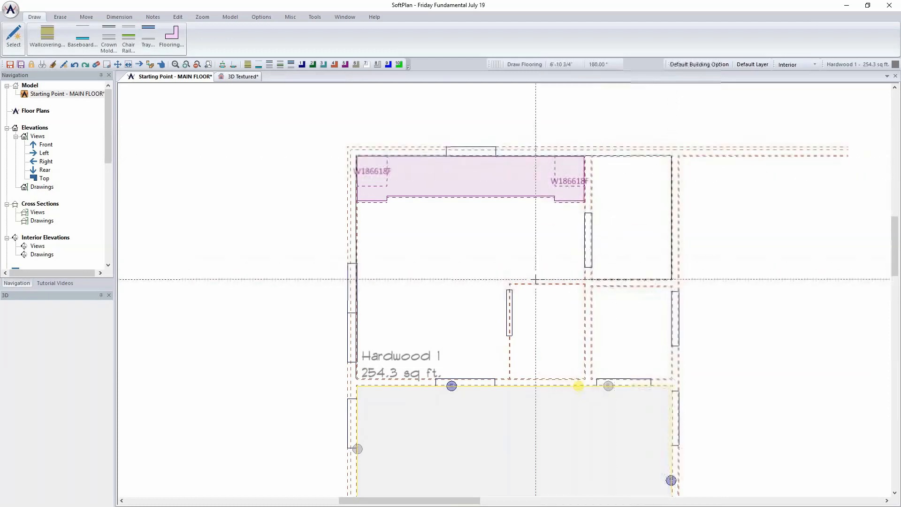
pyautogui.click(584, 283)
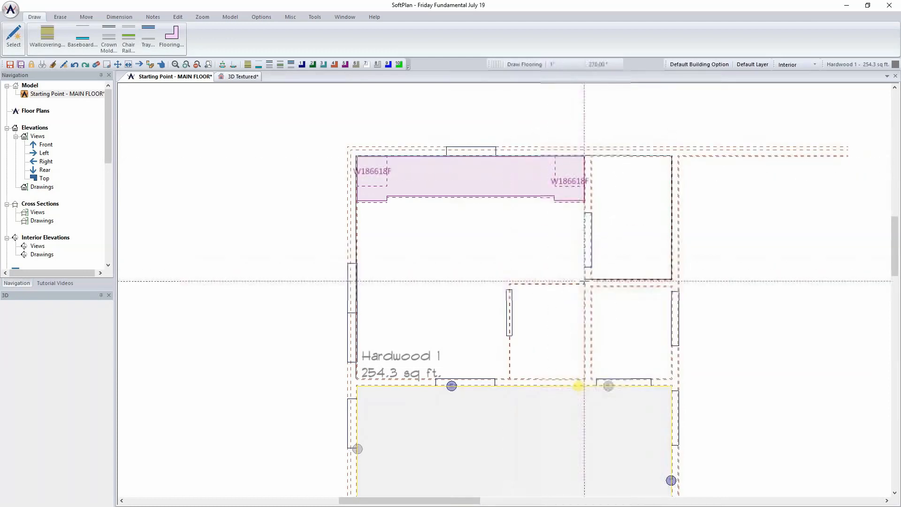
pyautogui.click(509, 283)
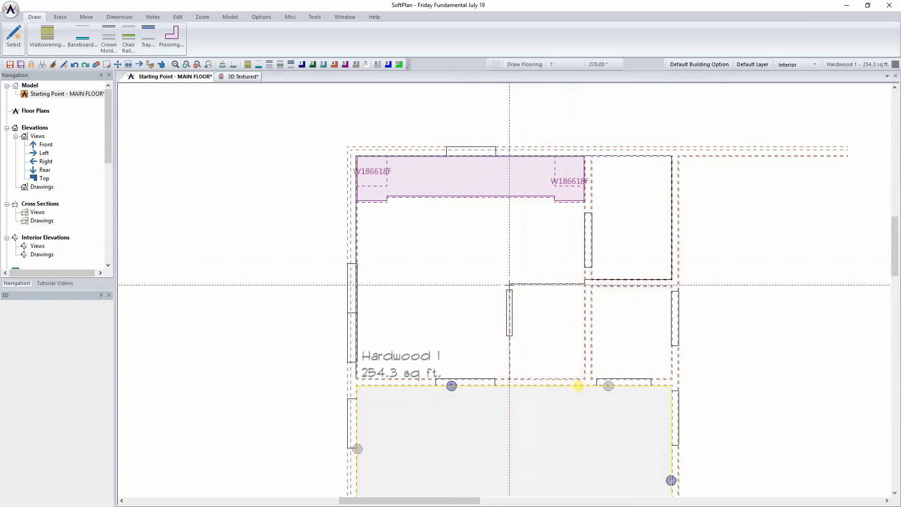
pyautogui.click(509, 379)
pyautogui.click(357, 378)
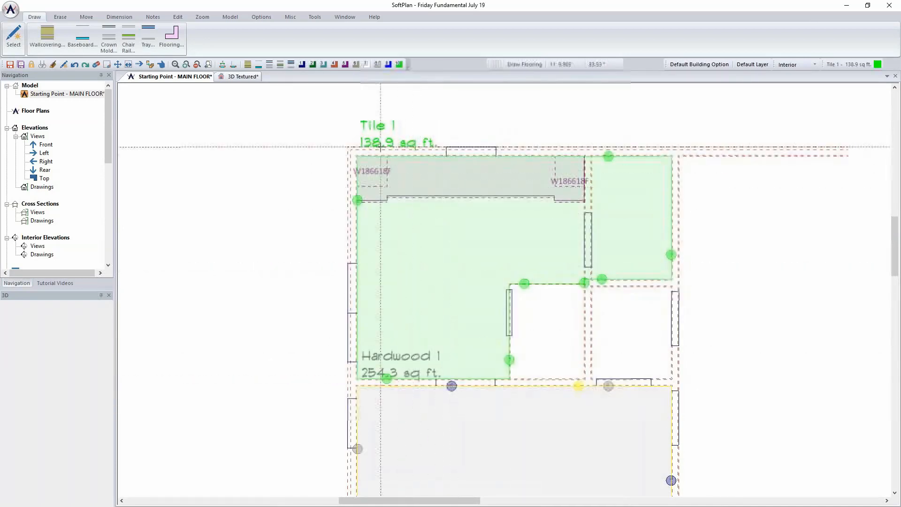
# Open the surface settings of the bathroom's Tile 1 flooring in the textured 3D view and browse to the Daltile manufacturer textures.
pyautogui.click(244, 77)
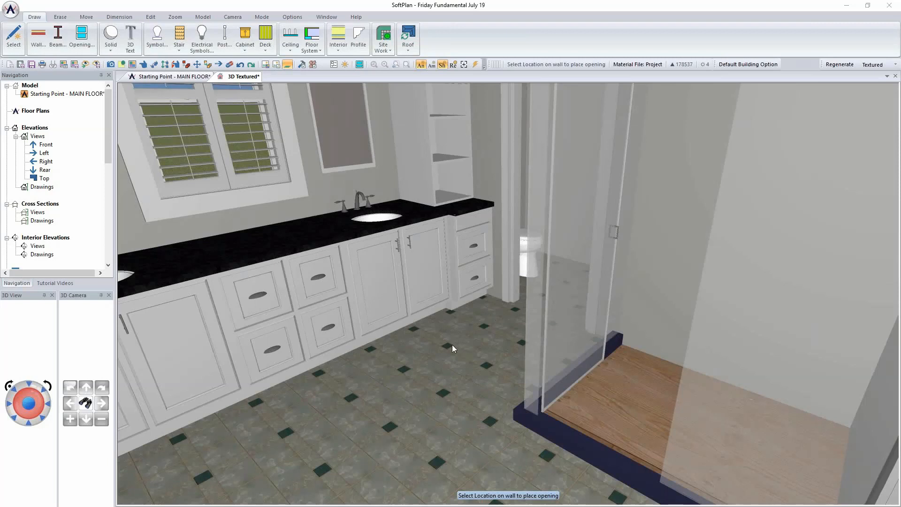
pyautogui.rightClick(418, 360)
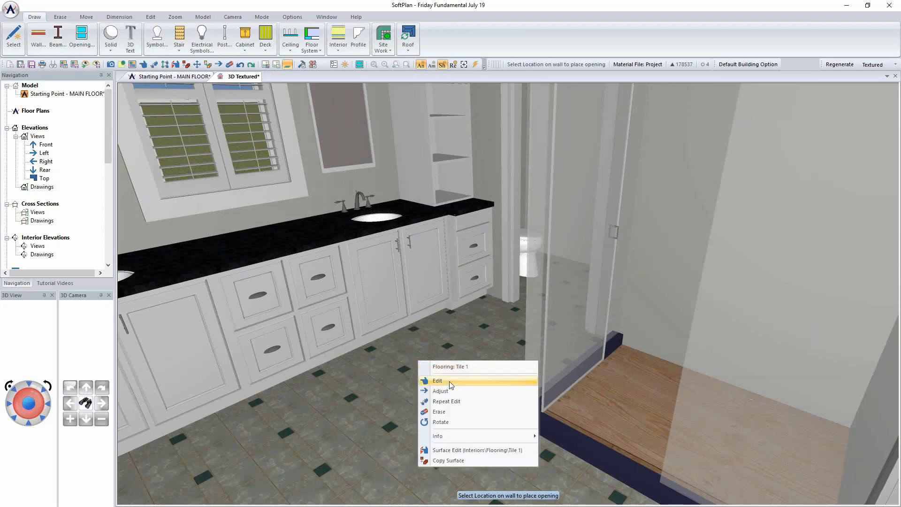
pyautogui.click(462, 450)
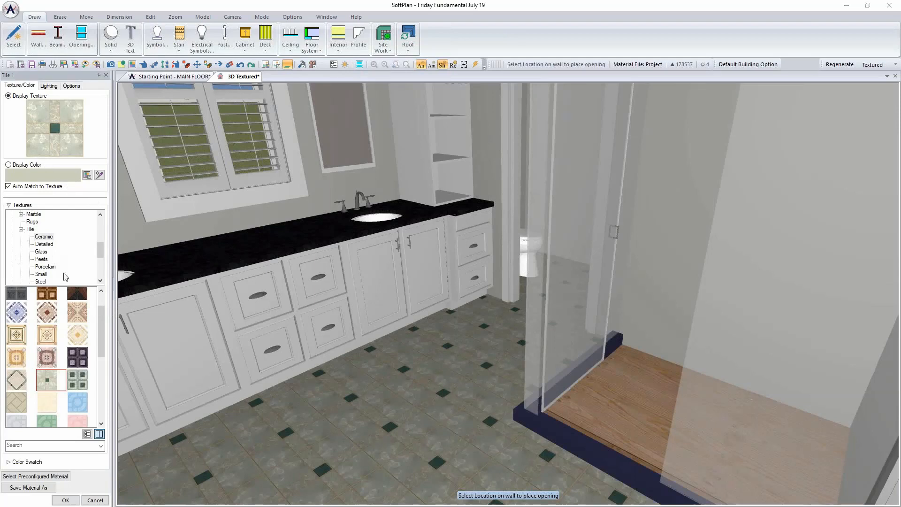
pyautogui.scroll(-2, 47, 249)
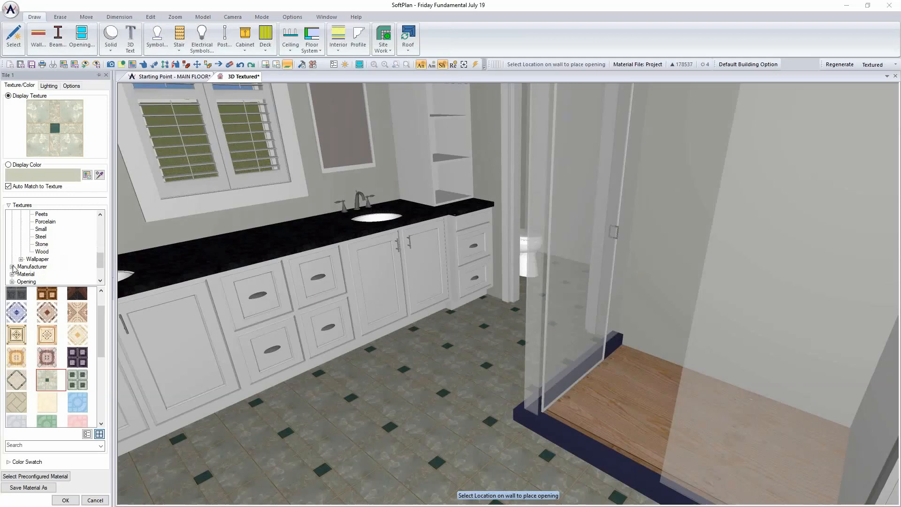
pyautogui.click(12, 267)
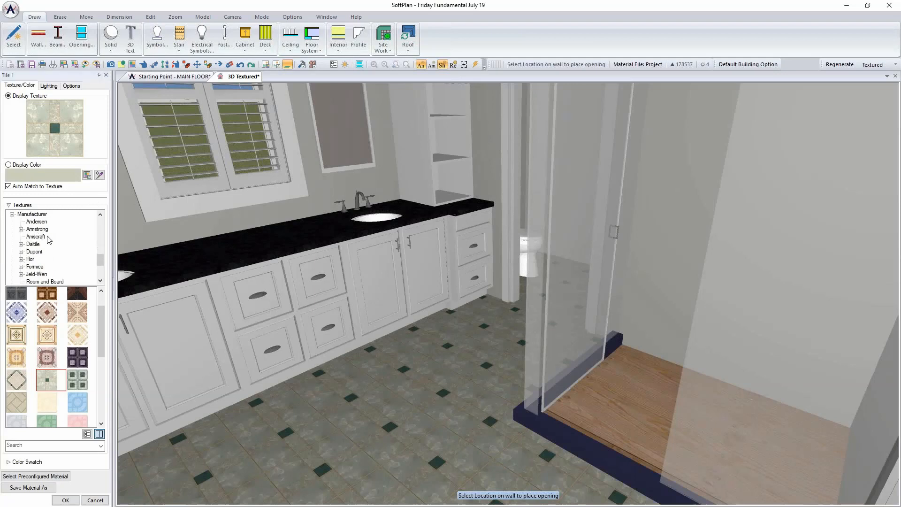
pyautogui.click(21, 244)
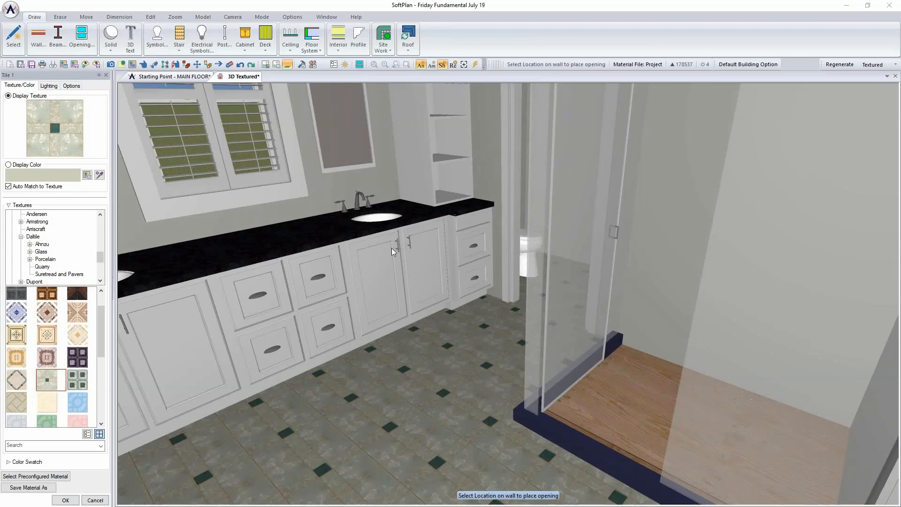
# Look through the Folio One textures in Daltile's Ahnzu collection.
pyautogui.click(29, 244)
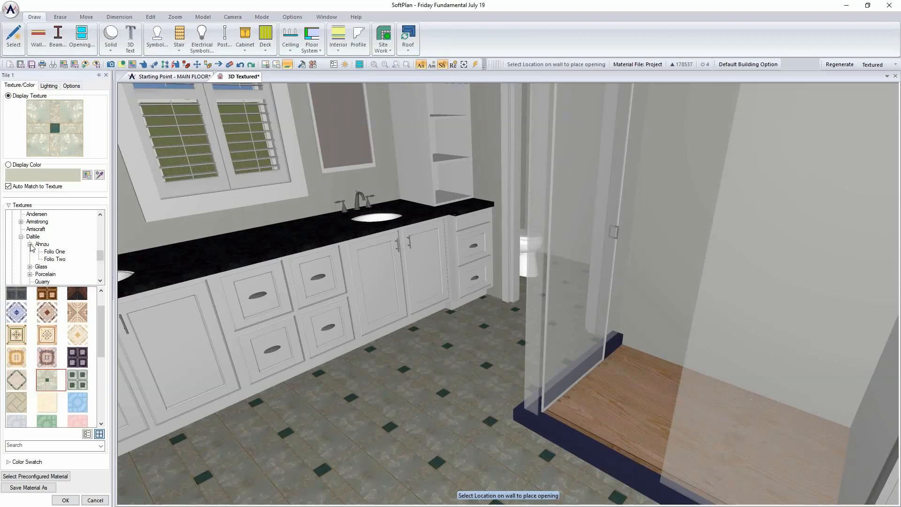
pyautogui.click(55, 252)
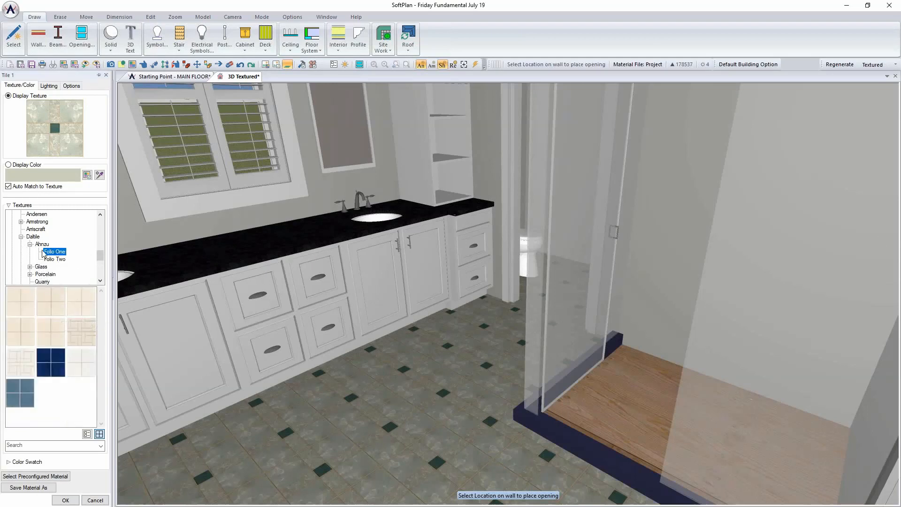
pyautogui.click(29, 244)
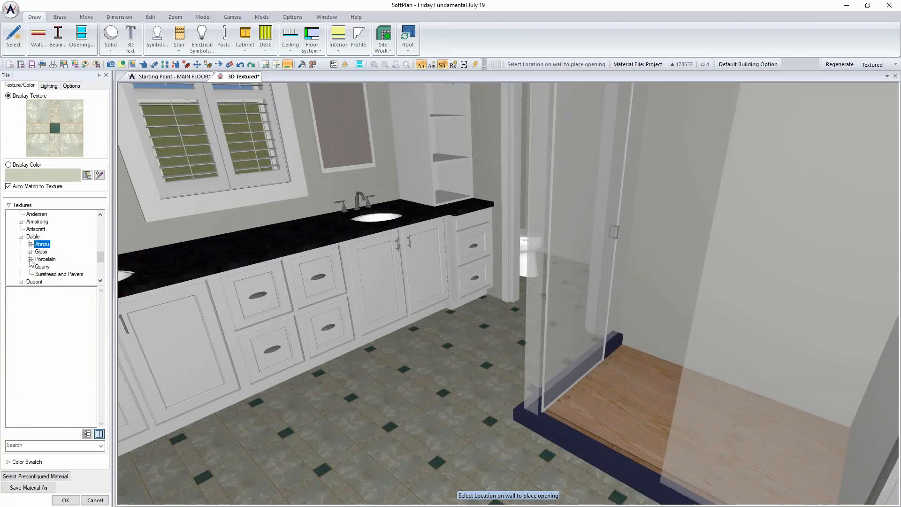
# Try the light gray texture from Daltile's Porcelain Fabrique collection on the Tile 1 floor, and switch it to the dark gray one.
pyautogui.click(30, 259)
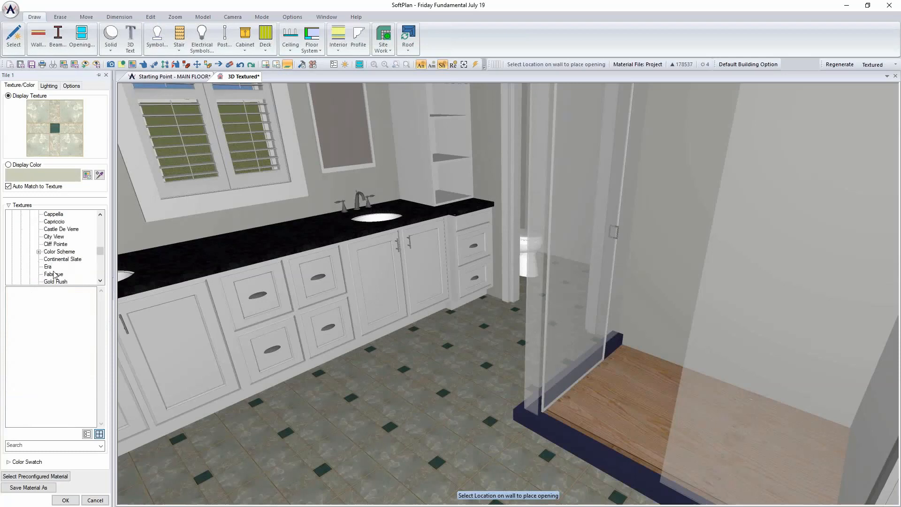
pyautogui.click(53, 275)
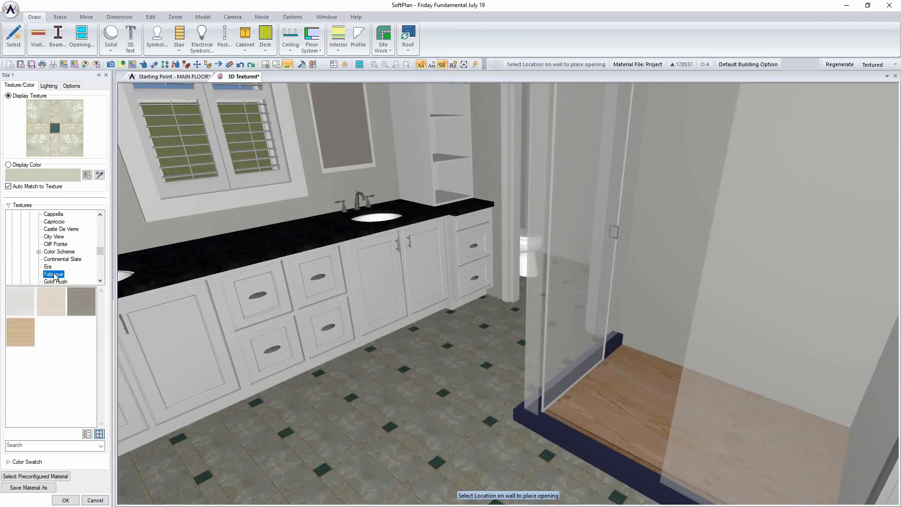
pyautogui.click(26, 298)
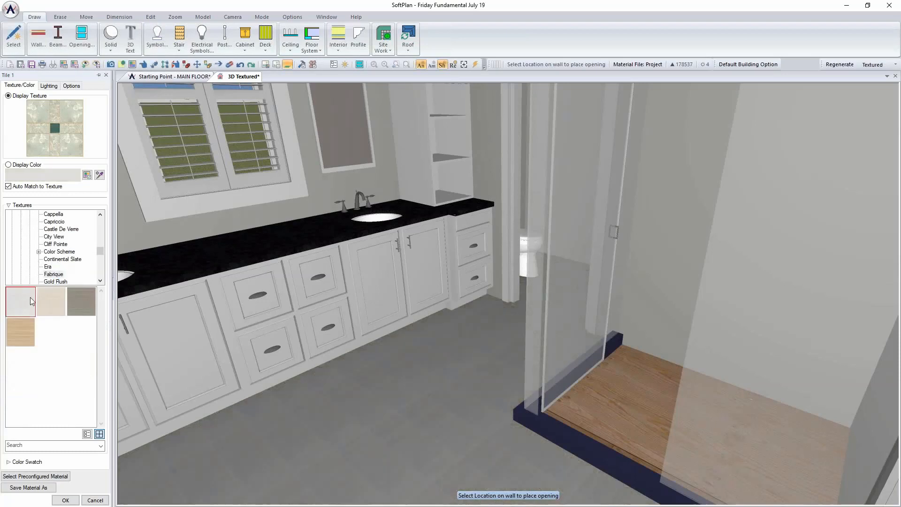
pyautogui.click(86, 302)
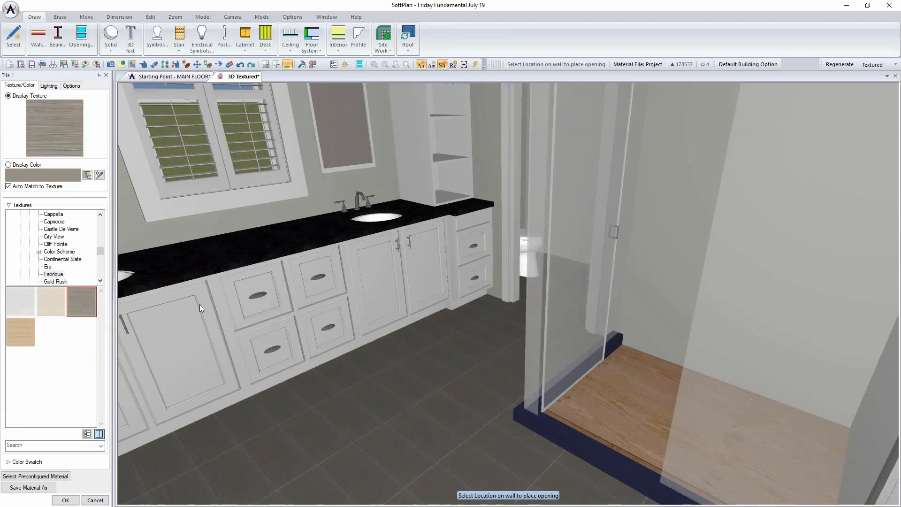
# Try the other Fabrique textures on the Tile 1 flooring and choose the lightest, off-white one.
pyautogui.click(25, 338)
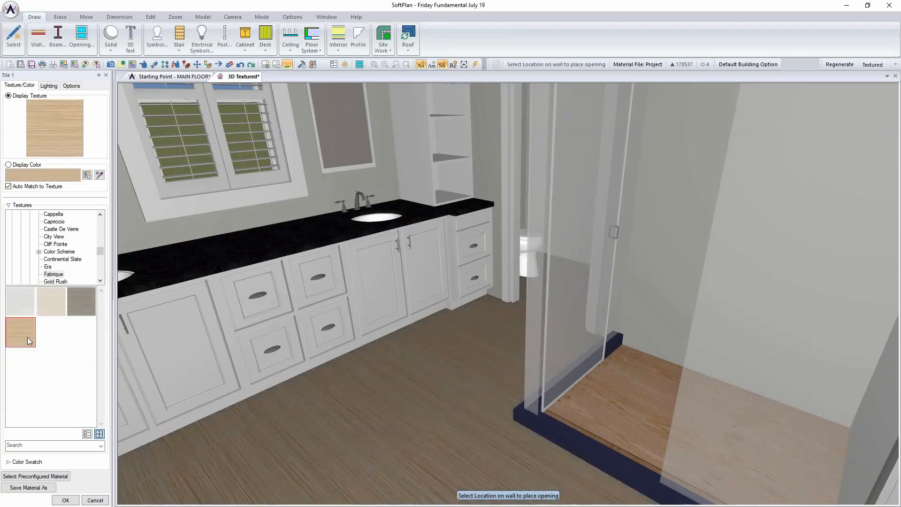
pyautogui.click(91, 305)
pyautogui.click(52, 303)
pyautogui.click(15, 299)
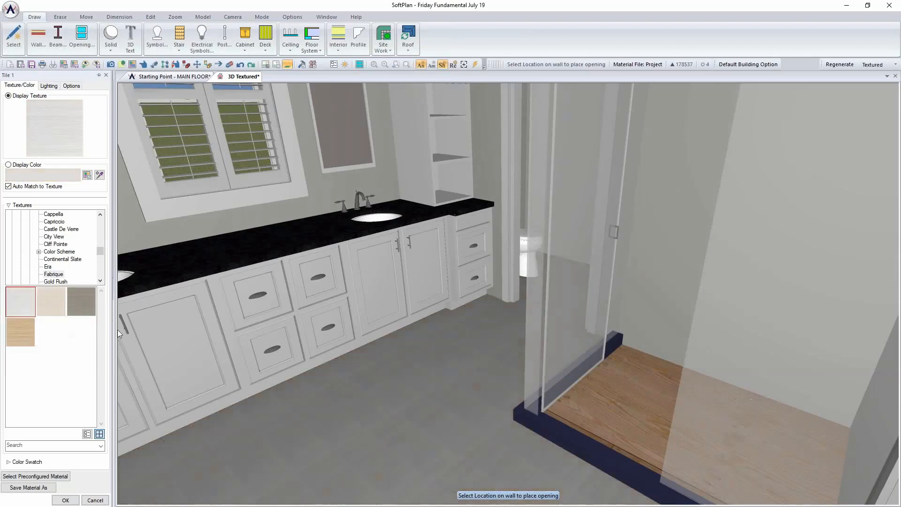
# Set the Tile 1 texture distance to 8" horizontal and 24" vertical and apply the material.
pyautogui.moveTo(314, 436); pyautogui.dragTo(307, 434, button='middle')
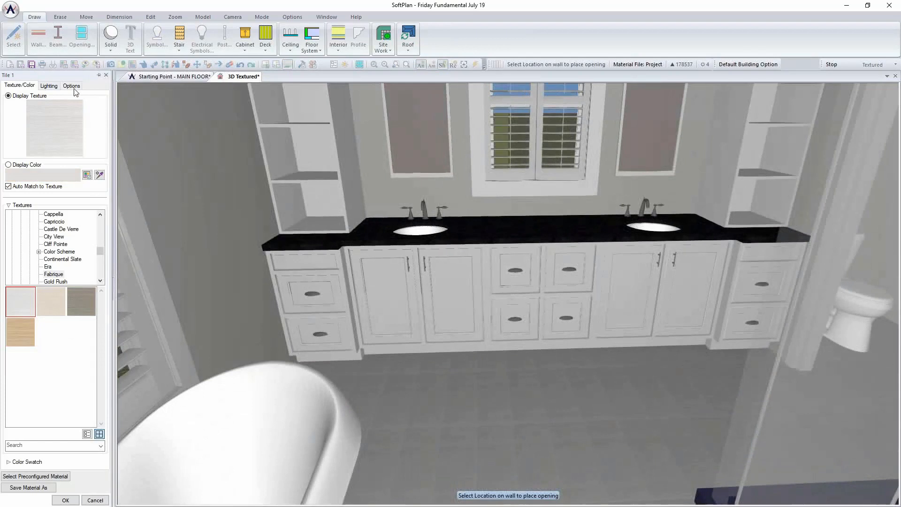
pyautogui.click(73, 87)
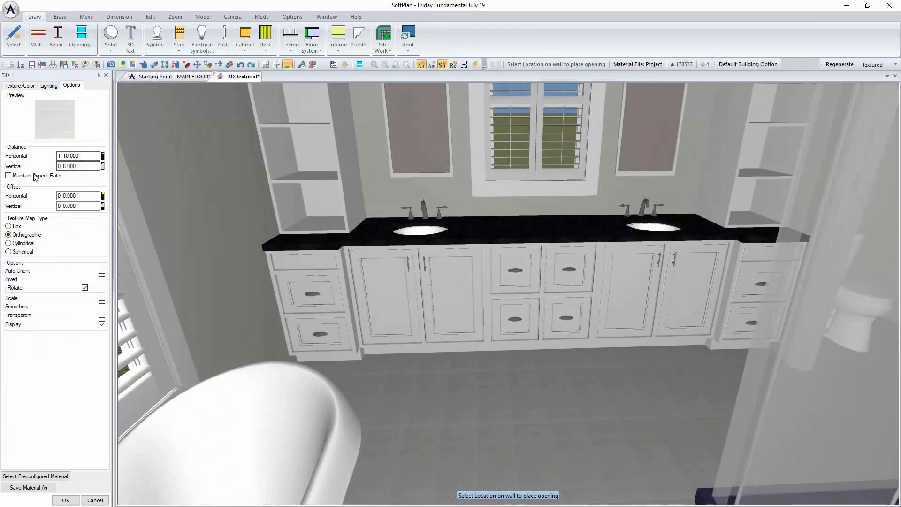
pyautogui.click(90, 155)
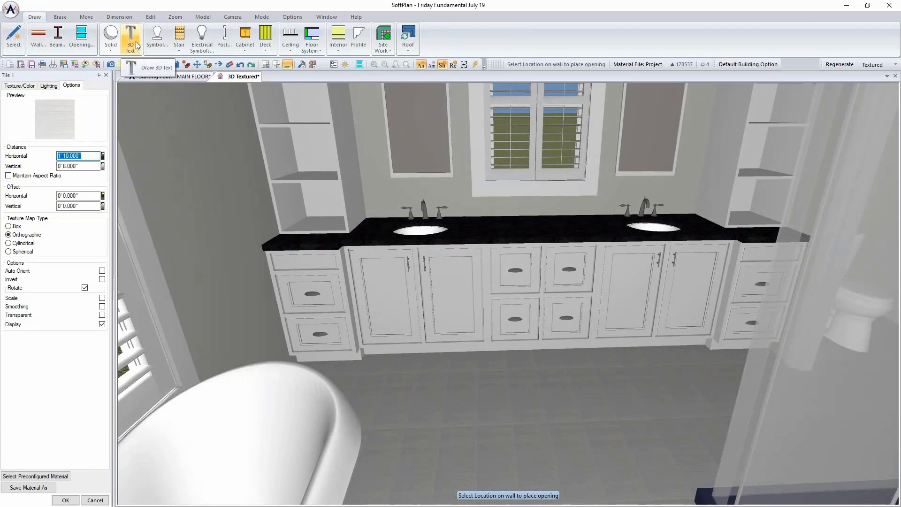
pyautogui.write('8')
pyautogui.press('Return')
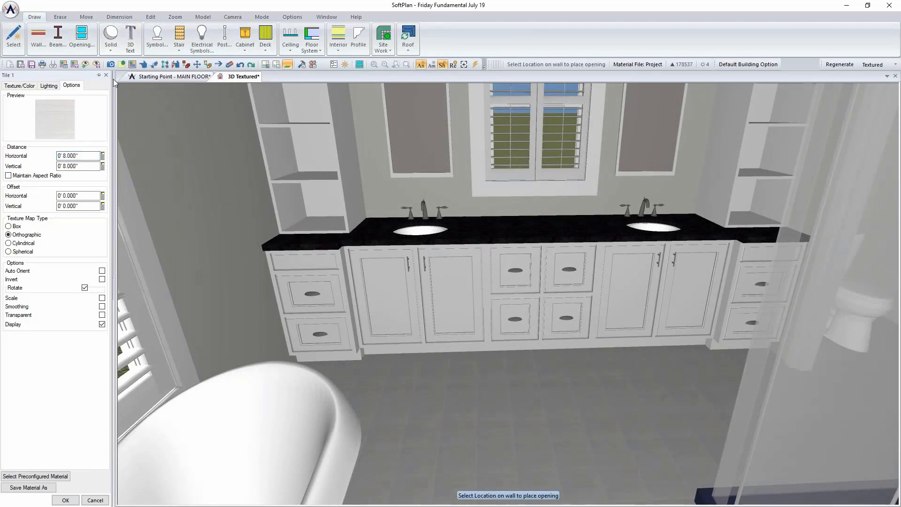
pyautogui.click(93, 166)
pyautogui.write('24')
pyautogui.press('Return')
pyautogui.click(66, 499)
pyautogui.moveTo(502, 348); pyautogui.dragTo(547, 370, button='middle')
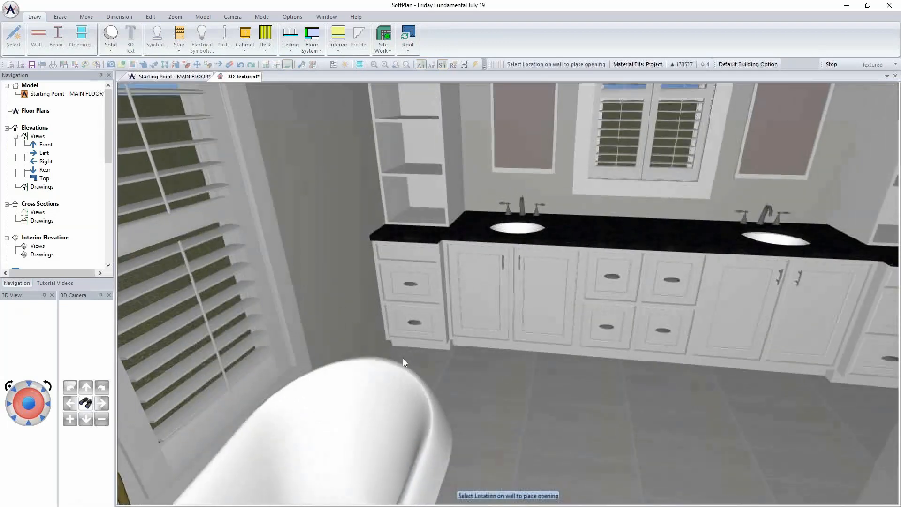
# In the main floor plan, manually trace painted arced baseboard along the bathroom walls on both sides of the vanity, down to the inner corner.
pyautogui.click(174, 77)
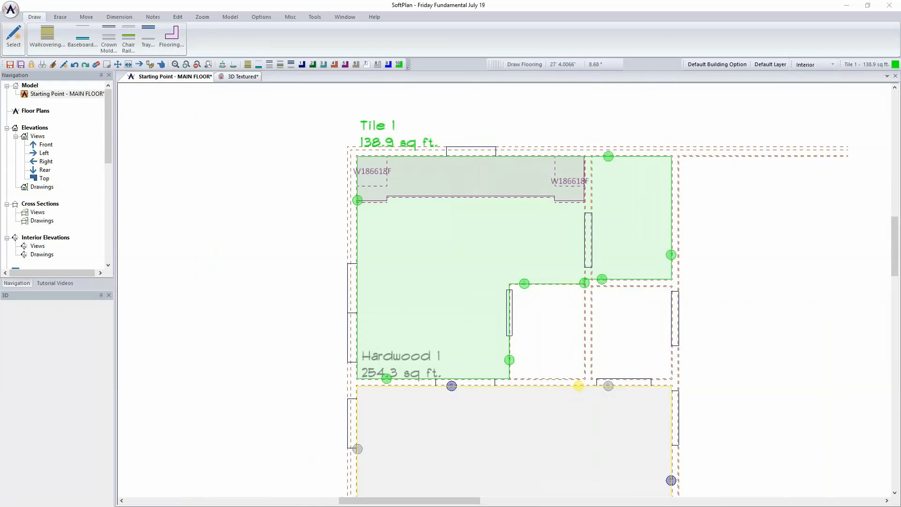
pyautogui.click(83, 38)
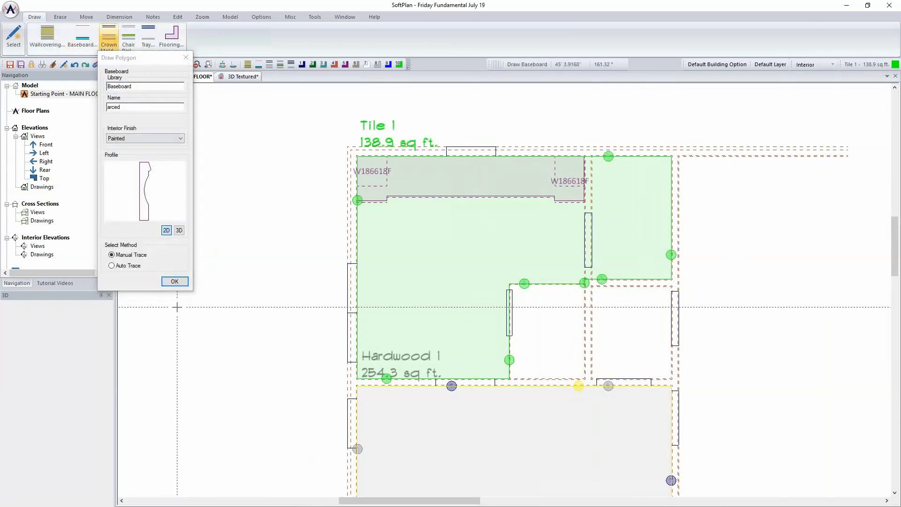
pyautogui.click(174, 281)
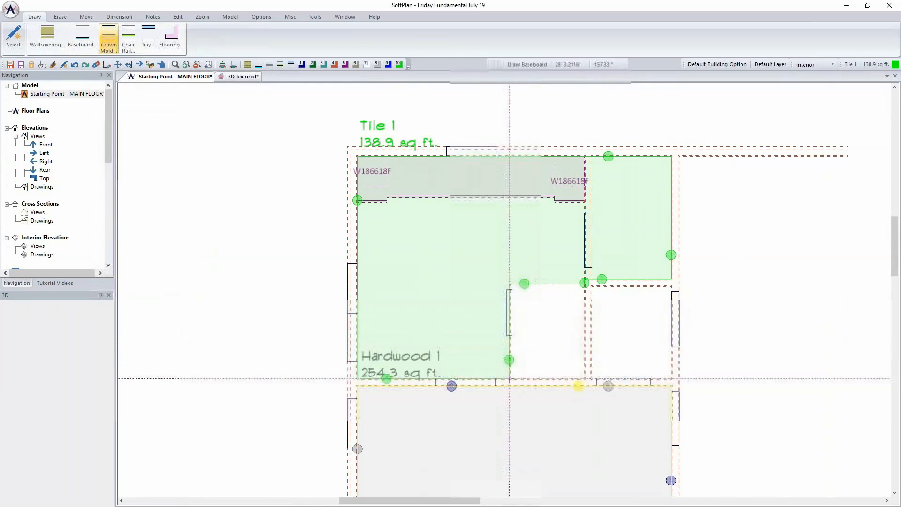
pyautogui.click(357, 378)
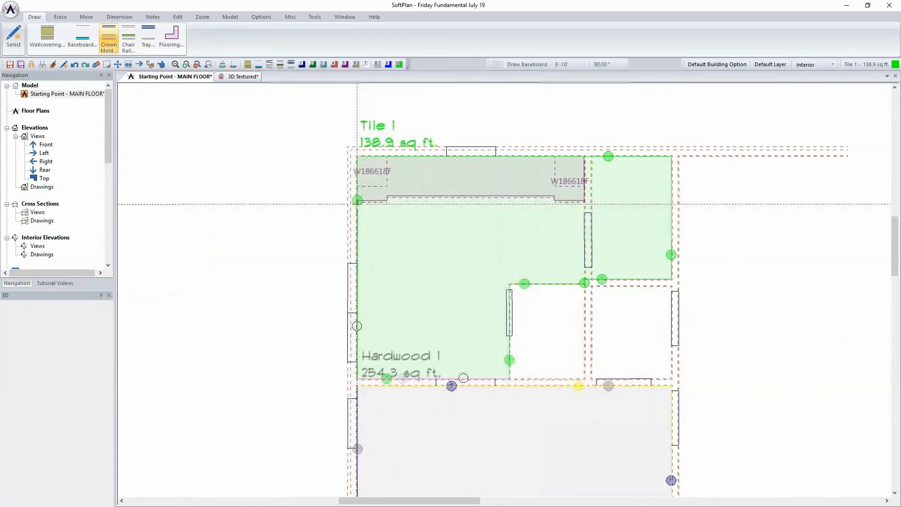
pyautogui.click(357, 200)
pyautogui.click(585, 201)
pyautogui.click(585, 283)
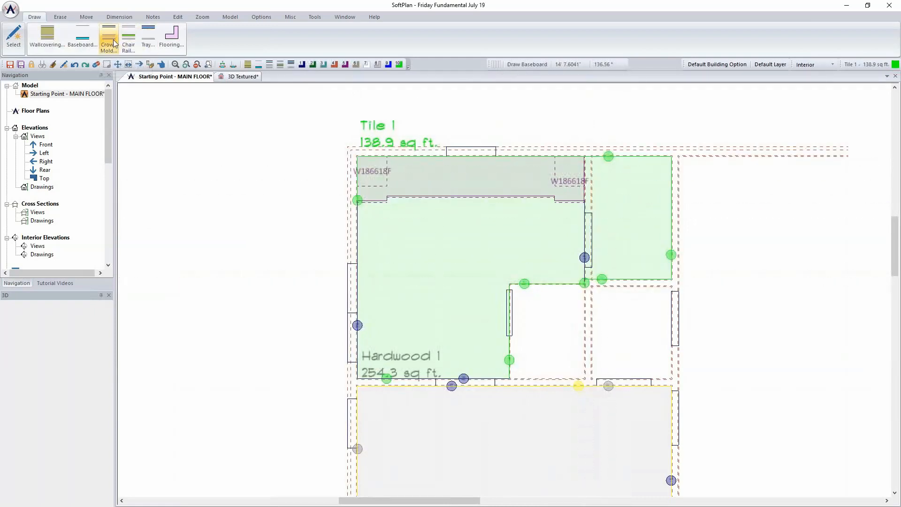
# Add arced baseboard around the toilet room beside the bathroom using Auto Trace.
pyautogui.click(82, 38)
pyautogui.click(116, 270)
pyautogui.click(179, 286)
pyautogui.click(599, 264)
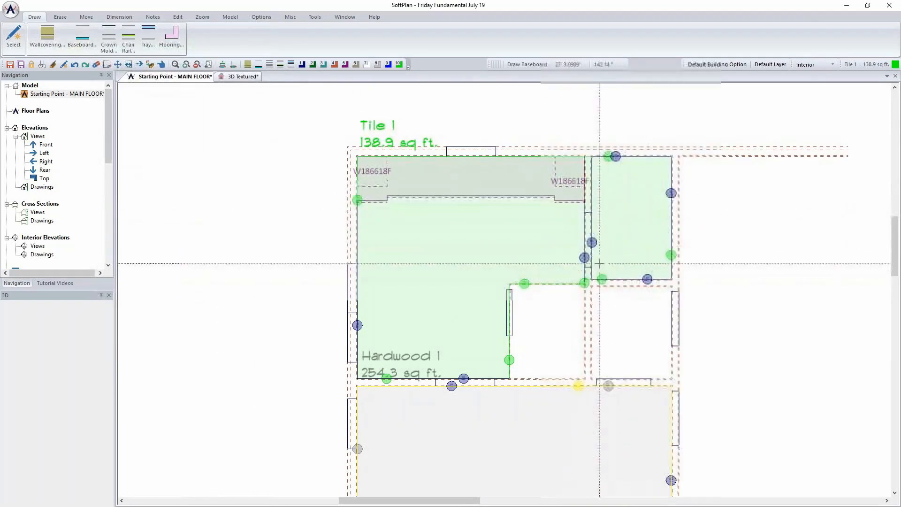
pyautogui.scroll(3, 599, 263)
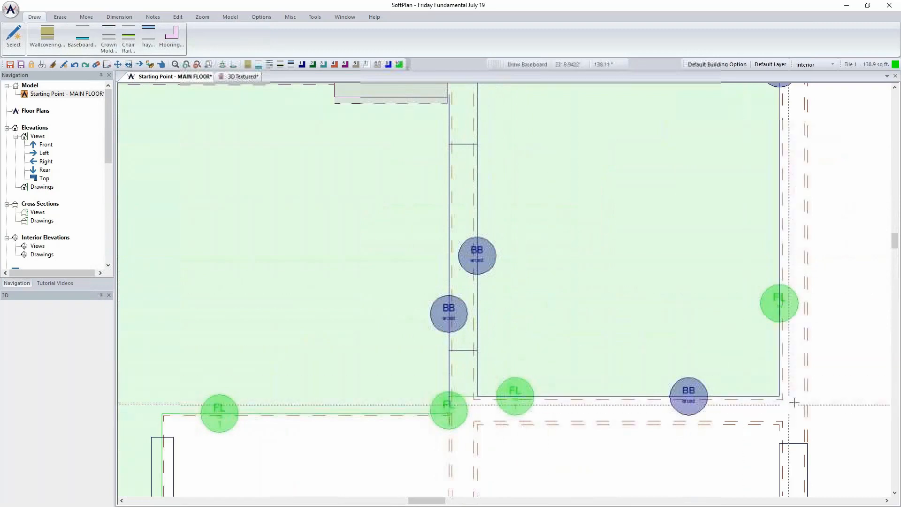
# Adjust the baseboard ends at both sides of the vanity in the main floor plan and save it.
pyautogui.click(243, 77)
pyautogui.moveTo(350, 238); pyautogui.dragTo(373, 320)
pyautogui.click(189, 77)
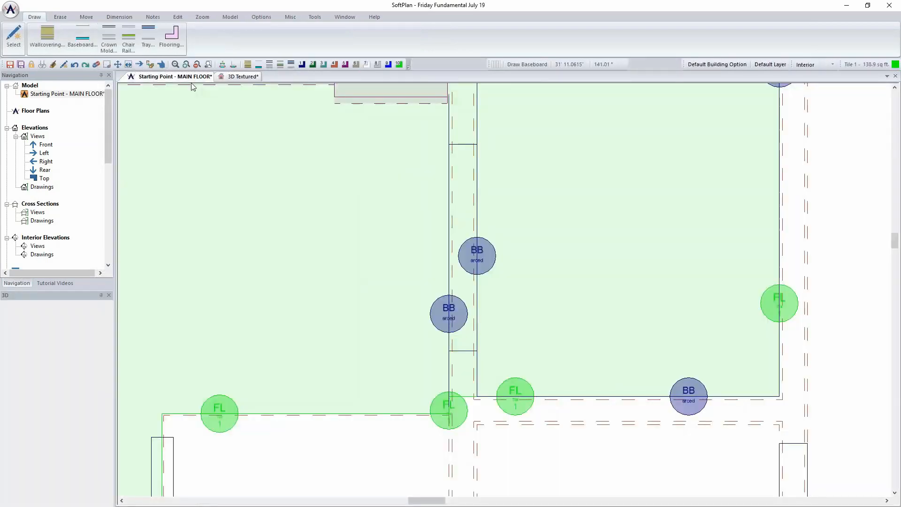
pyautogui.scroll(4, 504, 289)
pyautogui.scroll(2, 504, 290)
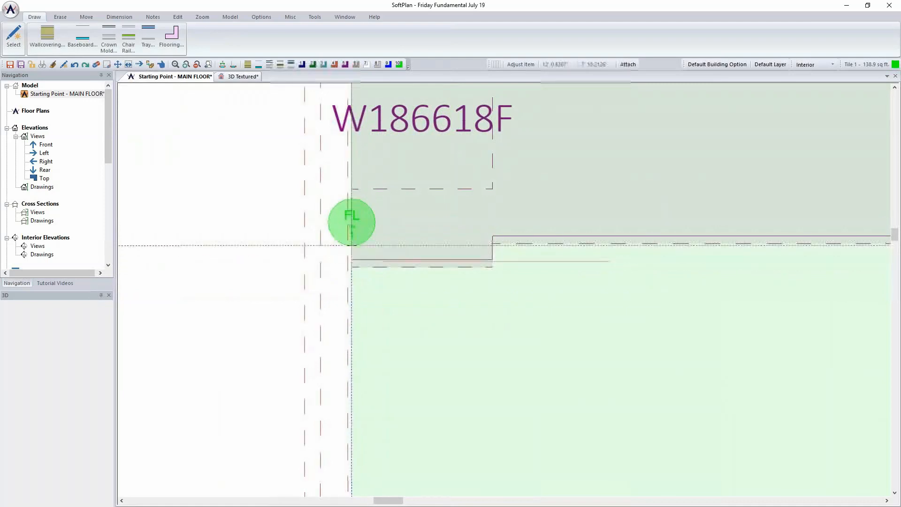
pyautogui.scroll(-3, 624, 311)
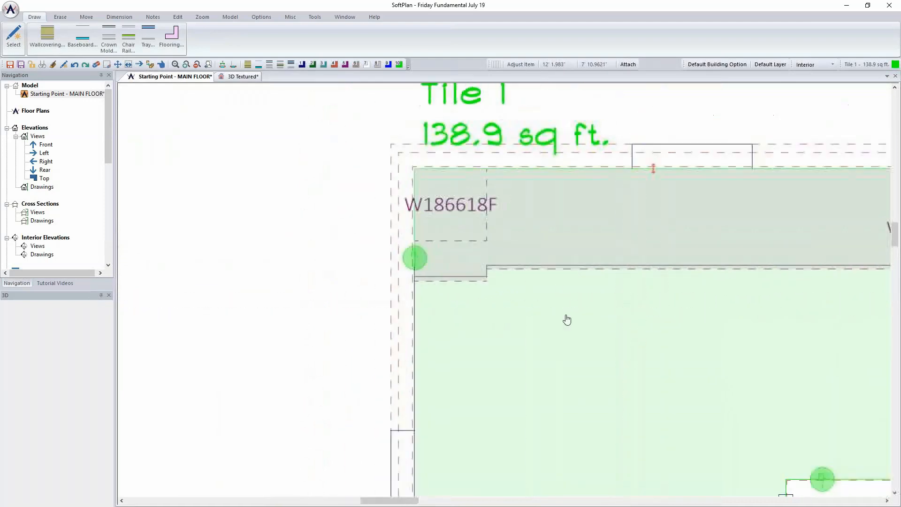
pyautogui.hscroll(3, 565, 318)
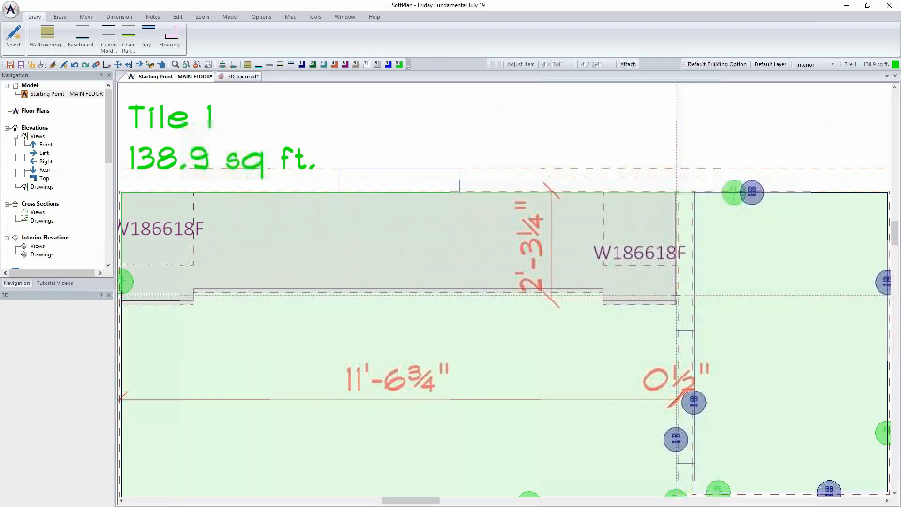
pyautogui.scroll(-2, 612, 334)
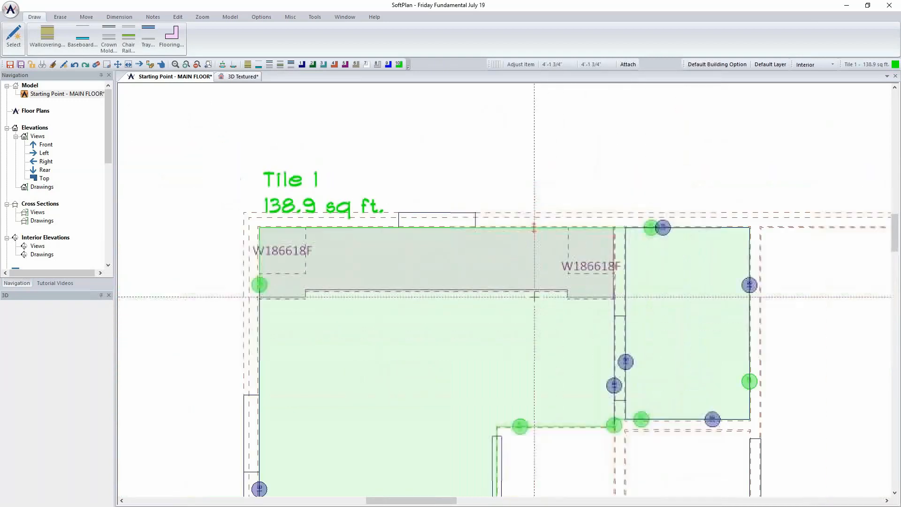
pyautogui.scroll(-2, 450, 282)
pyautogui.hotkey('ctrl', 's')
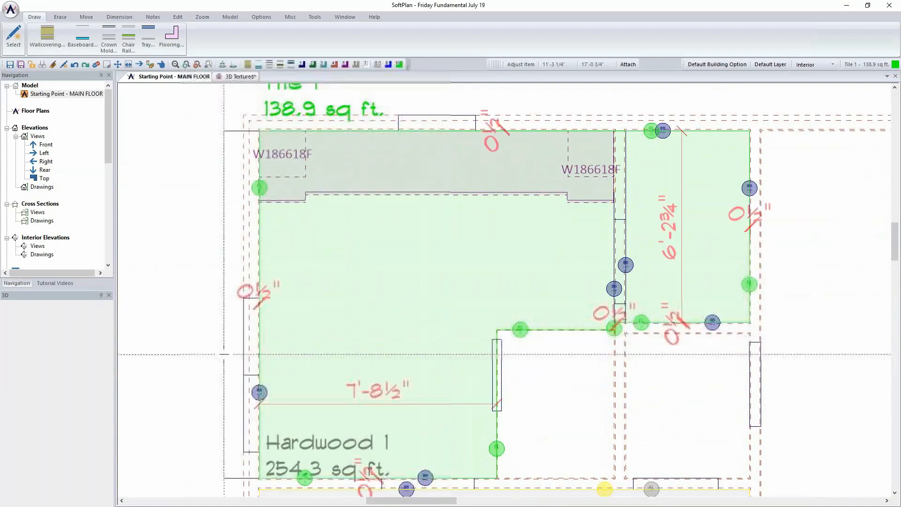
# Examine the profile, offset and thickness settings of the arced baseboard on the bathroom's outer wall.
pyautogui.rightClick(259, 392)
pyautogui.moveTo(320, 399)
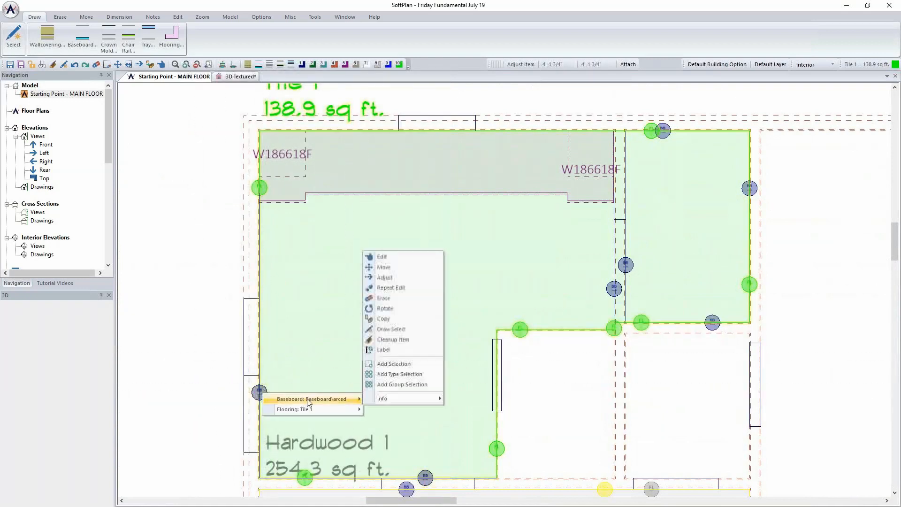
pyautogui.click(423, 258)
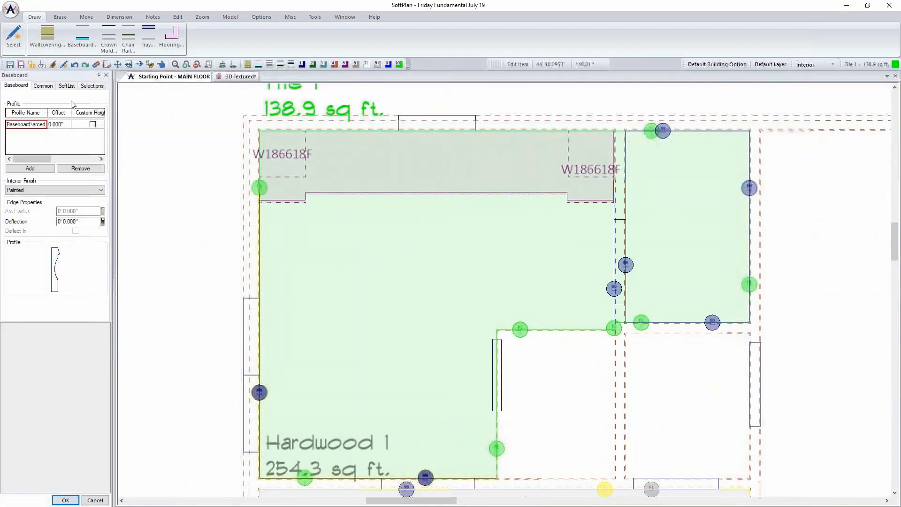
pyautogui.moveTo(32, 158); pyautogui.dragTo(99, 163)
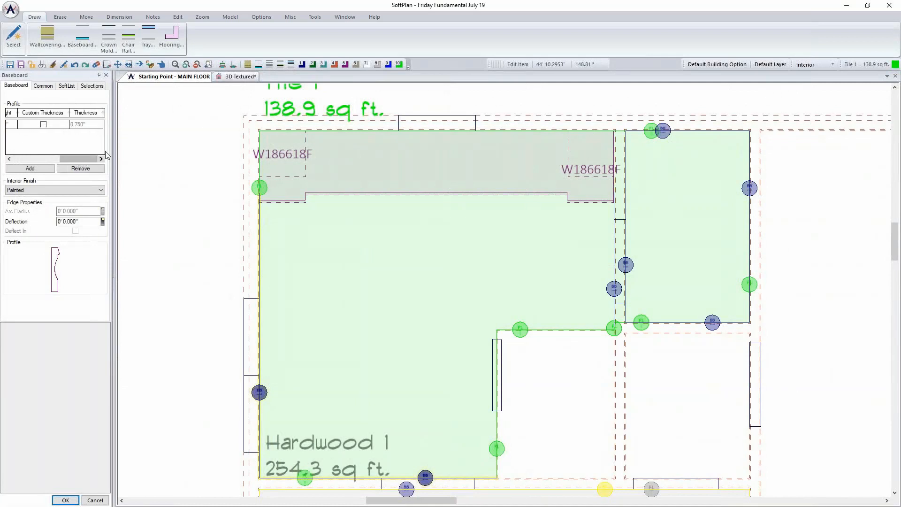
pyautogui.click(95, 500)
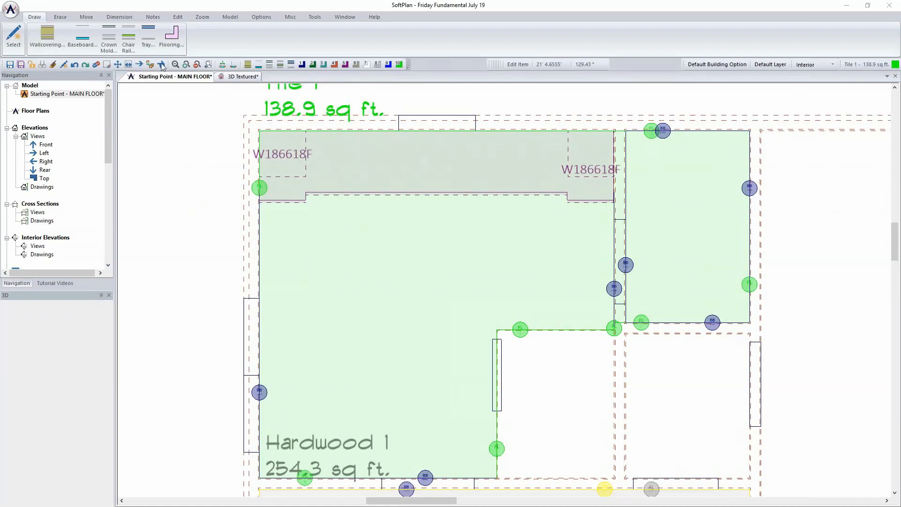
# Manually trace Stone Tile 1 wallcovering along the bathroom walls on both sides of the vanity, down to the inner corner.
pyautogui.click(44, 39)
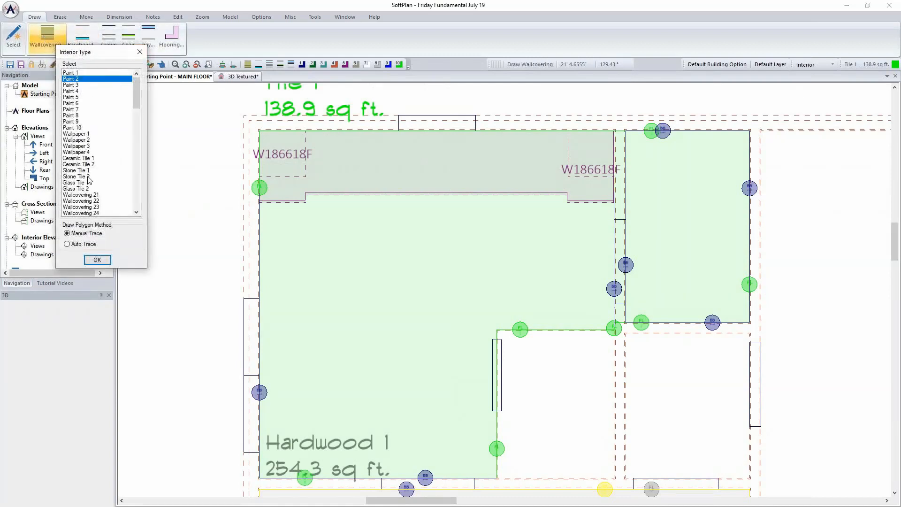
pyautogui.click(87, 171)
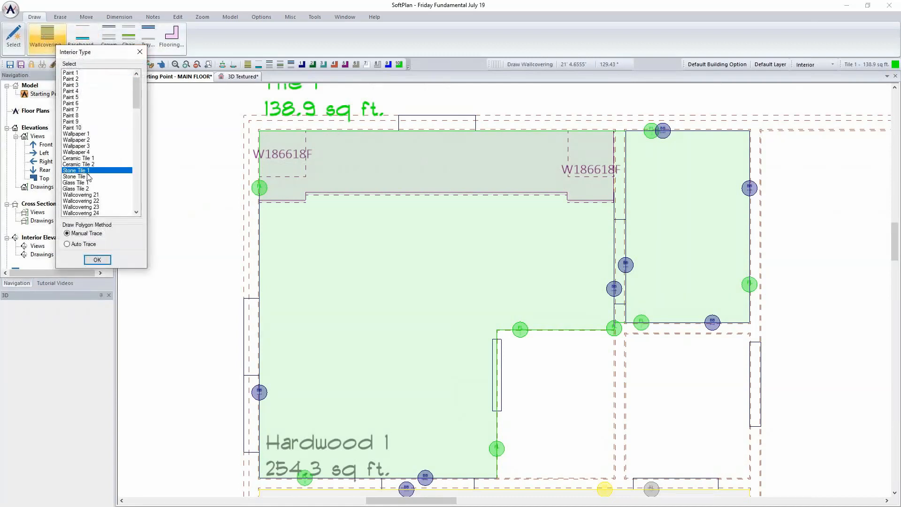
pyautogui.click(97, 260)
pyautogui.scroll(-1, 467, 369)
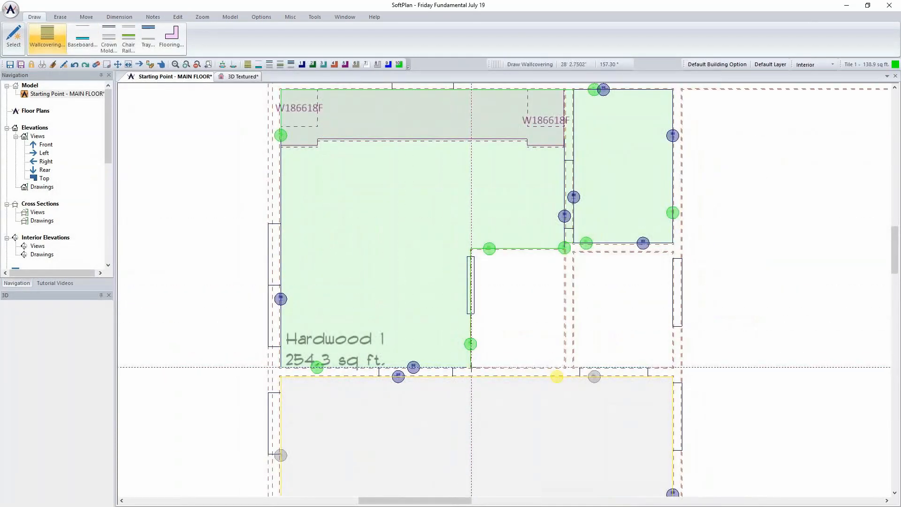
pyautogui.click(471, 368)
pyautogui.click(281, 368)
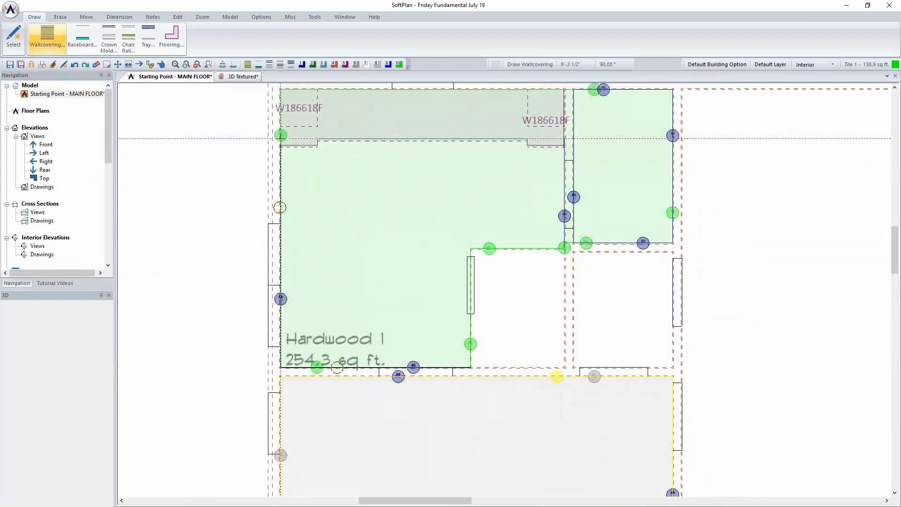
pyautogui.click(281, 136)
pyautogui.click(564, 138)
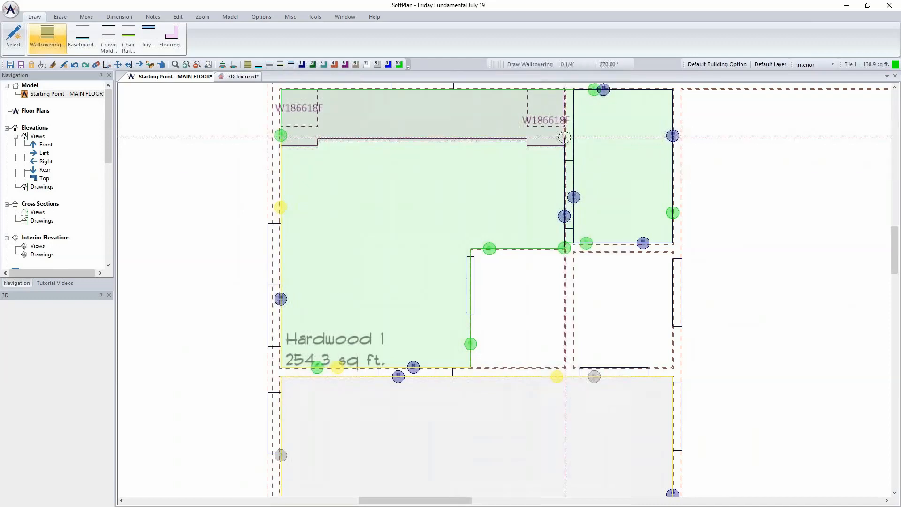
pyautogui.click(565, 248)
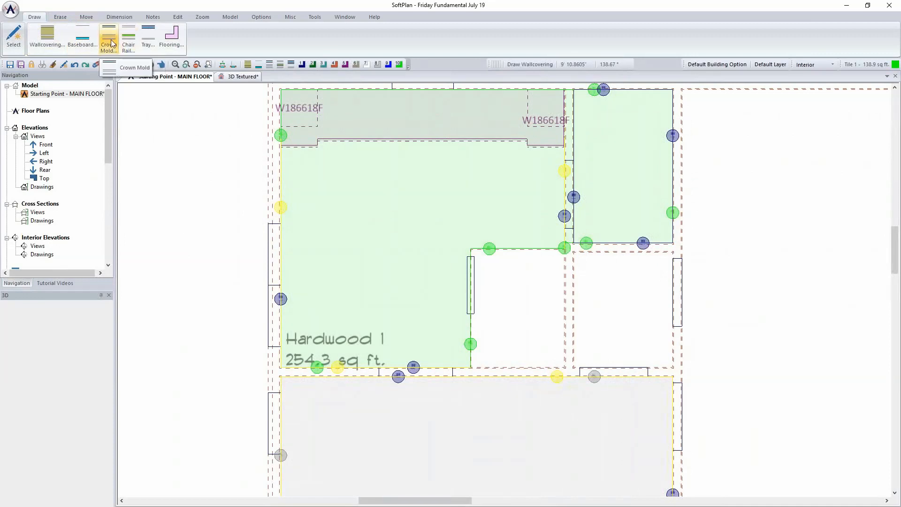
# Apply Stone Tile 1 wallcovering to the walls of the toilet room.
pyautogui.click(48, 43)
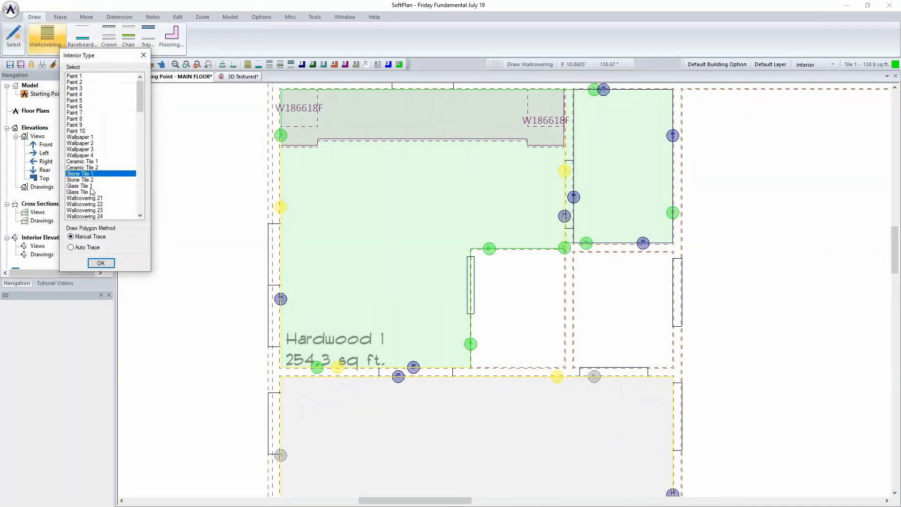
pyautogui.click(100, 263)
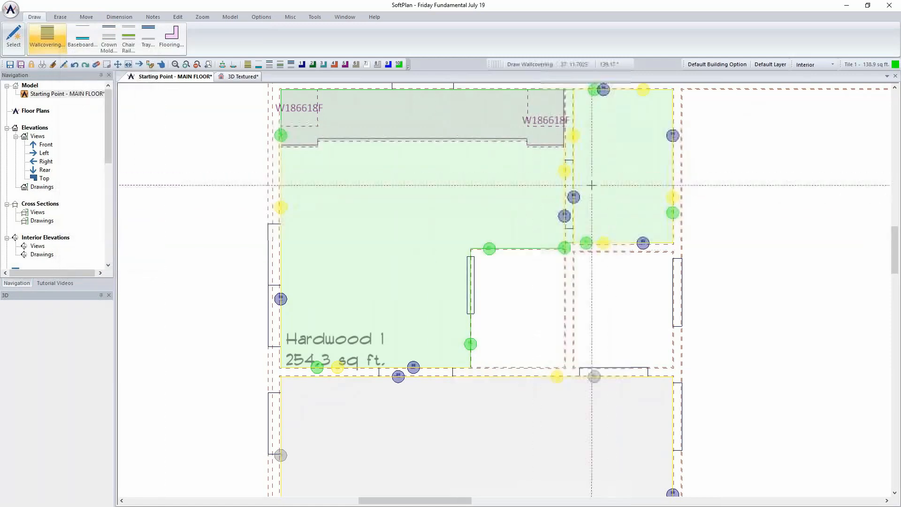
# Turn off full coverage for the Stone Tile 1 wallcovering on the bathroom's outer wall and set its height to 36 inches.
pyautogui.rightClick(280, 206)
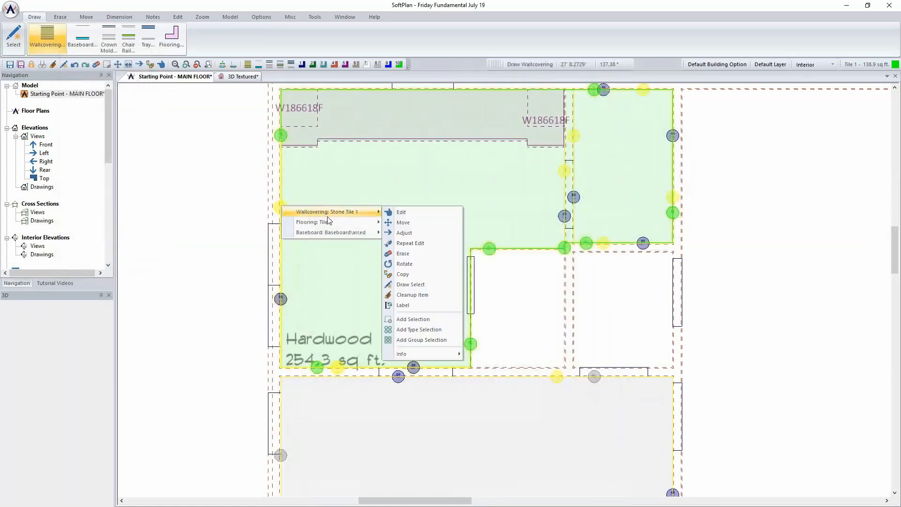
pyautogui.moveTo(327, 223)
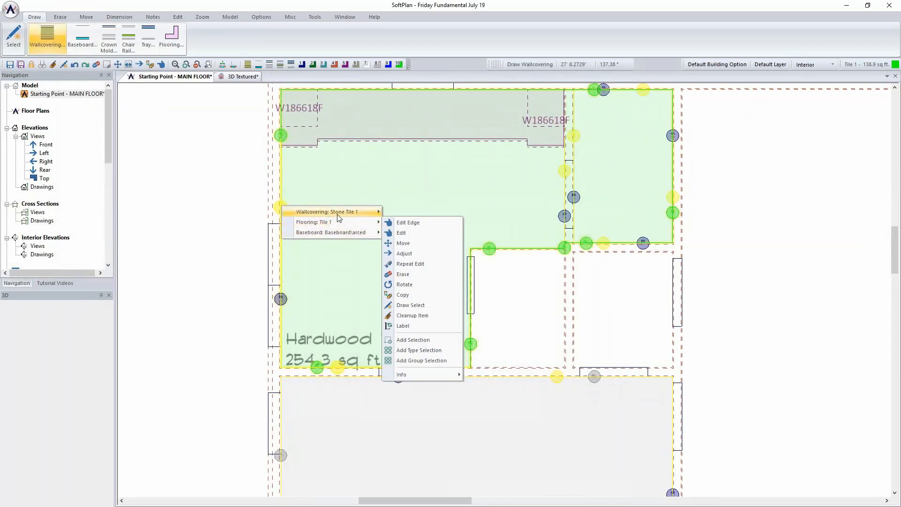
pyautogui.click(402, 213)
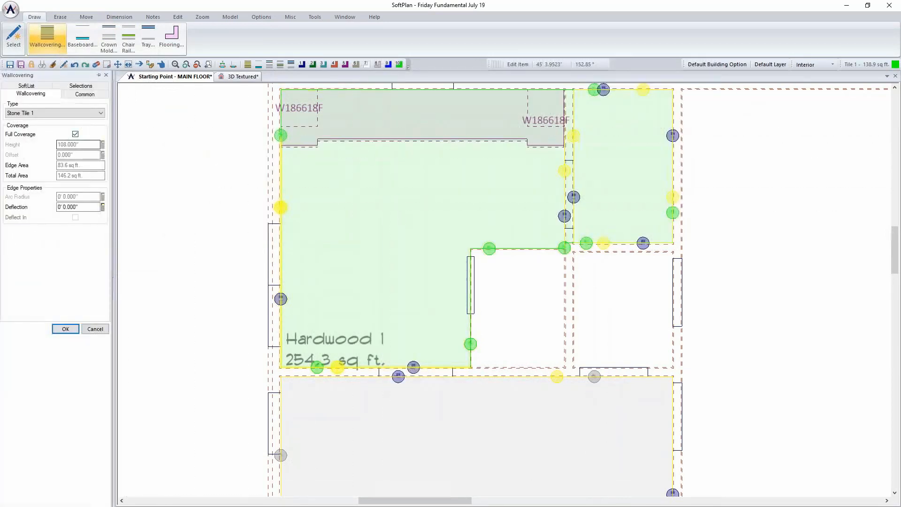
pyautogui.click(75, 134)
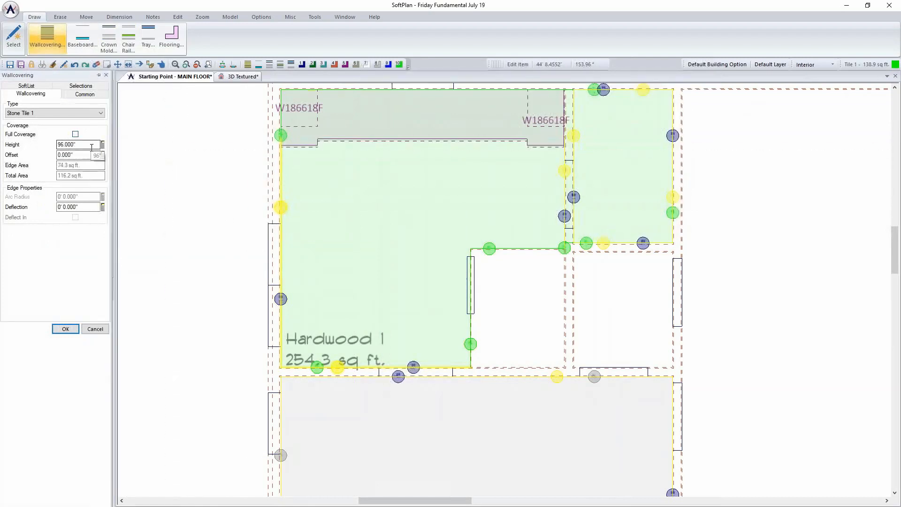
pyautogui.click(91, 146)
pyautogui.write('36')
pyautogui.press('Tab')
pyautogui.click(65, 328)
# Turn off full coverage for the toilet room's Stone Tile 1 wallcovering and match the outer wall's 36-inch height.
pyautogui.rightClick(578, 196)
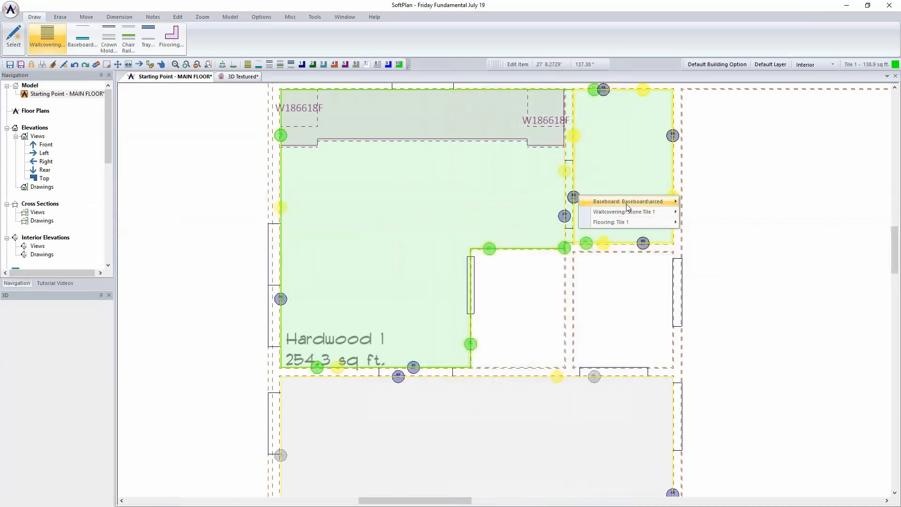
pyautogui.moveTo(652, 212)
pyautogui.click(696, 212)
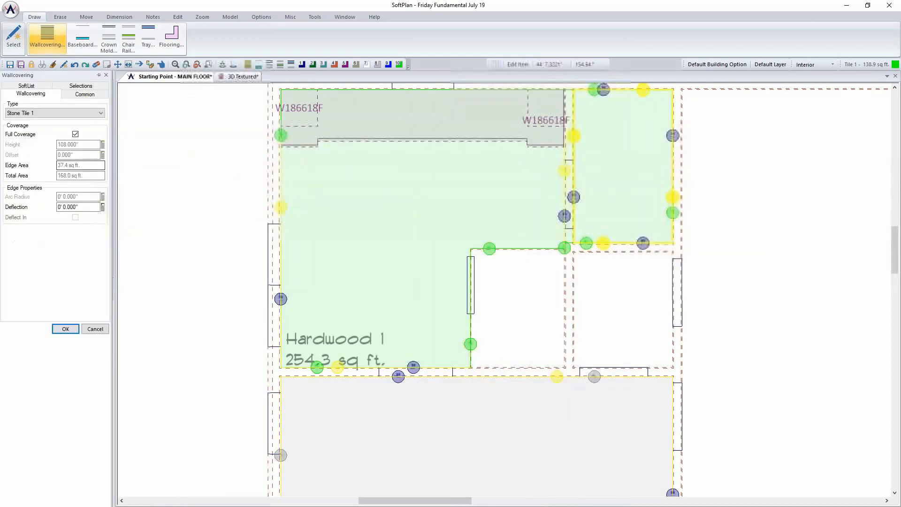
pyautogui.press('Tab')
pyautogui.click(65, 328)
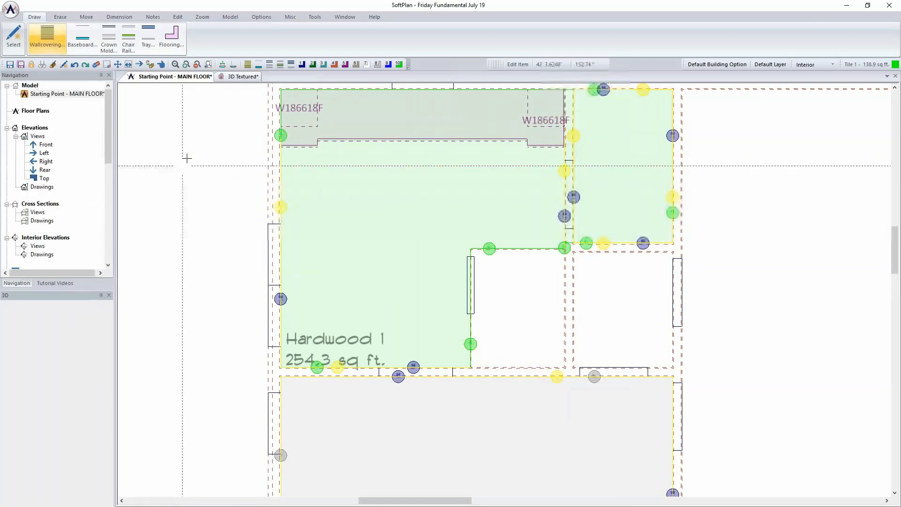
# In the textured 3D model, replace the Stone Tile 1 surface texture with Wall_Tile.JPG from the Peets tile textures.
pyautogui.click(243, 76)
pyautogui.moveTo(283, 199); pyautogui.dragTo(292, 234, button='middle')
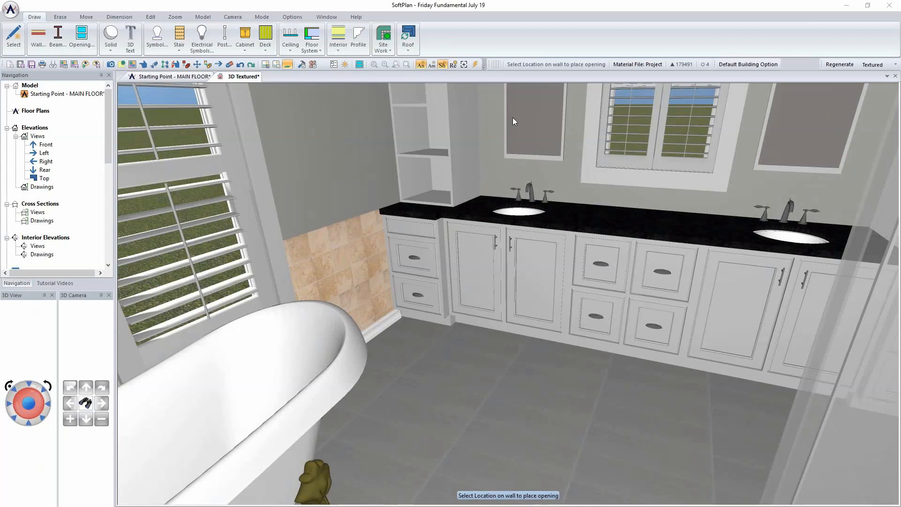
pyautogui.rightClick(365, 285)
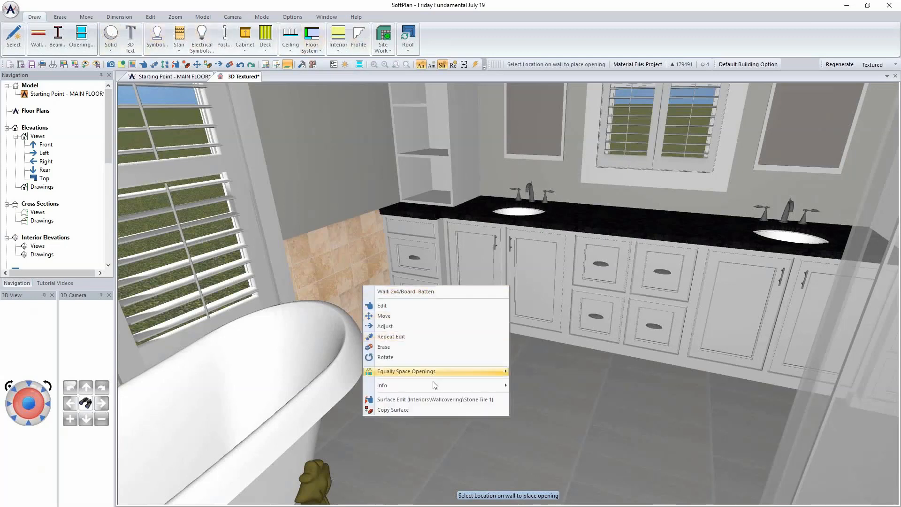
pyautogui.click(436, 398)
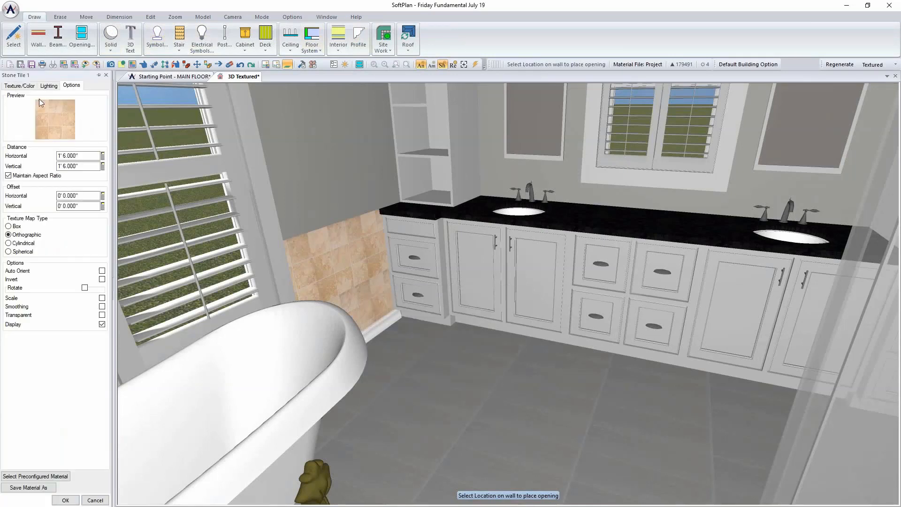
pyautogui.click(19, 85)
pyautogui.click(44, 260)
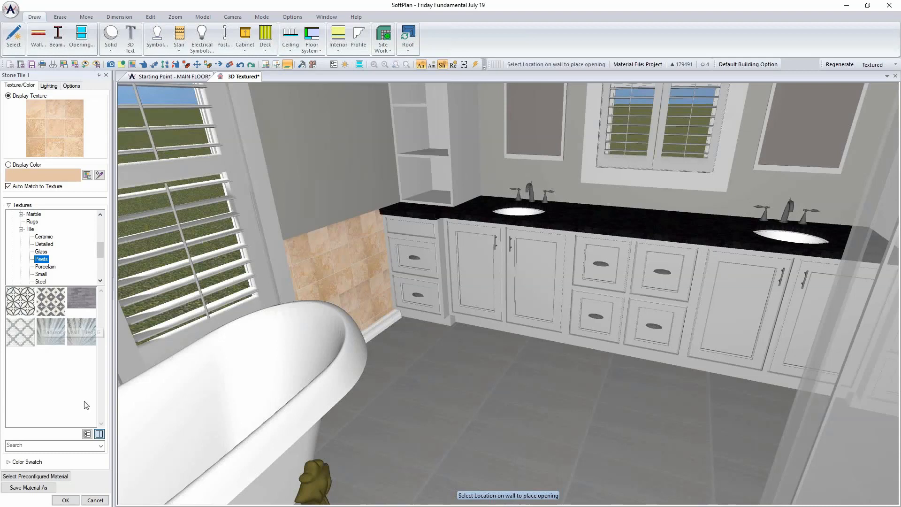
pyautogui.click(85, 299)
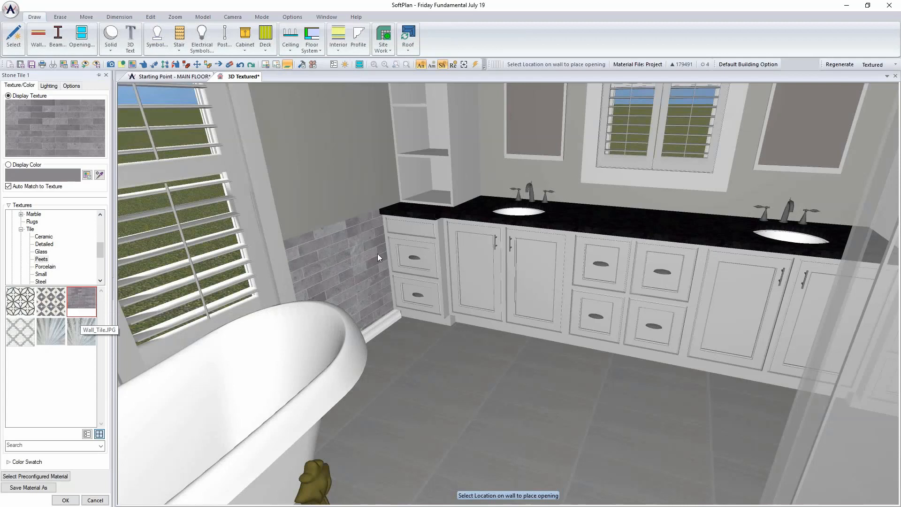
pyautogui.click(66, 500)
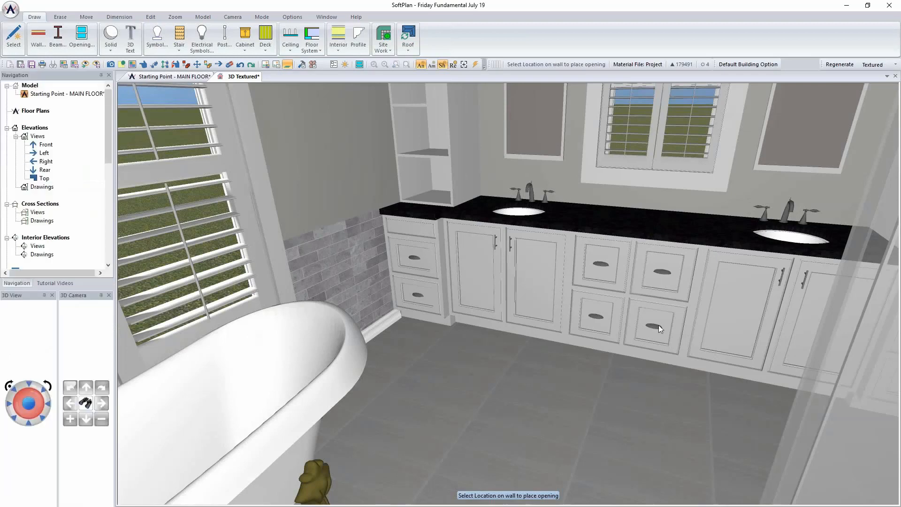
# Limit the wallcovering around the toilet room door to a 36-inch height without full coverage and check it in 3D.
pyautogui.press('Up')
pyautogui.press('Right')
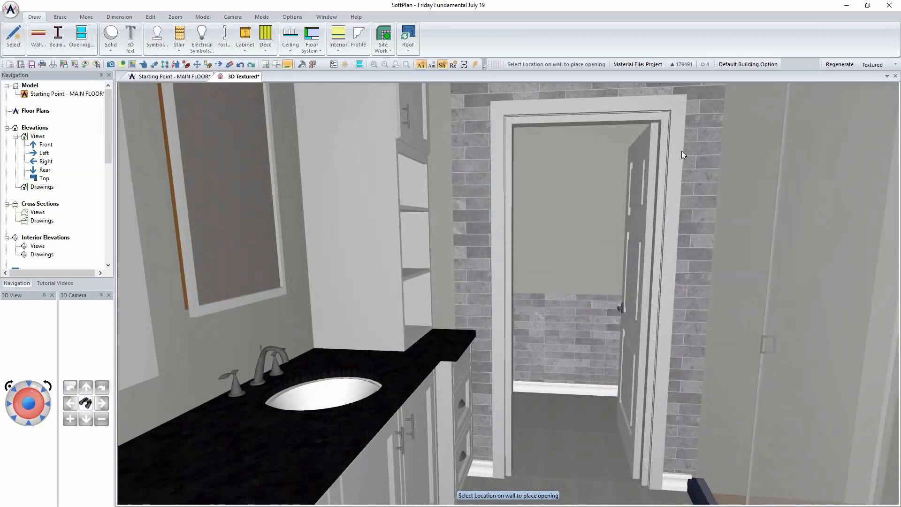
pyautogui.press('pageup')
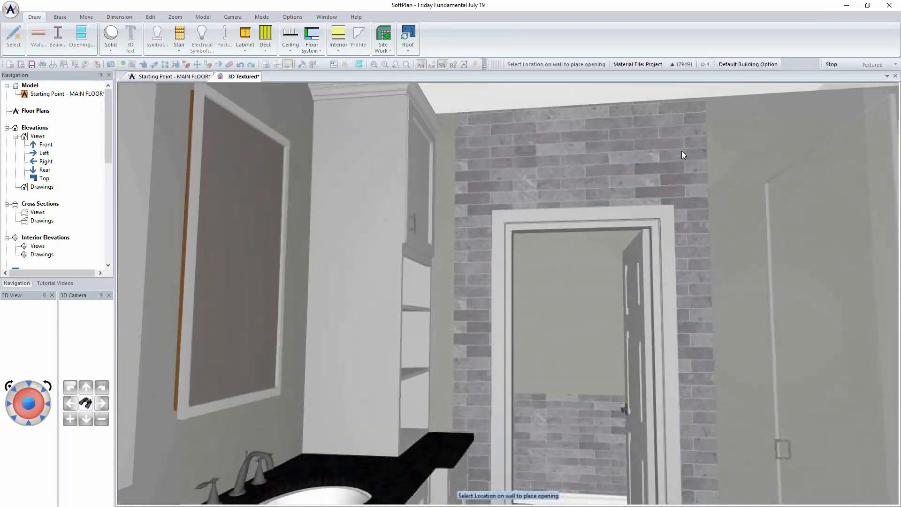
pyautogui.click(174, 76)
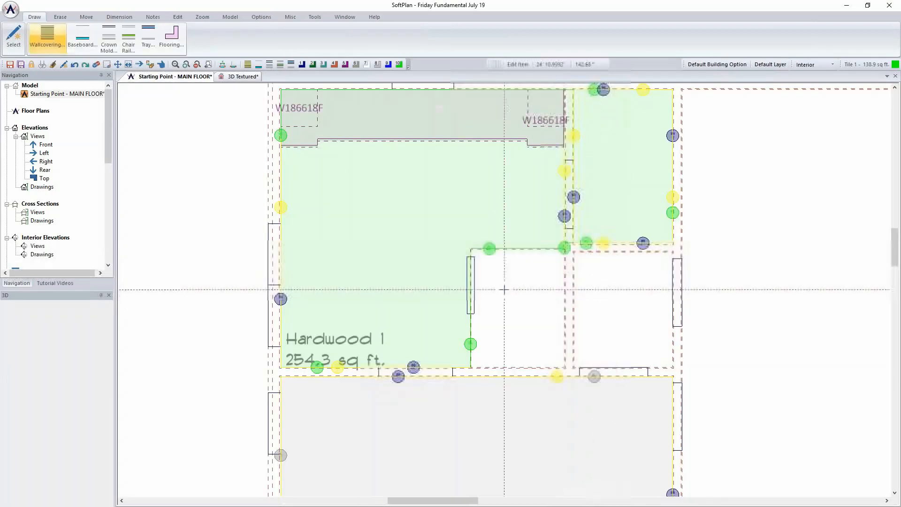
pyautogui.scroll(2, 744, 221)
pyautogui.click(391, 214)
pyautogui.moveTo(469, 229)
pyautogui.click(529, 234)
pyautogui.click(75, 135)
pyautogui.doubleClick(75, 144)
pyautogui.write('36.000"')
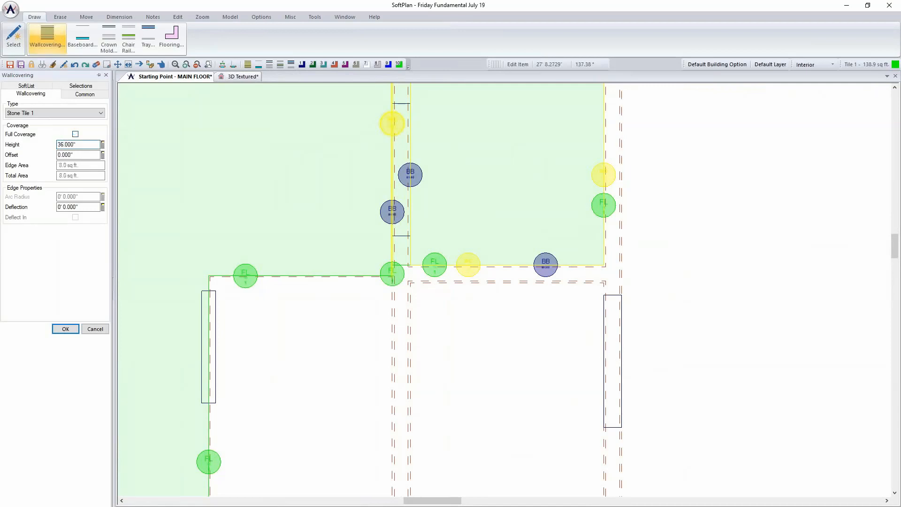
pyautogui.click(65, 329)
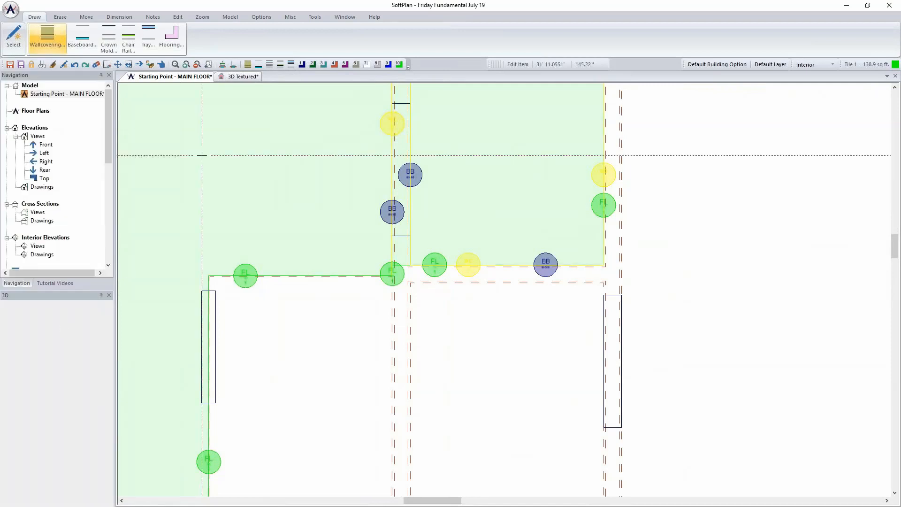
pyautogui.click(238, 76)
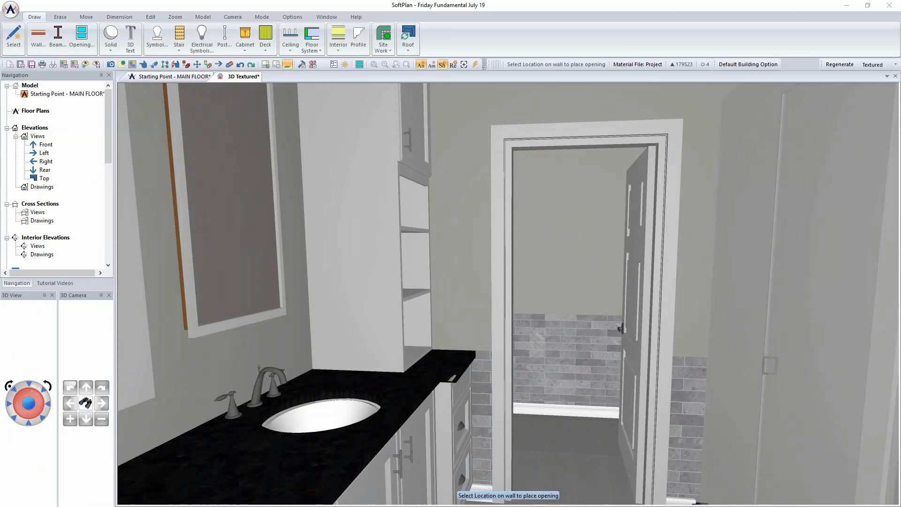
# Start a chair rail in the main floor plan using the curved profile from the Chair Rail library.
pyautogui.click(193, 78)
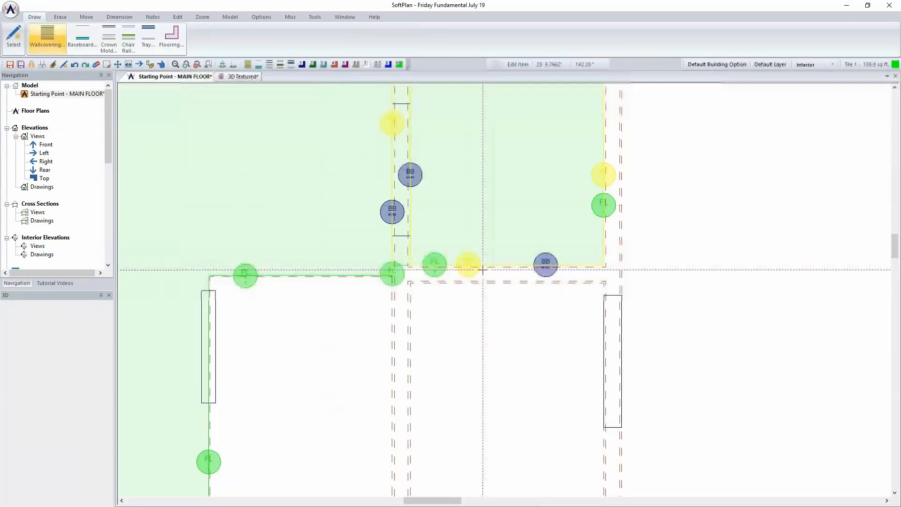
pyautogui.moveTo(422, 238); pyautogui.dragTo(485, 238, button='middle')
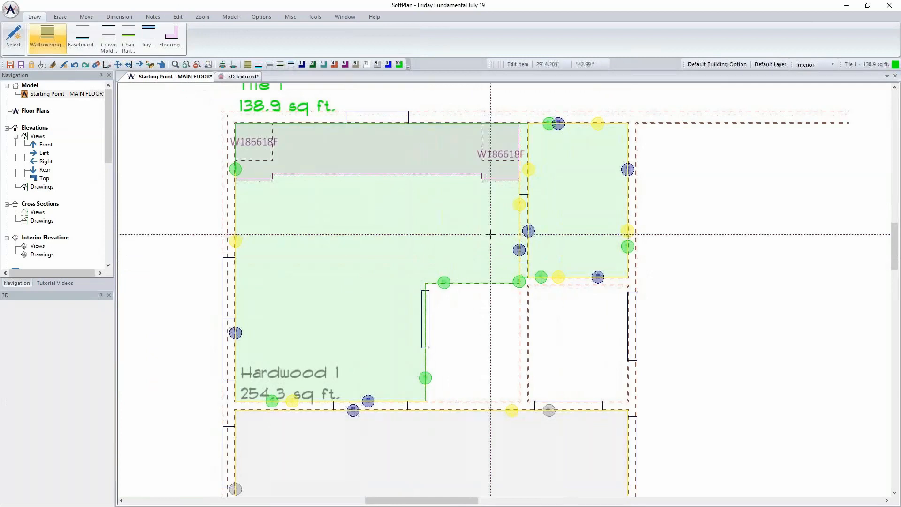
pyautogui.press('Escape')
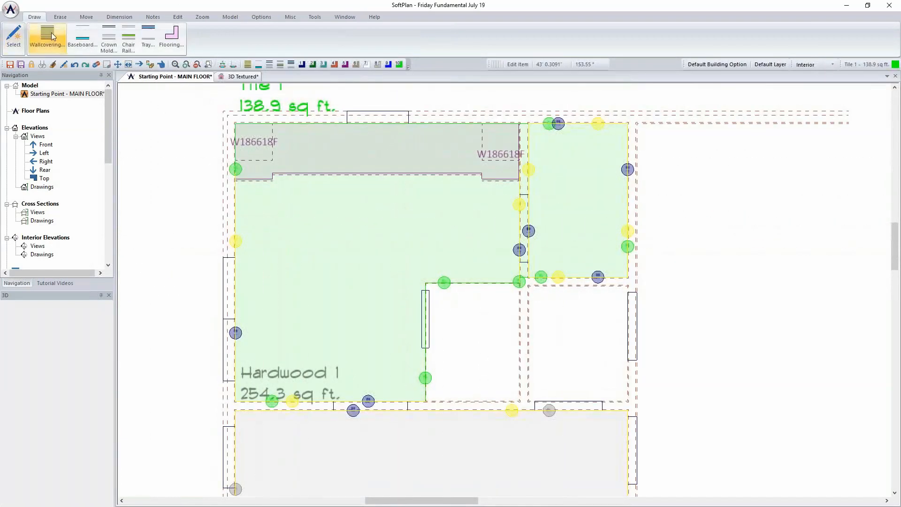
pyautogui.click(129, 38)
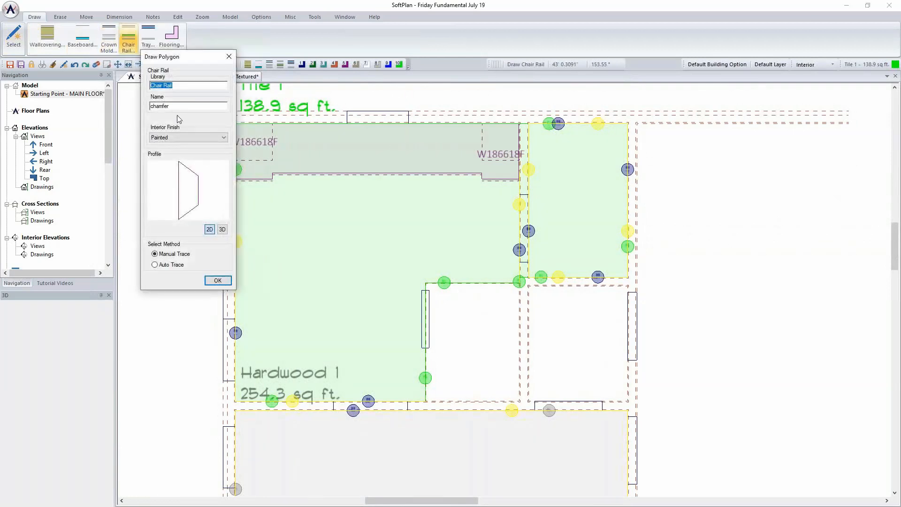
pyautogui.click(178, 106)
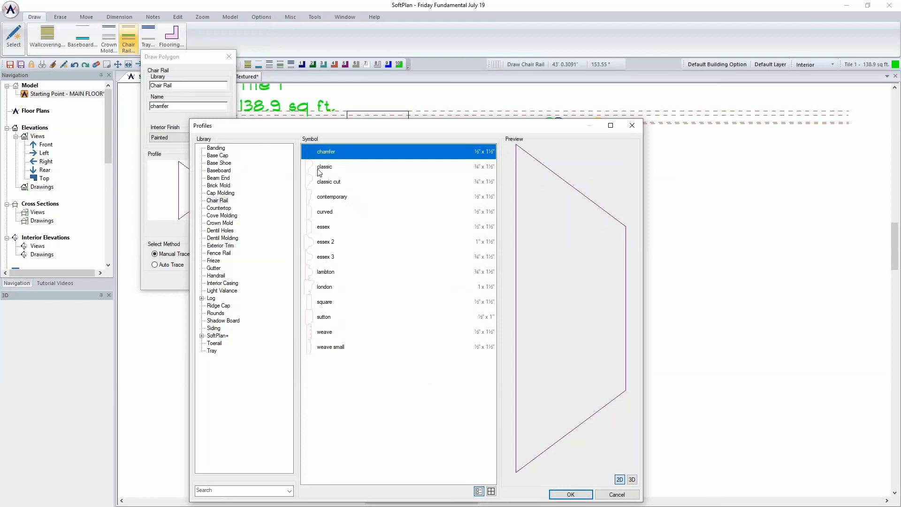
pyautogui.click(329, 212)
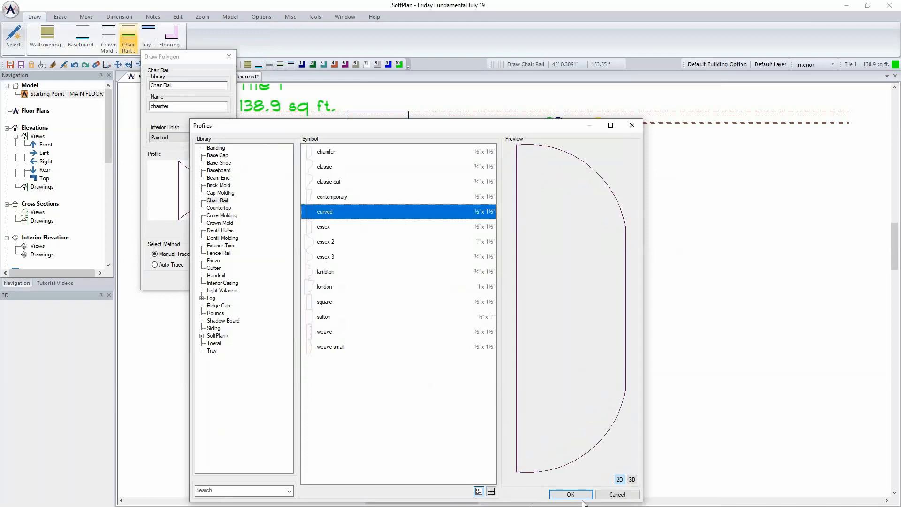
pyautogui.click(571, 494)
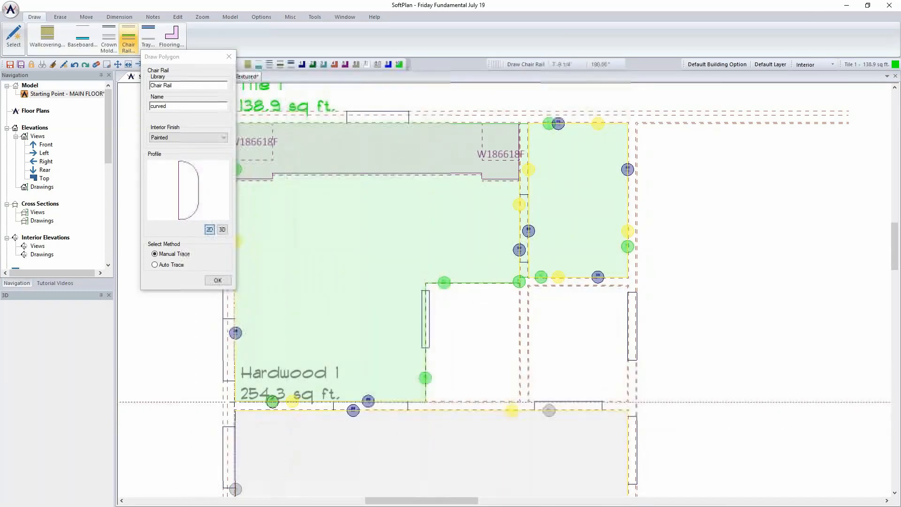
pyautogui.click(233, 382)
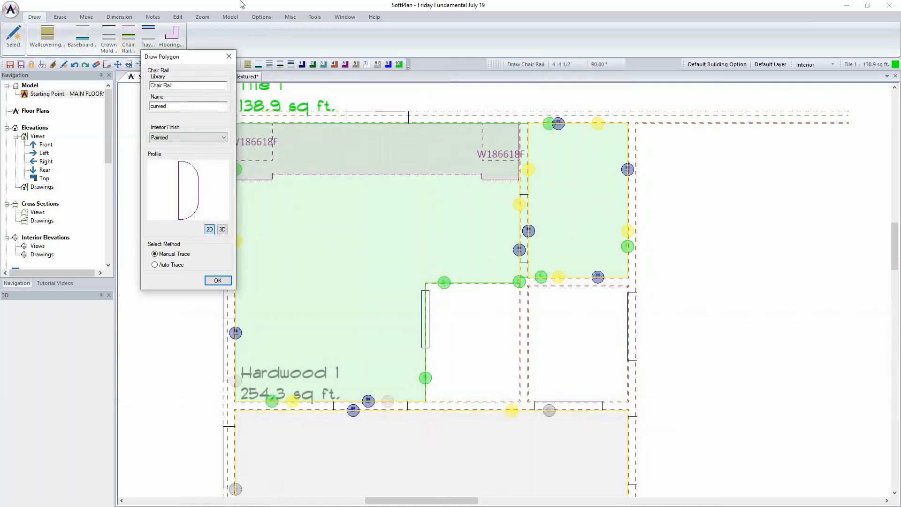
pyautogui.click(218, 280)
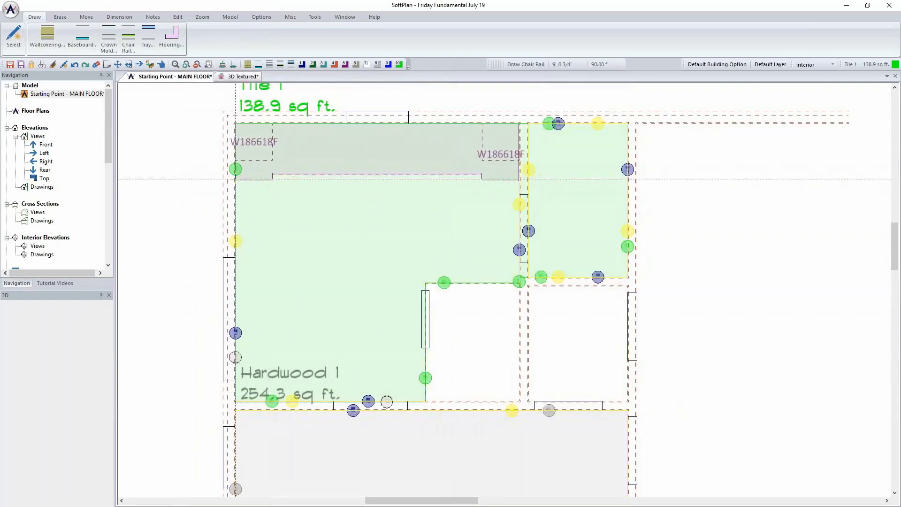
pyautogui.click(235, 178)
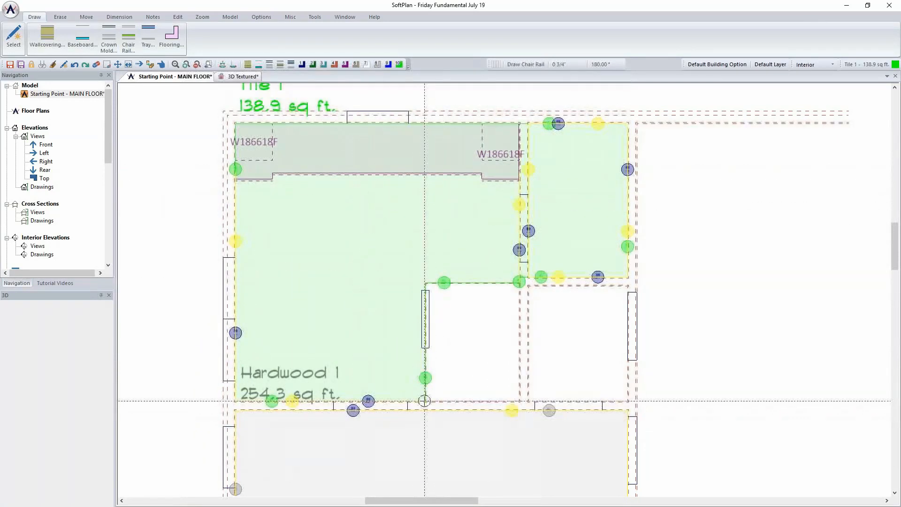
# Manually trace the curved chair rail along the main bathroom's walls, around behind the vanity and down to the inner corner by the toilet room.
pyautogui.click(234, 401)
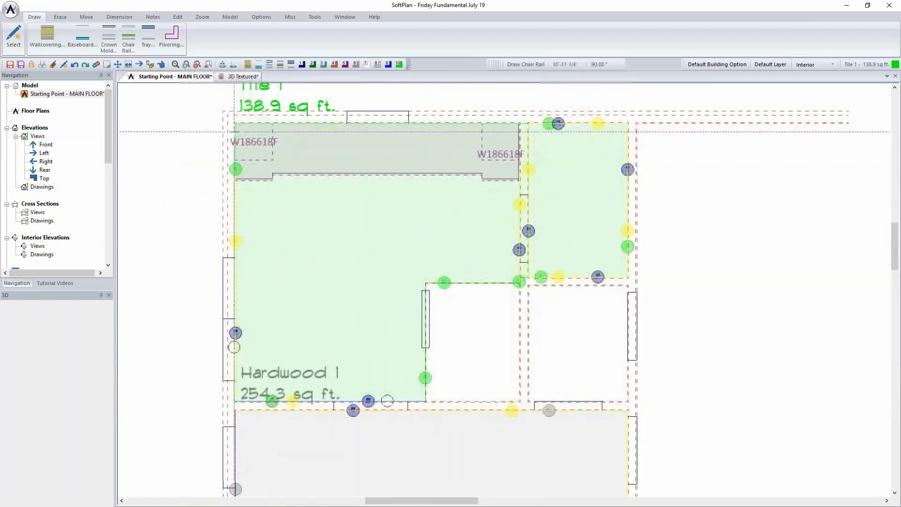
pyautogui.click(234, 122)
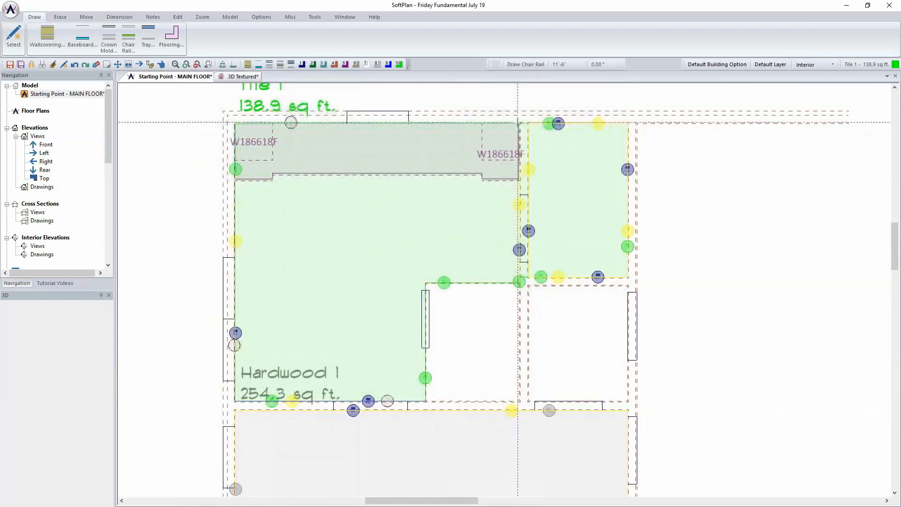
pyautogui.click(519, 122)
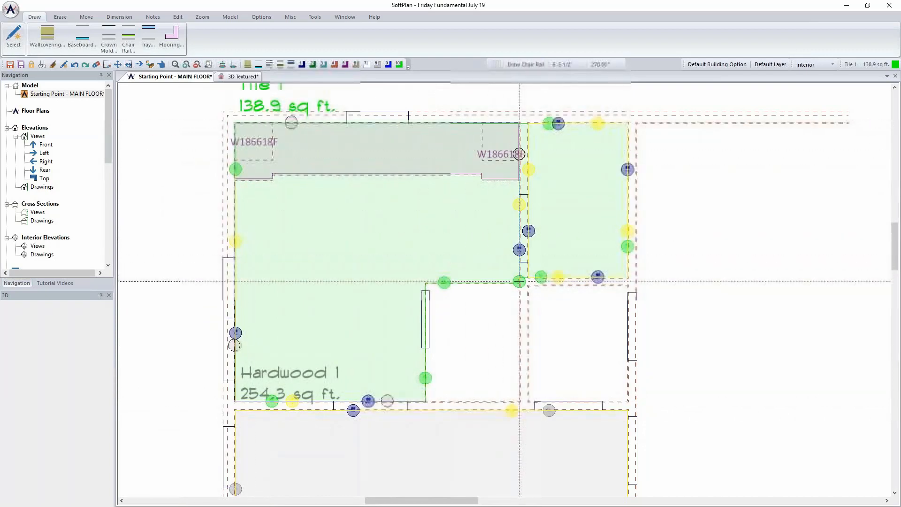
pyautogui.click(519, 283)
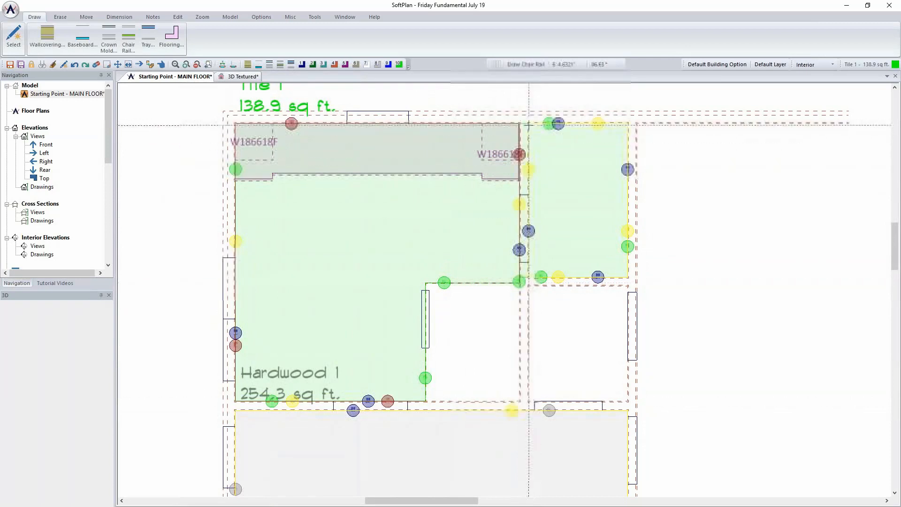
# Trace the curved chair rail manually around all four walls of the toilet room.
pyautogui.click(528, 278)
pyautogui.click(628, 277)
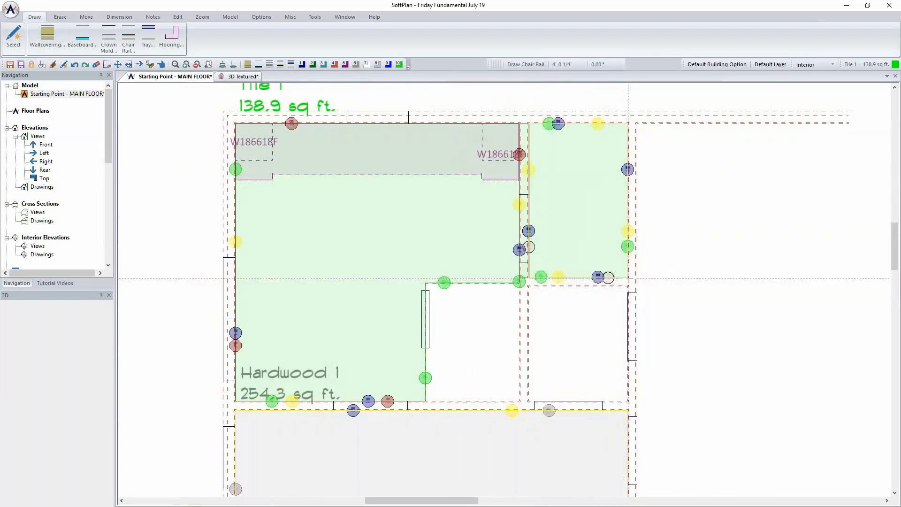
pyautogui.click(628, 123)
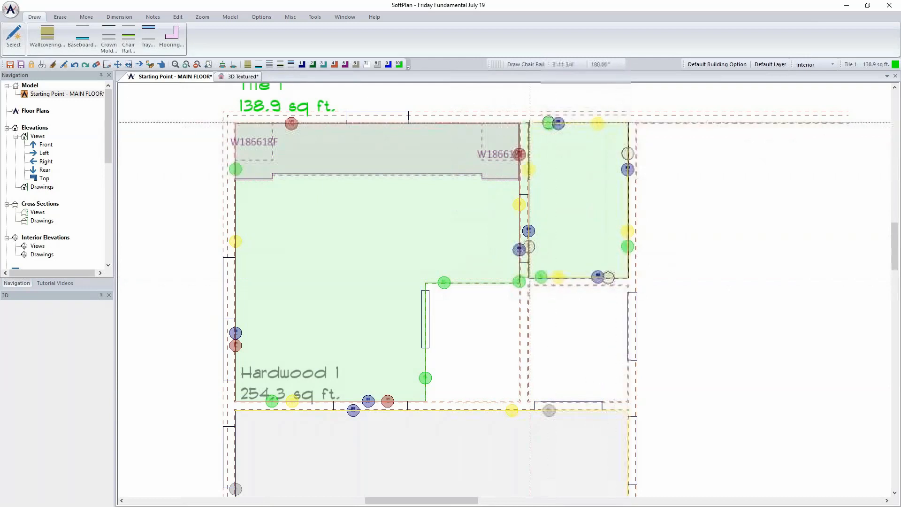
pyautogui.click(528, 123)
# Set the main bathroom chair rail's elevation offset to 3' 0" up and repeat the edit on the toilet room's chair rail.
pyautogui.rightClick(237, 352)
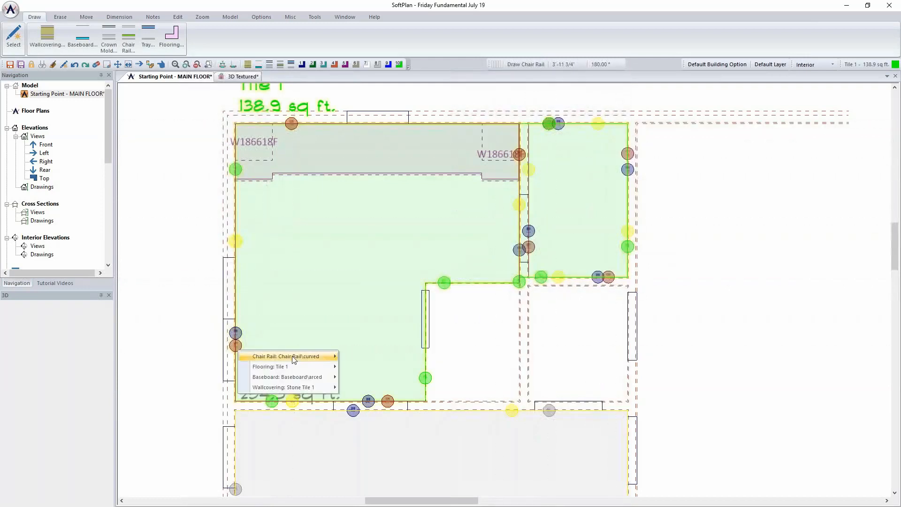
pyautogui.moveTo(300, 357)
pyautogui.click(358, 357)
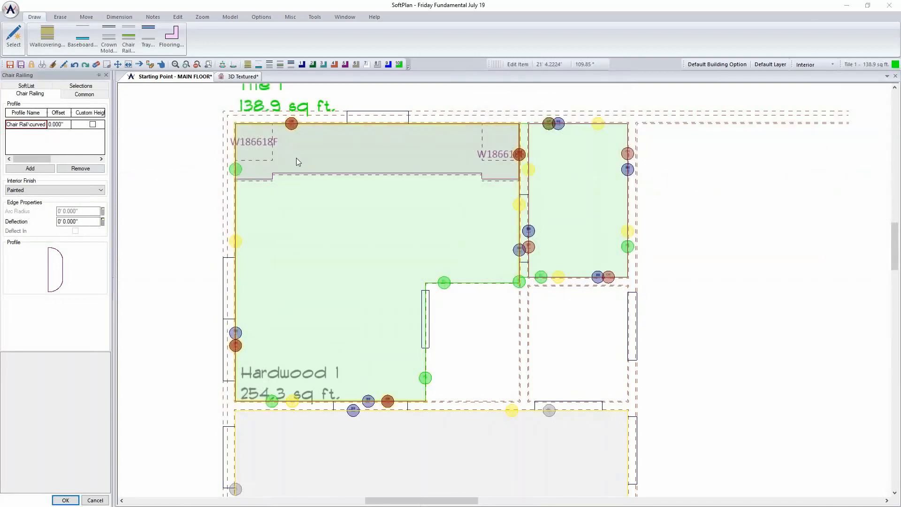
pyautogui.moveTo(48, 159); pyautogui.dragTo(82, 160)
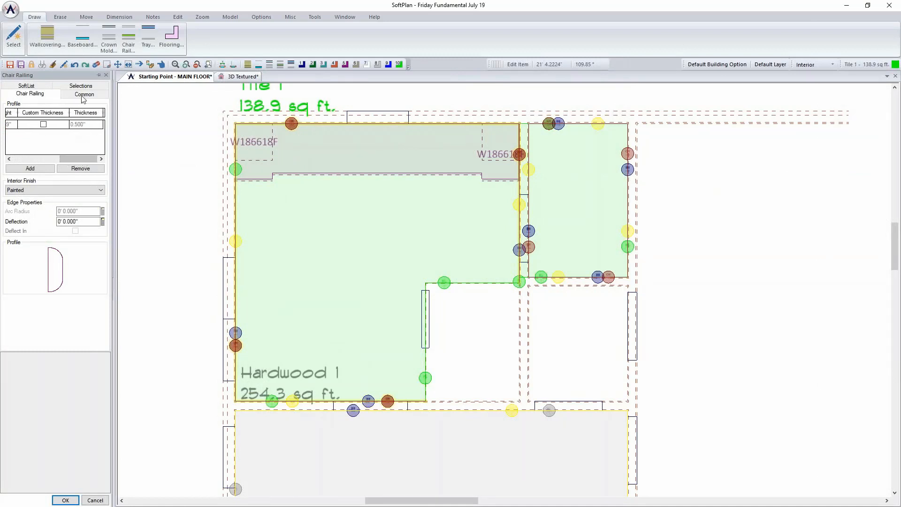
pyautogui.click(85, 94)
pyautogui.doubleClick(80, 223)
pyautogui.write('3\' 0.000"')
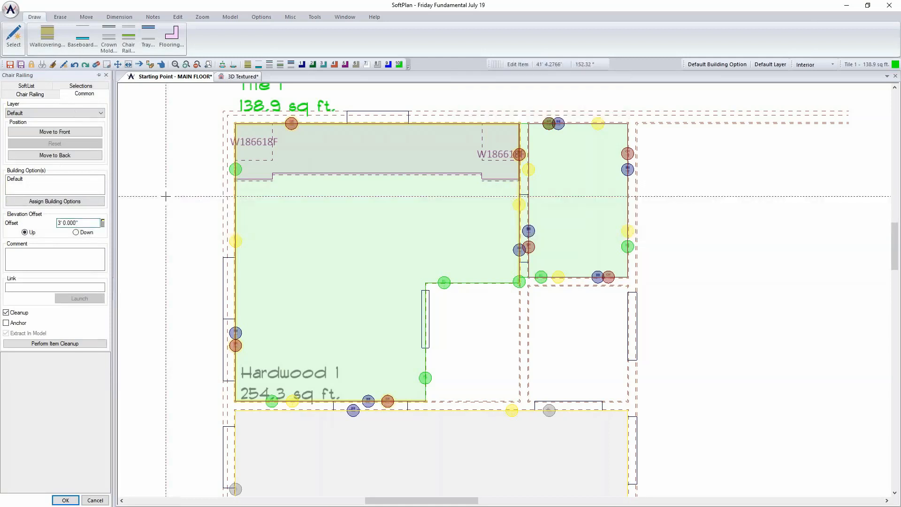
pyautogui.click(65, 500)
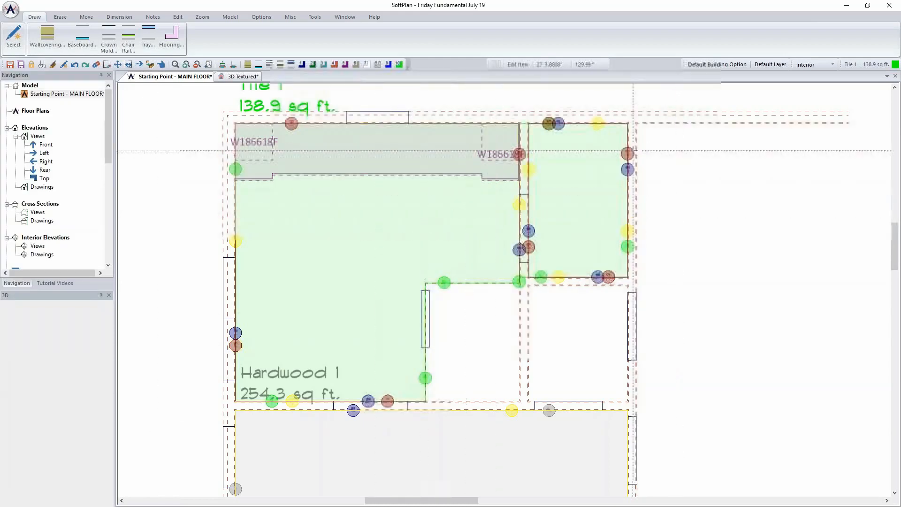
pyautogui.rightClick(637, 154)
pyautogui.press('Escape')
# Inspect the chair rail's height above the wall tile in the textured 3D model, looking toward the vanity and toilet room door.
pyautogui.click(243, 76)
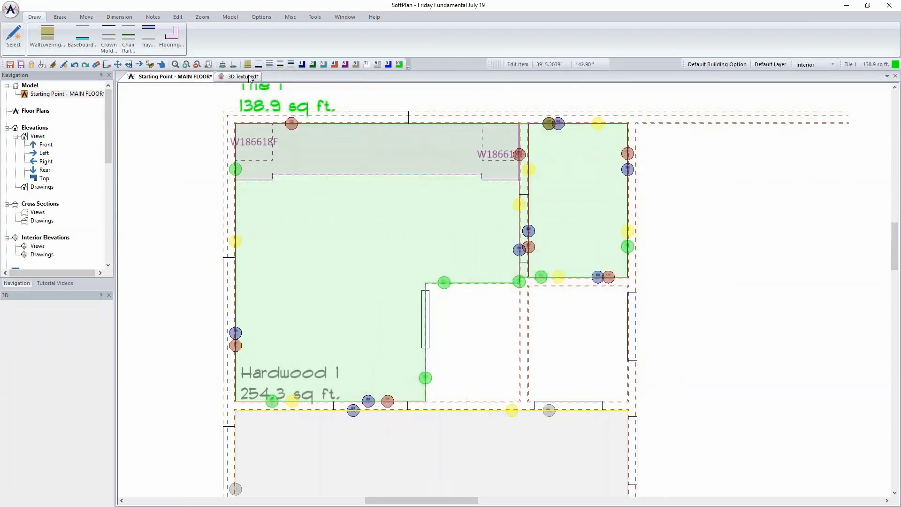
pyautogui.moveTo(300, 207); pyautogui.dragTo(601, 356)
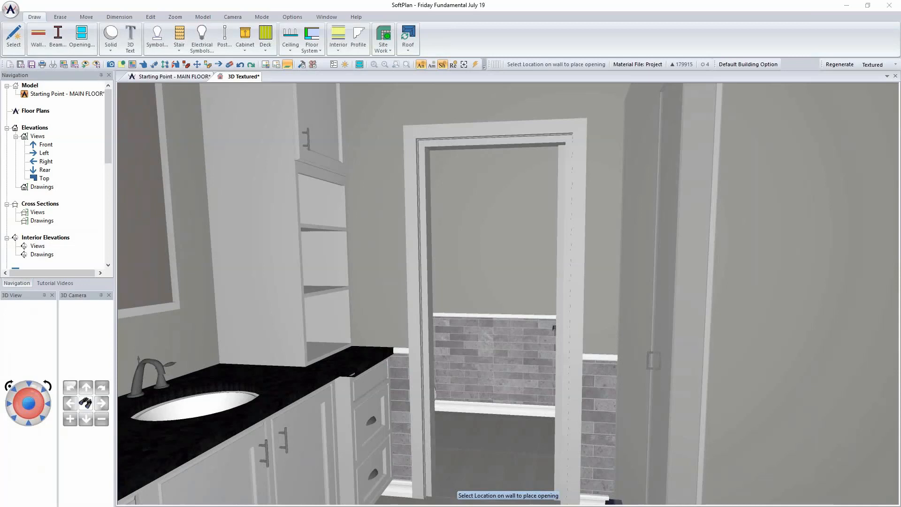
pyautogui.moveTo(255, 356); pyautogui.dragTo(220, 346, button='middle')
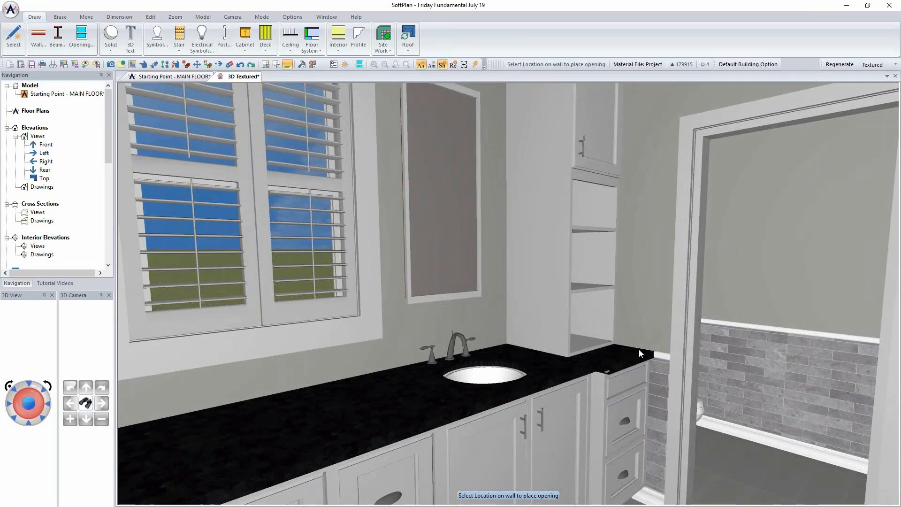
# In the main floor plan, manually trace a Stone Tile 2 wallcovering around the main bathroom's walls, adding it over the identical polygon.
pyautogui.click(189, 78)
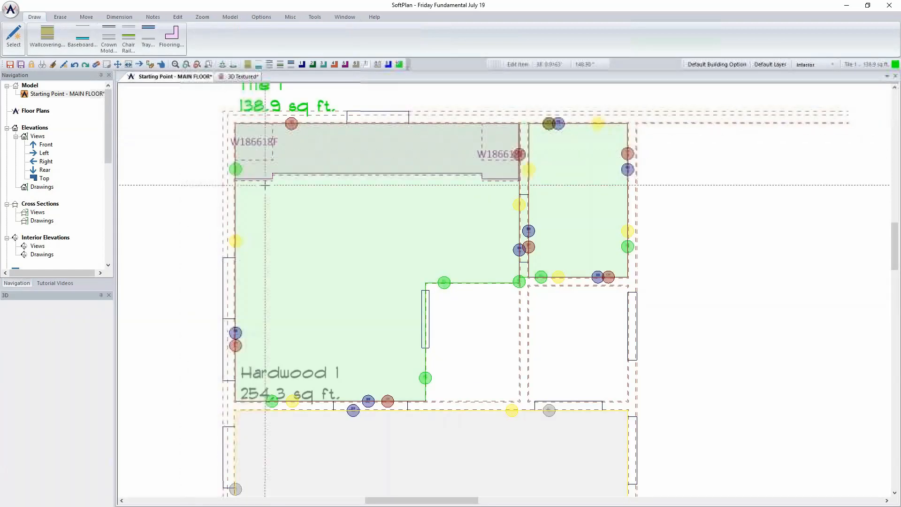
pyautogui.click(52, 41)
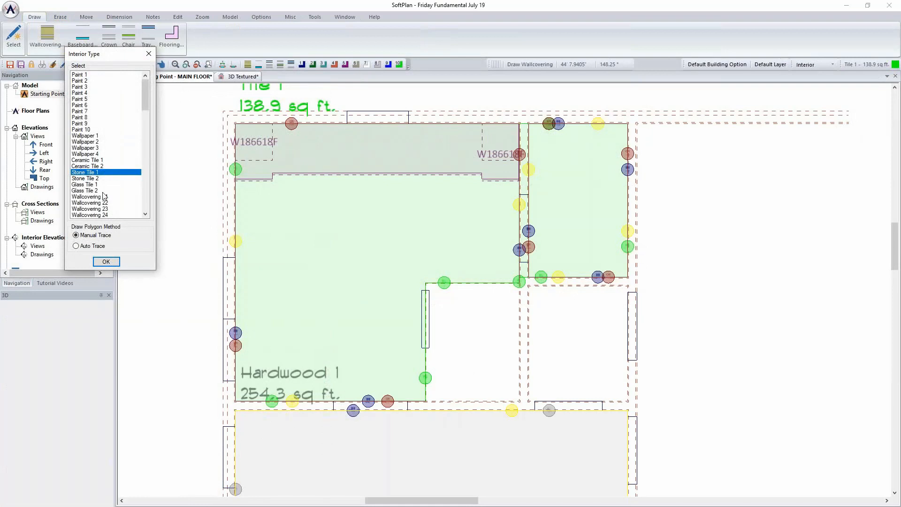
pyautogui.click(95, 179)
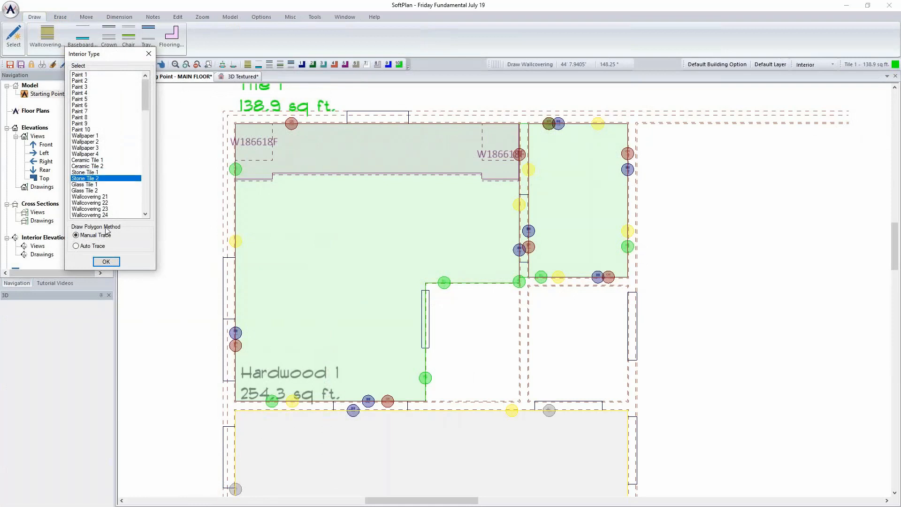
pyautogui.click(106, 261)
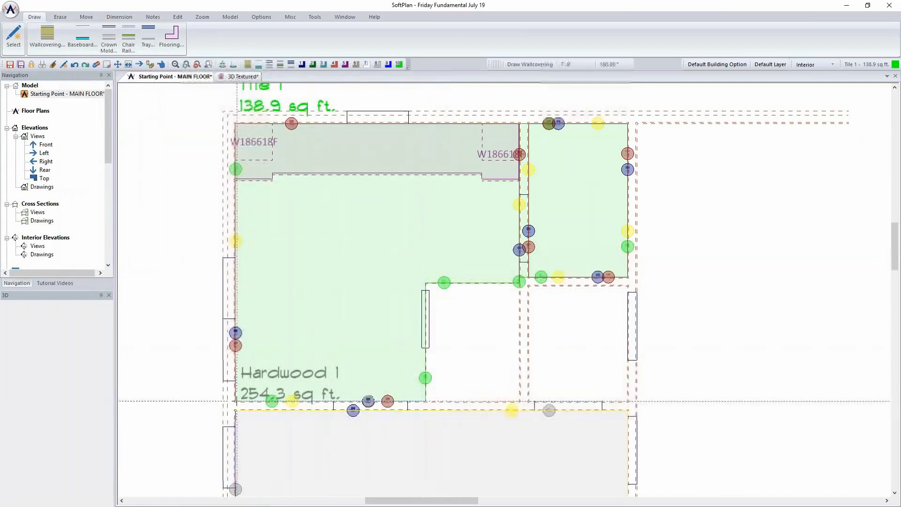
pyautogui.click(235, 123)
pyautogui.click(519, 122)
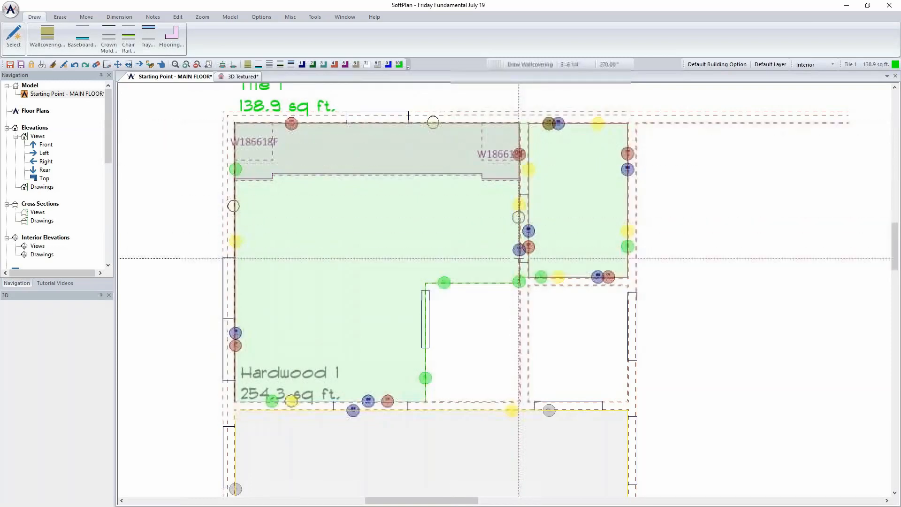
pyautogui.click(519, 283)
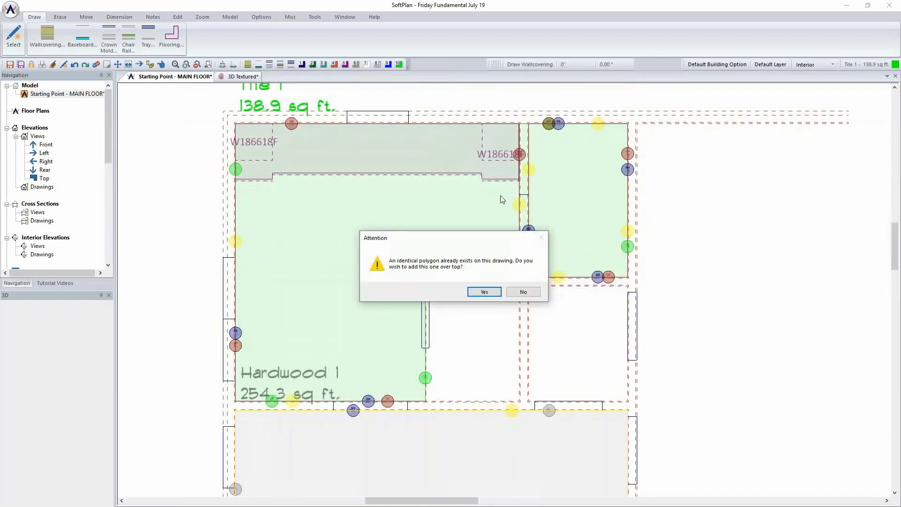
pyautogui.click(498, 292)
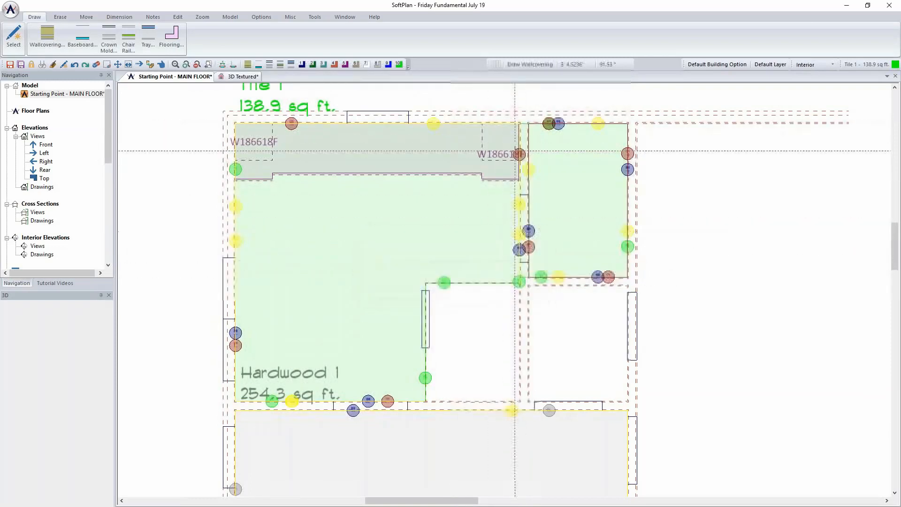
# Trace another Stone Tile 2 wallcovering around the toilet room's walls, adding it over the identical polygon.
pyautogui.click(528, 123)
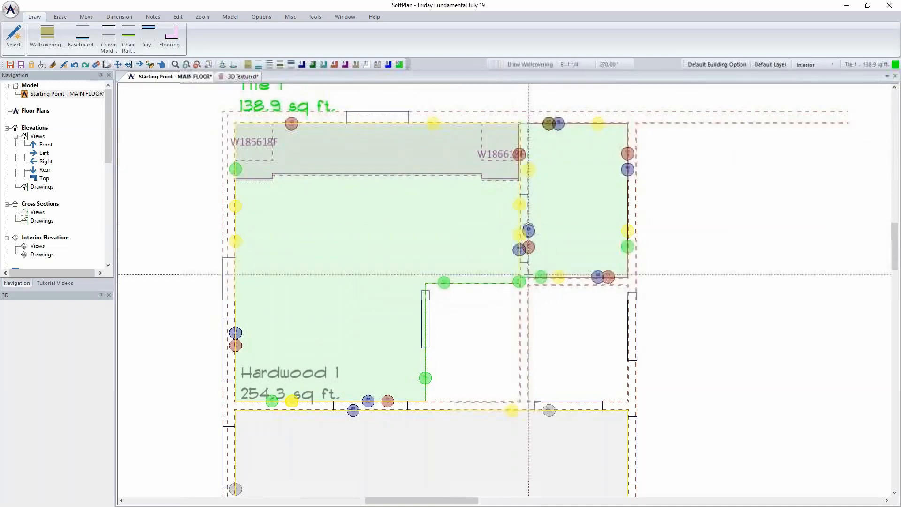
pyautogui.click(528, 275)
pyautogui.click(627, 276)
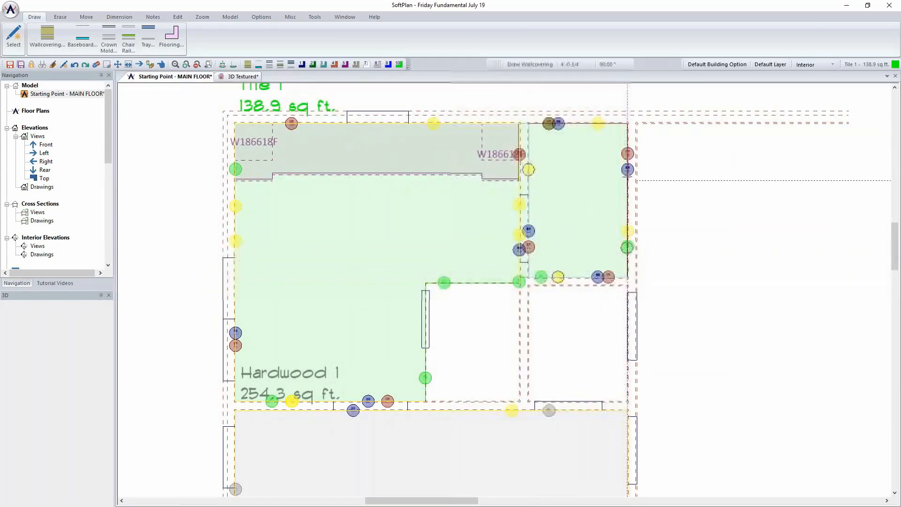
pyautogui.click(628, 123)
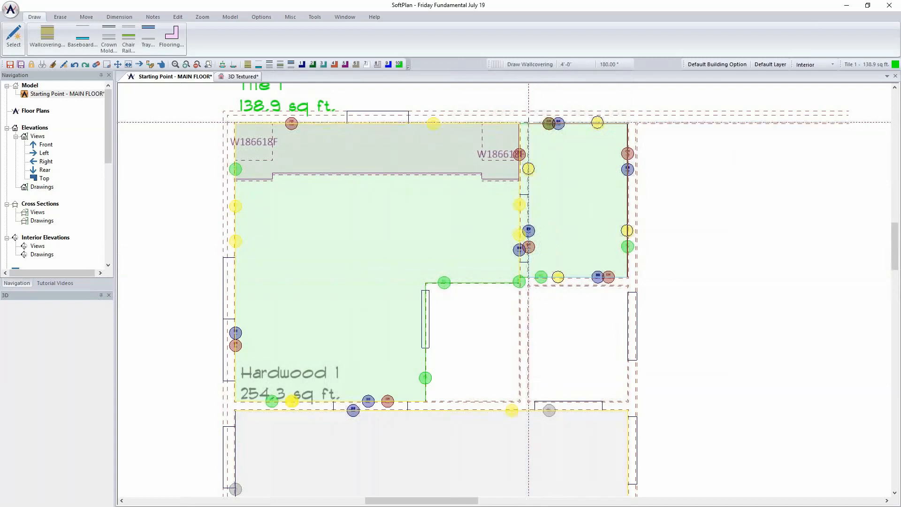
pyautogui.click(528, 123)
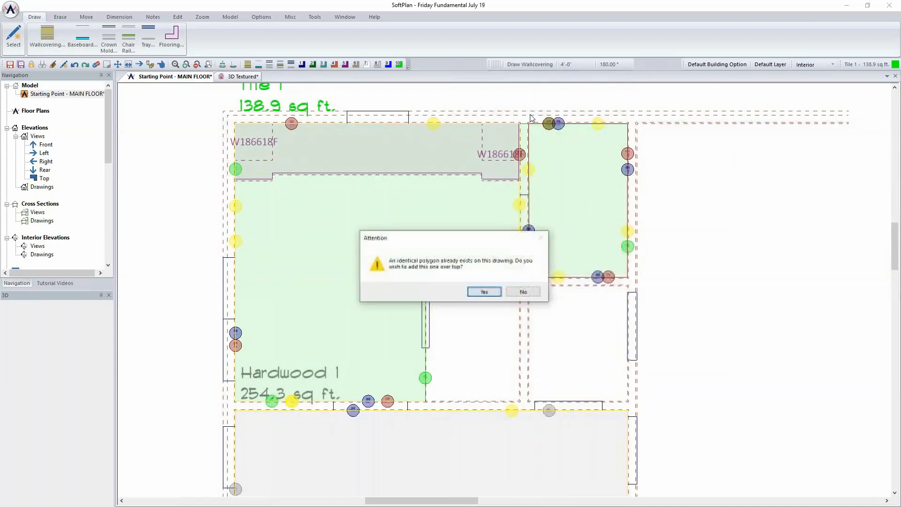
pyautogui.click(485, 292)
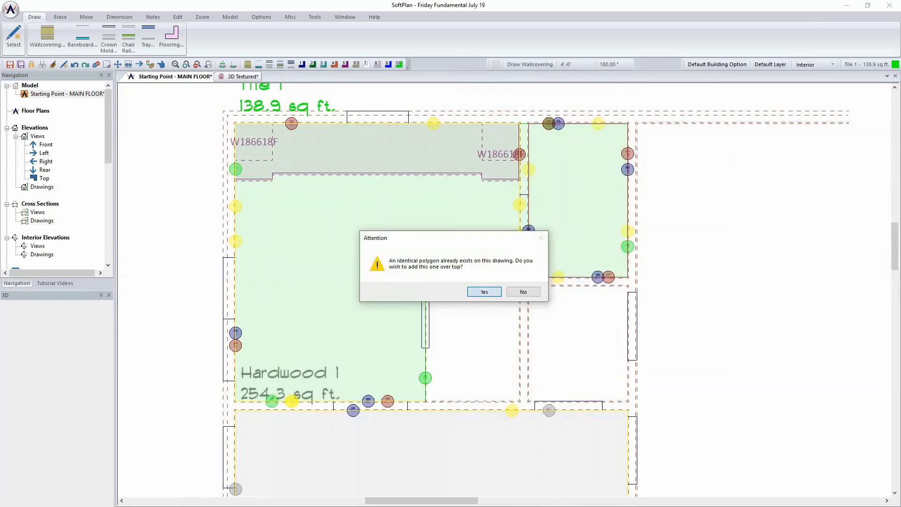
# Turn off full coverage for the main bathroom's Stone Tile 2 wallcovering and set its height to 6" and offset to 36".
pyautogui.rightClick(235, 225)
pyautogui.moveTo(293, 272)
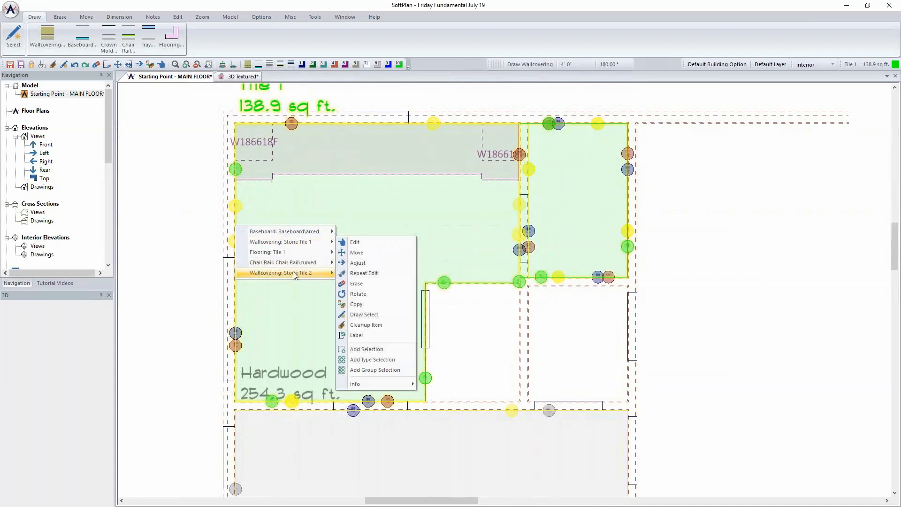
pyautogui.click(360, 273)
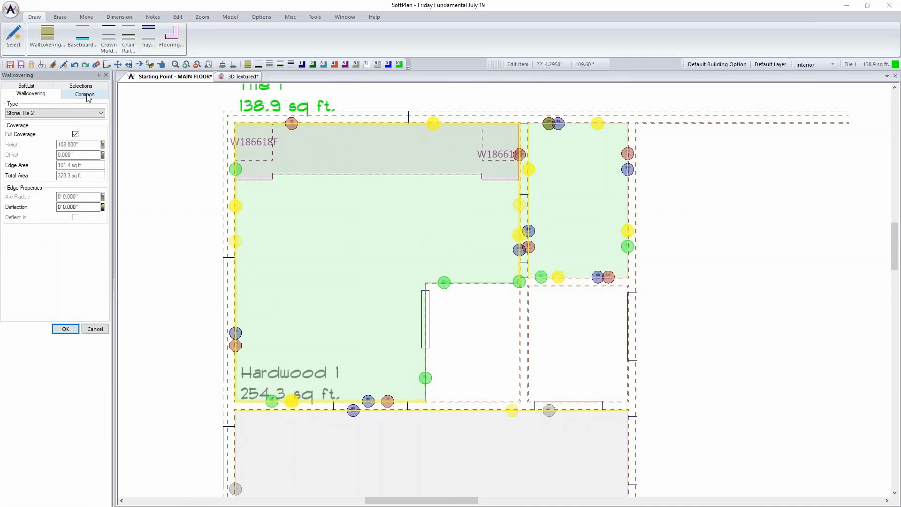
pyautogui.click(75, 134)
pyautogui.doubleClick(80, 145)
pyautogui.write('96')
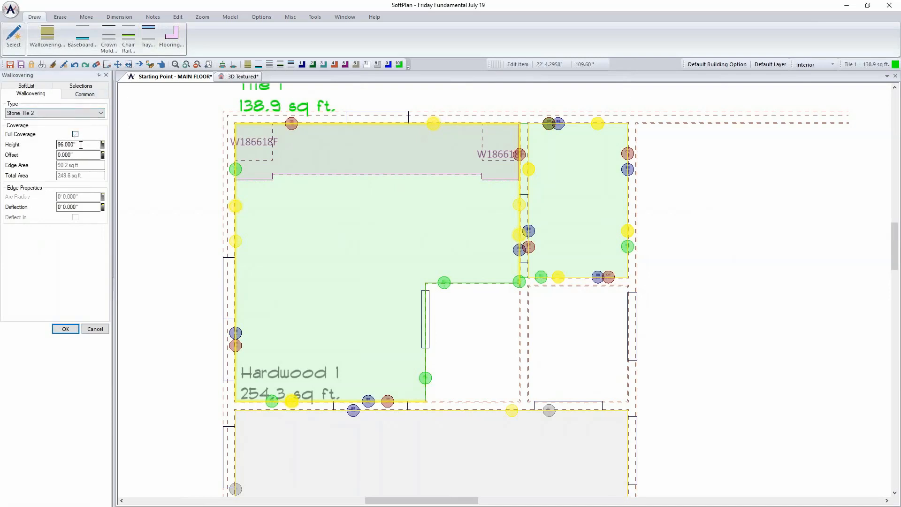
pyautogui.doubleClick(88, 153)
pyautogui.doubleClick(83, 145)
pyautogui.write('6')
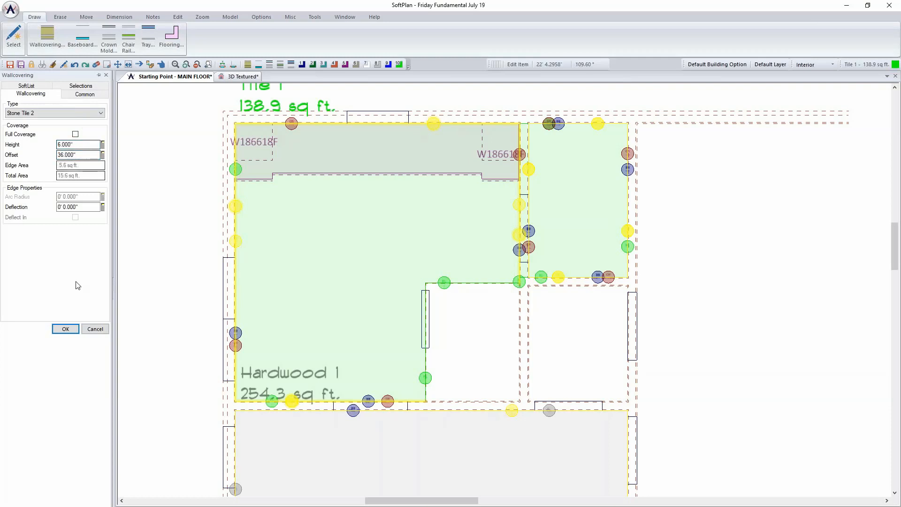
pyautogui.click(65, 328)
# Repeat the height and offset edit on the toilet room's Stone Tile 2 wallcovering and check it in the textured 3D model.
pyautogui.click(627, 232)
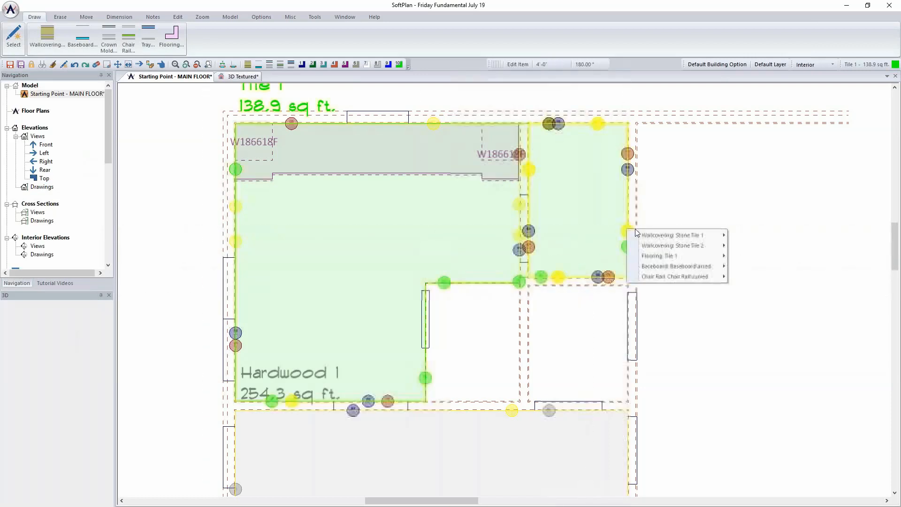
pyautogui.moveTo(685, 246)
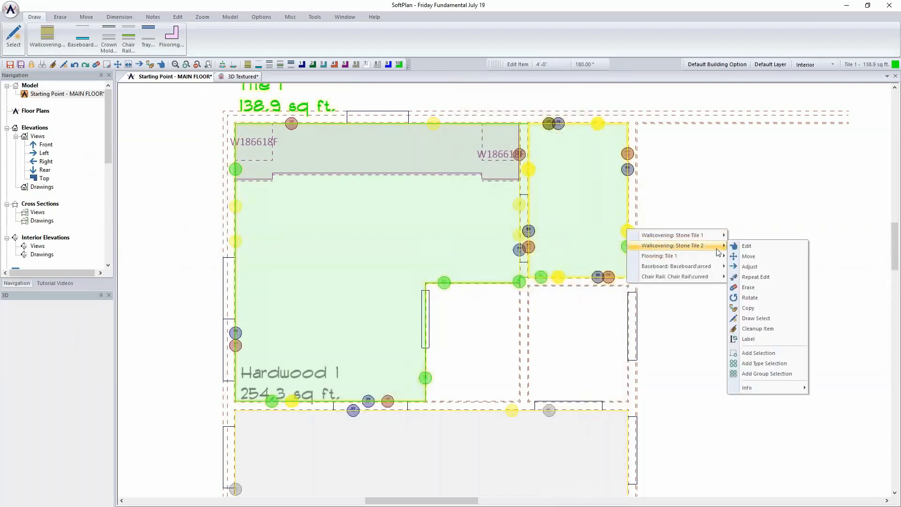
pyautogui.click(765, 278)
pyautogui.click(240, 76)
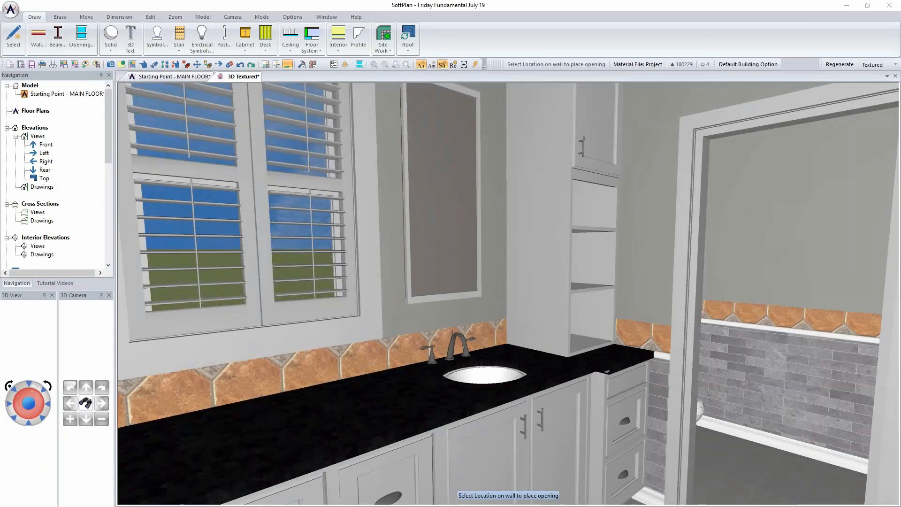
# Change the Stone Tile 2 accent band's surface texture to the blue mosaic from Daltile's Glass Reflections Blends.
pyautogui.rightClick(362, 359)
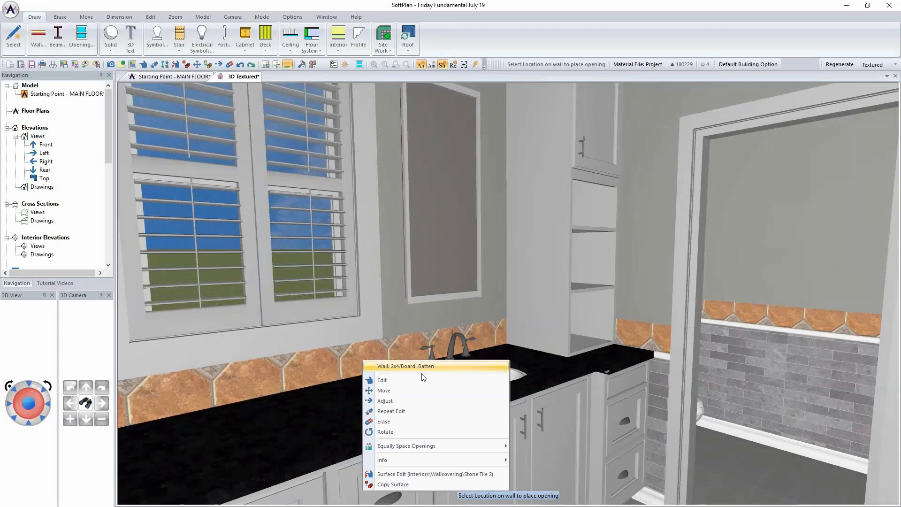
pyautogui.click(425, 475)
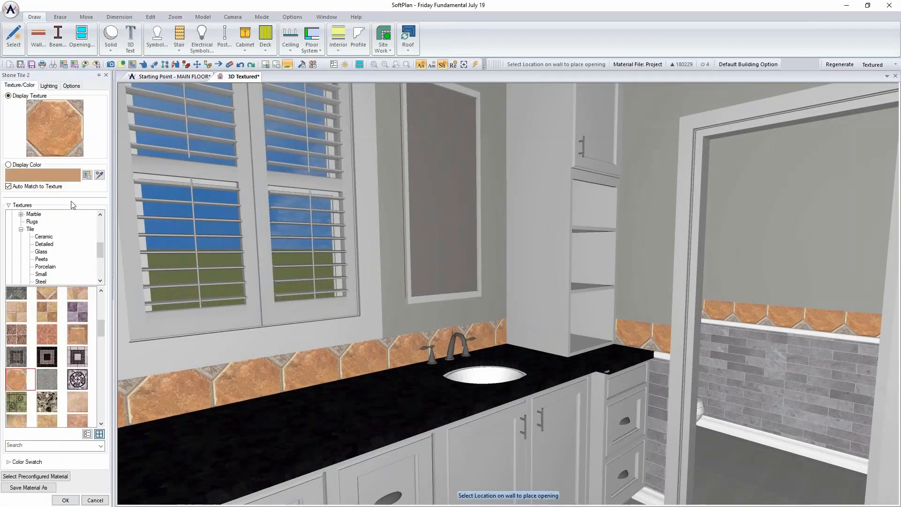
pyautogui.scroll(-3, 56, 251)
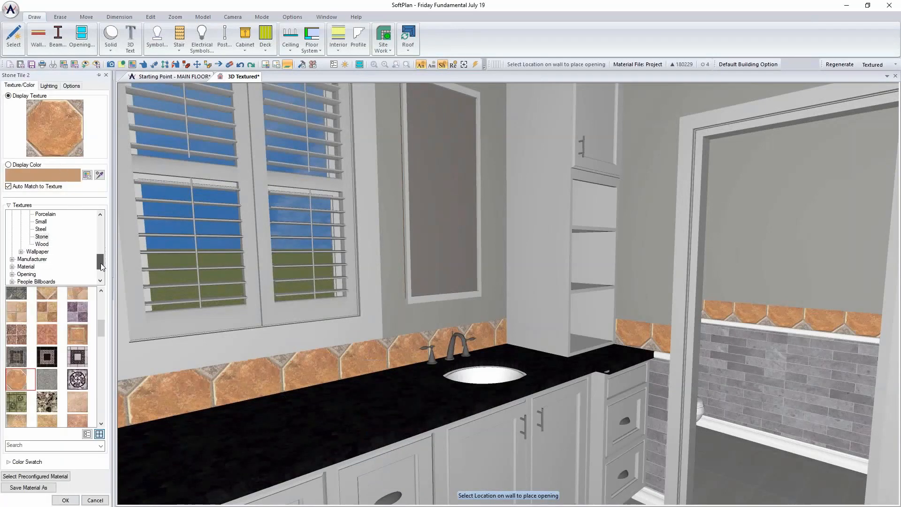
pyautogui.click(13, 252)
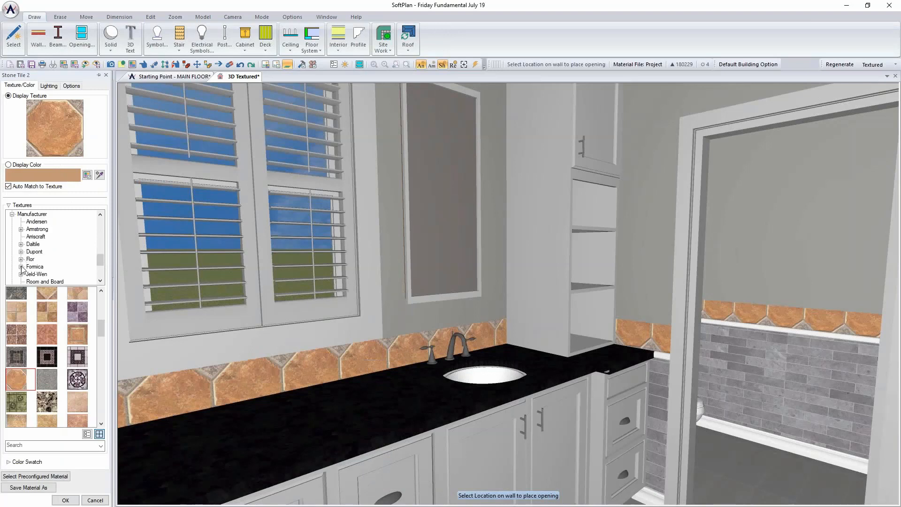
pyautogui.click(21, 245)
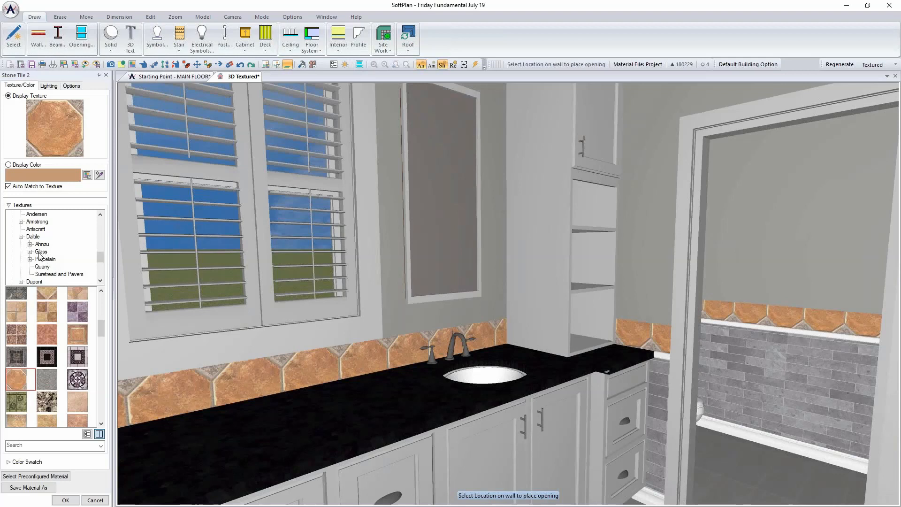
pyautogui.click(30, 252)
pyautogui.click(39, 267)
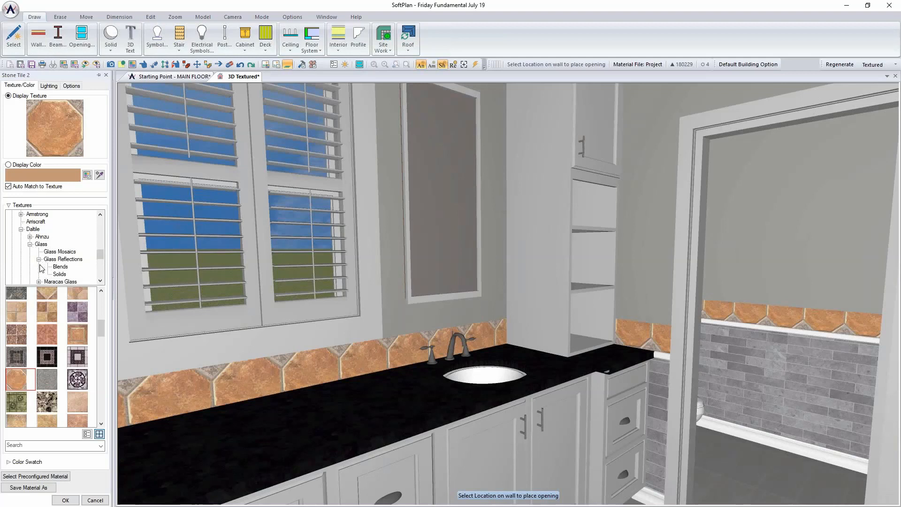
pyautogui.click(56, 261)
pyautogui.click(60, 266)
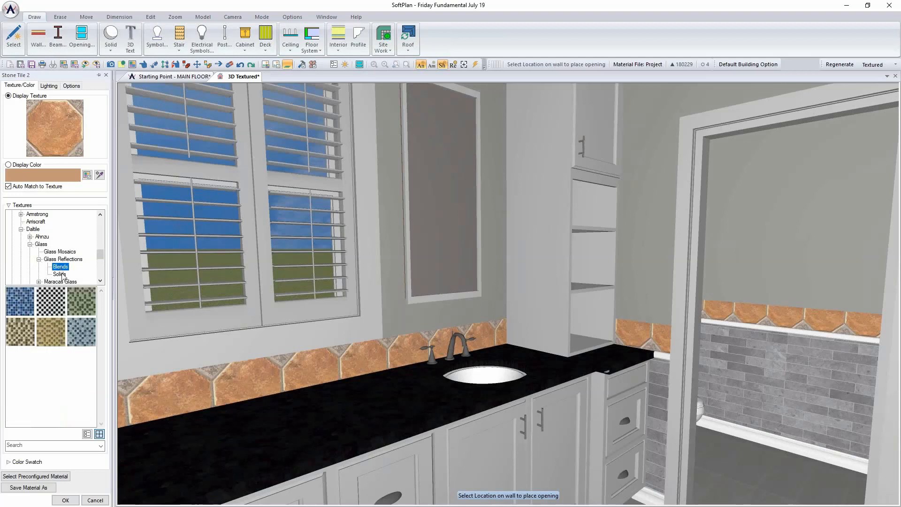
pyautogui.click(20, 302)
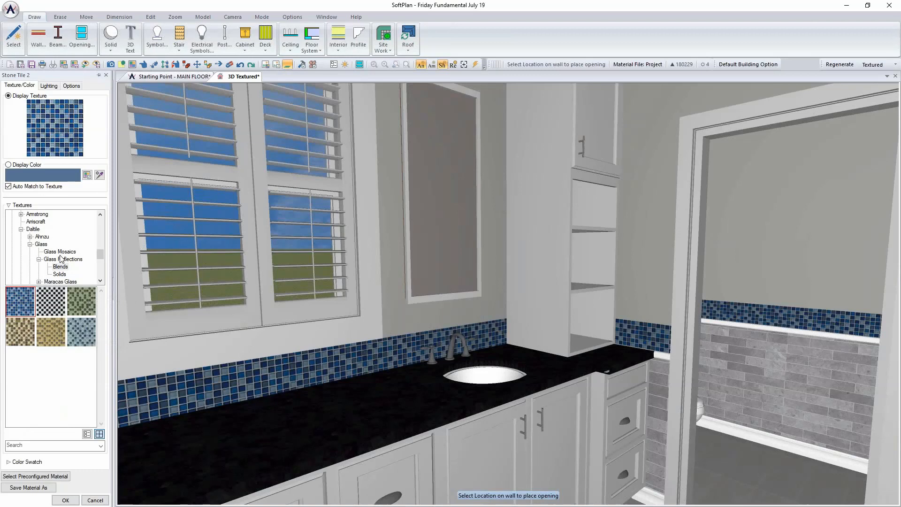
pyautogui.click(64, 501)
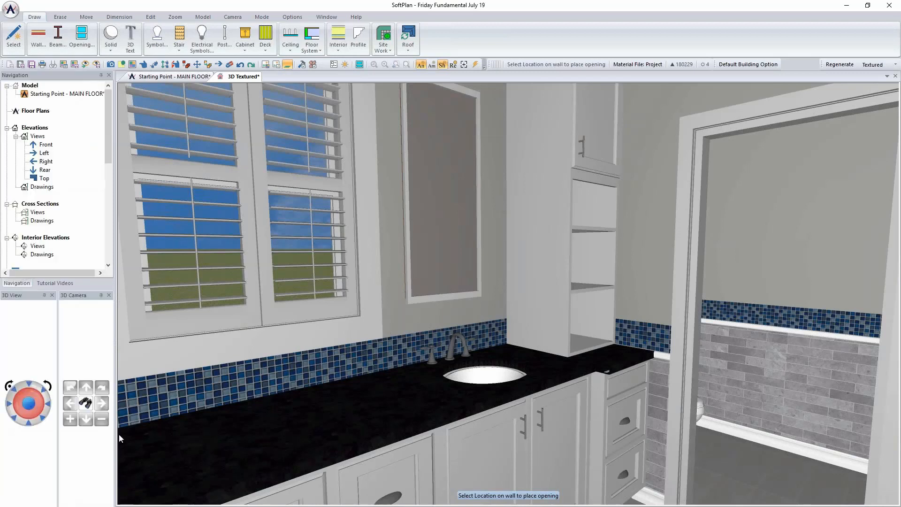
# In the main floor plan, trace a second curved chair rail around the main bathroom's walls, adding it over the identical polygon.
pyautogui.click(191, 78)
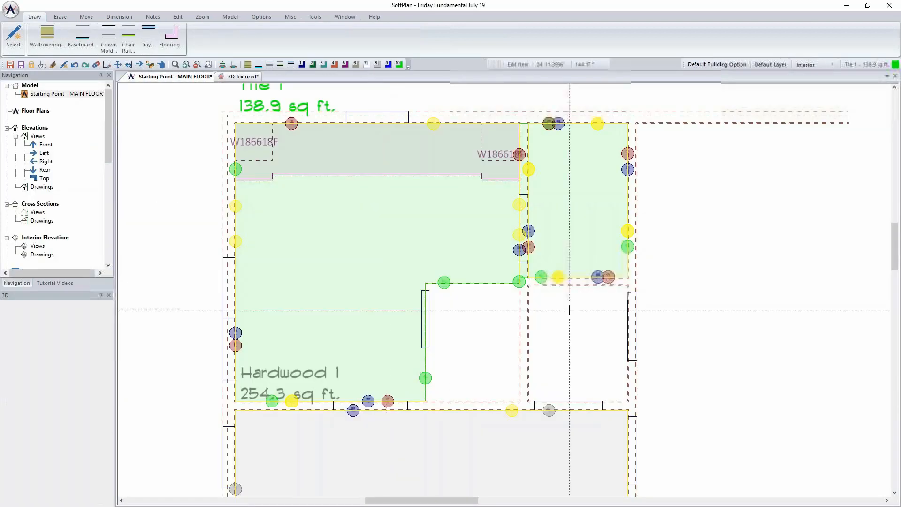
pyautogui.scroll(2, 466, 268)
pyautogui.rightClick(363, 347)
pyautogui.moveTo(424, 368)
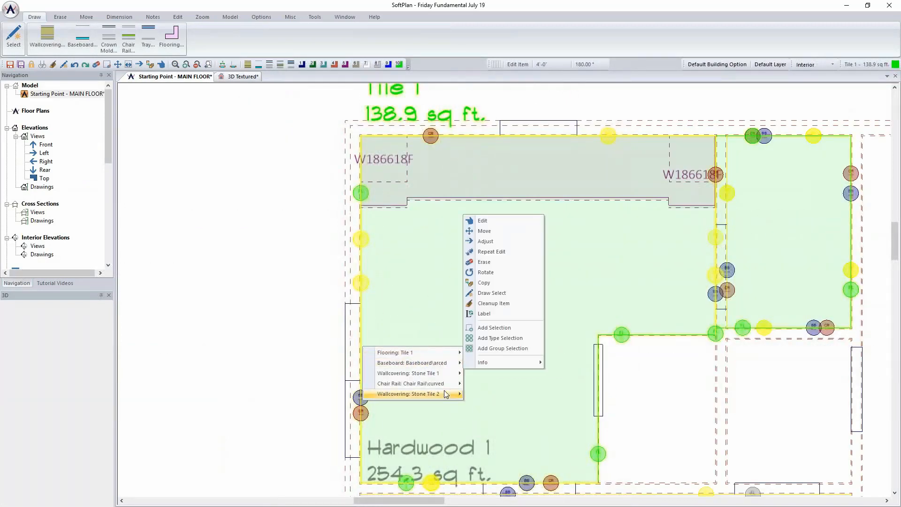
pyautogui.moveTo(445, 384)
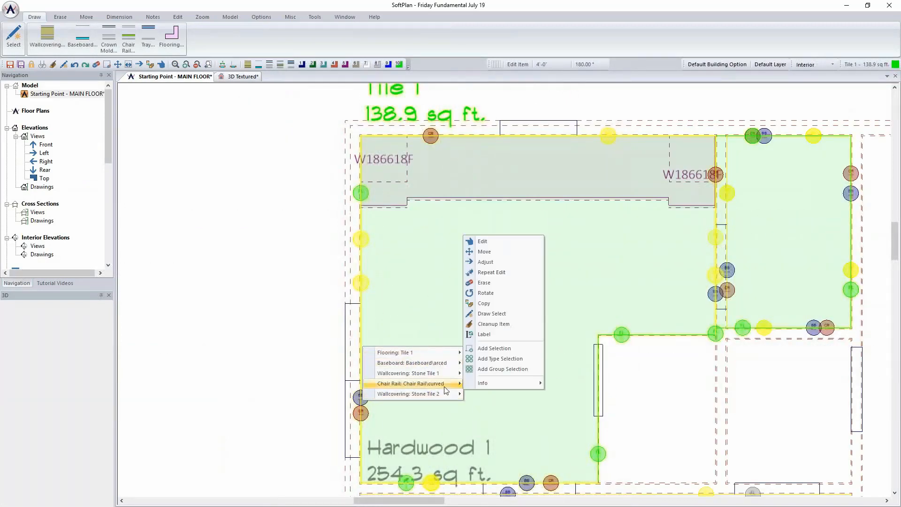
pyautogui.click(507, 314)
pyautogui.click(575, 368)
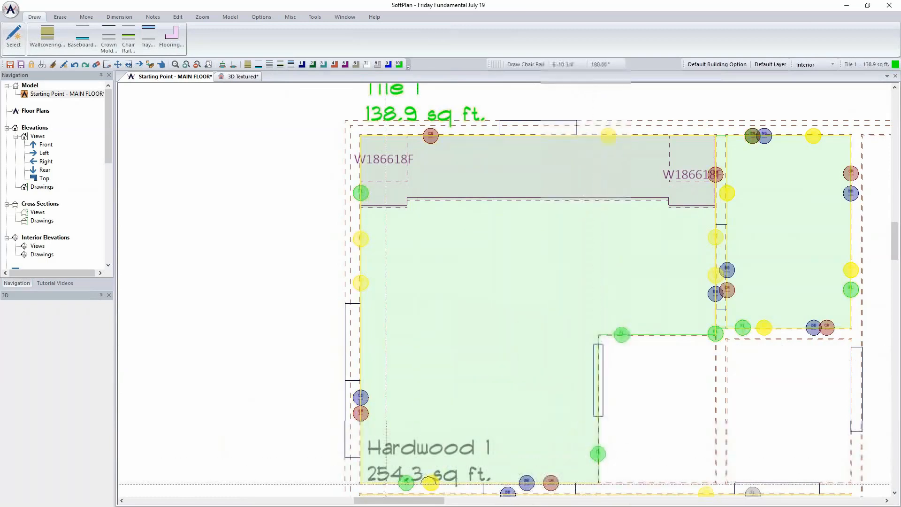
pyautogui.click(359, 132)
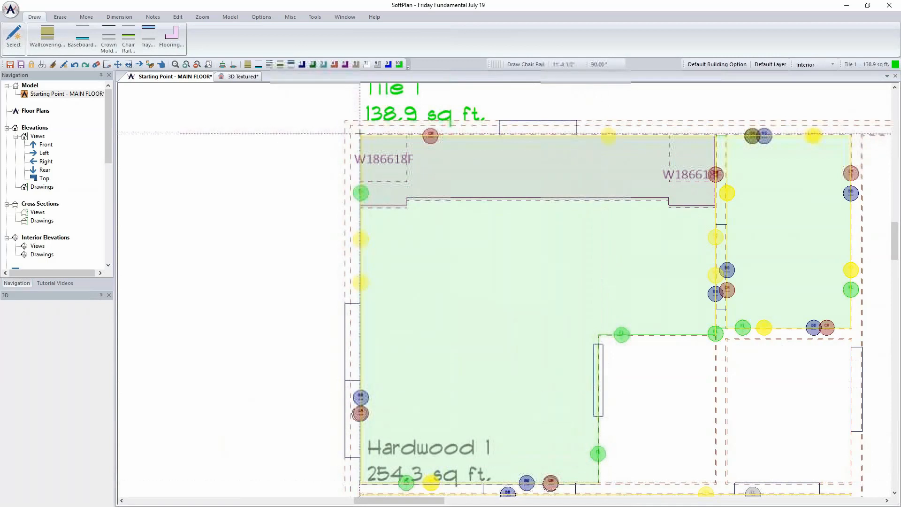
pyautogui.click(716, 135)
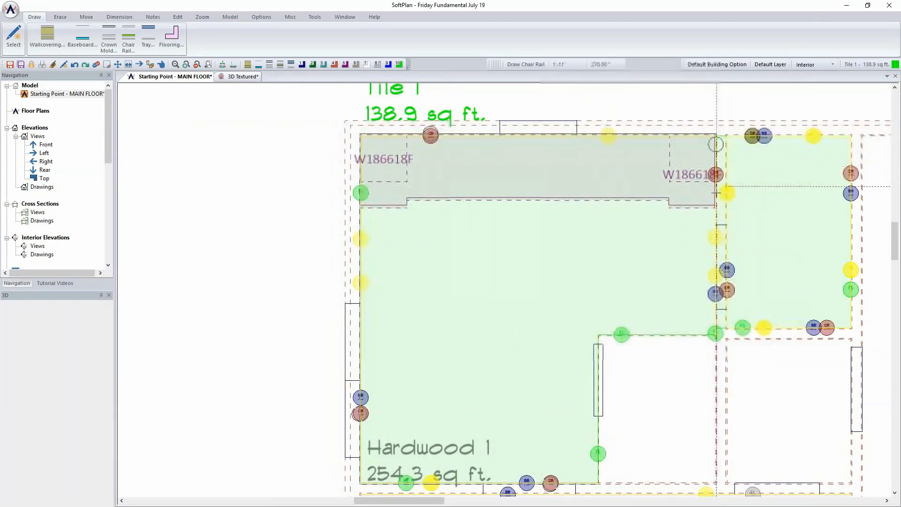
pyautogui.doubleClick(716, 335)
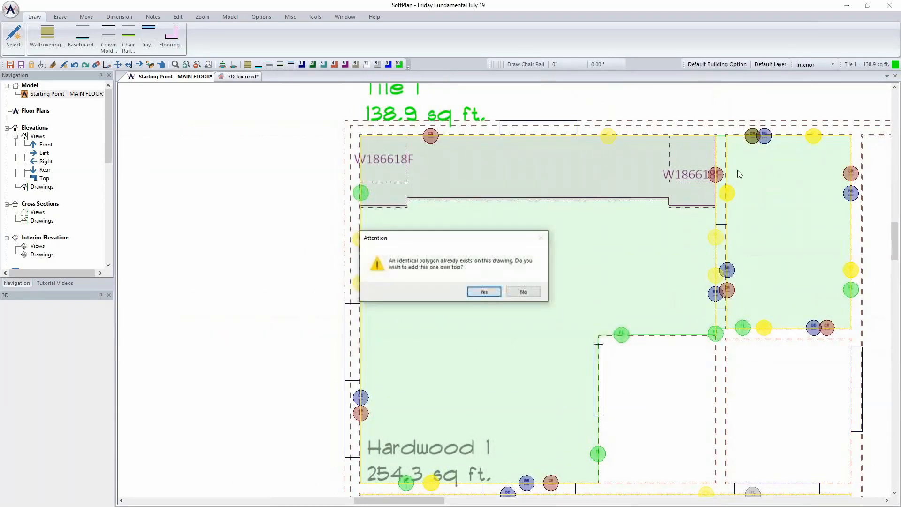
pyautogui.click(484, 291)
# Trace another curved chair rail around the toilet room's walls, adding it over the identical polygon.
pyautogui.click(725, 174)
pyautogui.click(726, 328)
pyautogui.click(851, 328)
pyautogui.click(850, 134)
pyautogui.doubleClick(726, 135)
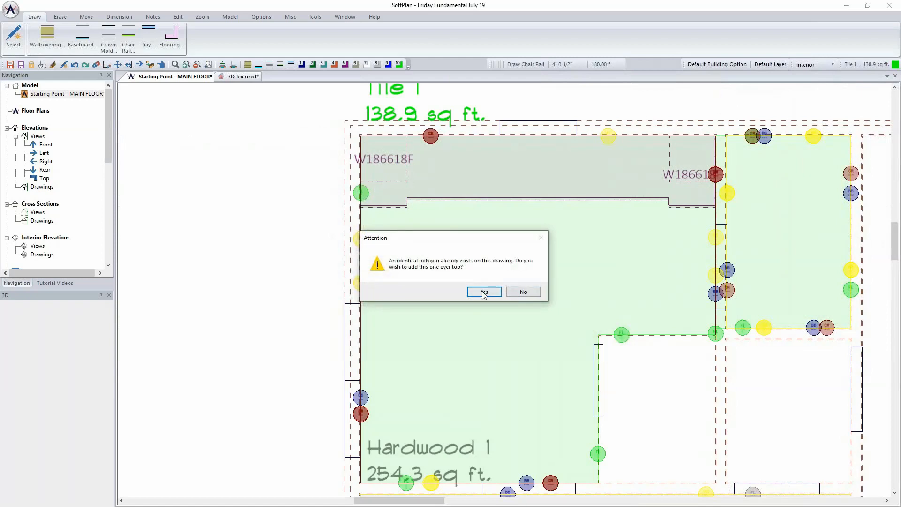
pyautogui.click(483, 292)
# Set the elevation offset of the main bathroom's new curved chair rail to 3'6" and check it in the textured 3D model.
pyautogui.rightClick(360, 414)
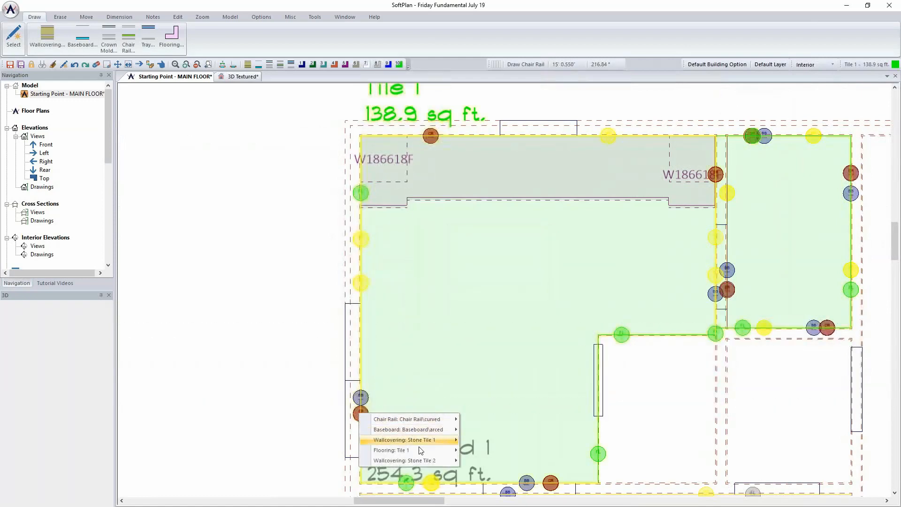
pyautogui.moveTo(421, 450)
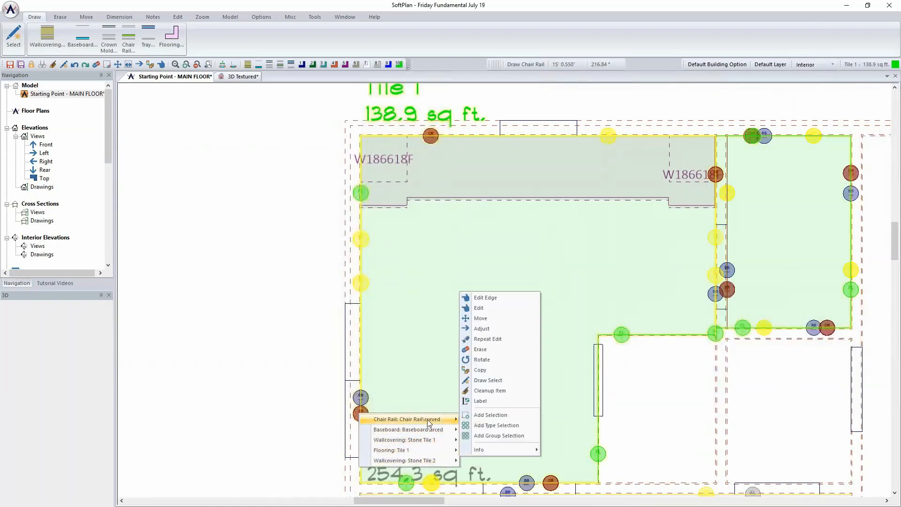
pyautogui.press('Escape')
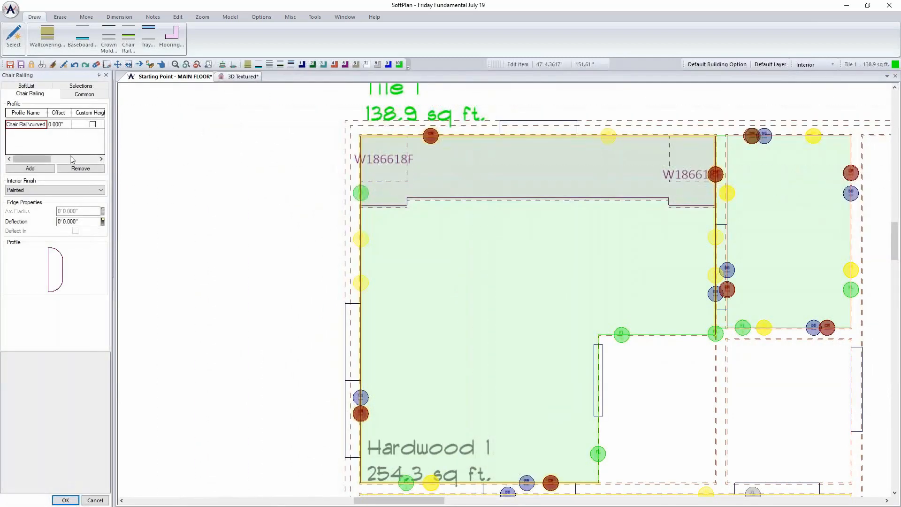
pyautogui.click(84, 94)
pyautogui.tripleClick(78, 223)
pyautogui.write("3'6")
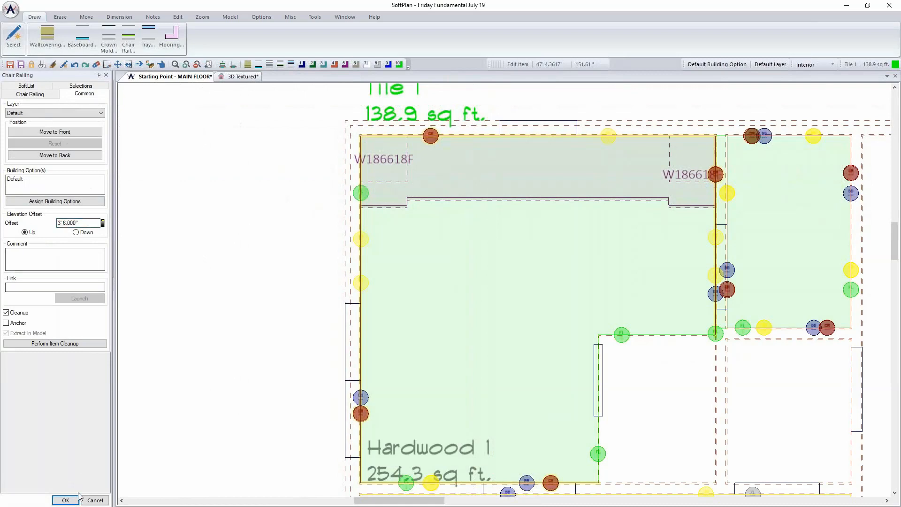
pyautogui.click(65, 499)
pyautogui.click(243, 76)
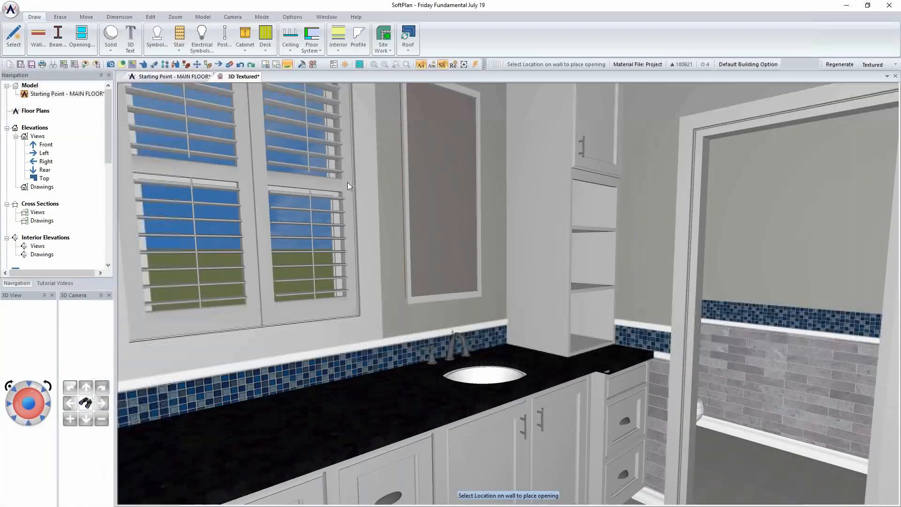
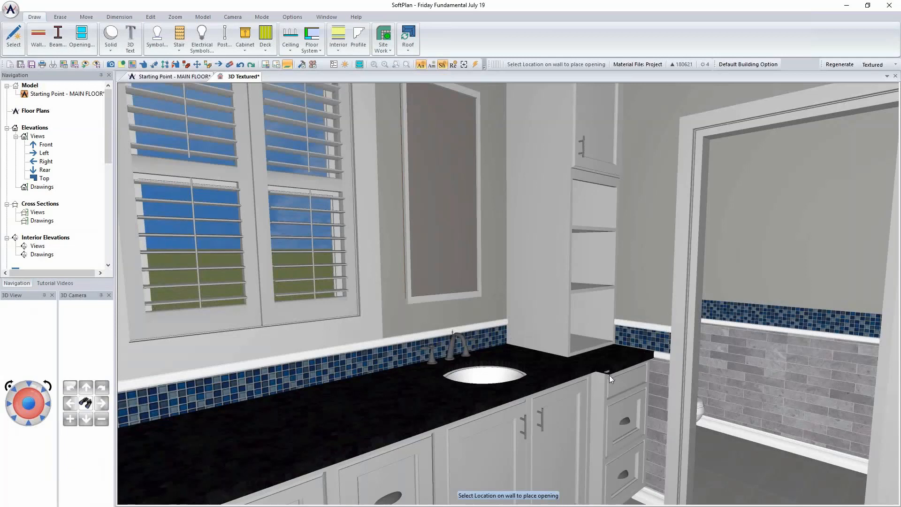
# Set the elevation offset of the toilet room's new curved chair rail to 3'6" and inspect both rooms in the textured 3D model.
pyautogui.click(194, 78)
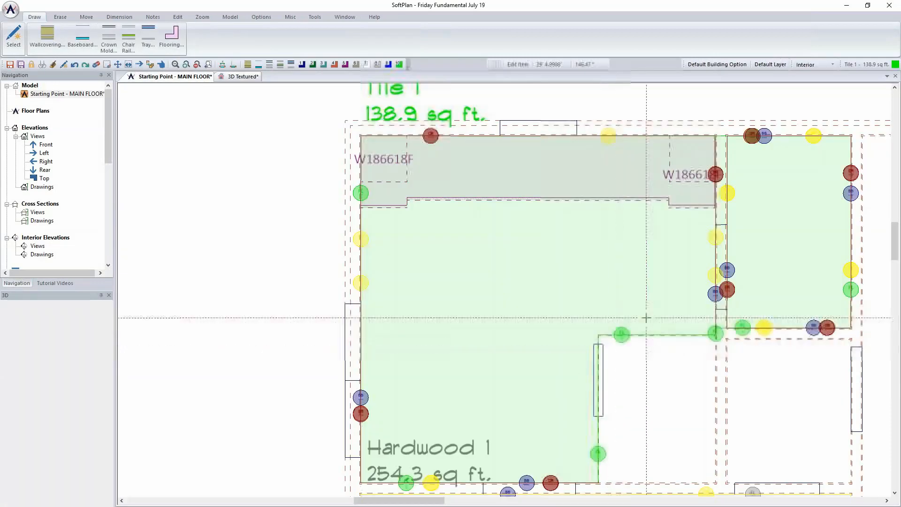
pyautogui.rightClick(729, 296)
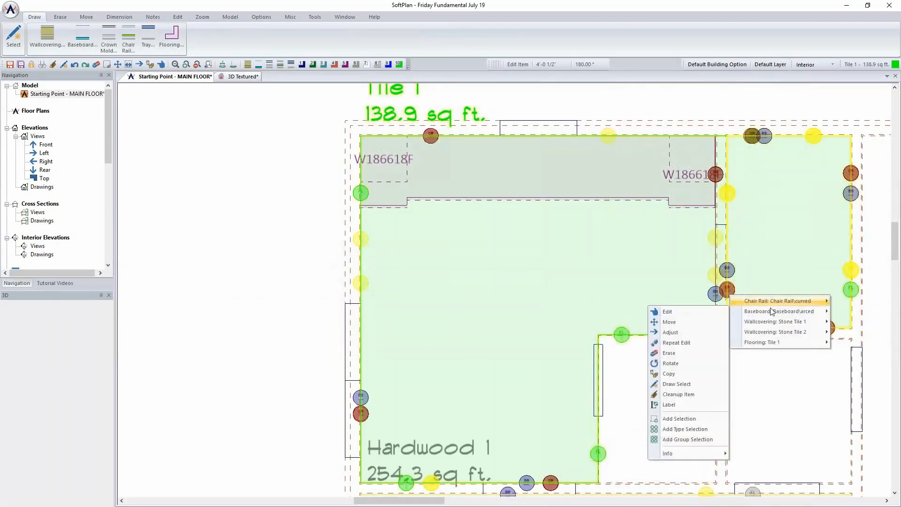
pyautogui.moveTo(779, 330)
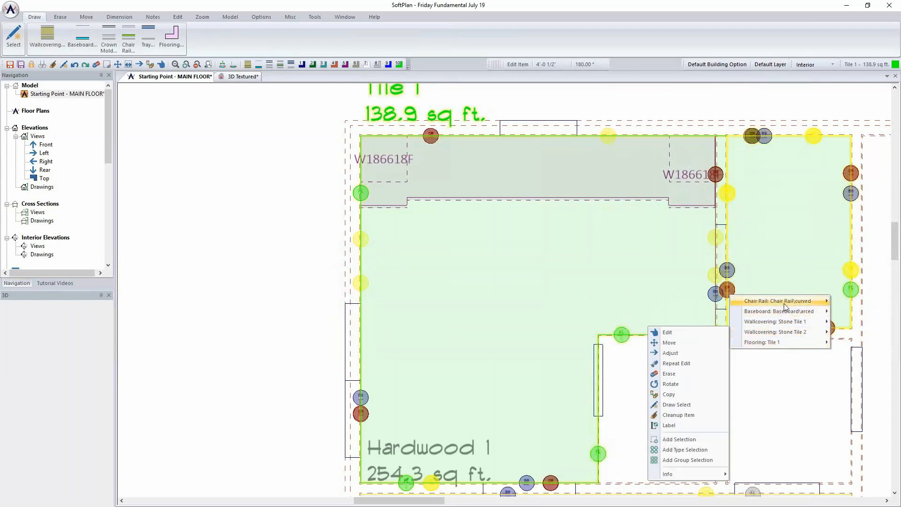
pyautogui.moveTo(774, 301)
pyautogui.click(685, 303)
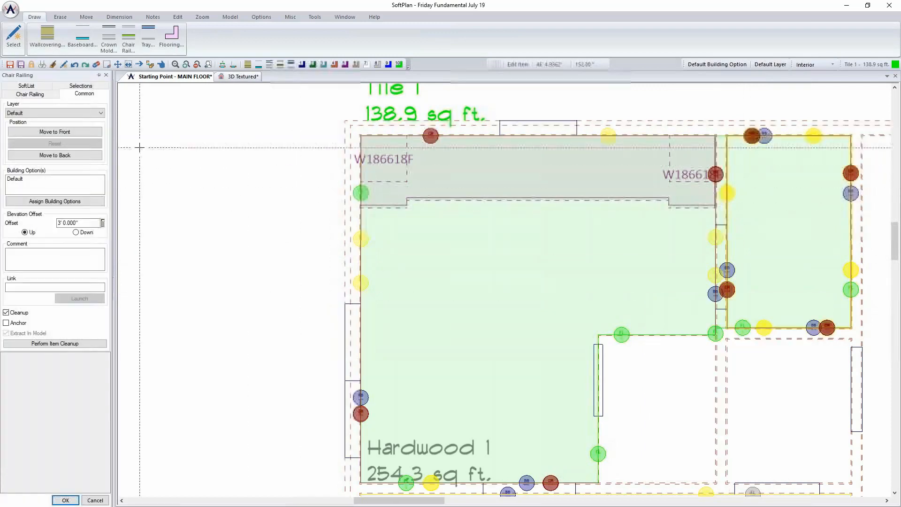
pyautogui.click(90, 221)
pyautogui.write("3'6")
pyautogui.press('Tab')
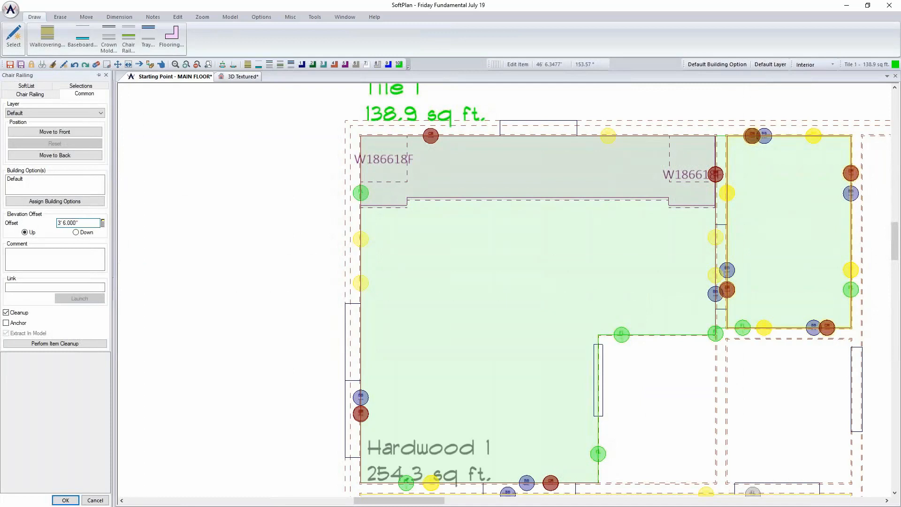
pyautogui.click(66, 500)
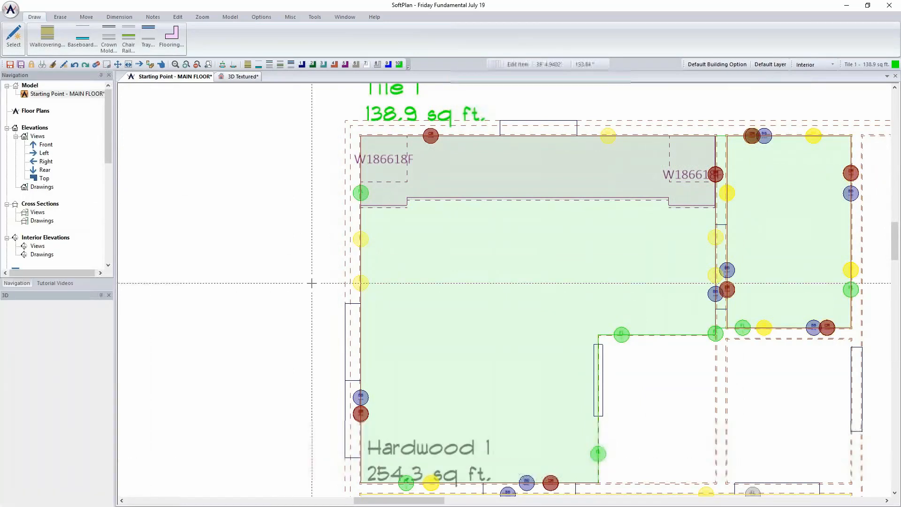
pyautogui.click(244, 78)
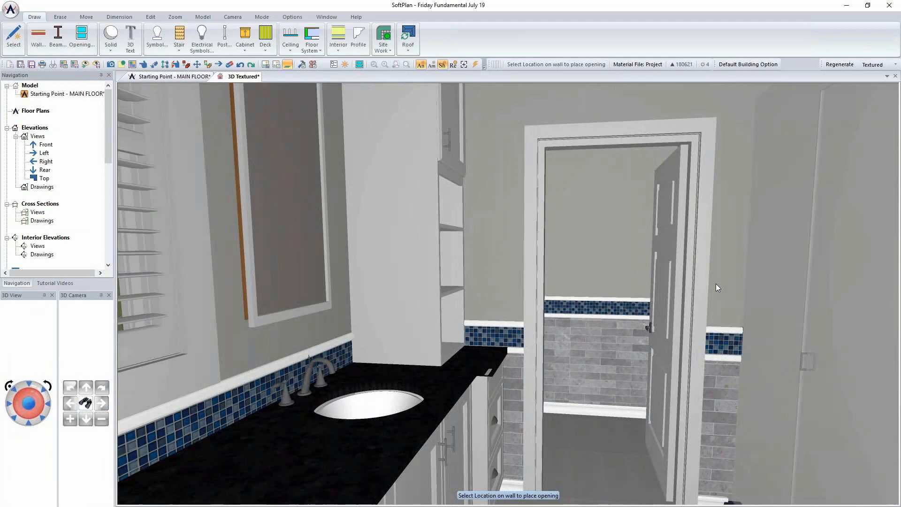
pyautogui.moveTo(713, 267); pyautogui.dragTo(660, 306)
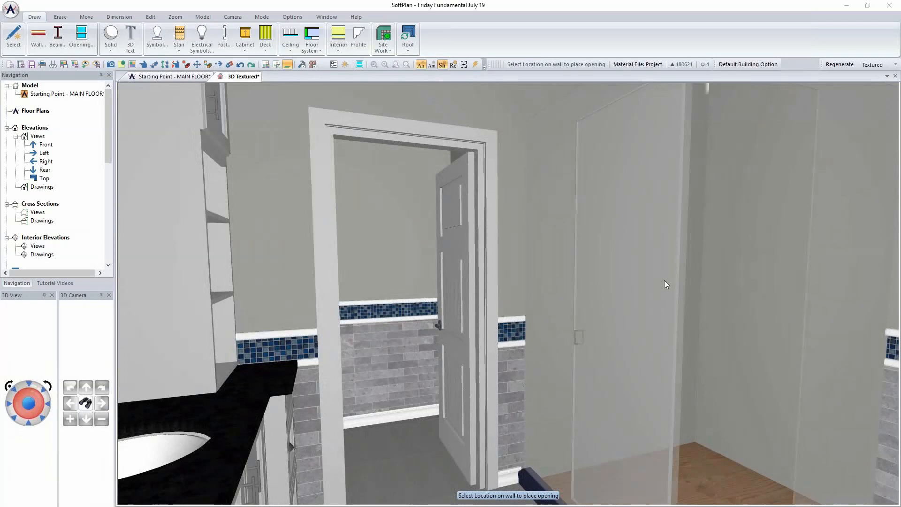
# In the main floor plan, manually trace a new Stone Tile 1 wallcovering along the shower's walls, reusing the existing wallcovering's type.
pyautogui.click(189, 76)
pyautogui.scroll(2, 643, 360)
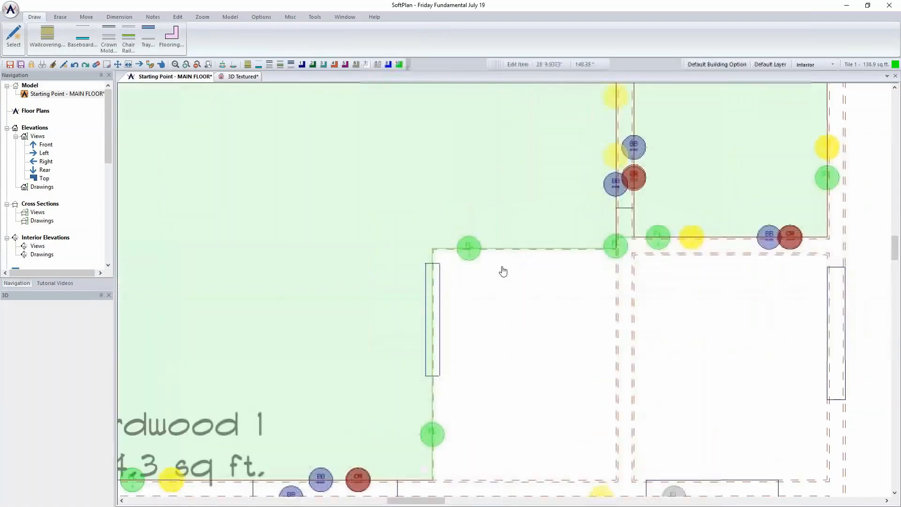
pyautogui.moveTo(396, 483); pyautogui.dragTo(342, 388, button='middle')
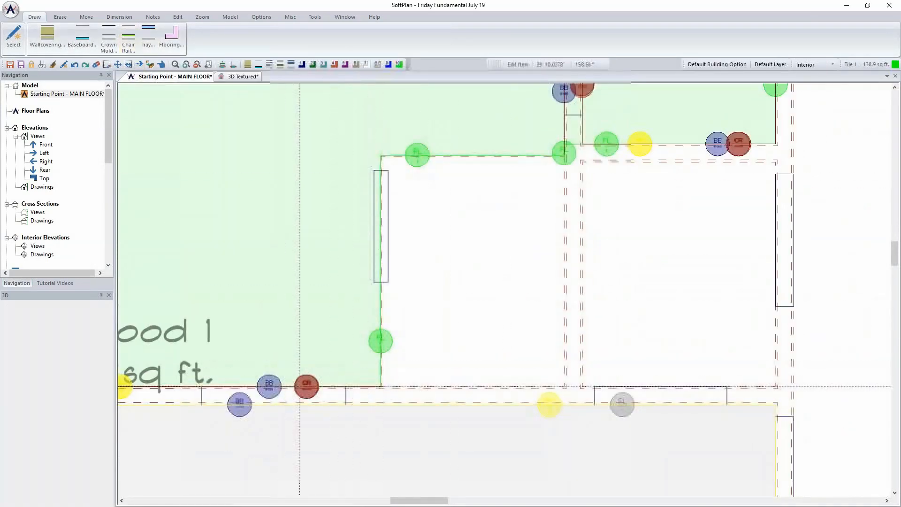
pyautogui.rightClick(300, 388)
pyautogui.moveTo(355, 399)
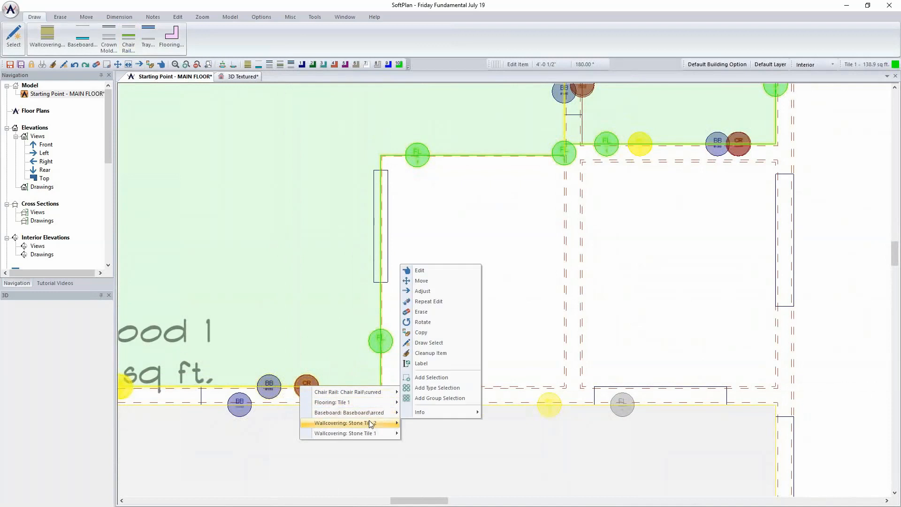
pyautogui.moveTo(373, 432)
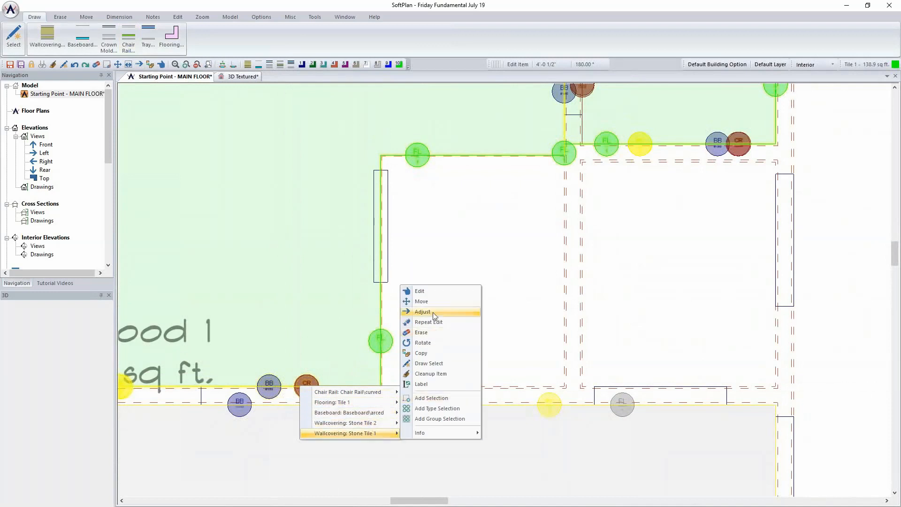
pyautogui.click(439, 363)
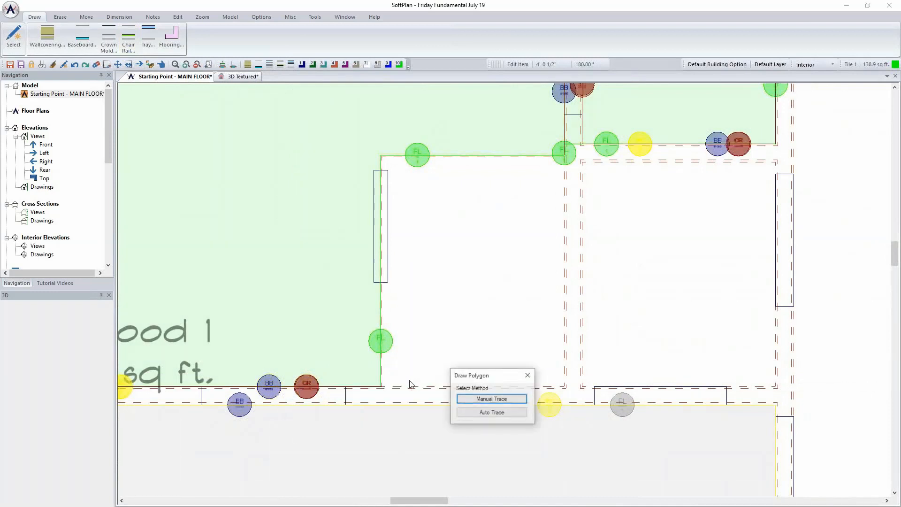
pyautogui.click(469, 398)
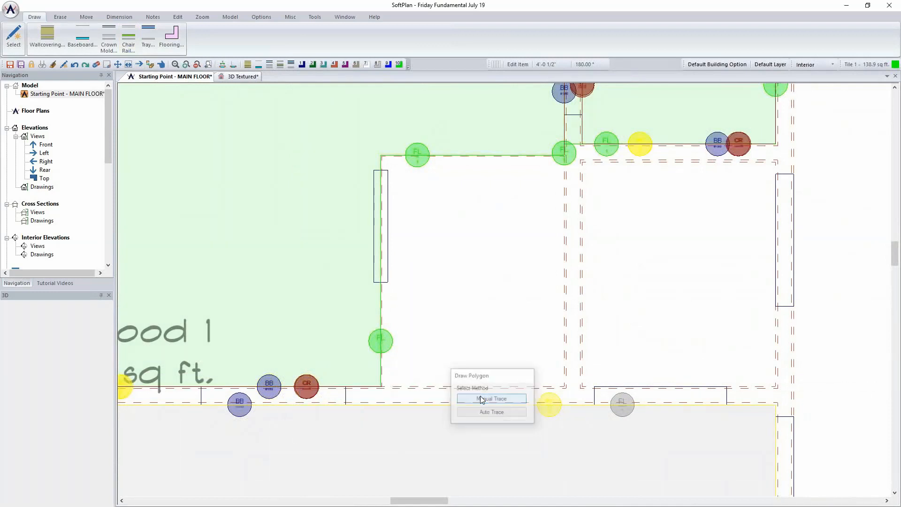
pyautogui.click(380, 387)
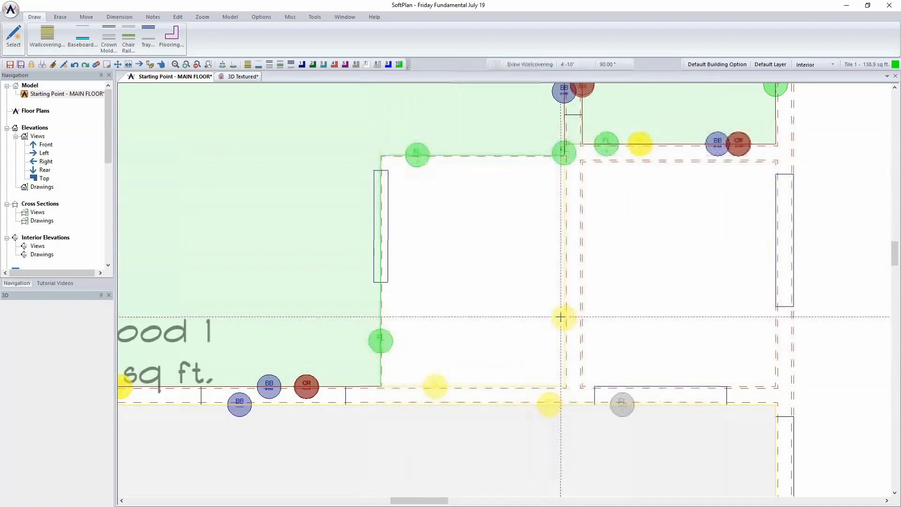
# Set the shower wallcovering's height to 90 inches and check the tiled shower in the textured 3D model.
pyautogui.rightClick(556, 318)
pyautogui.click(599, 335)
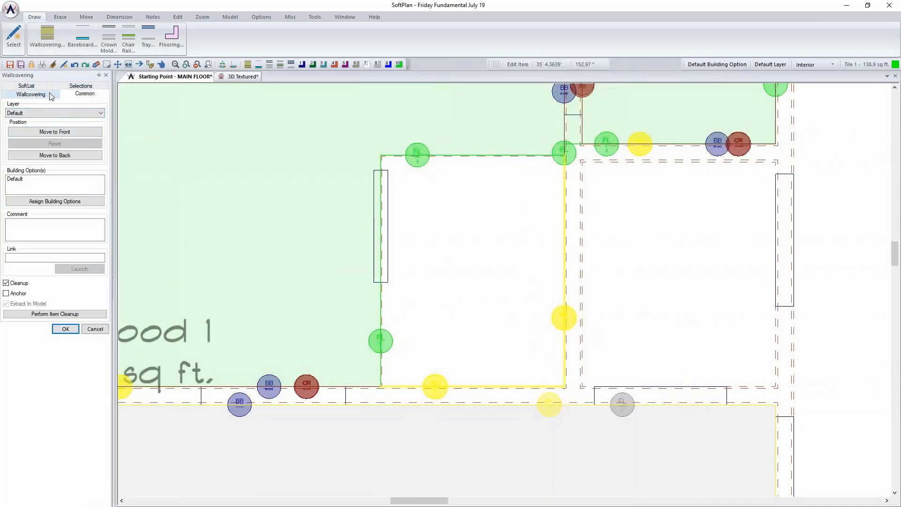
pyautogui.click(49, 95)
pyautogui.doubleClick(81, 144)
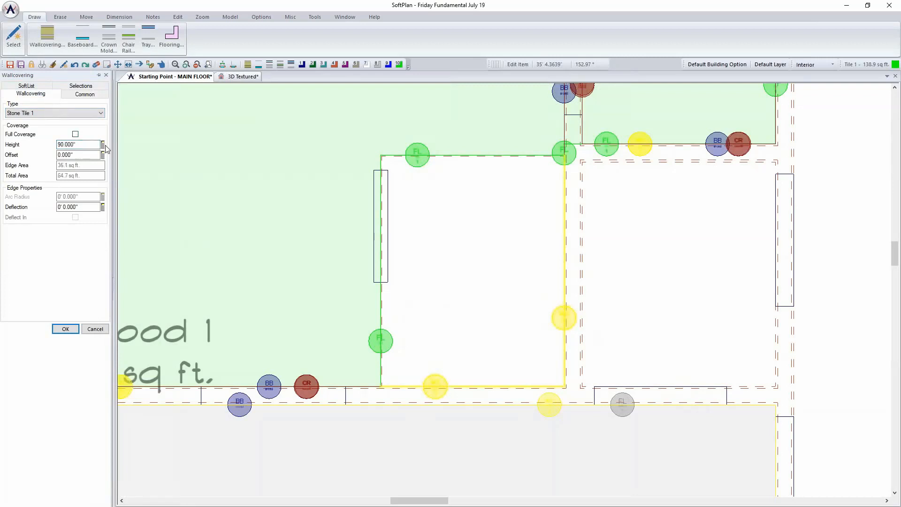
pyautogui.click(75, 330)
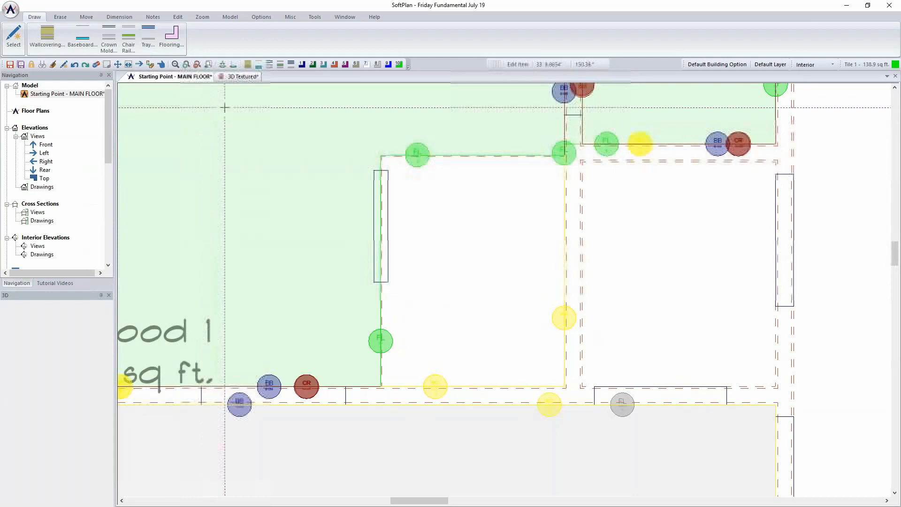
pyautogui.click(243, 76)
pyautogui.moveTo(651, 251); pyautogui.dragTo(517, 443, button='middle')
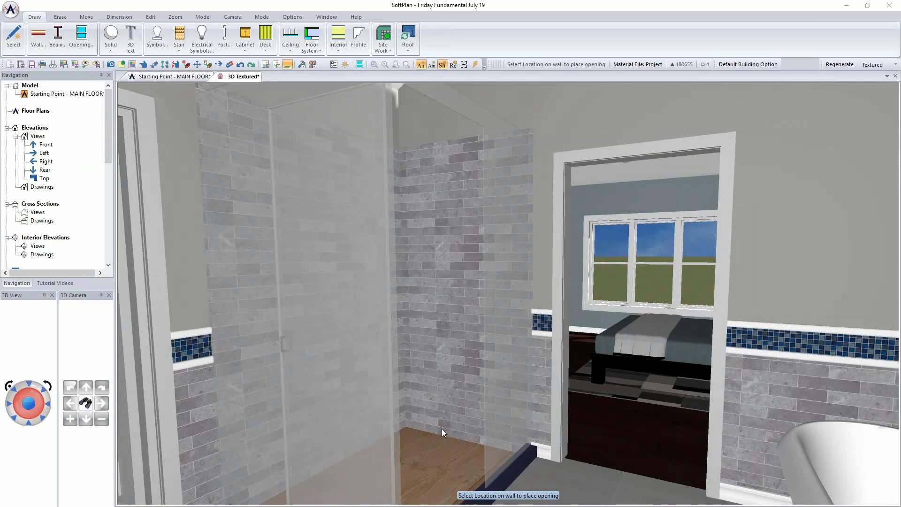
pyautogui.moveTo(441, 429); pyautogui.dragTo(433, 416, button='middle')
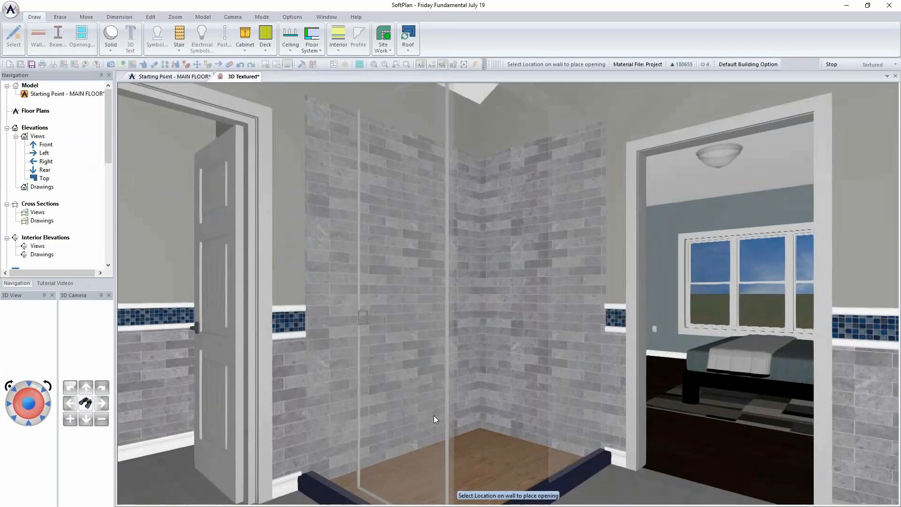
# In the floor plan, manually trace Floor 14 flooring around the four corners of the shower.
pyautogui.rightClick(665, 485)
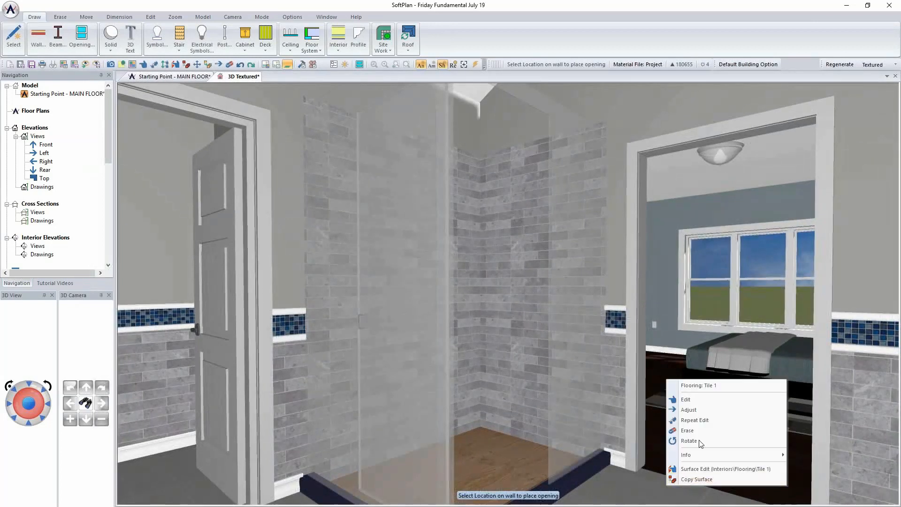
pyautogui.click(189, 80)
pyautogui.click(171, 37)
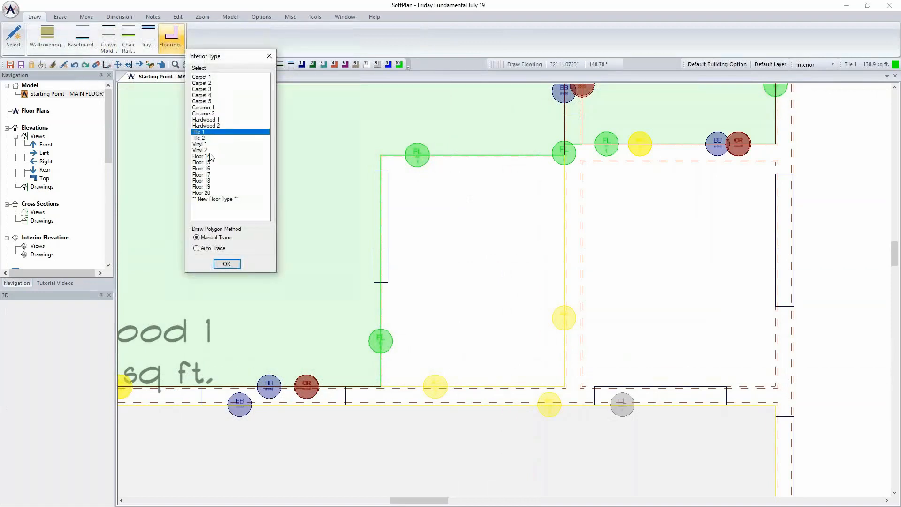
pyautogui.click(209, 156)
pyautogui.click(227, 264)
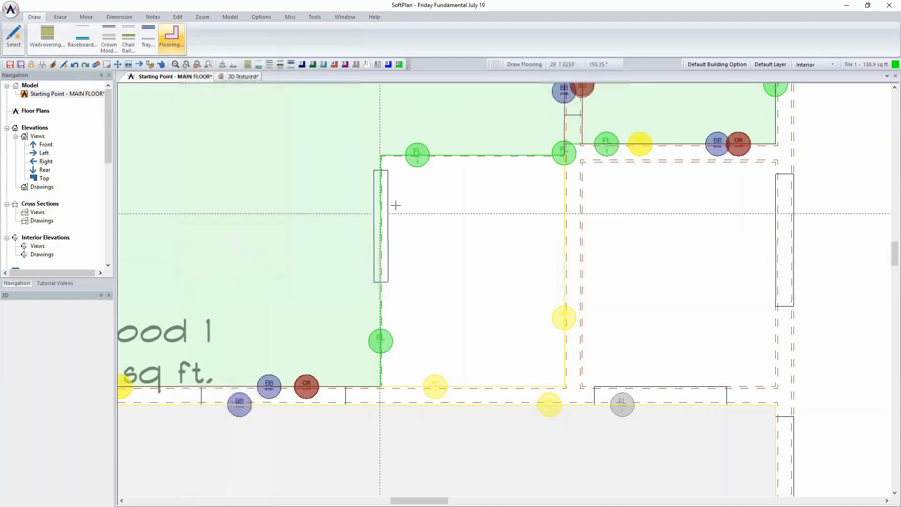
pyautogui.click(382, 156)
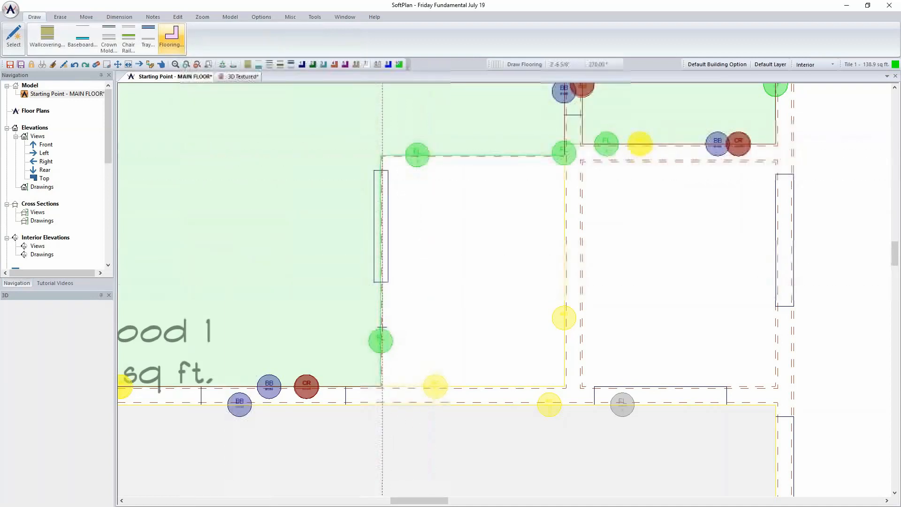
pyautogui.click(382, 386)
pyautogui.click(566, 386)
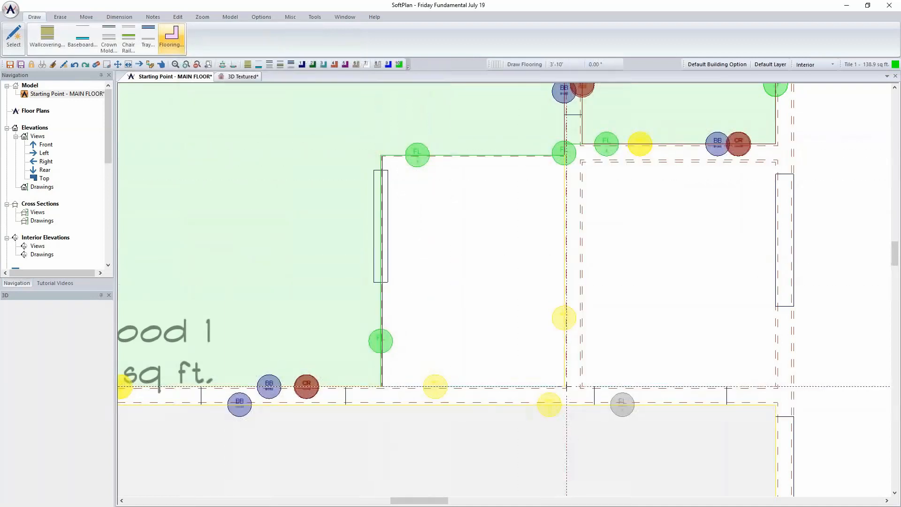
pyautogui.click(566, 156)
pyautogui.click(382, 155)
# In the textured 3D model, copy the blue mosaic surface material from the wall's accent band onto the shower floor.
pyautogui.click(235, 77)
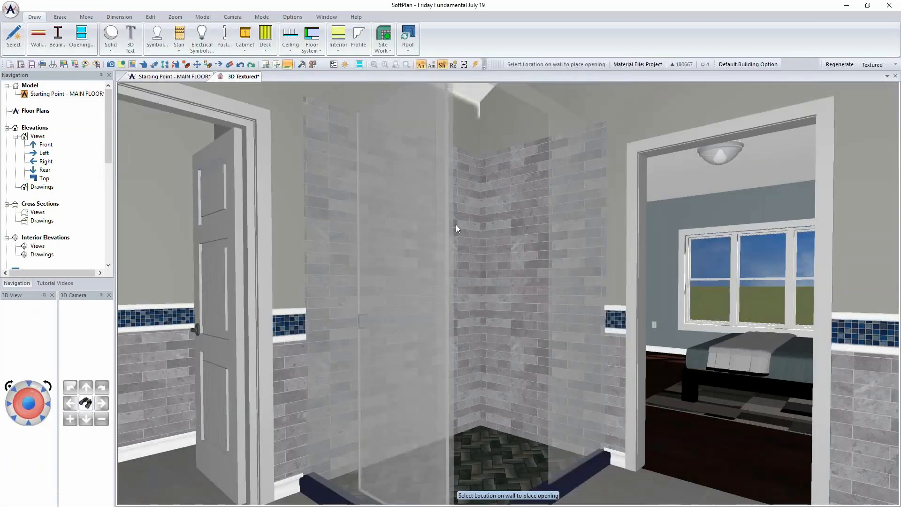
pyautogui.click(150, 17)
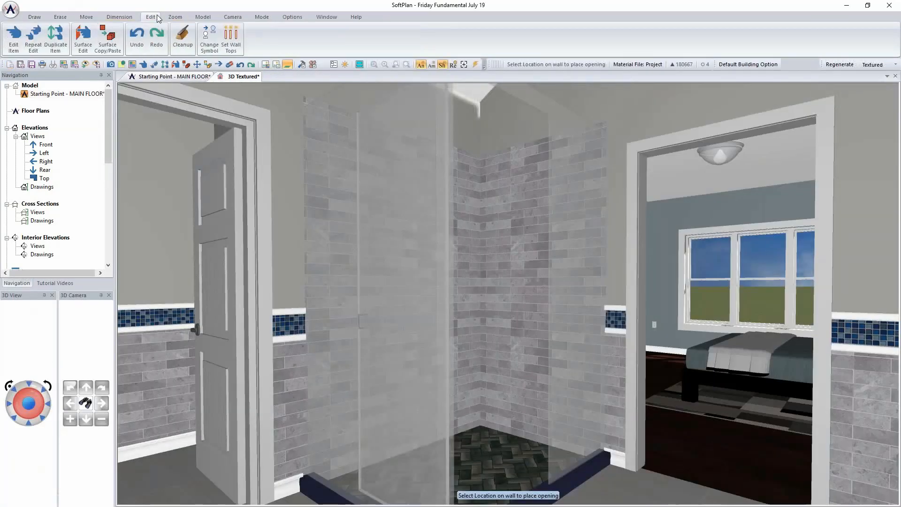
pyautogui.click(108, 38)
pyautogui.click(177, 318)
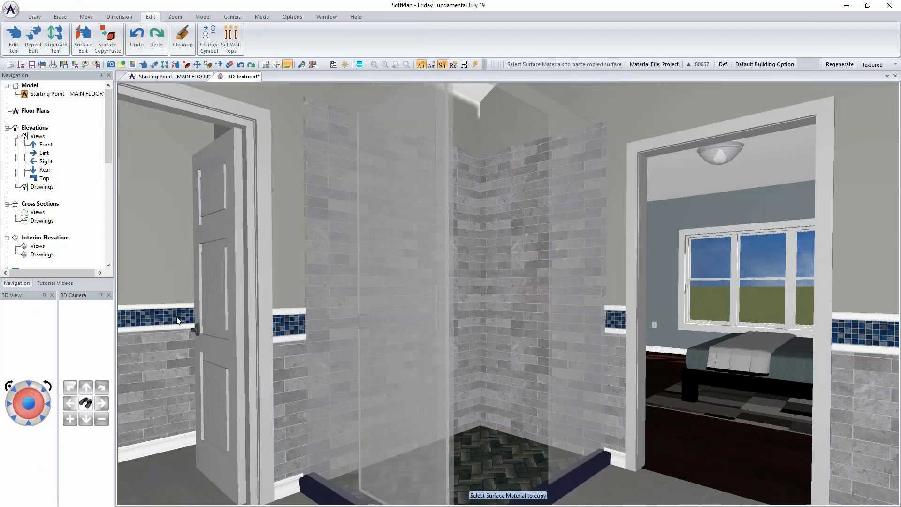
pyautogui.click(475, 472)
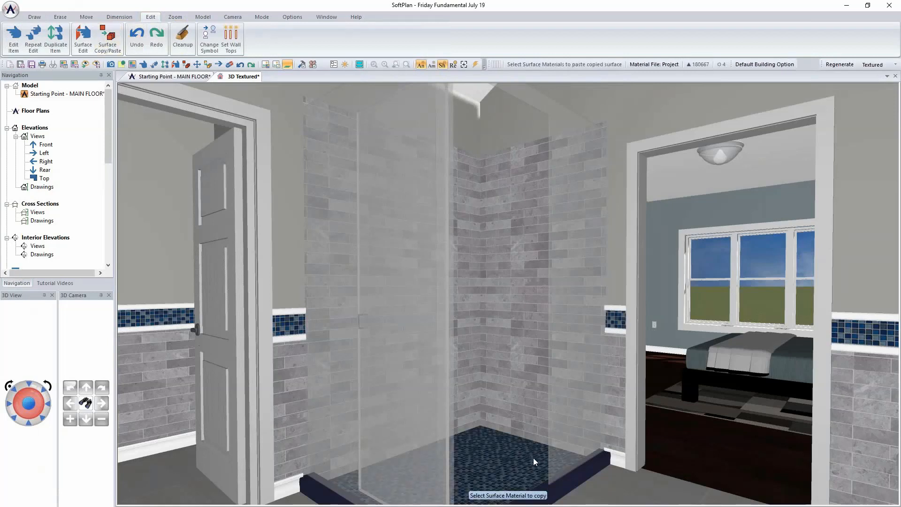
# Copy the bathroom's gray floor tile material onto the shower curb.
pyautogui.scroll(3, 533, 457)
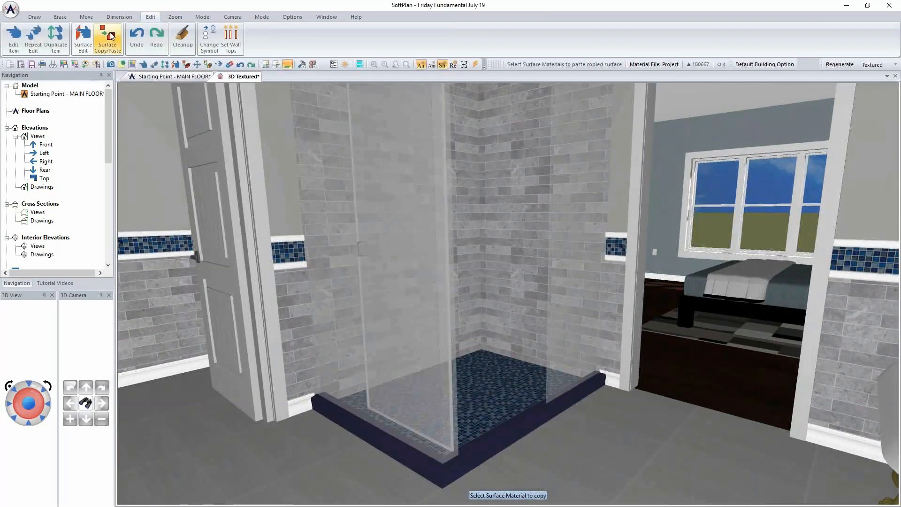
pyautogui.click(342, 420)
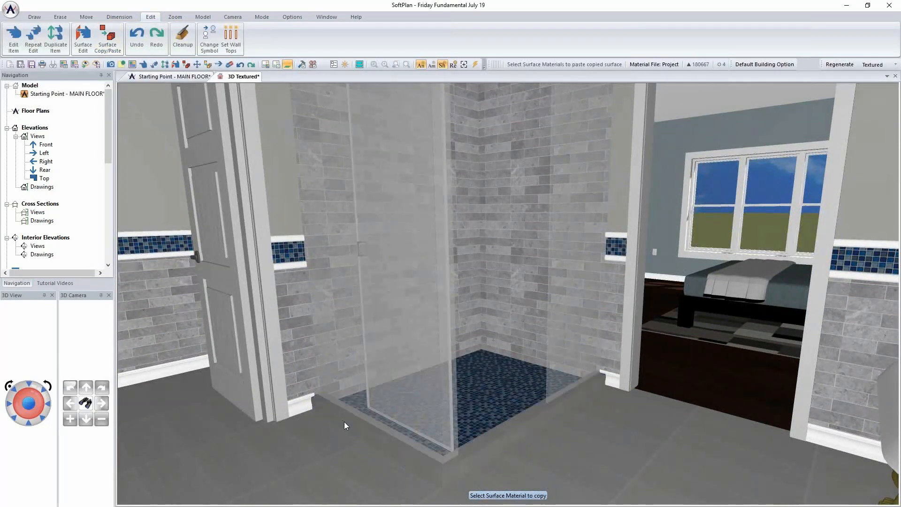
pyautogui.scroll(3, 344, 422)
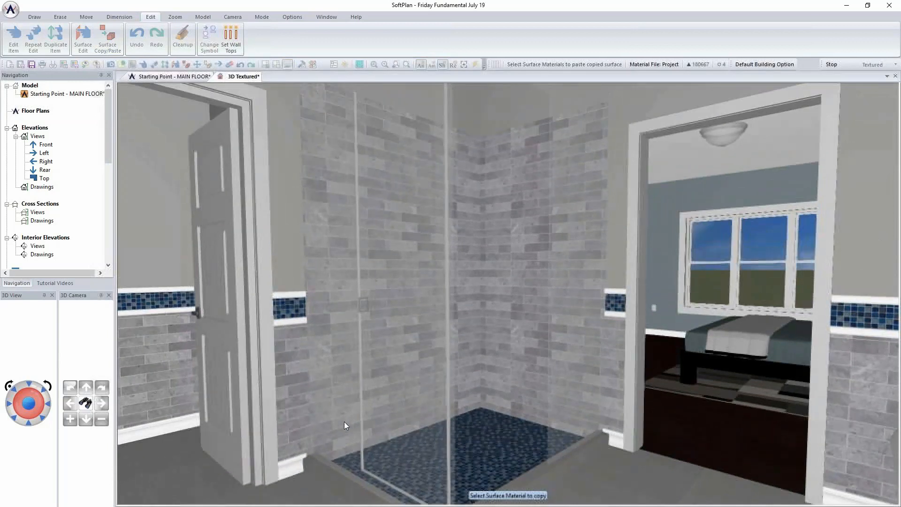
# Place a SQUARE NICHE 24x30-CASED opening from the Niche library in the shower's tiled wall next to the toilet room door.
pyautogui.moveTo(431, 347); pyautogui.dragTo(416, 348, button='middle')
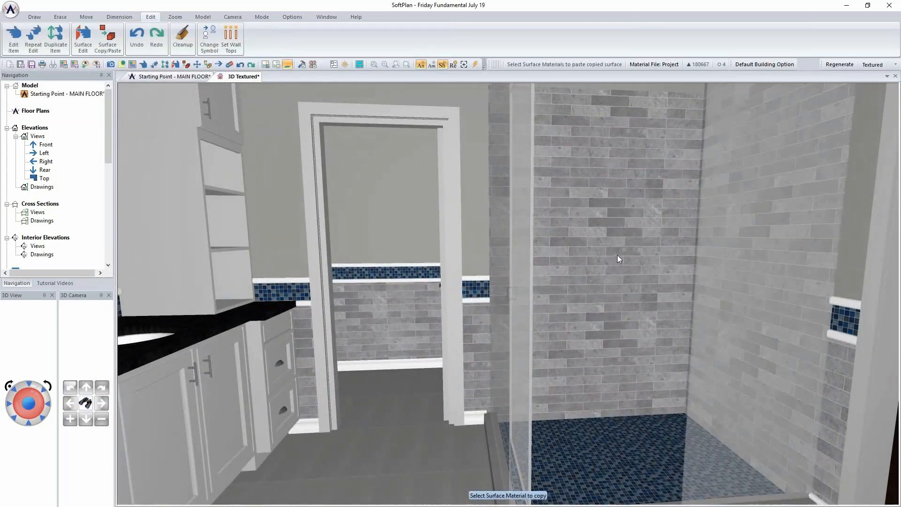
pyautogui.click(35, 17)
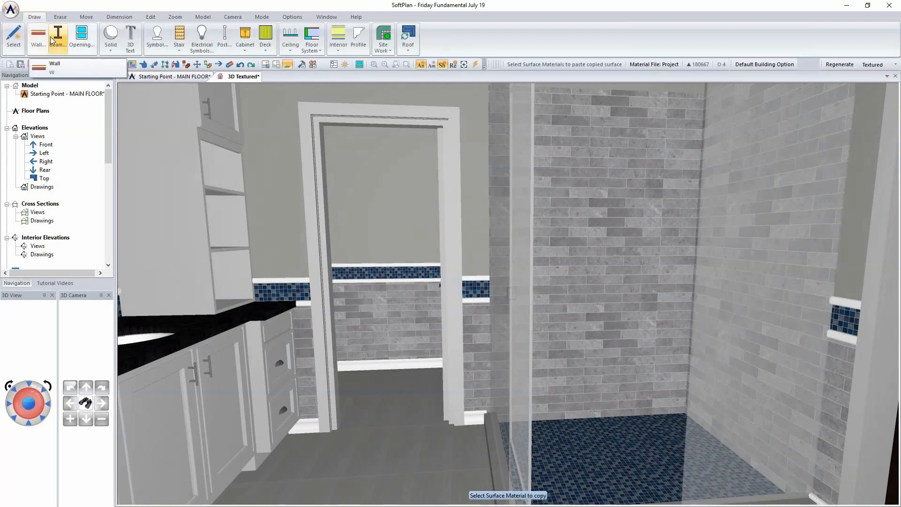
pyautogui.click(84, 47)
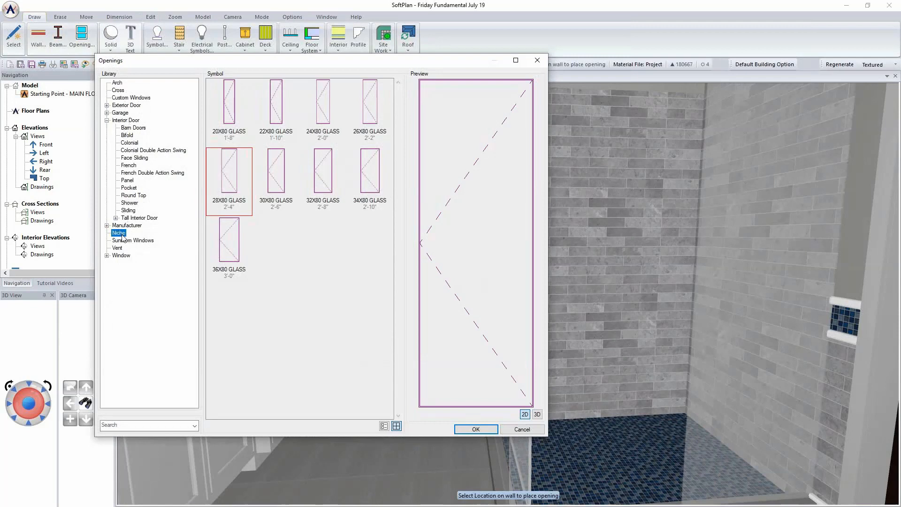
pyautogui.scroll(-3, 373, 283)
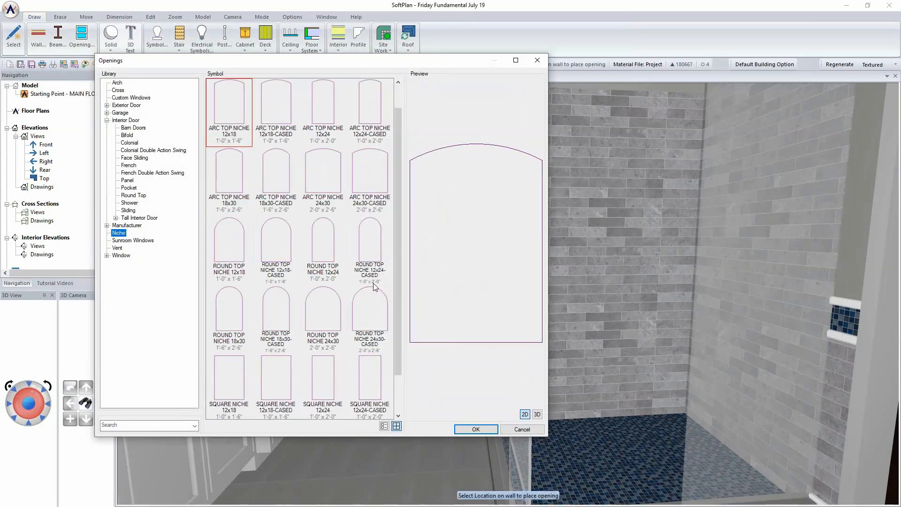
pyautogui.click(353, 380)
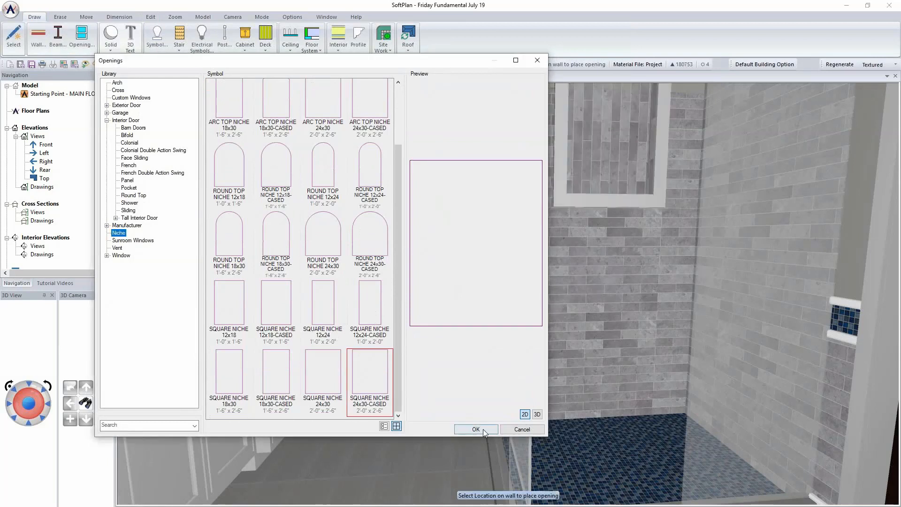
pyautogui.click(483, 429)
# Edit the shower niche, turn off its product code, and set its width to 2'8" and height to 1'6".
pyautogui.rightClick(601, 186)
pyautogui.click(626, 208)
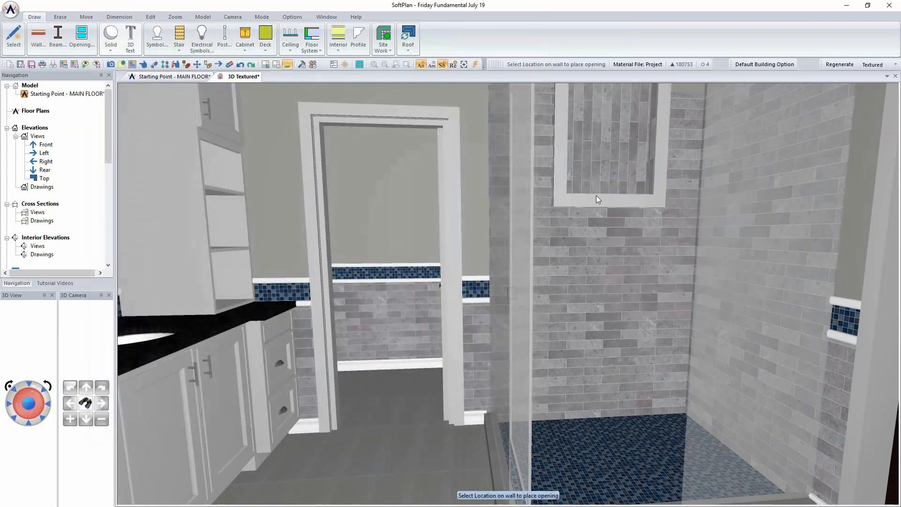
pyautogui.click(21, 112)
pyautogui.click(88, 167)
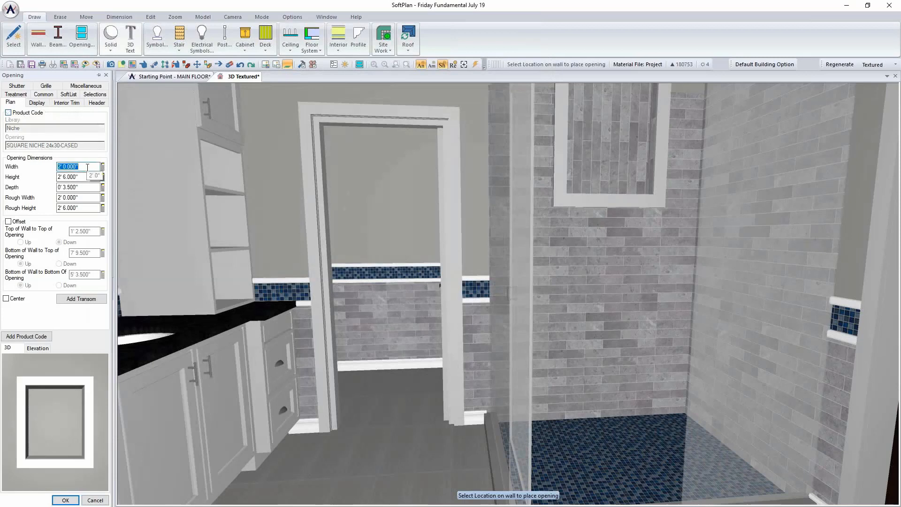
pyautogui.write("2'8")
pyautogui.press('Return')
pyautogui.click(89, 177)
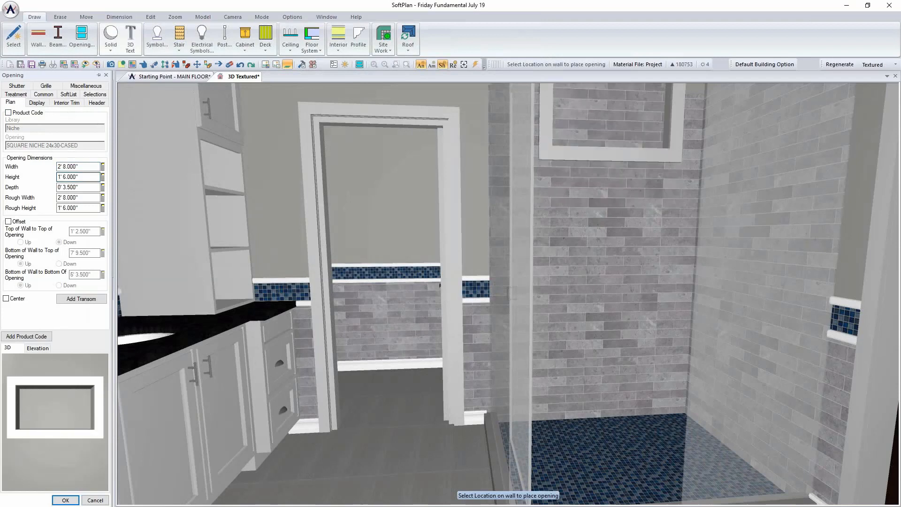
# Enable the niche's offset and set the distance from bottom of wall to top of opening to 5'.
pyautogui.click(8, 221)
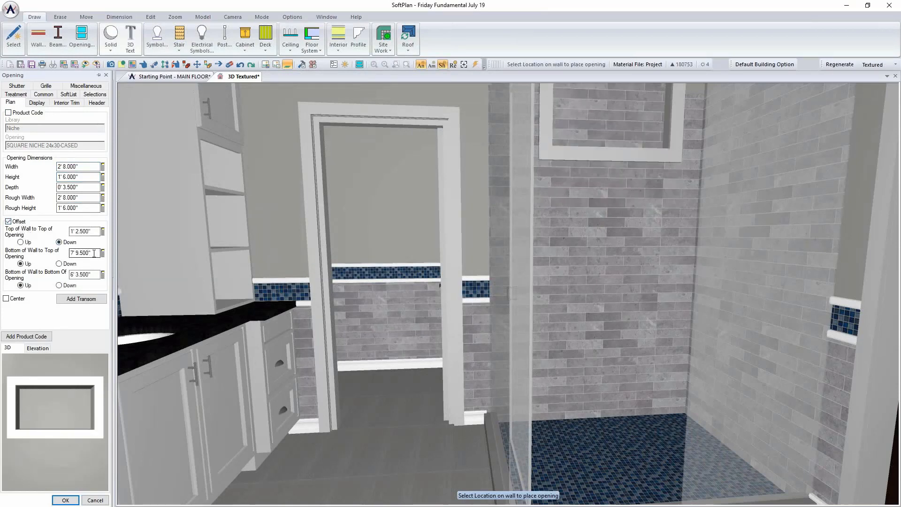
pyautogui.click(100, 254)
pyautogui.write("5'")
pyautogui.press('Return')
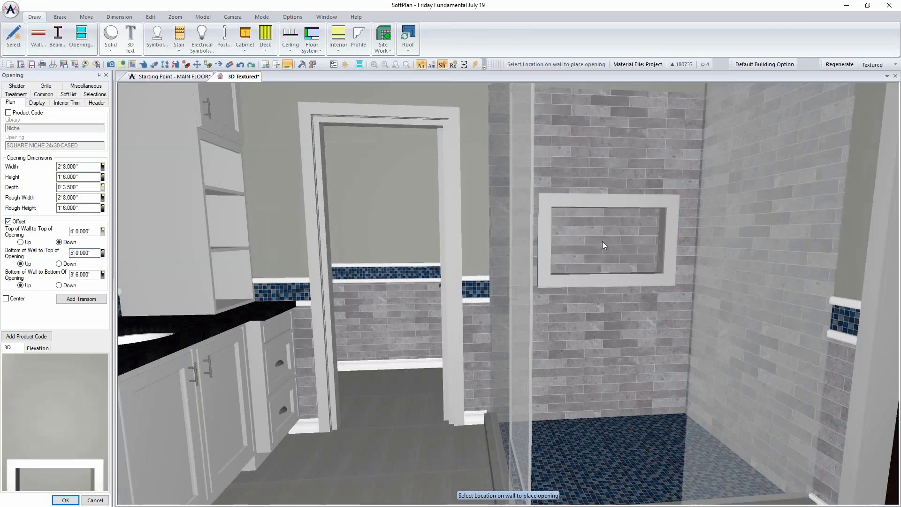
pyautogui.click(67, 499)
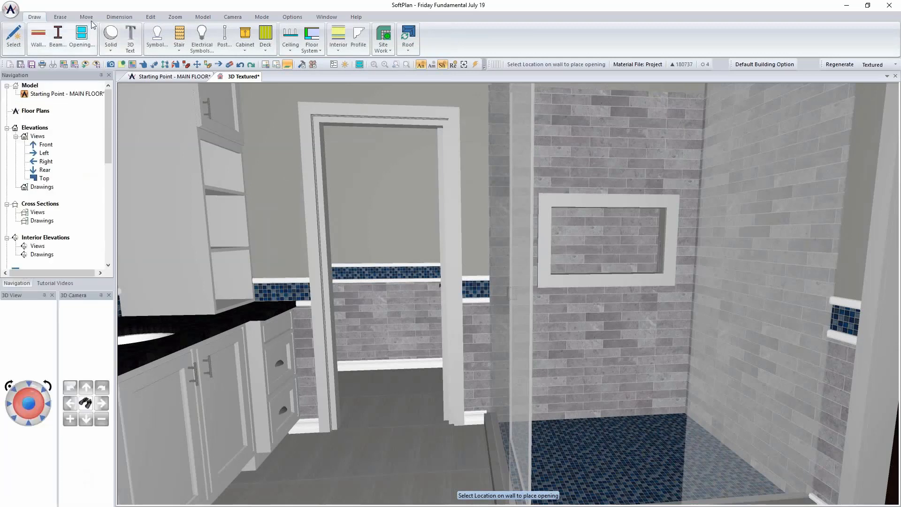
# Move the cased niche slightly along the tiled shower wall, away from the inside corner.
pyautogui.click(86, 16)
pyautogui.click(13, 38)
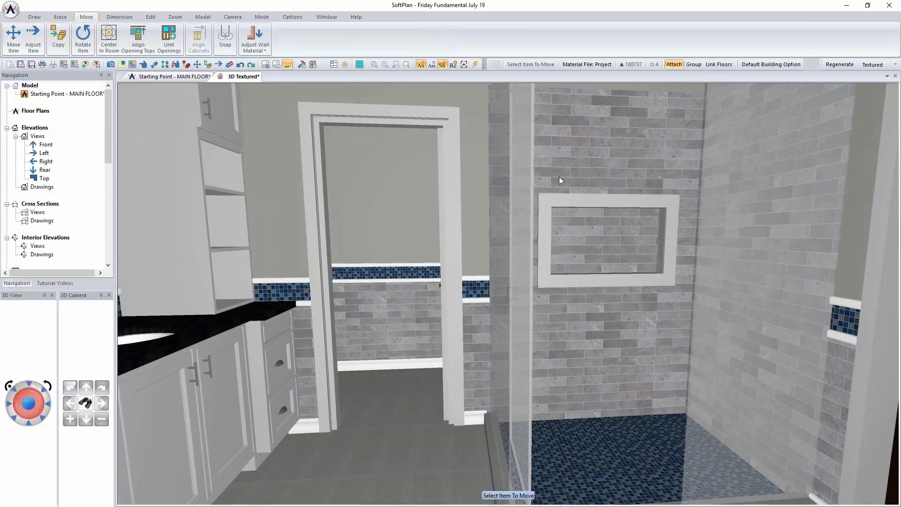
pyautogui.click(589, 199)
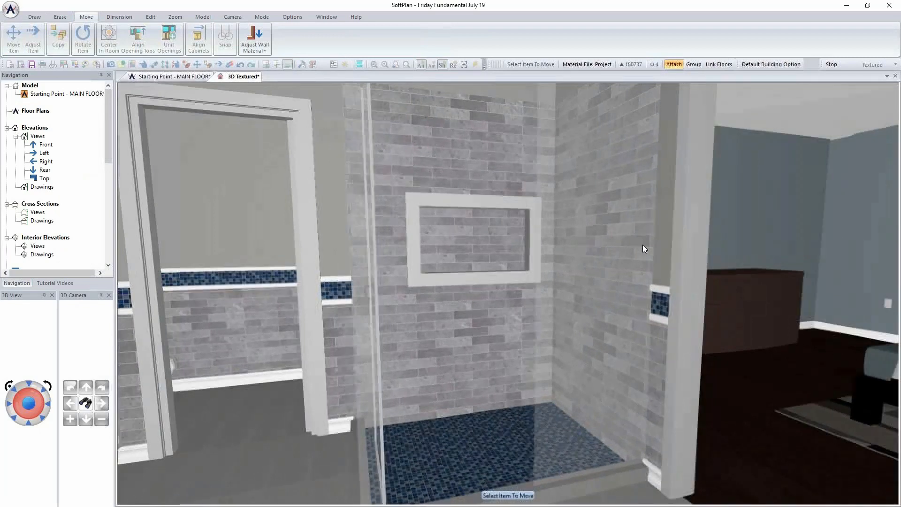
pyautogui.click(477, 201)
pyautogui.click(472, 201)
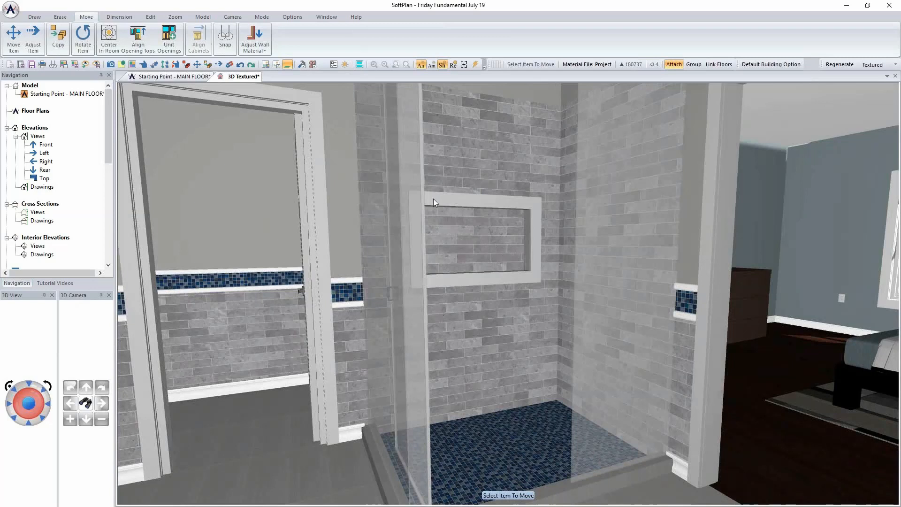
# Go to the main floor plan, change it from Interior to Drawing mode, and show the master bathroom's shower.
pyautogui.hotkey('ctrl', 'Tab')
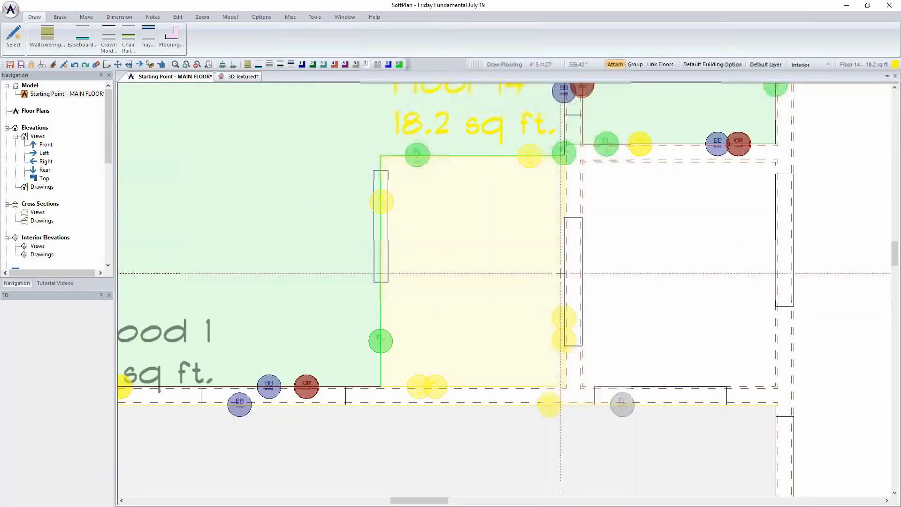
pyautogui.click(811, 64)
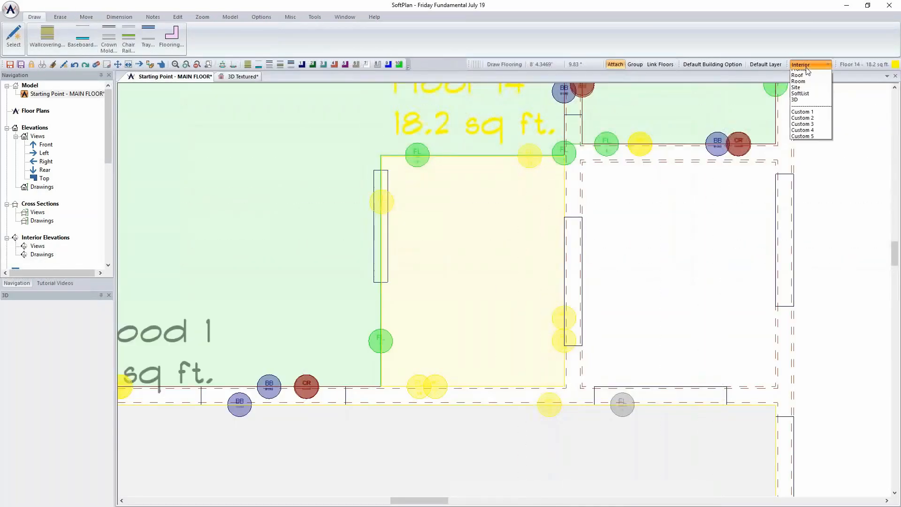
pyautogui.click(803, 82)
pyautogui.scroll(2, 469, 287)
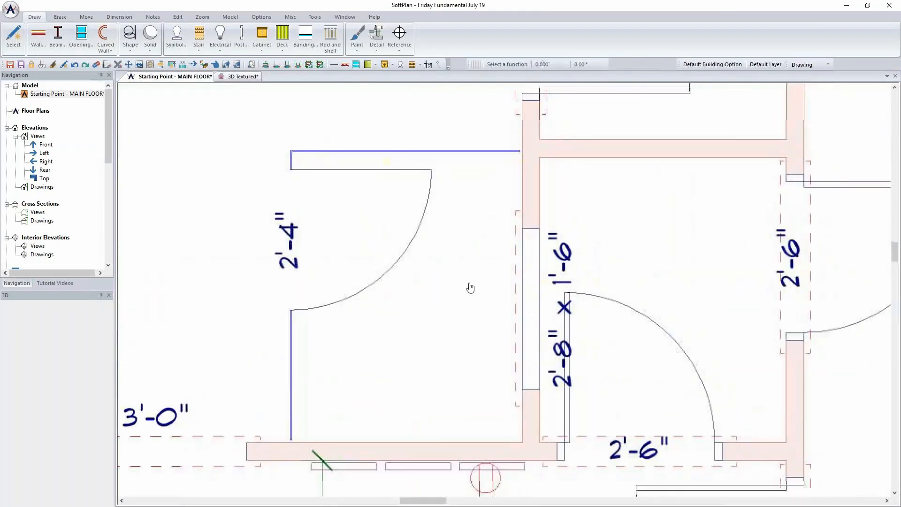
pyautogui.scroll(-3, 469, 288)
pyautogui.scroll(1, 487, 325)
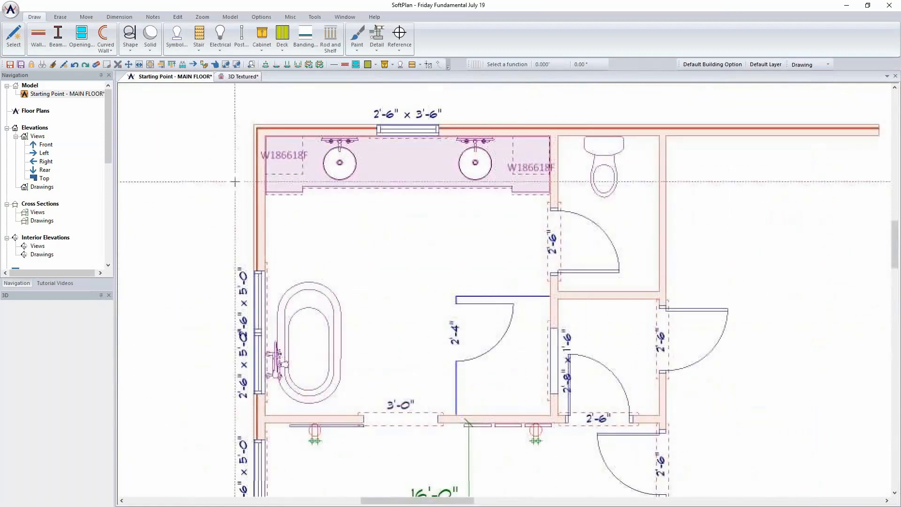
# Draw a solid cube about 1'7-3/4" long and 1/2" wide along the shower's bedroom-side wall.
pyautogui.click(150, 35)
pyautogui.click(183, 134)
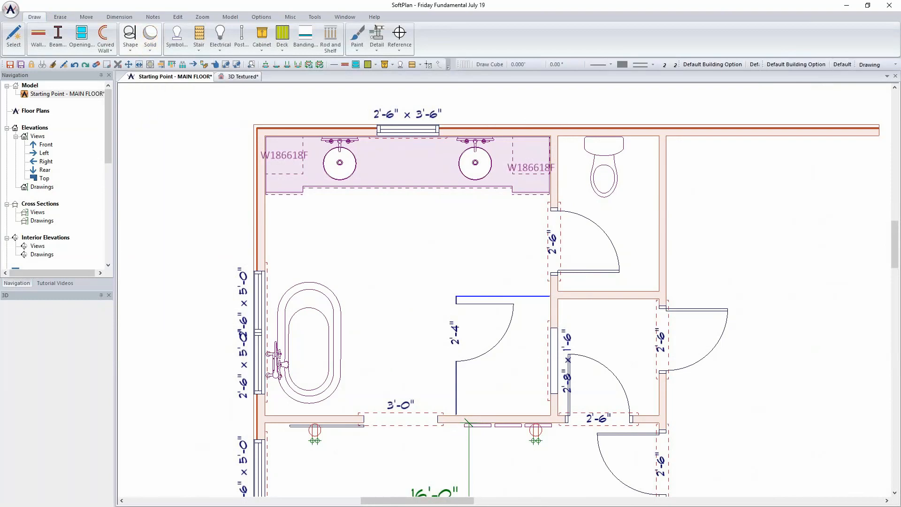
pyautogui.scroll(2, 593, 361)
pyautogui.scroll(-1, 445, 227)
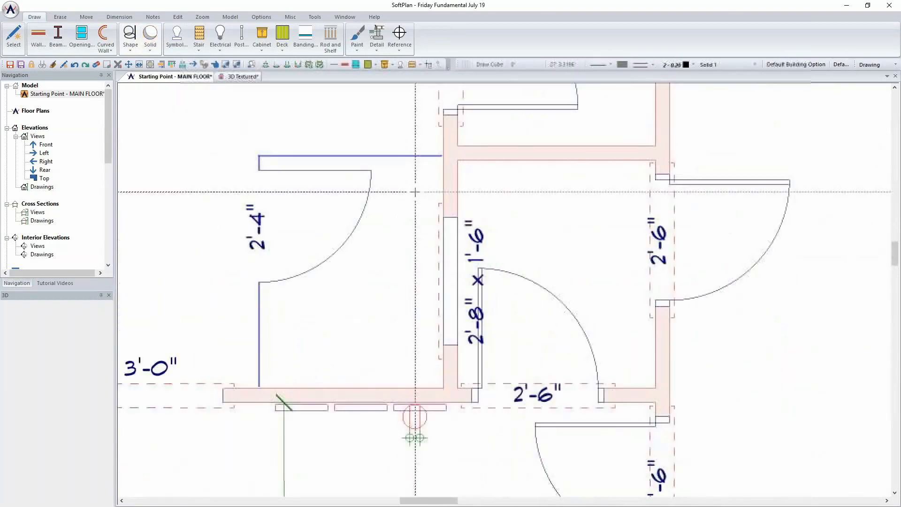
pyautogui.scroll(2, 331, 315)
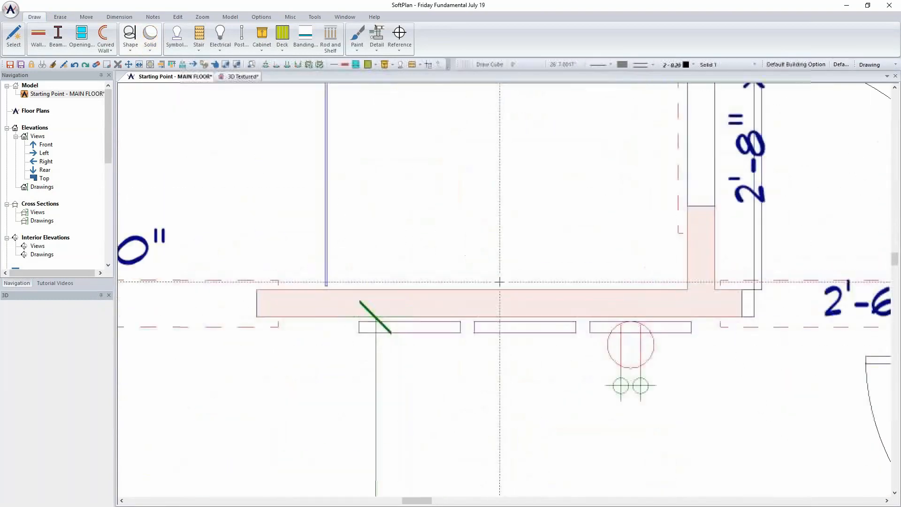
pyautogui.click(444, 287)
pyautogui.click(600, 289)
# Draw a second cube, 2'8" long and 1" wide, inside the shower beside the niche and matching its ends.
pyautogui.moveTo(612, 130); pyautogui.dragTo(610, 135, button='middle')
pyautogui.scroll(-1, 610, 135)
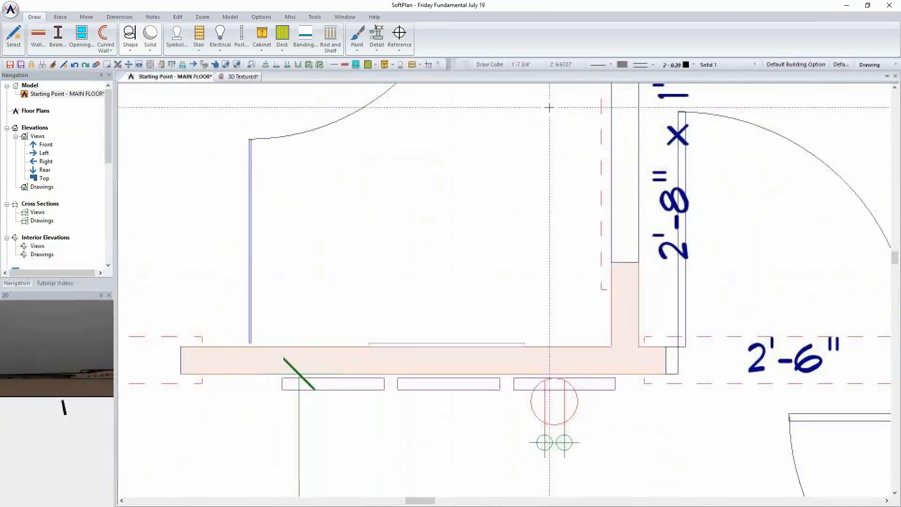
pyautogui.moveTo(543, 89); pyautogui.dragTo(499, 154, button='middle')
pyautogui.scroll(2, 466, 142)
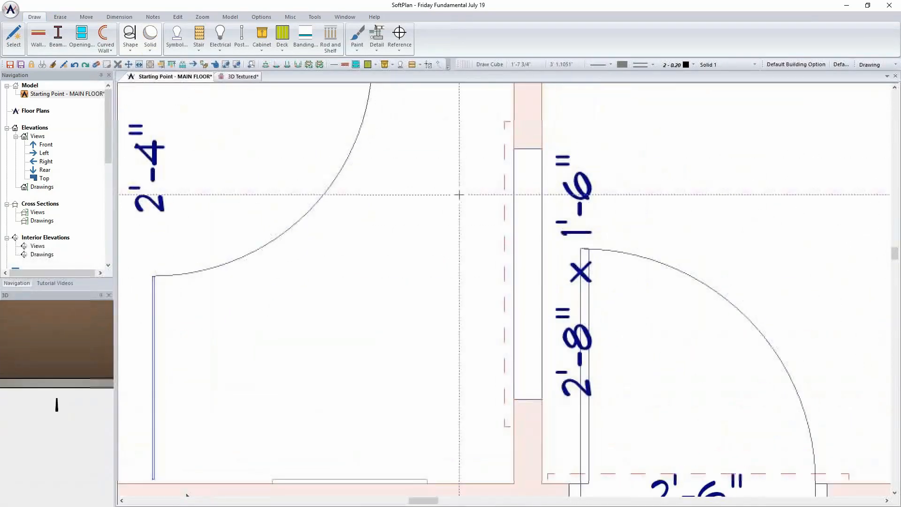
pyautogui.click(468, 149)
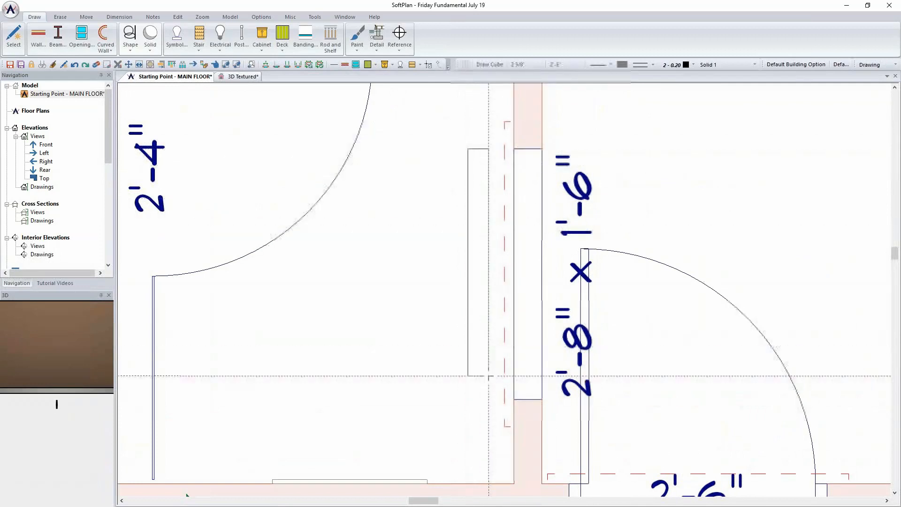
pyautogui.click(476, 399)
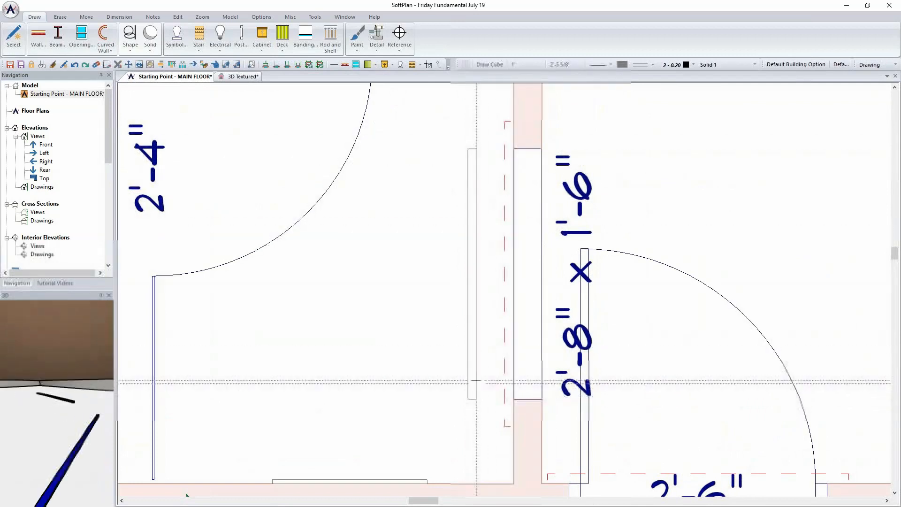
# Edit the cube beside the niche and set its elevation offset to 3' up.
pyautogui.rightClick(471, 279)
pyautogui.click(490, 298)
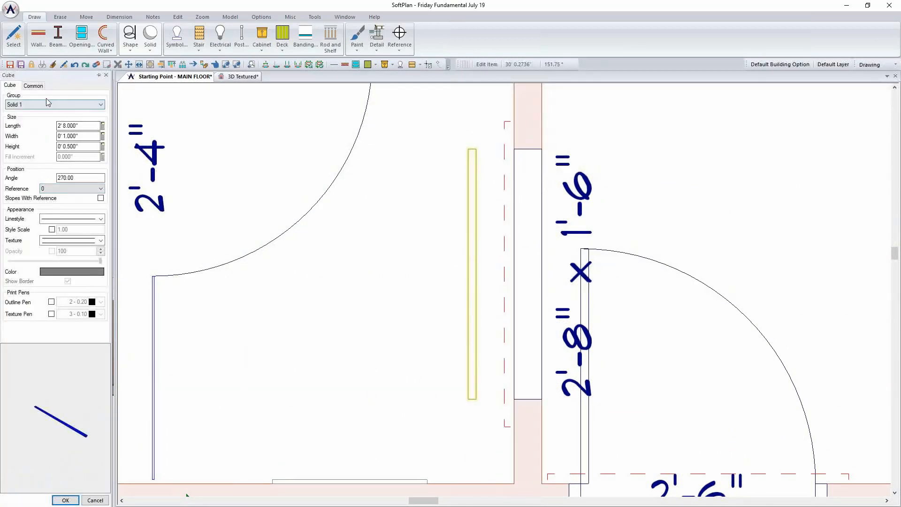
pyautogui.click(32, 86)
pyautogui.click(86, 213)
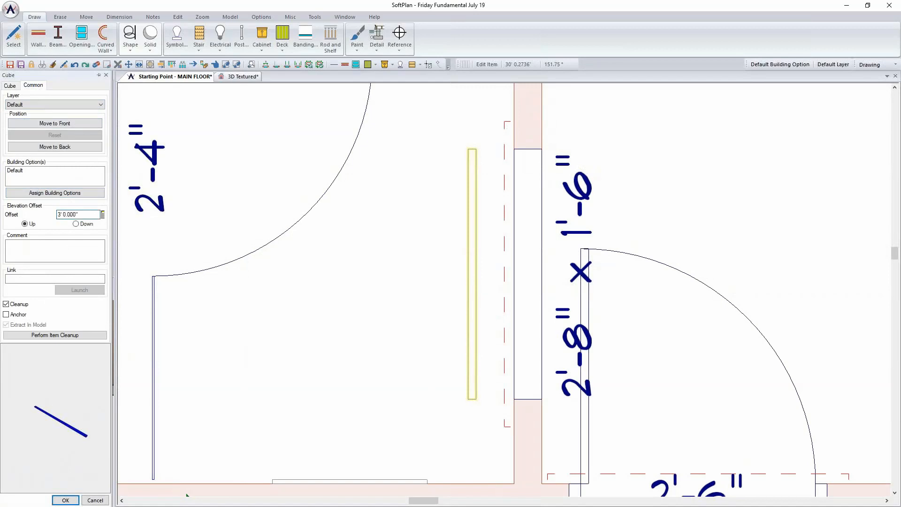
pyautogui.click(65, 500)
# Edit the thin cube along the bedroom-side wall, setting its elevation offset to 11.625" up and its height to 7'8".
pyautogui.rightClick(306, 484)
pyautogui.moveTo(347, 485)
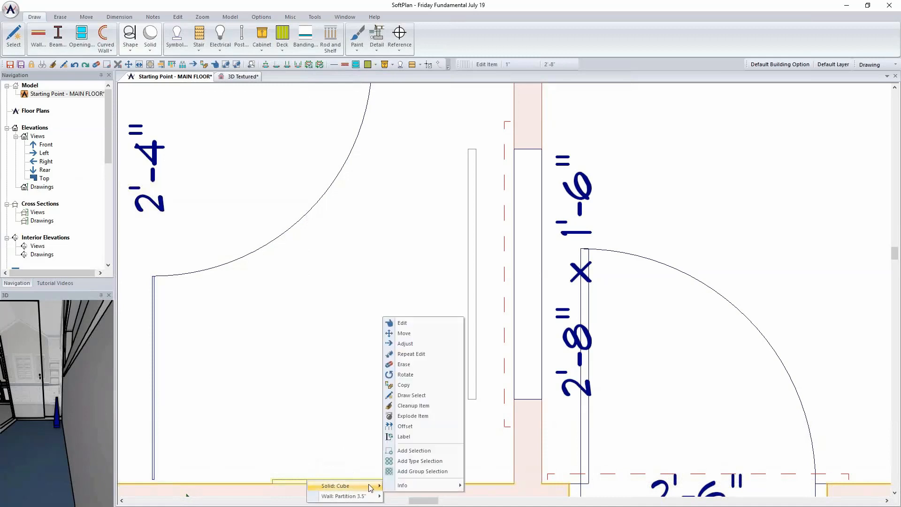
pyautogui.click(422, 322)
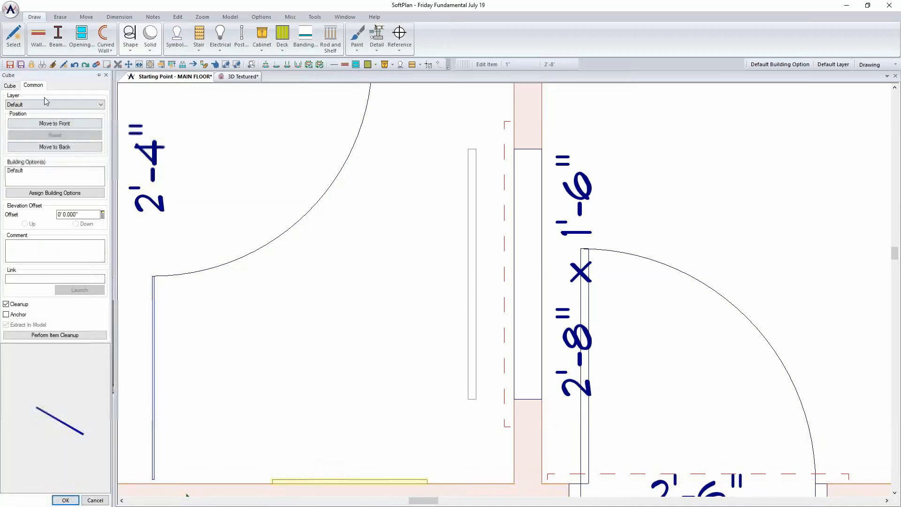
pyautogui.click(77, 213)
pyautogui.write('11.625')
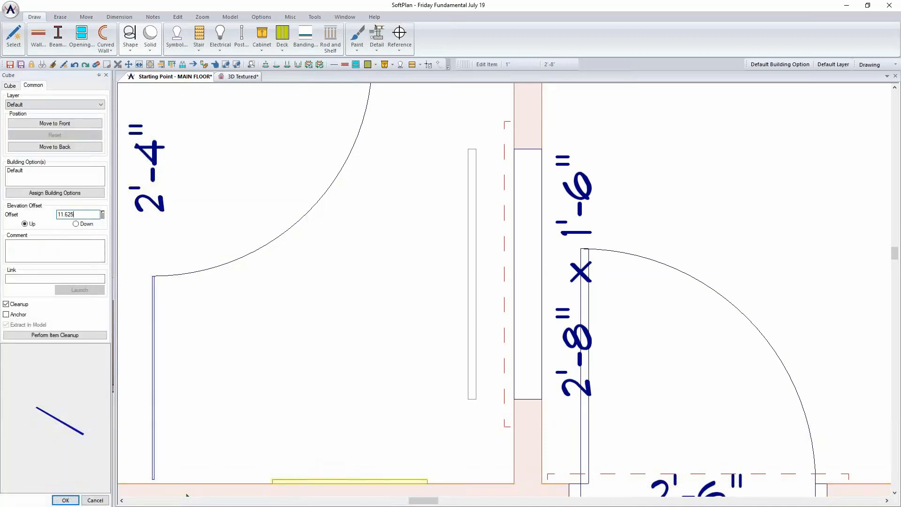
pyautogui.press('Tab')
pyautogui.click(11, 85)
pyautogui.click(85, 145)
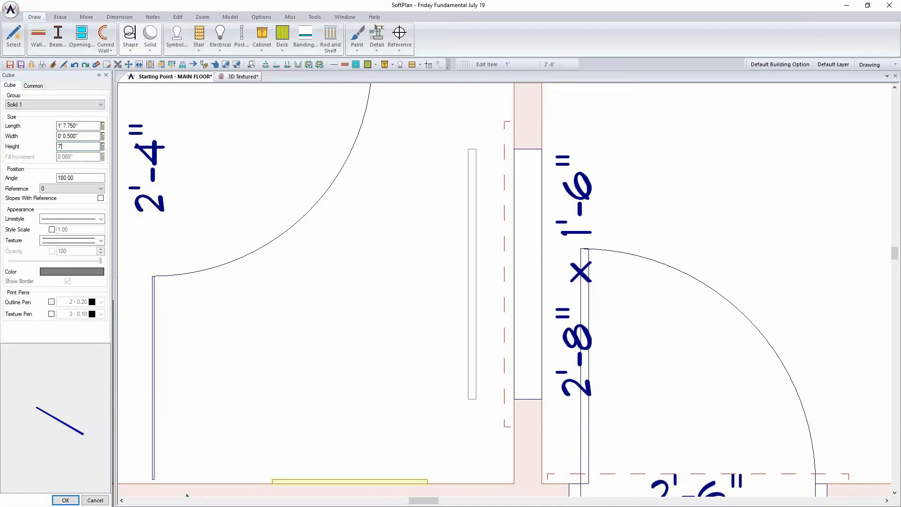
pyautogui.write('7\'8"')
pyautogui.press('Tab')
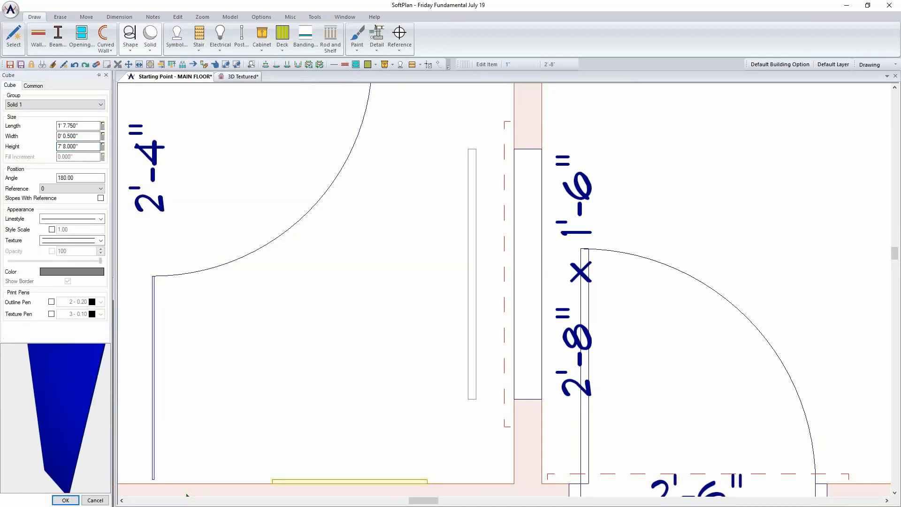
pyautogui.click(74, 500)
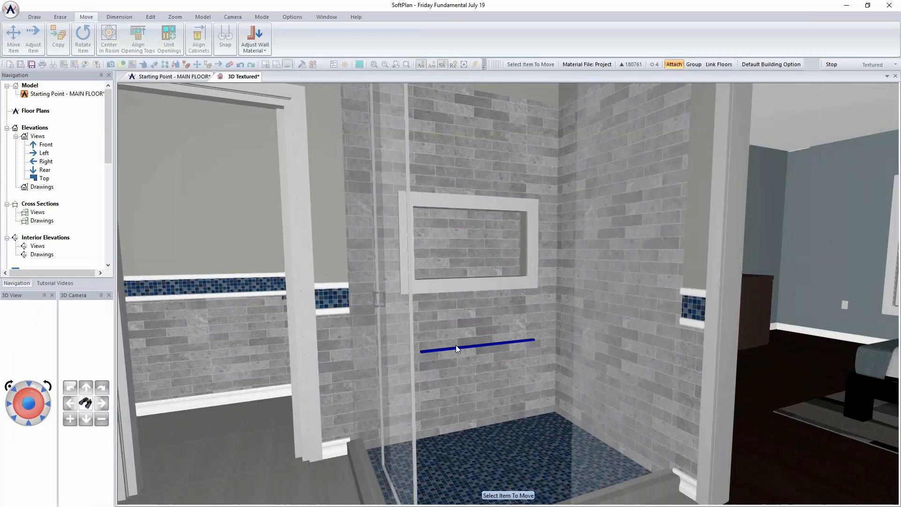
# In the 3D view, edit the cube by the niche and set its height to 2'8".
pyautogui.rightClick(475, 347)
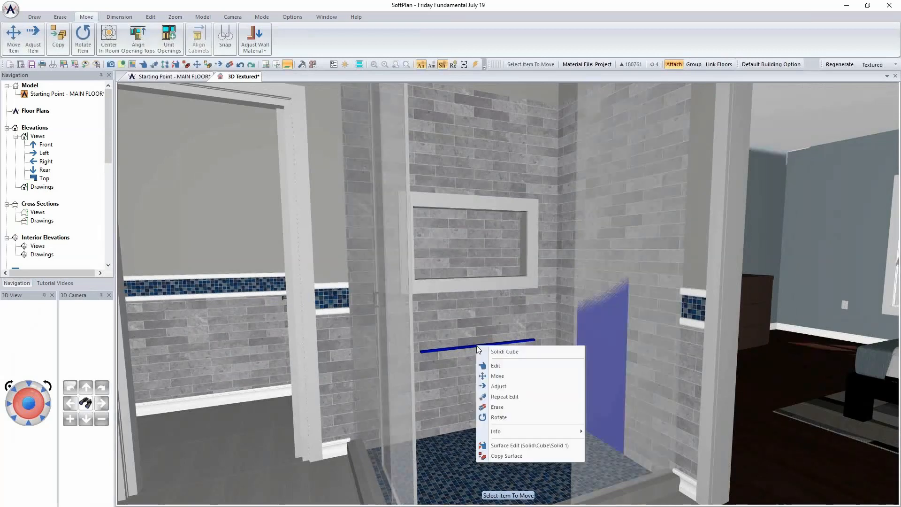
pyautogui.click(490, 365)
pyautogui.doubleClick(92, 148)
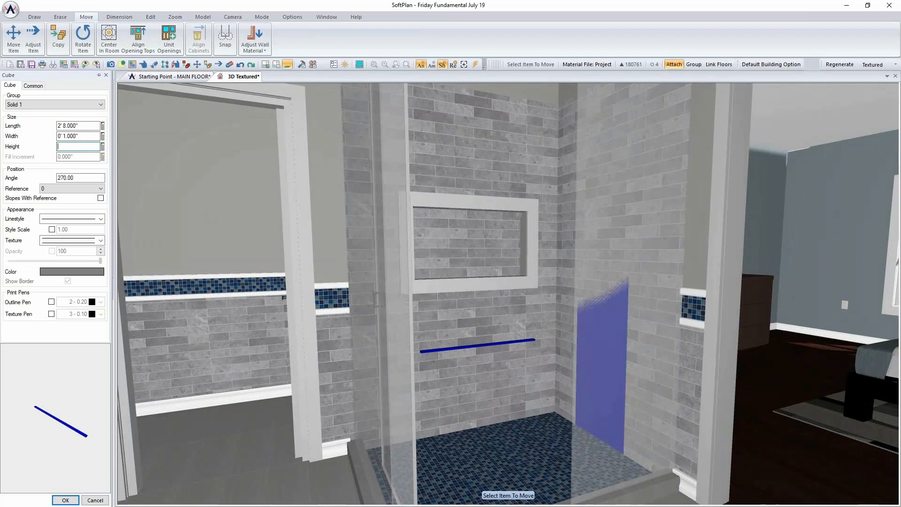
pyautogui.press('Return')
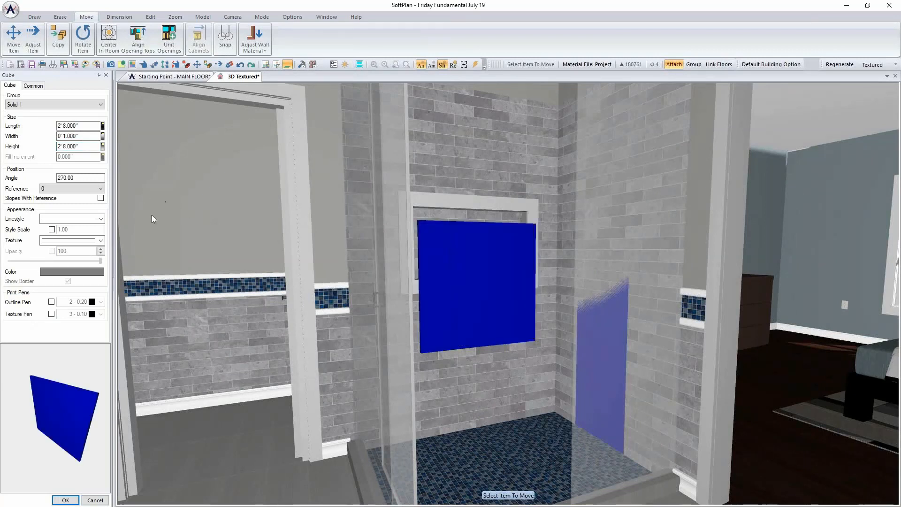
pyautogui.click(65, 500)
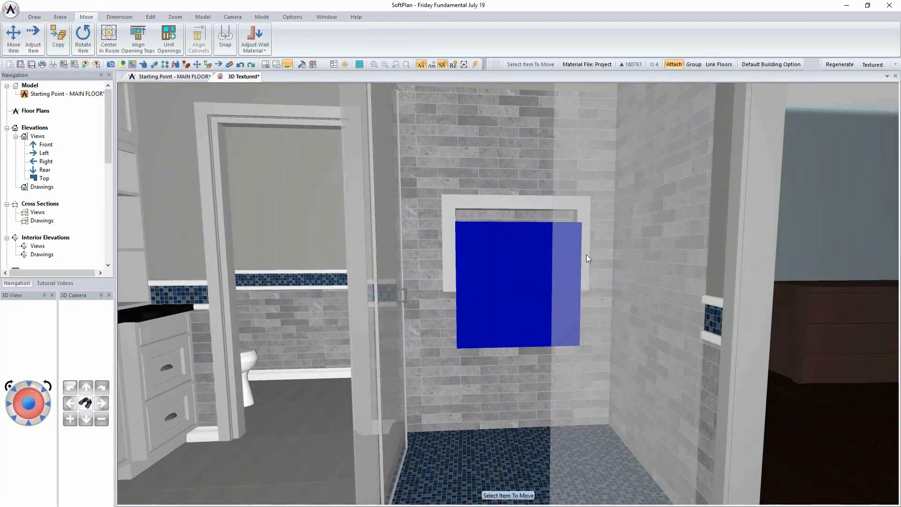
# Raise the niche cube to the top of the niche opening and adjust its lower edge to the opening's bottom.
pyautogui.click(523, 250)
pyautogui.click(521, 237)
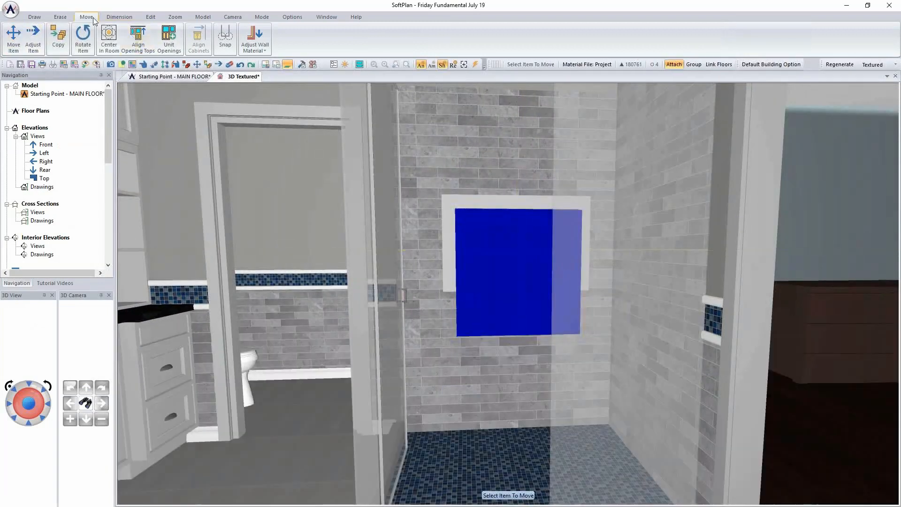
pyautogui.click(34, 40)
pyautogui.click(510, 306)
pyautogui.click(517, 333)
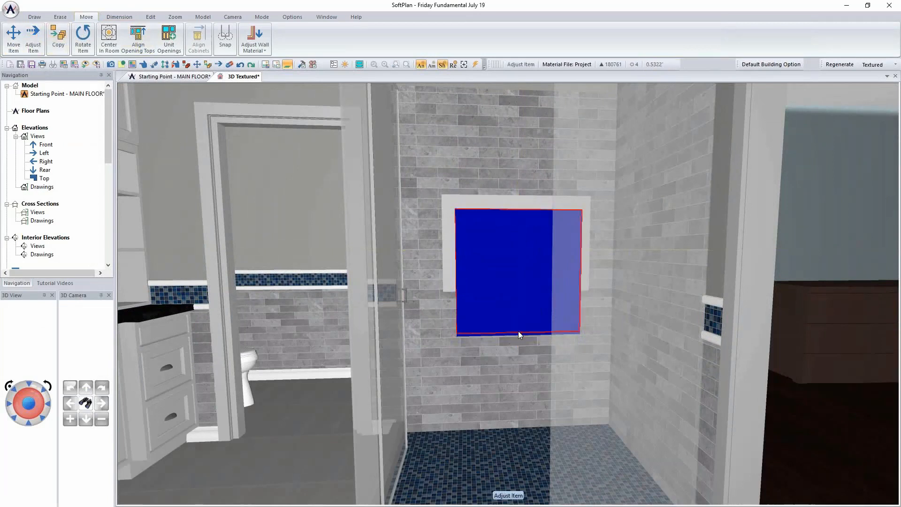
pyautogui.click(514, 279)
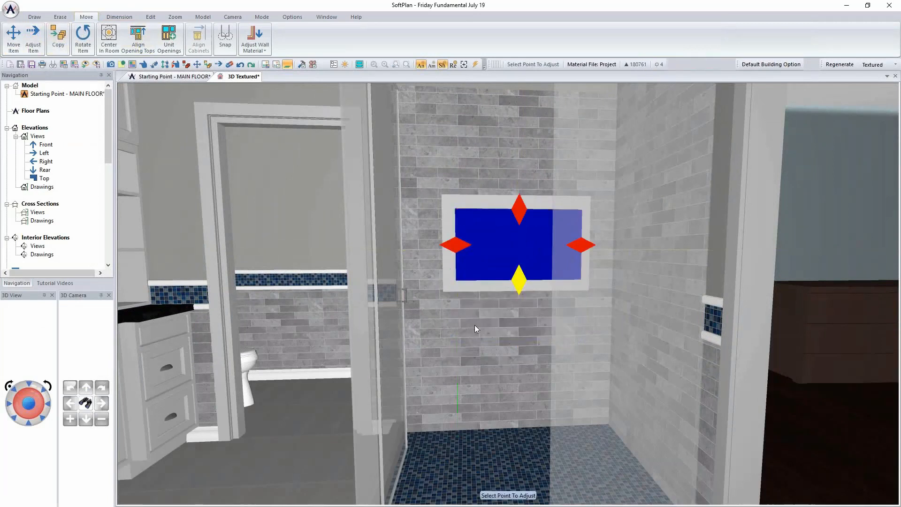
# Copy the blue mosaic surface material onto the niche cube and the tall cube on the bedroom-side wall.
pyautogui.moveTo(474, 324); pyautogui.dragTo(446, 322, button='middle')
pyautogui.click(510, 235)
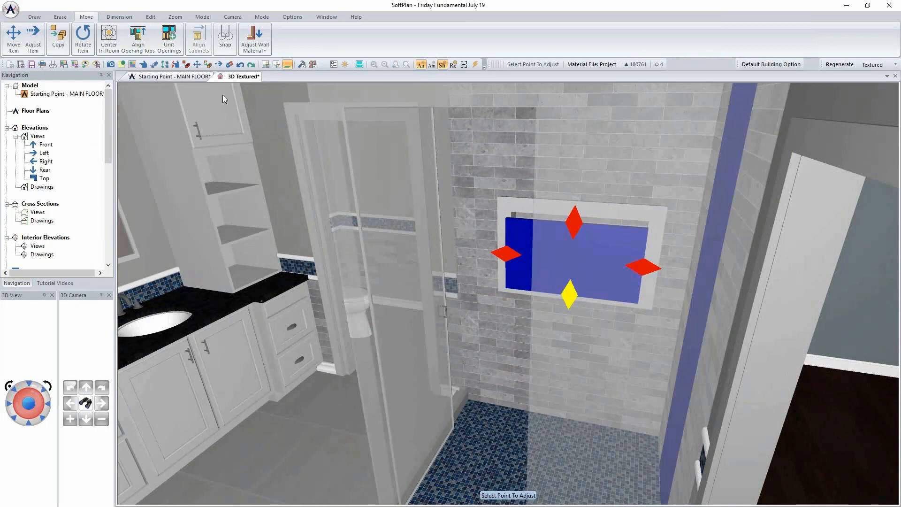
pyautogui.click(150, 17)
pyautogui.click(107, 39)
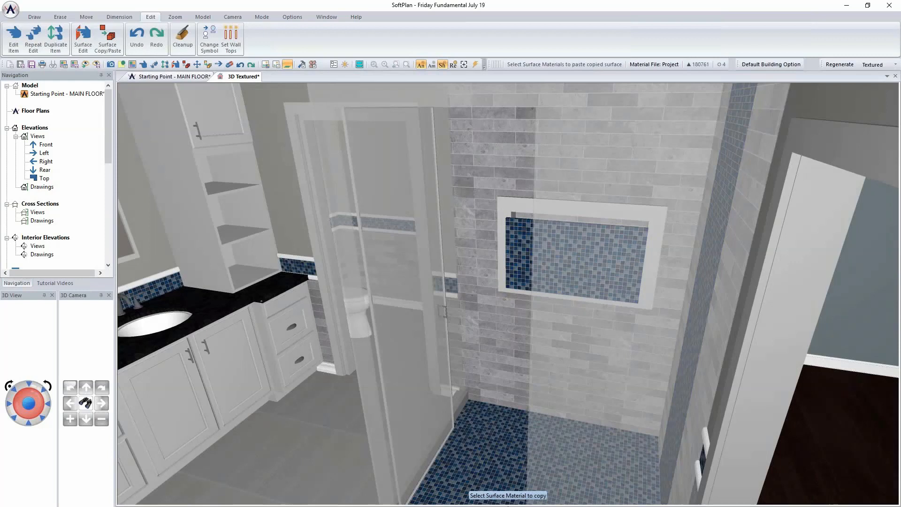
# In the floor plan, move the niche's mosaic cube into the wall recess, and check its position in 3D.
pyautogui.click(174, 76)
pyautogui.moveTo(468, 245); pyautogui.dragTo(527, 245)
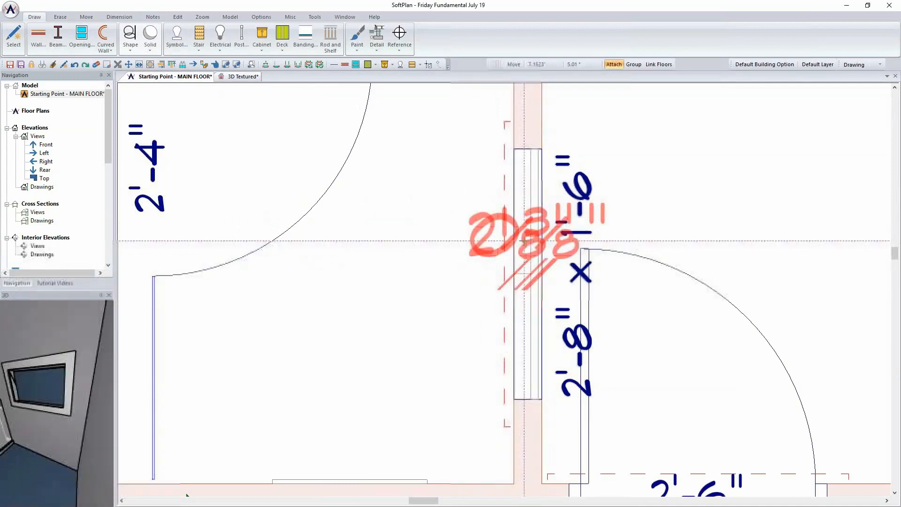
pyautogui.click(243, 77)
pyautogui.moveTo(577, 254); pyautogui.dragTo(590, 241, button='middle')
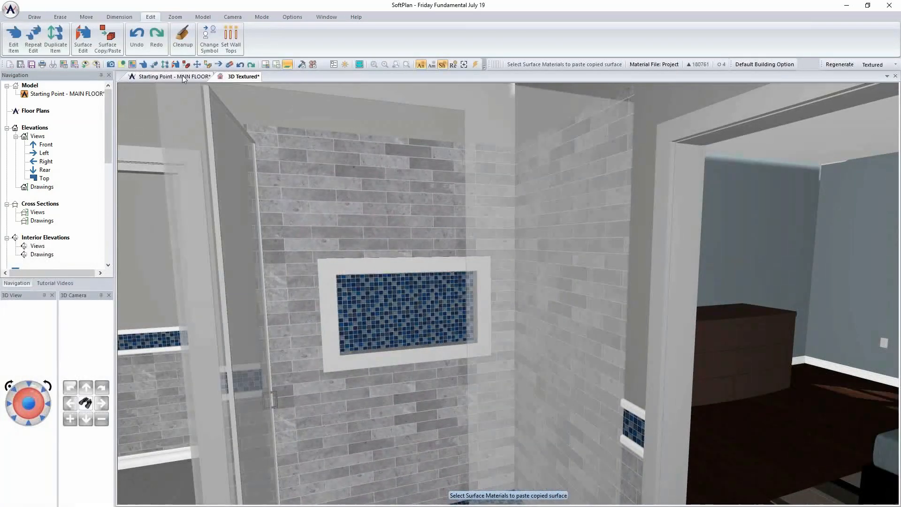
# In the floor plan, move the tall mosaic cube slightly out from the wall into the shower, and check it in 3D.
pyautogui.click(183, 78)
pyautogui.scroll(5, 497, 282)
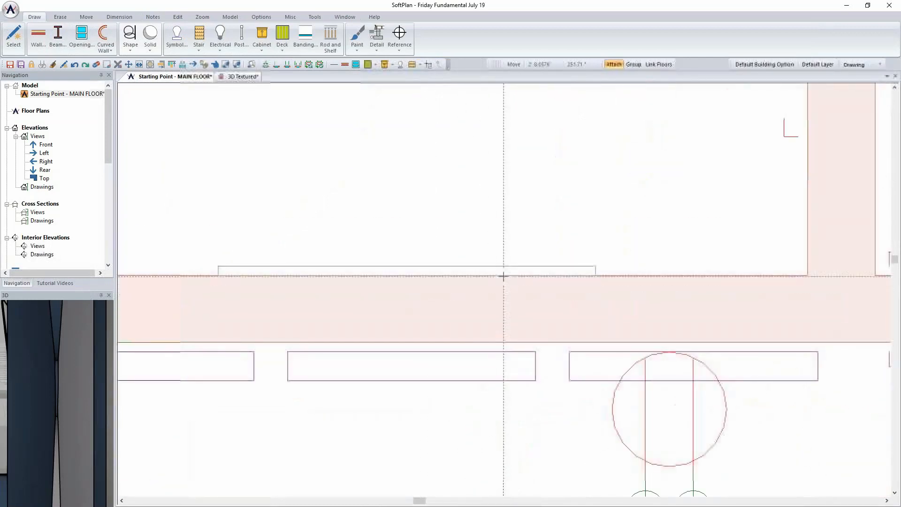
pyautogui.click(503, 266)
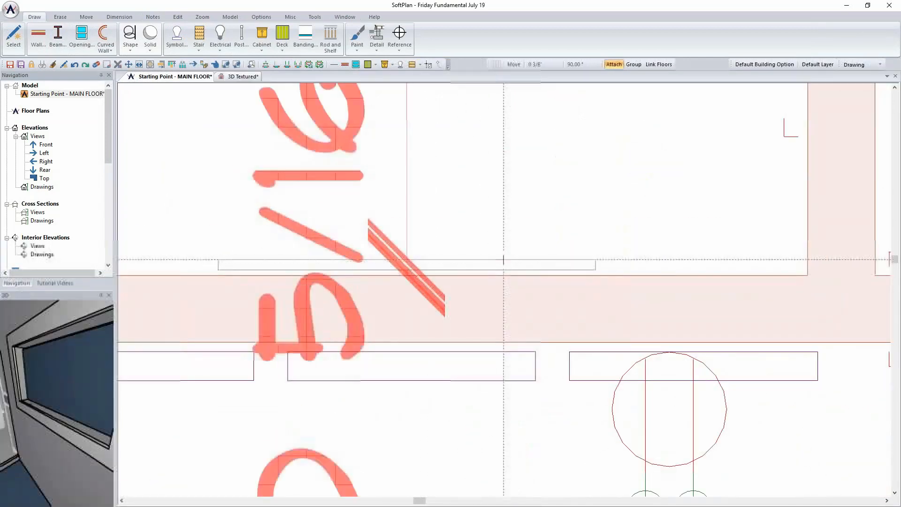
pyautogui.click(226, 76)
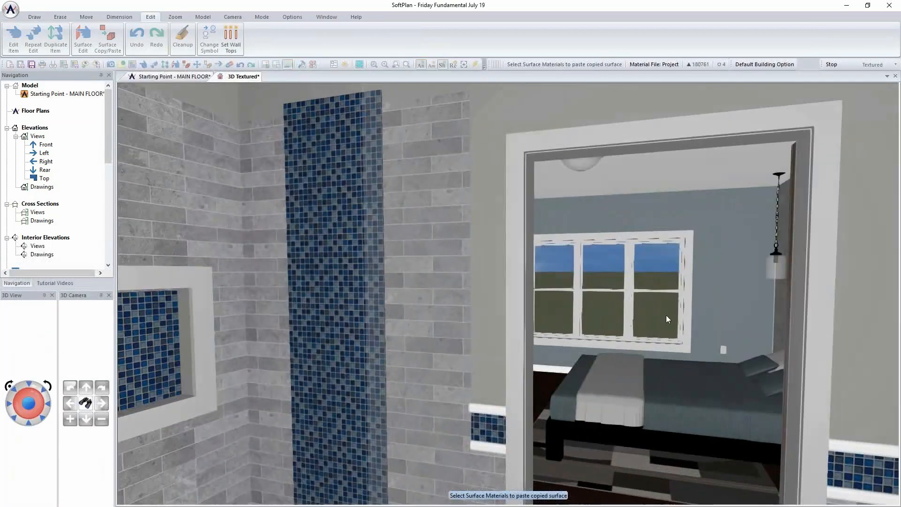
# Lower the top of the tall mosaic cube with Adjust Item to line up with the top edge of the shower wall tile.
pyautogui.click(86, 17)
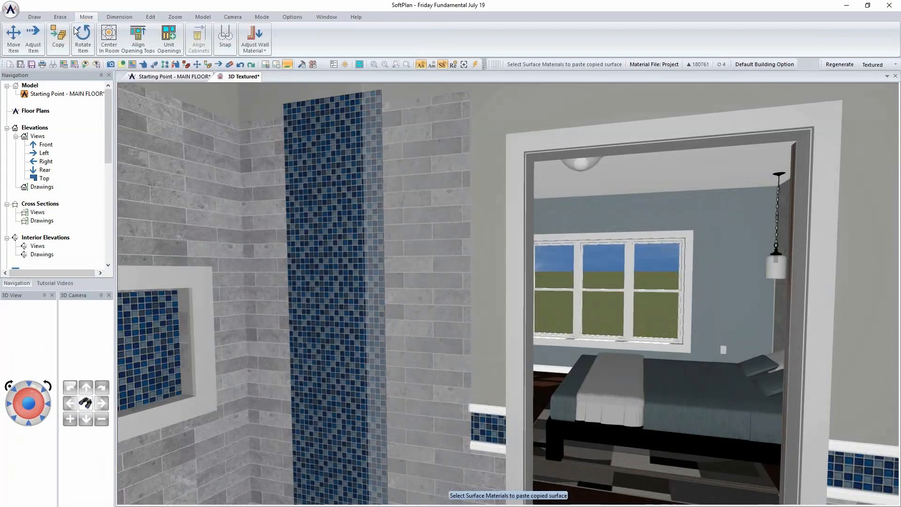
pyautogui.click(42, 39)
pyautogui.click(325, 98)
pyautogui.click(326, 109)
pyautogui.moveTo(345, 215); pyautogui.dragTo(340, 229, button='middle')
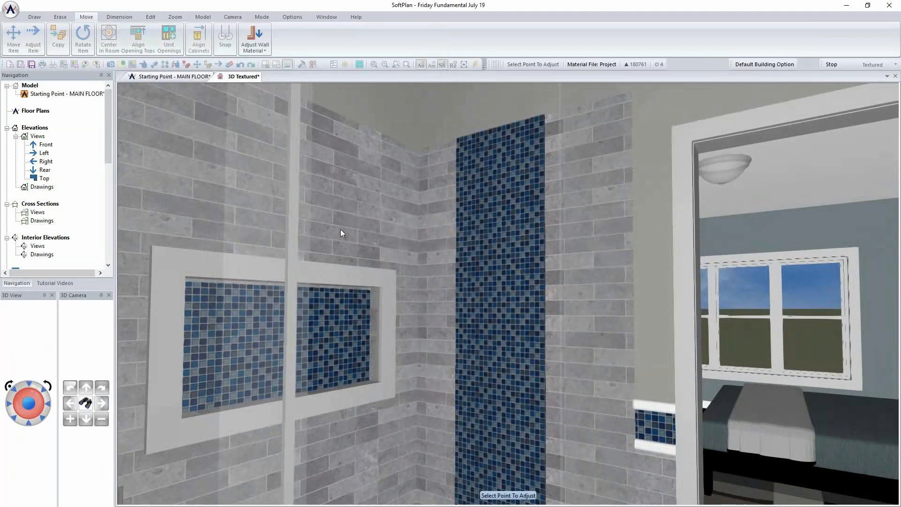
pyautogui.scroll(-2, 340, 229)
pyautogui.press('Up')
pyautogui.press('Up')
pyautogui.press('Up')
pyautogui.press('Up')
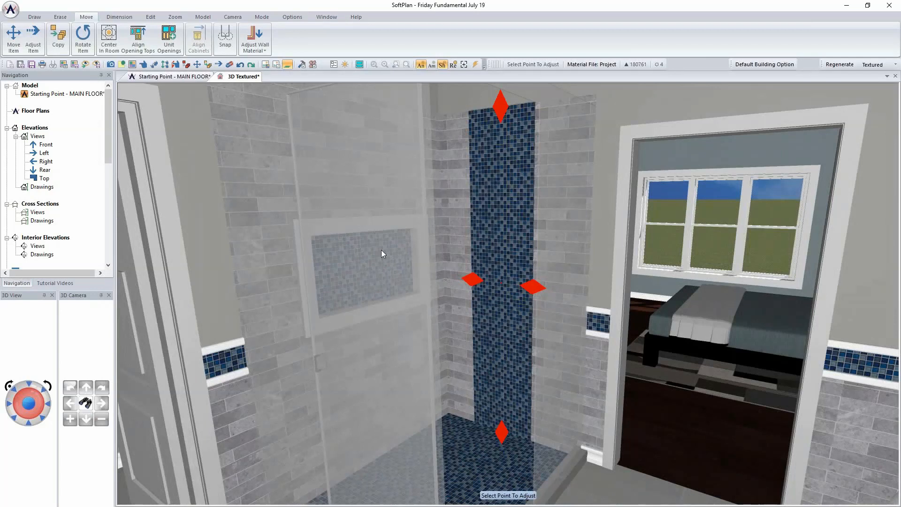
# In the floor plan, open the symbol library, search for "therm" and choose the thermostatic shower massage panel.
pyautogui.click(172, 77)
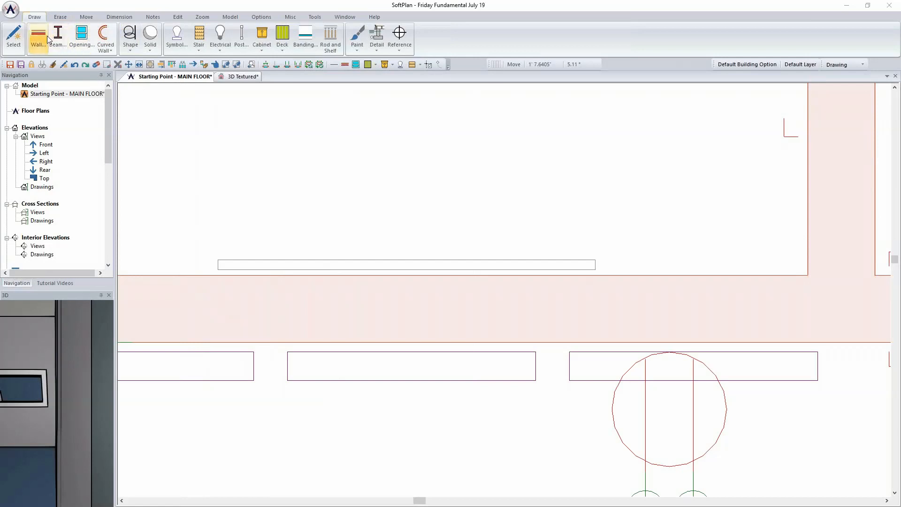
pyautogui.click(176, 37)
pyautogui.scroll(6, 276, 134)
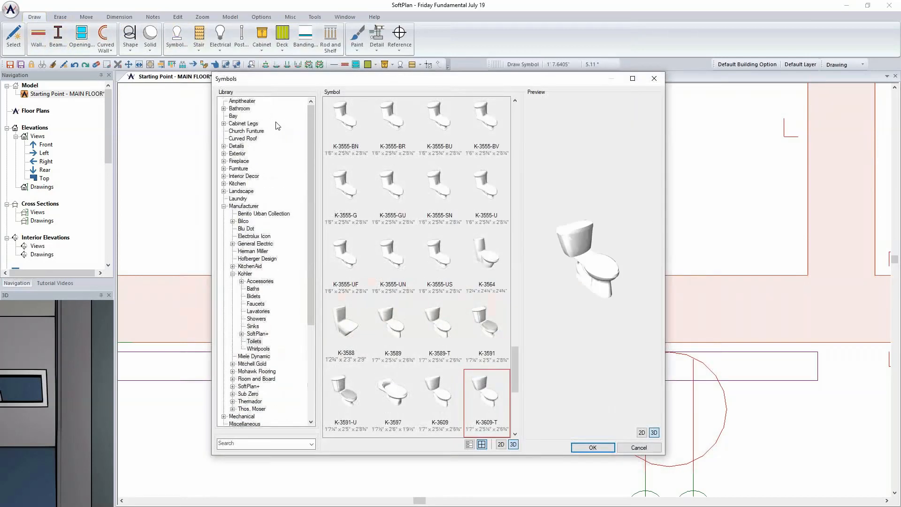
pyautogui.click(244, 443)
pyautogui.write('therm')
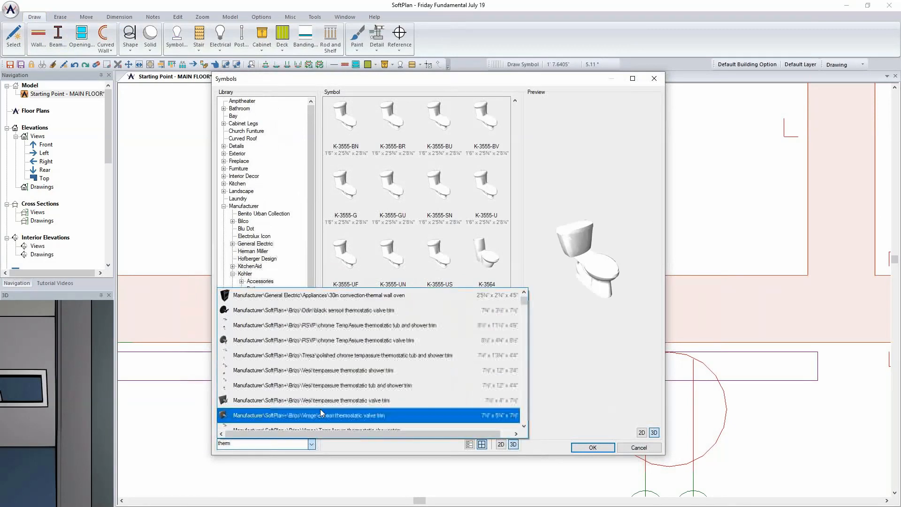
pyautogui.click(305, 295)
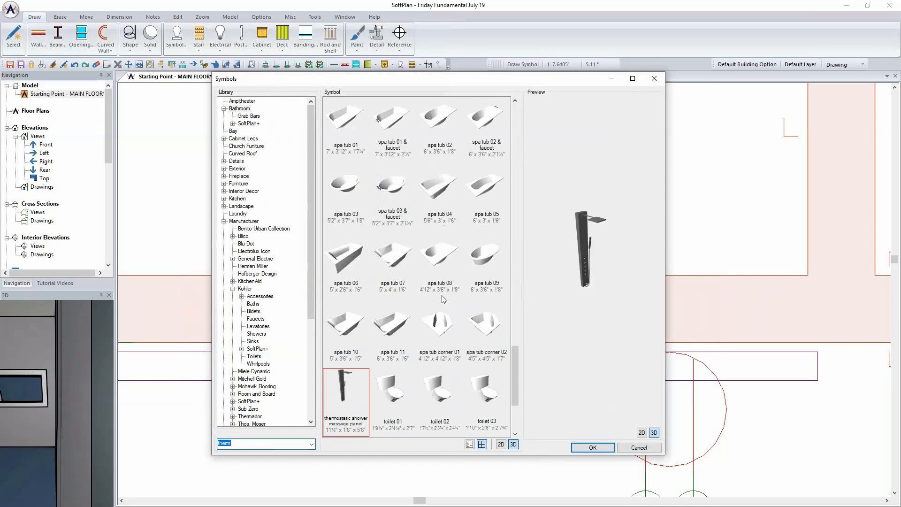
# Look through the "therm" search results for other thermostatic shower fixtures.
pyautogui.click(311, 443)
pyautogui.scroll(-1, 288, 356)
pyautogui.scroll(2, 288, 362)
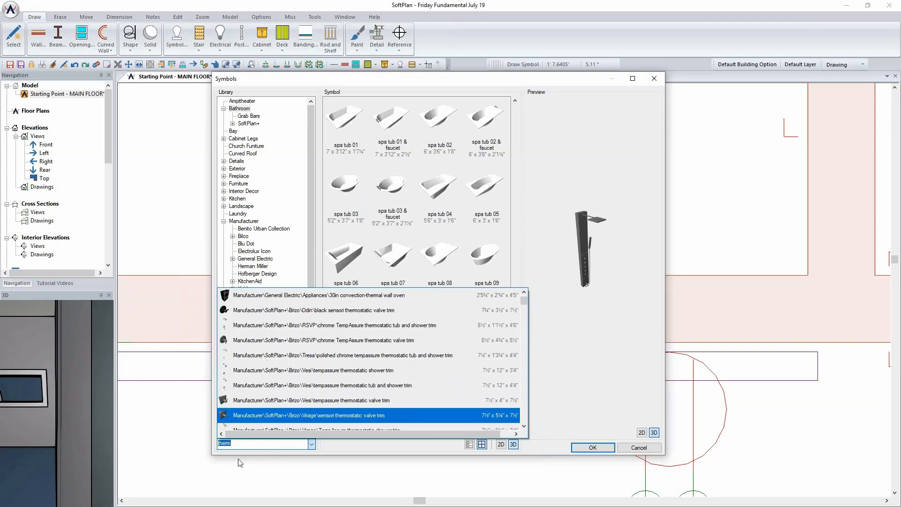
pyautogui.click(232, 445)
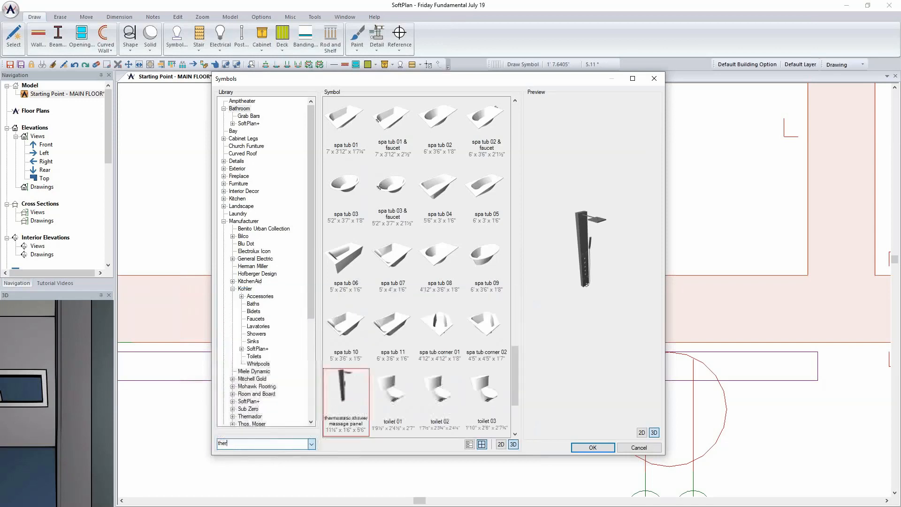
pyautogui.write('m')
pyautogui.scroll(-5, 304, 338)
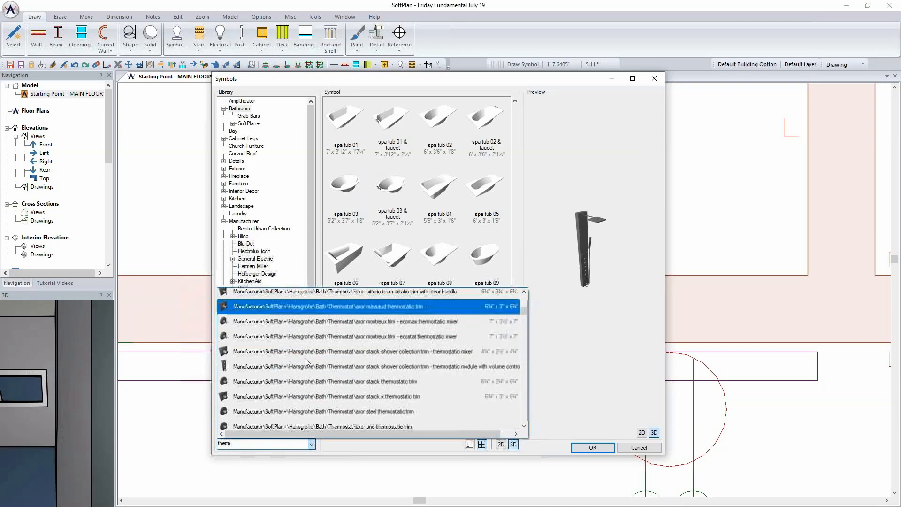
pyautogui.scroll(-5, 303, 356)
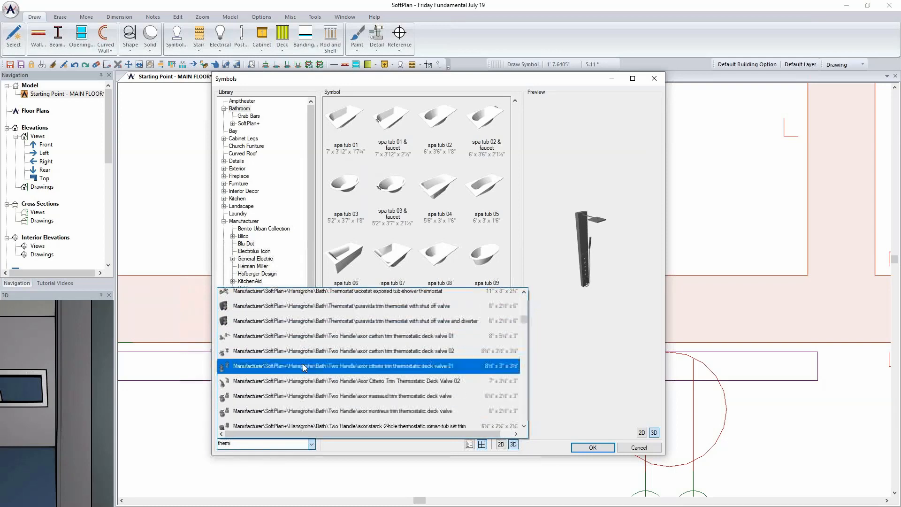
pyautogui.scroll(10, 295, 345)
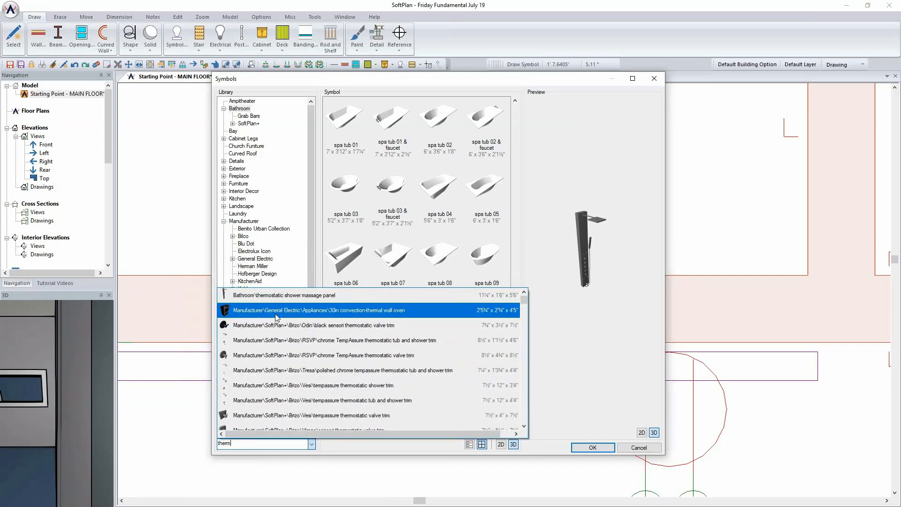
pyautogui.press('Return')
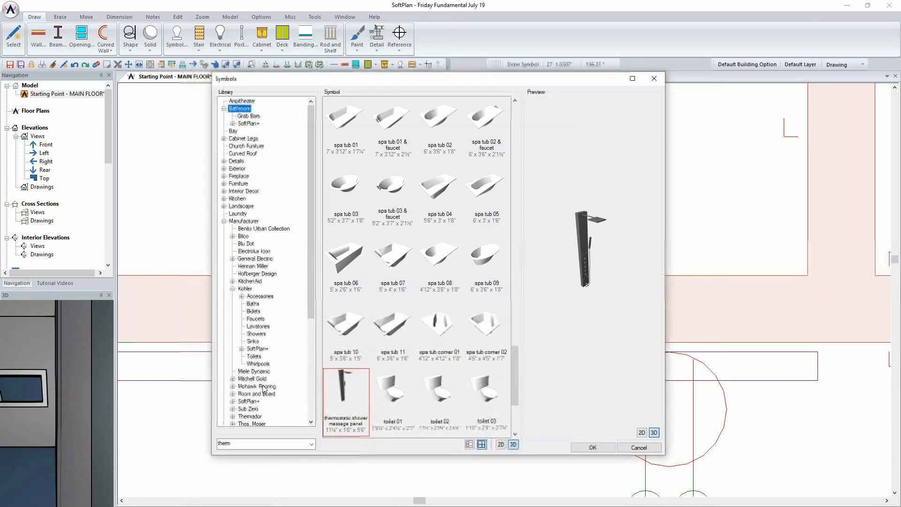
# Search the symbol library for "shower" and preview the faucet and shower head symbol.
pyautogui.write('er')
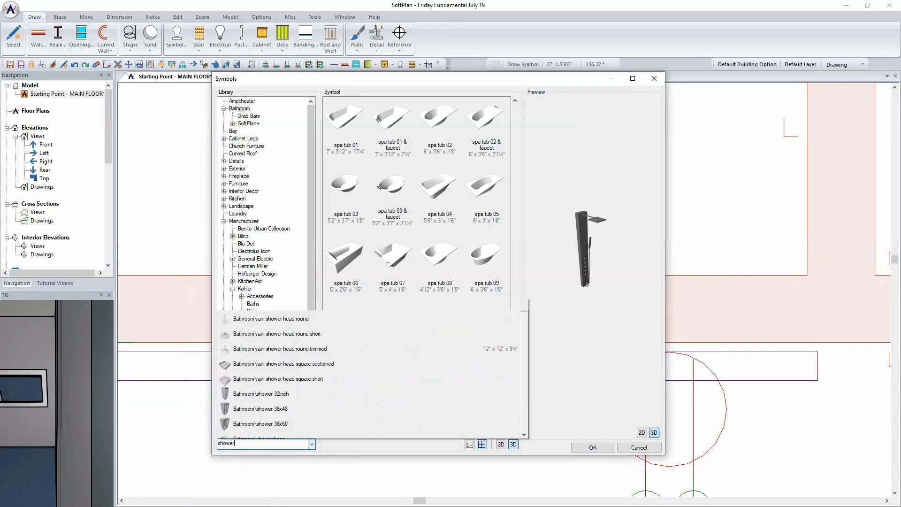
pyautogui.scroll(-6, 327, 342)
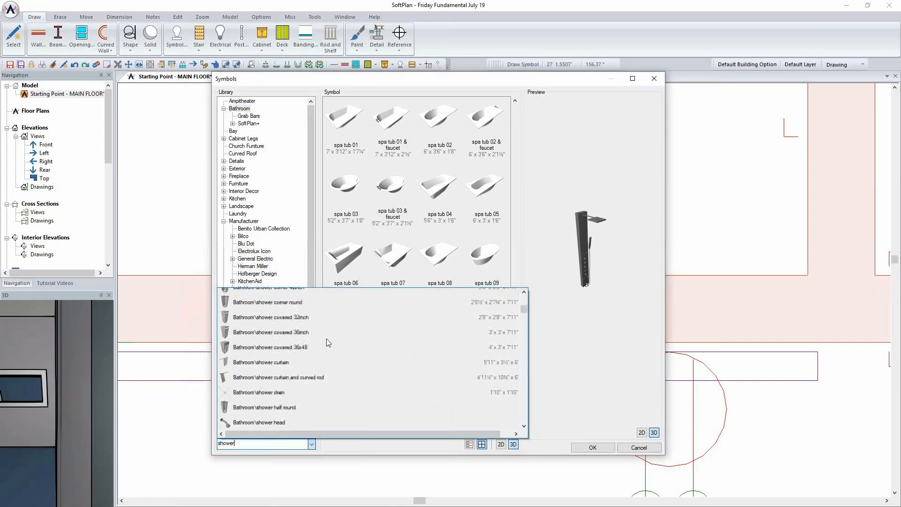
pyautogui.scroll(-3, 327, 342)
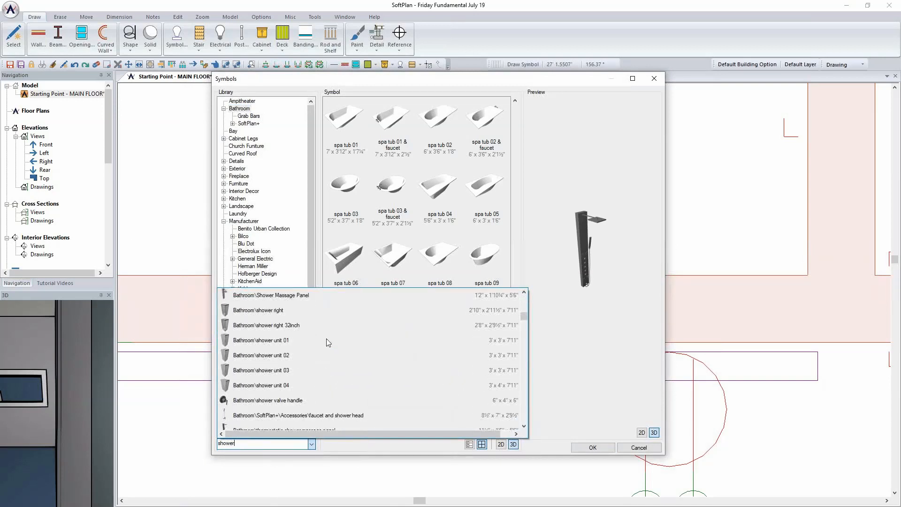
pyautogui.click(308, 332)
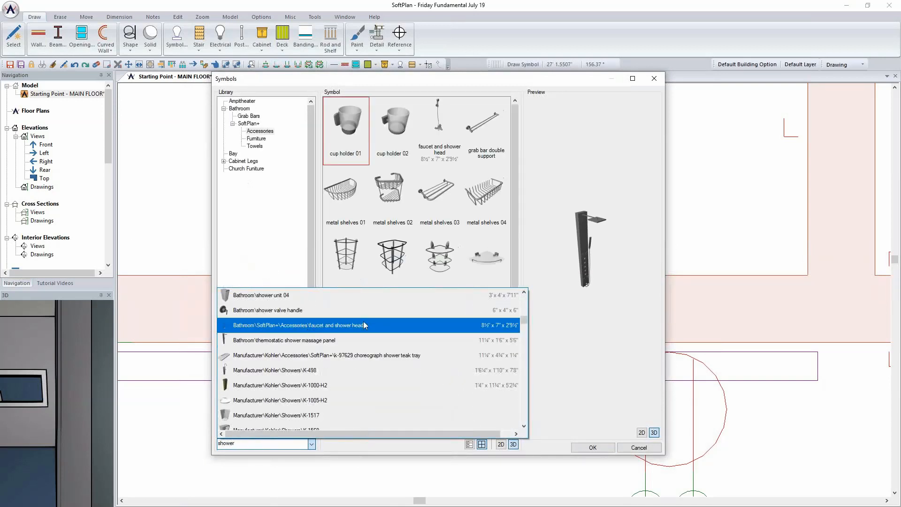
pyautogui.scroll(-1, 461, 264)
pyautogui.scroll(1, 474, 301)
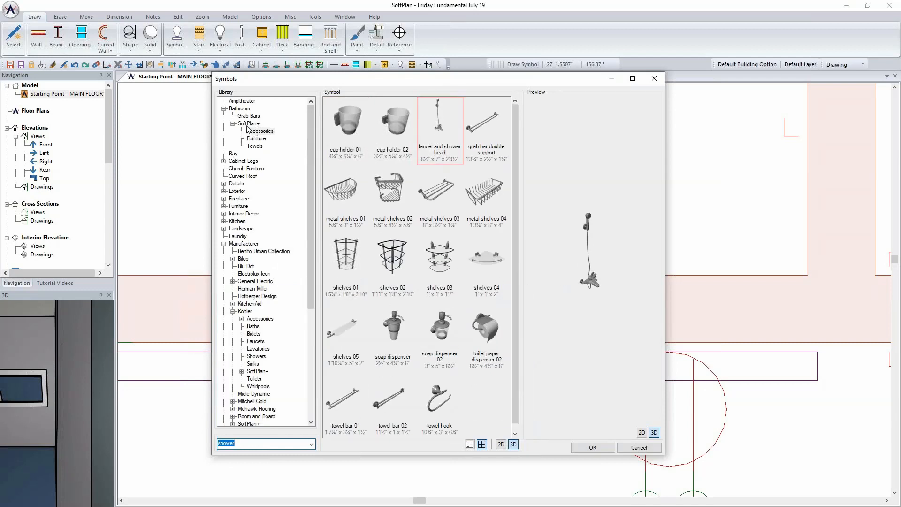
# Choose the Shower Massage Panel from the Bathroom library and place it centred on the tall mosaic cube against the shower wall.
pyautogui.click(240, 109)
pyautogui.scroll(-1, 466, 200)
pyautogui.scroll(-10, 466, 200)
pyautogui.scroll(-10, 465, 202)
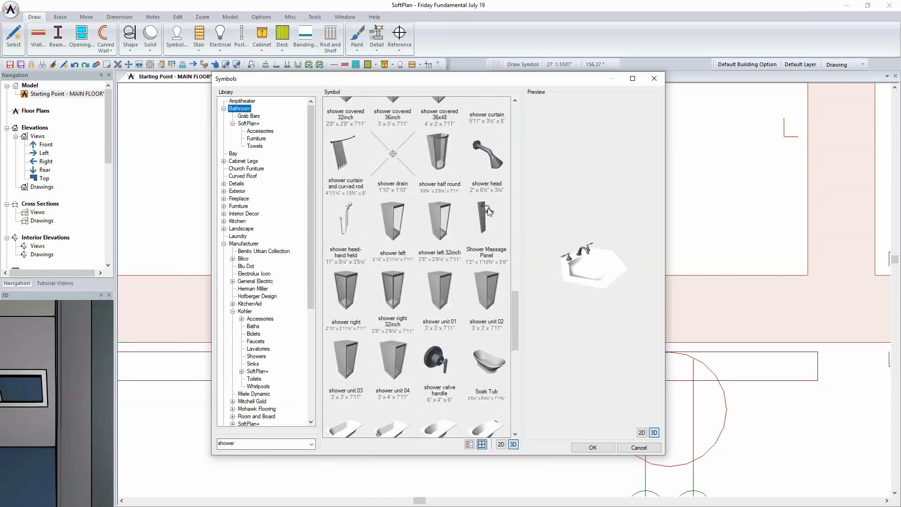
pyautogui.click(487, 213)
pyautogui.click(591, 448)
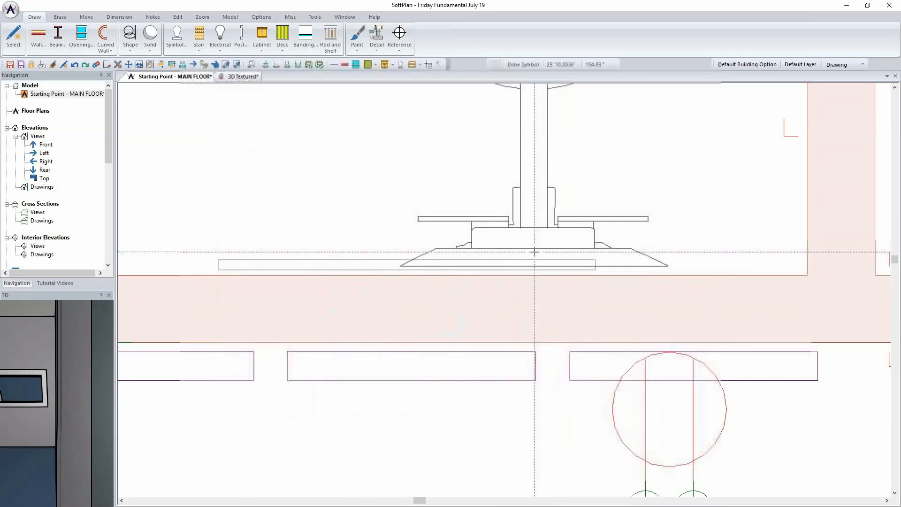
pyautogui.click(408, 238)
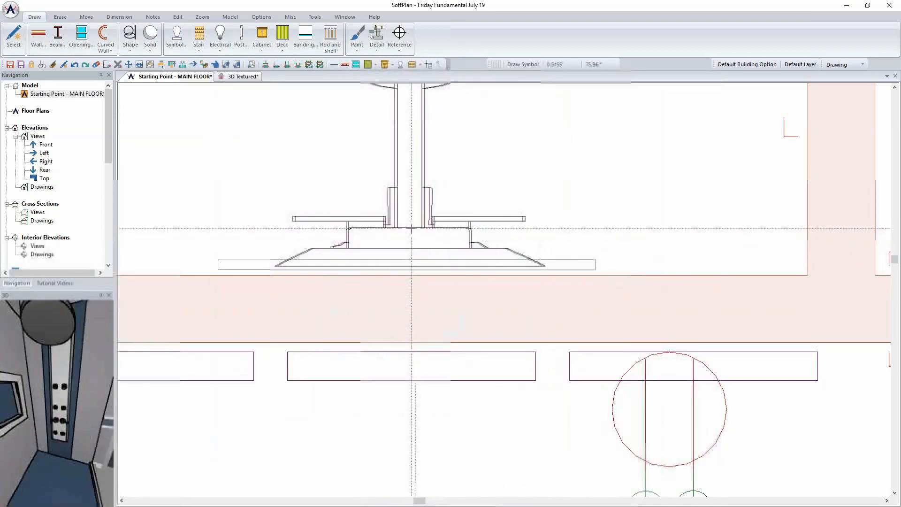
pyautogui.scroll(-3, 505, 289)
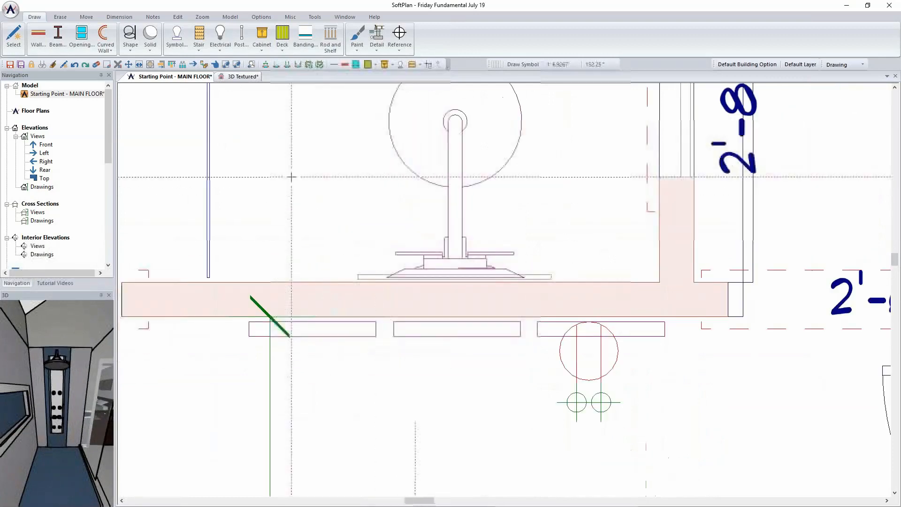
# In the 3D view, copy the shower massage panel's front surface material onto its side edge.
pyautogui.click(237, 76)
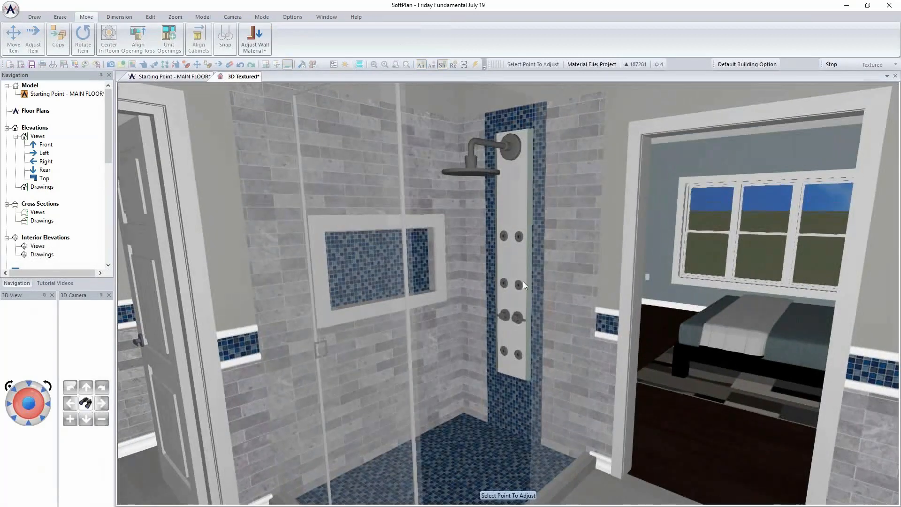
pyautogui.click(523, 282)
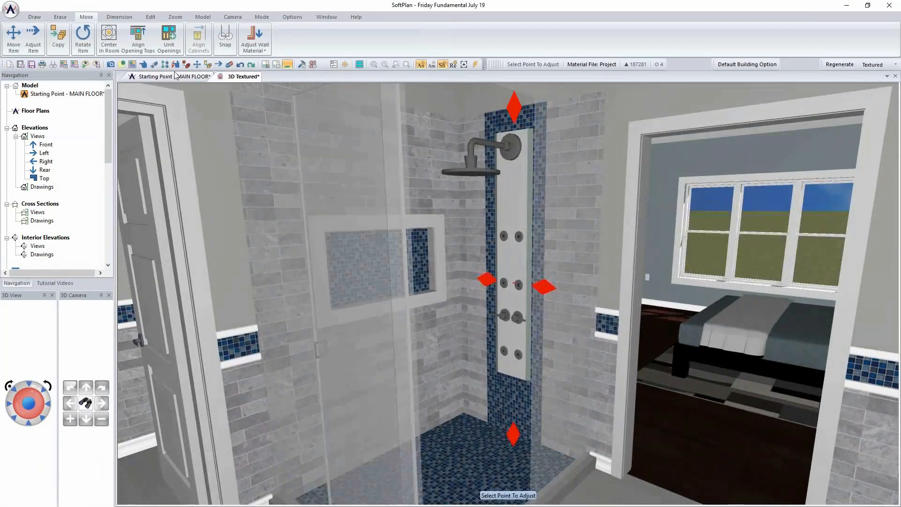
pyautogui.click(150, 17)
pyautogui.click(103, 40)
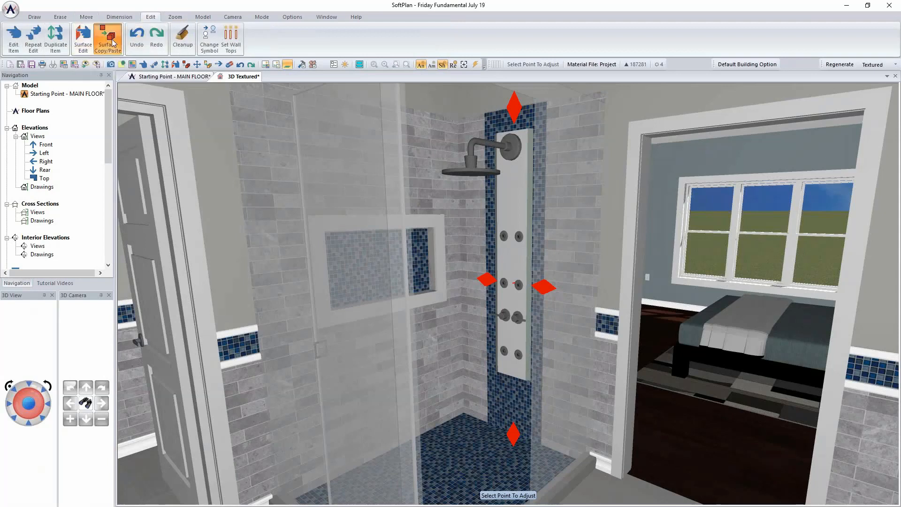
pyautogui.click(524, 205)
pyautogui.click(528, 200)
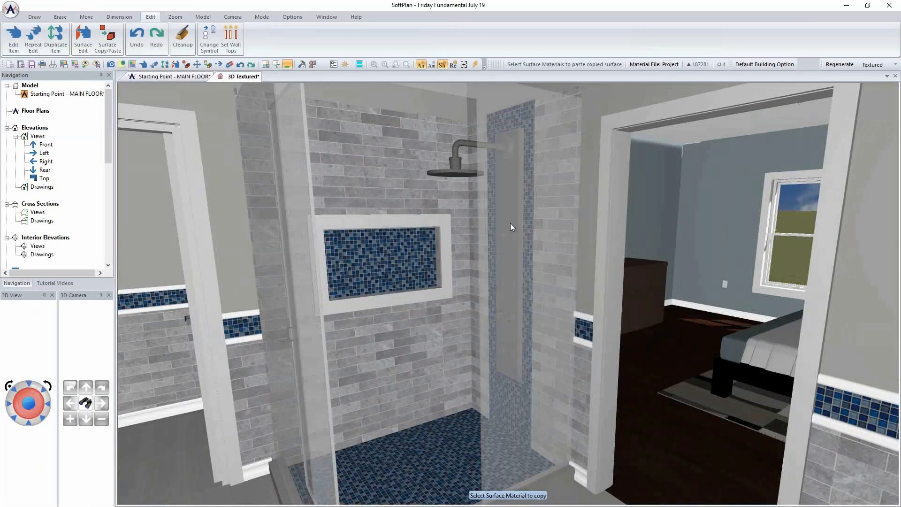
# Examine the double-sink vanity wall and the open shelves of its tower cabinets in 3D.
pyautogui.moveTo(522, 212); pyautogui.dragTo(473, 204, button='middle')
pyautogui.press('Left')
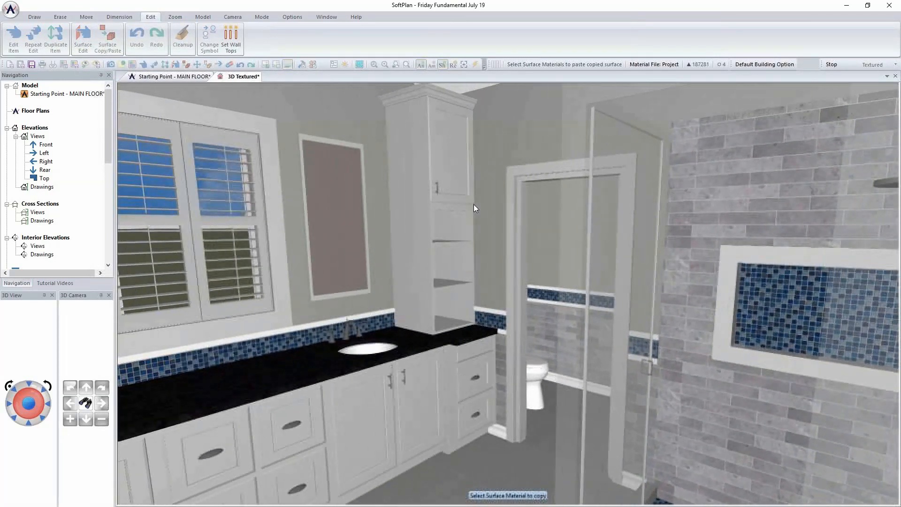
pyautogui.moveTo(474, 204); pyautogui.dragTo(474, 204, button='middle')
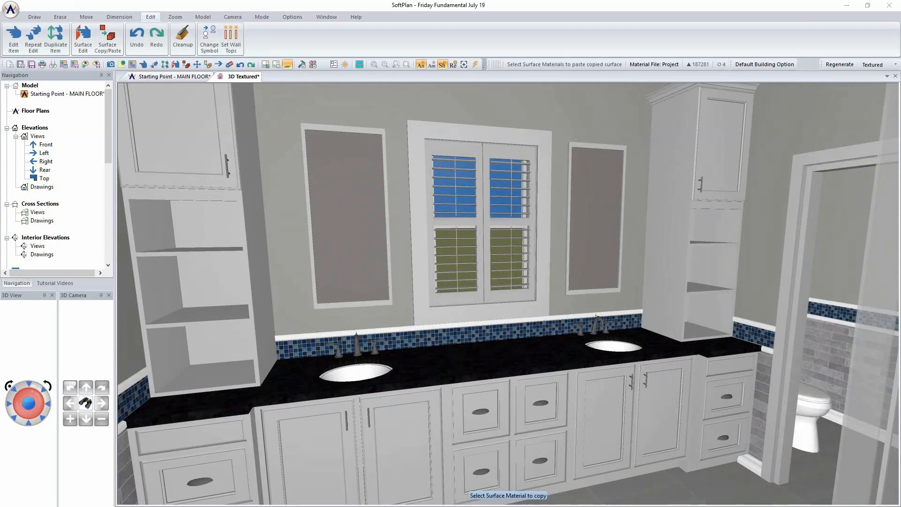
# Switch to 3D Warehouse in the browser and open "Wicker basket, Sedona Tote, large" from the "wicker basket" search results.
pyautogui.moveTo(0, 72); pyautogui.dragTo(331, 35)
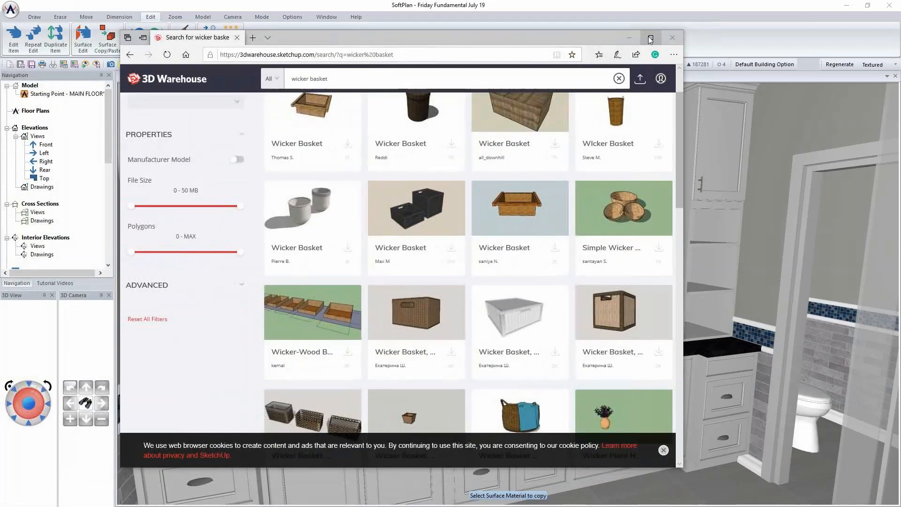
pyautogui.click(650, 39)
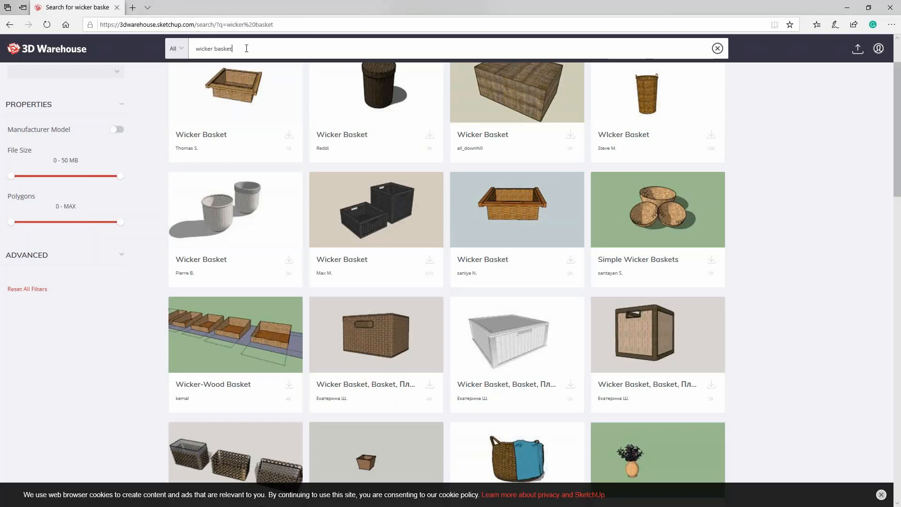
pyautogui.scroll(-10, 289, 134)
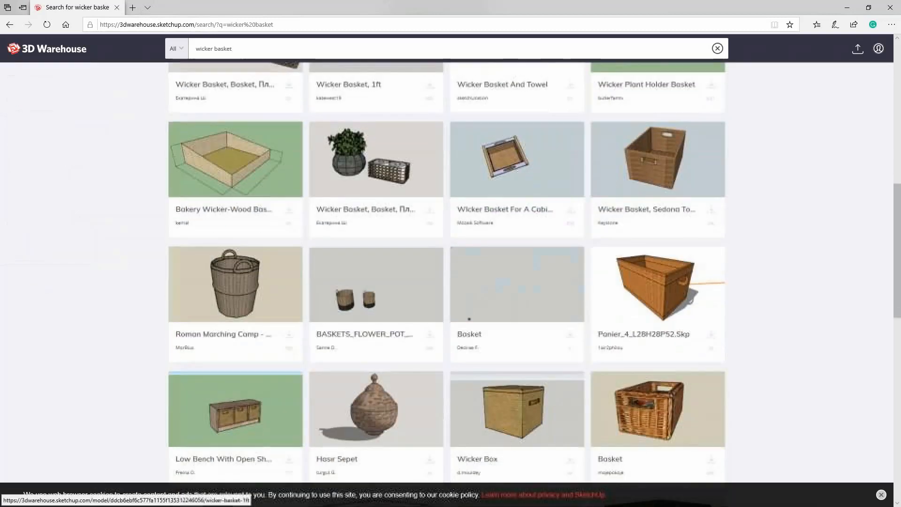
pyautogui.scroll(3, 324, 180)
pyautogui.click(641, 164)
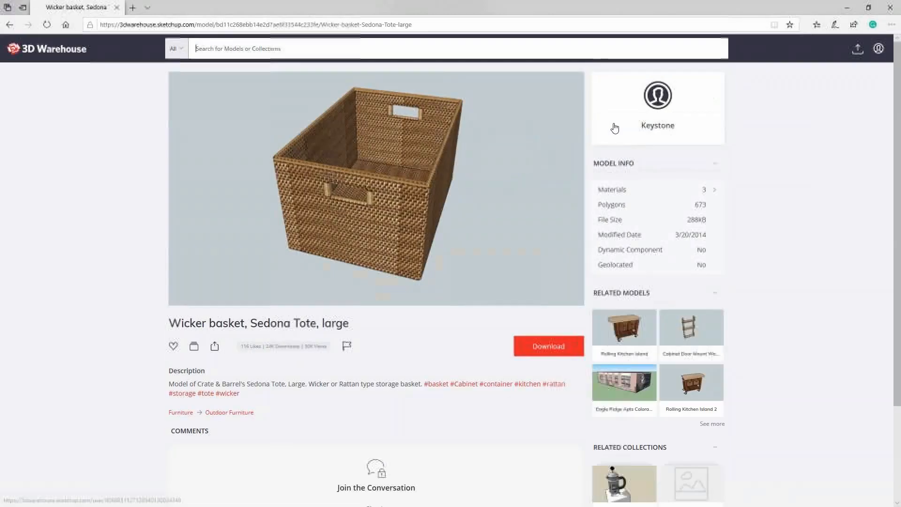
# Download the wicker basket model, switch to SoftPlan's floor plan, and open the symbol wizard for the Bathroom library without creating a symbol.
pyautogui.click(558, 347)
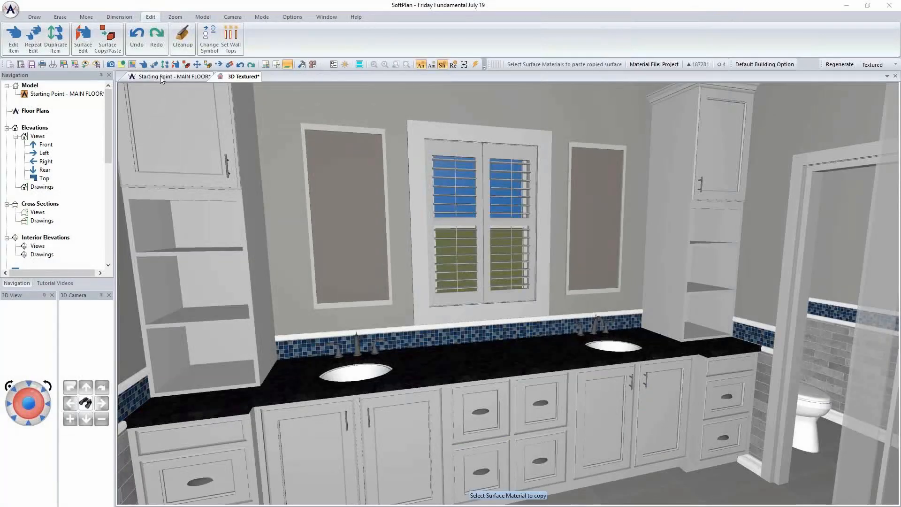
pyautogui.click(162, 77)
pyautogui.click(11, 9)
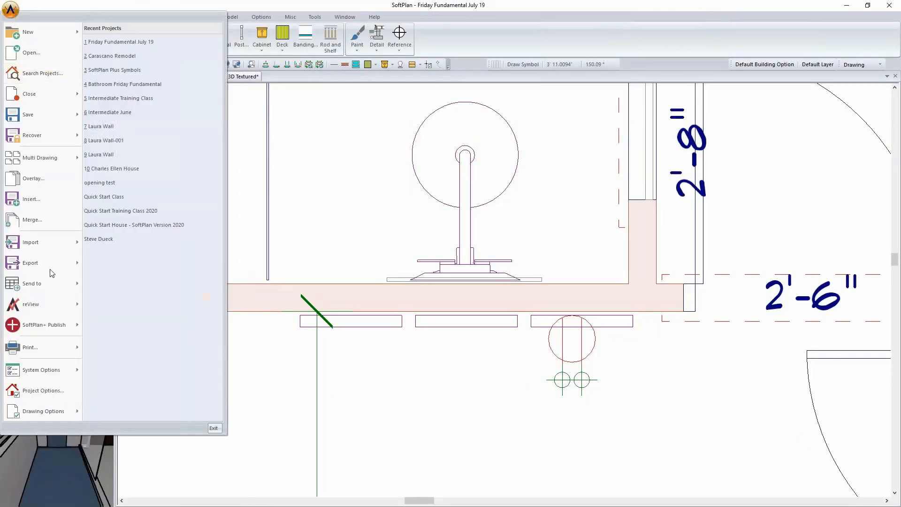
pyautogui.moveTo(55, 370)
pyautogui.click(125, 431)
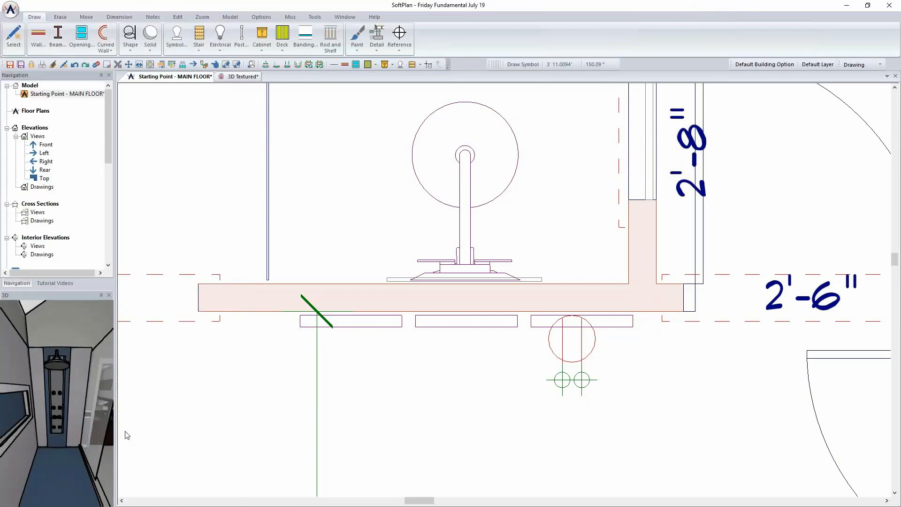
pyautogui.moveTo(659, 4); pyautogui.dragTo(292, 153)
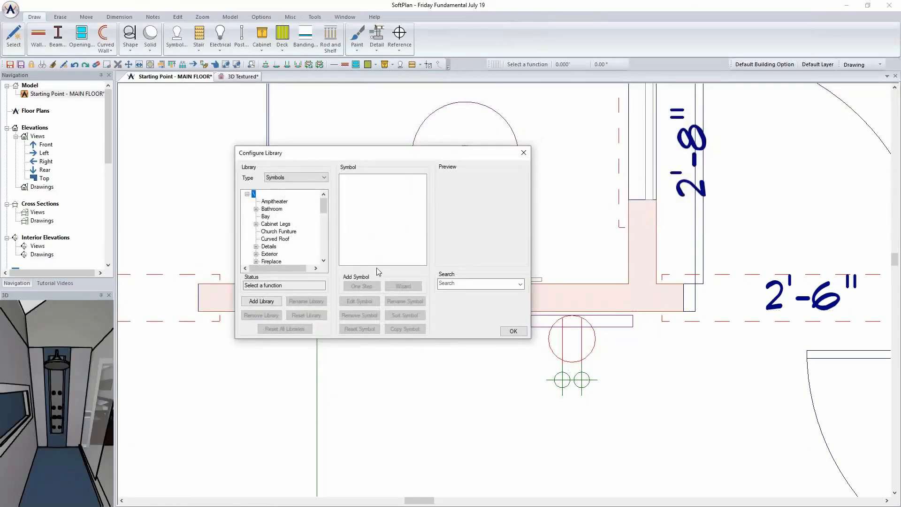
pyautogui.click(277, 208)
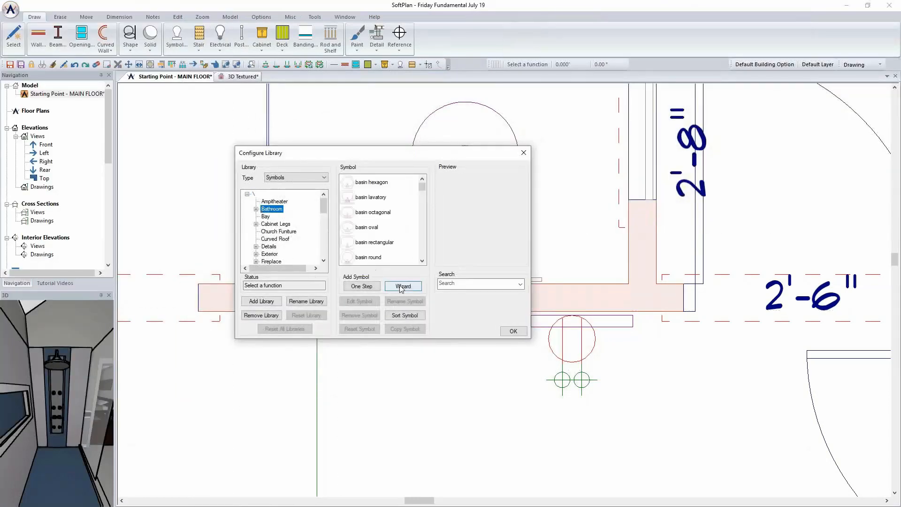
pyautogui.click(401, 285)
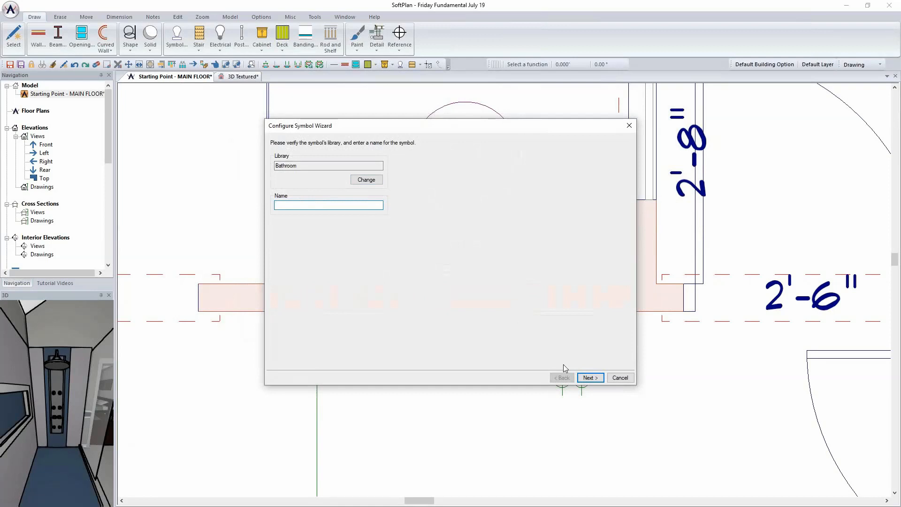
pyautogui.click(620, 378)
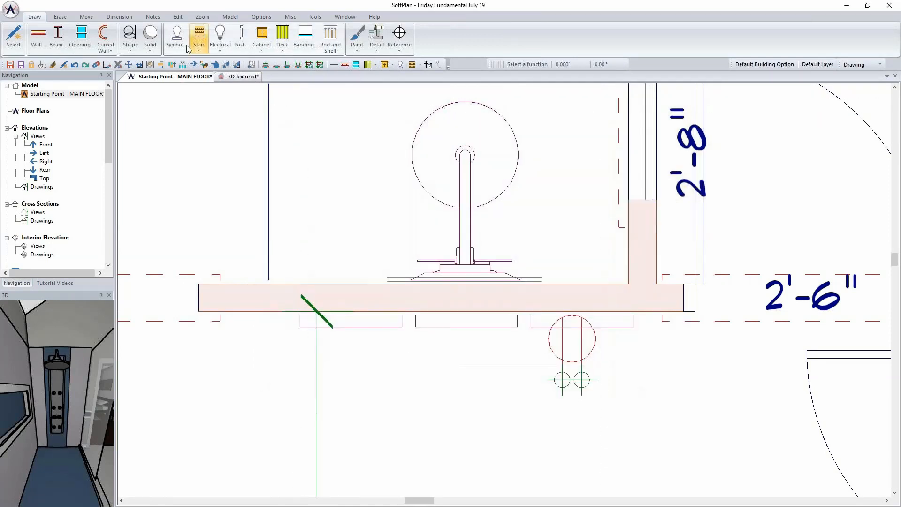
# Search the symbol library for "wicker".
pyautogui.click(176, 36)
pyautogui.click(264, 473)
pyautogui.write('wick')
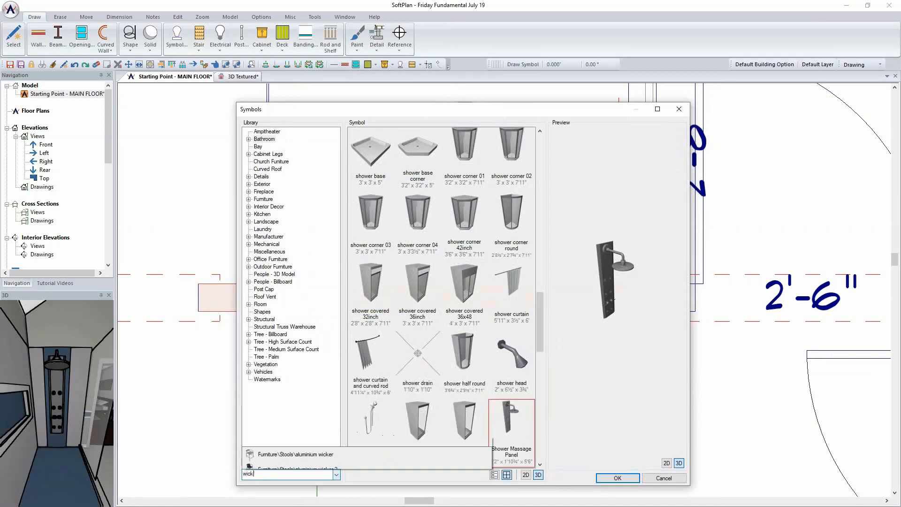
pyautogui.write('er')
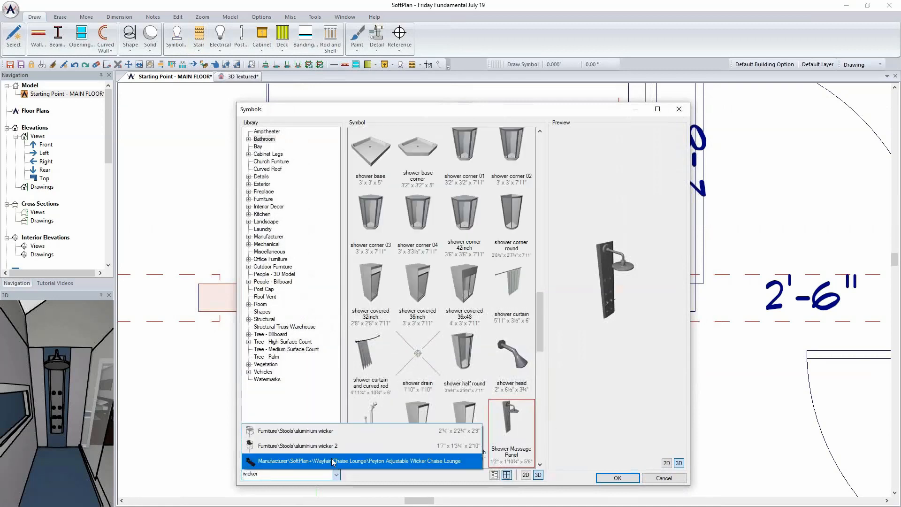
pyautogui.click(270, 480)
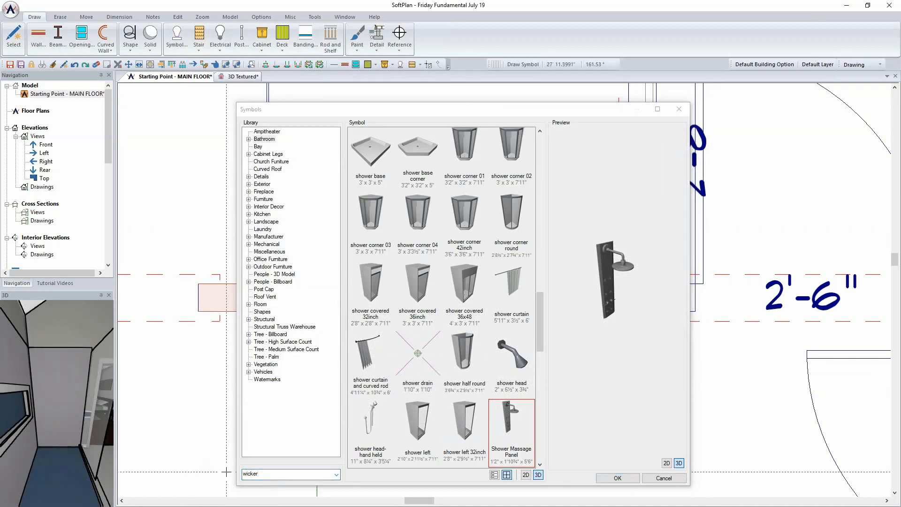
pyautogui.click(617, 478)
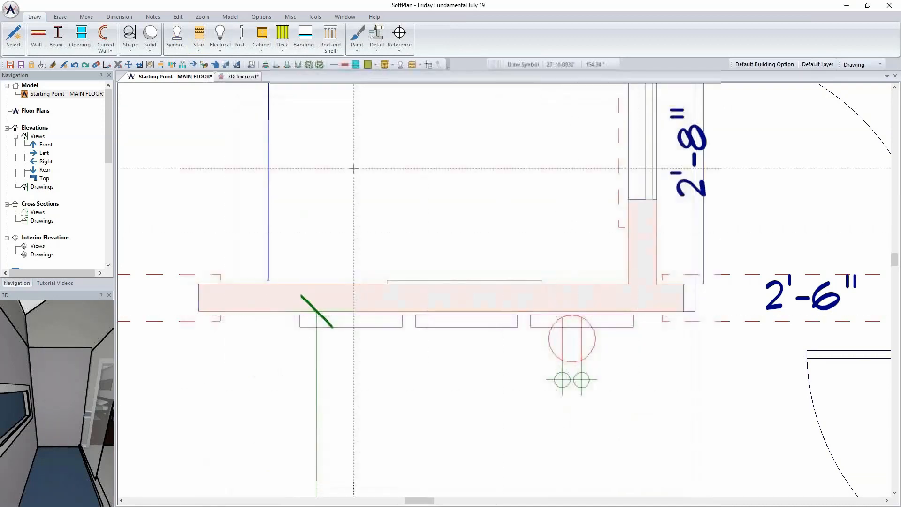
# Redo the undone changes to restore the shower massage panel in the floor plan.
pyautogui.click(86, 65)
pyautogui.click(85, 65)
pyautogui.click(86, 65)
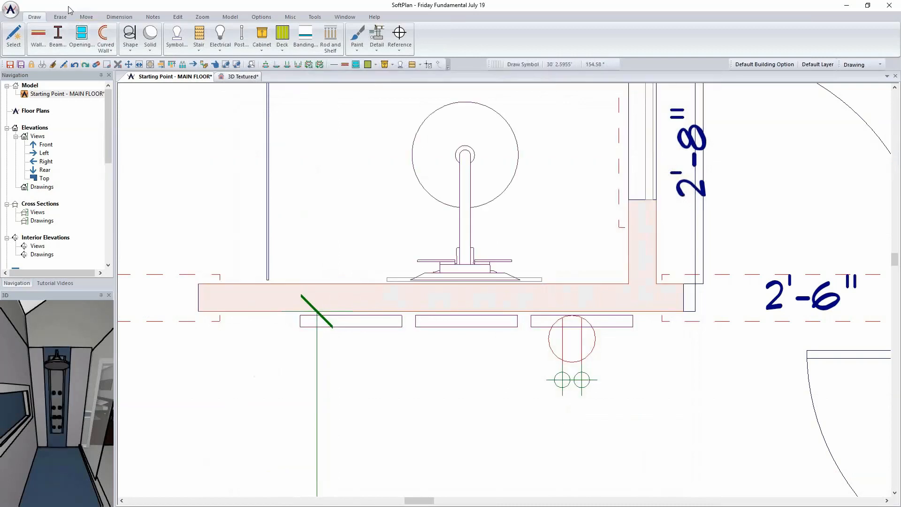
# Search the symbol library for "basket" and choose the basket from Interior Decor\Accessories for placement.
pyautogui.click(176, 37)
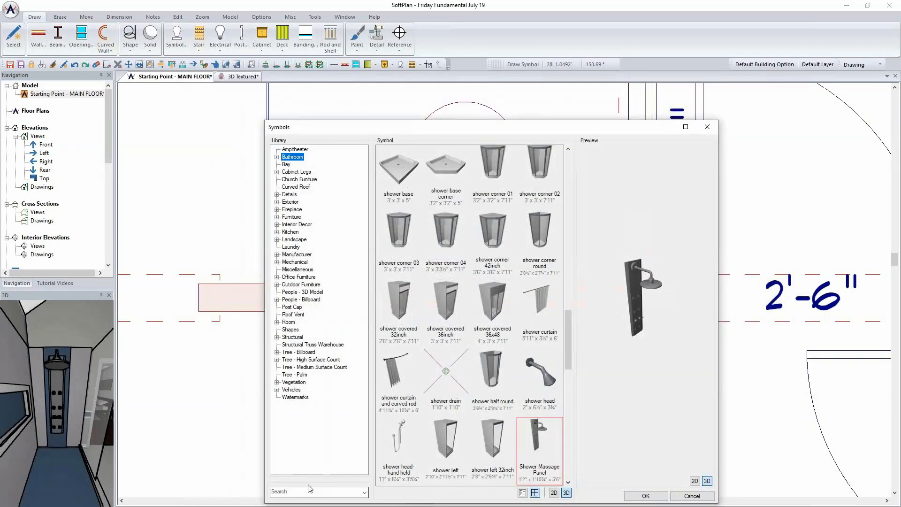
pyautogui.click(300, 491)
pyautogui.write('bas')
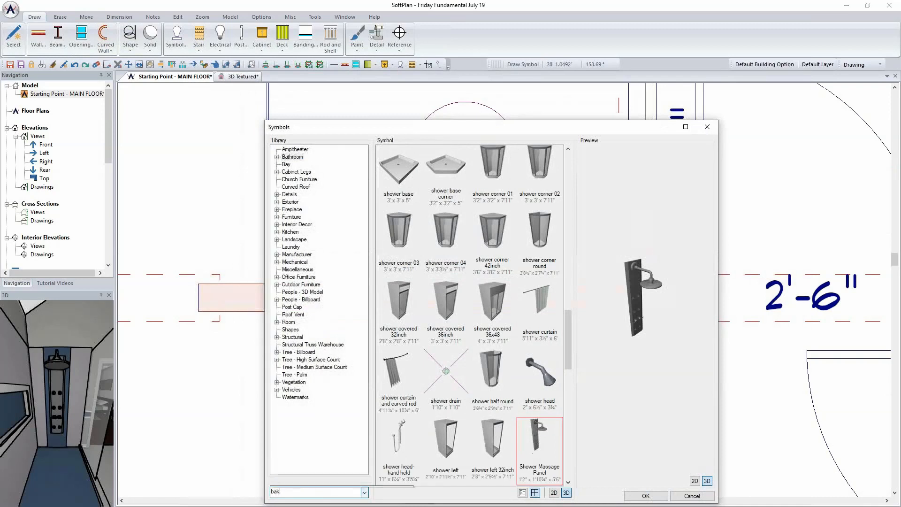
pyautogui.write('ket')
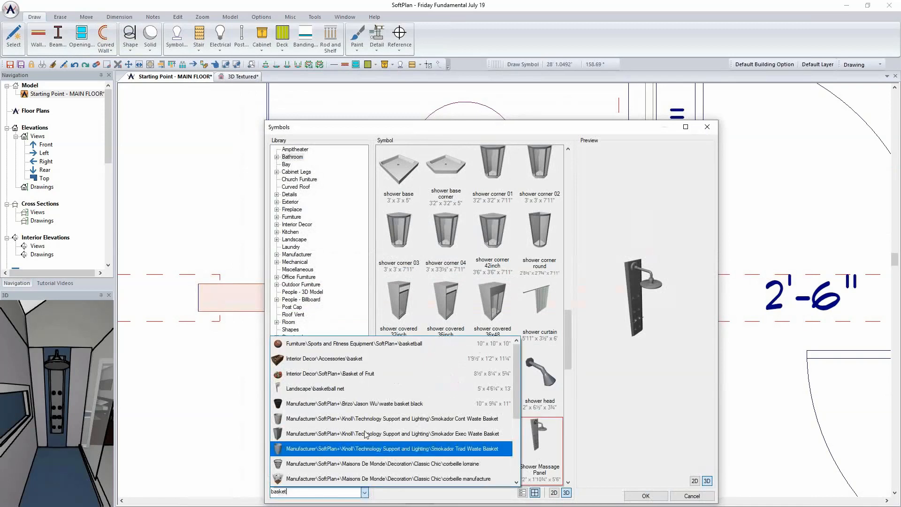
pyautogui.click(347, 359)
pyautogui.moveTo(642, 316); pyautogui.dragTo(660, 299)
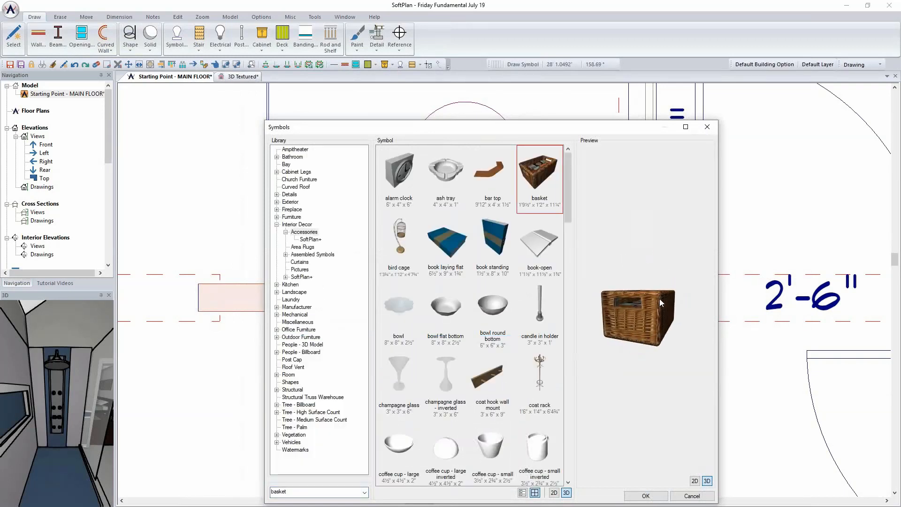
pyautogui.click(647, 495)
# Place the basket inside the W186618F tower cabinet at the left end of the double-sink vanity.
pyautogui.scroll(-4, 370, 177)
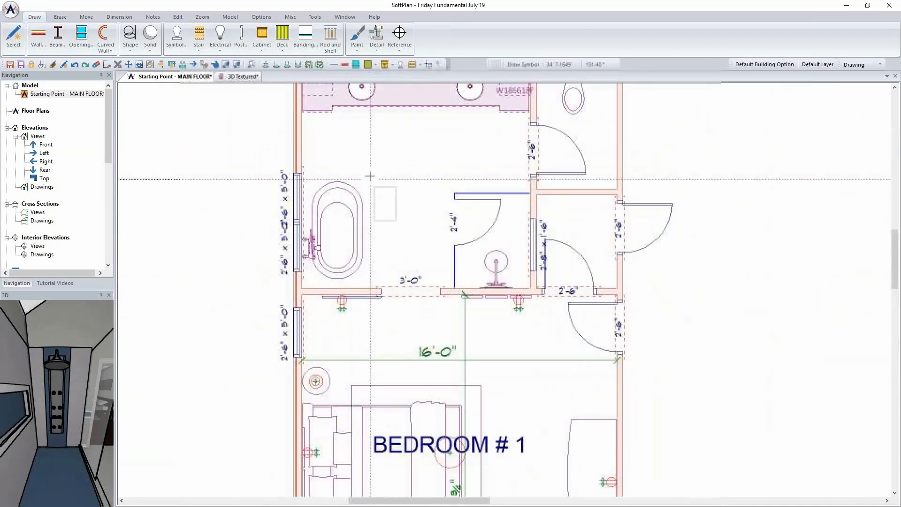
pyautogui.scroll(-1, 371, 159)
pyautogui.scroll(5, 483, 287)
pyautogui.click(483, 289)
pyautogui.click(572, 289)
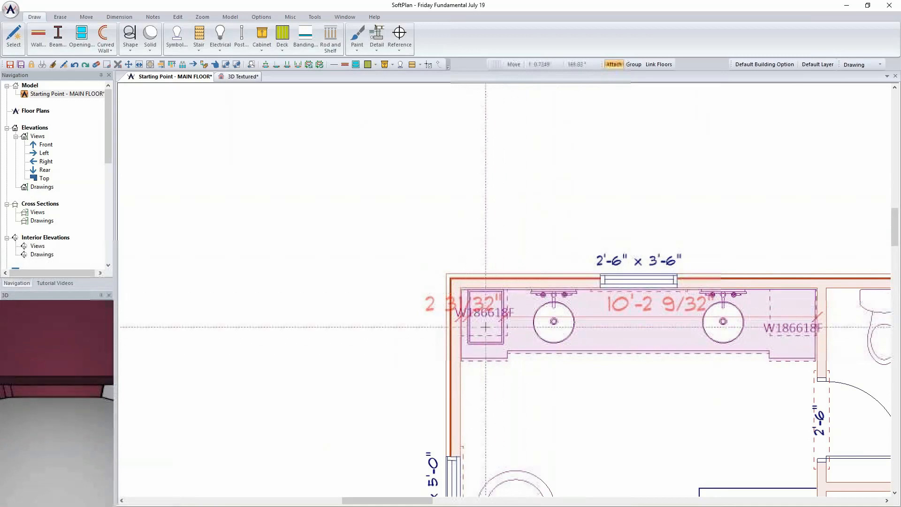
# Find the Stack of Rolled Towels symbol under Bathroom\SoftPlan+\Towels and place it in the vanity's left tower cabinet.
pyautogui.click(178, 38)
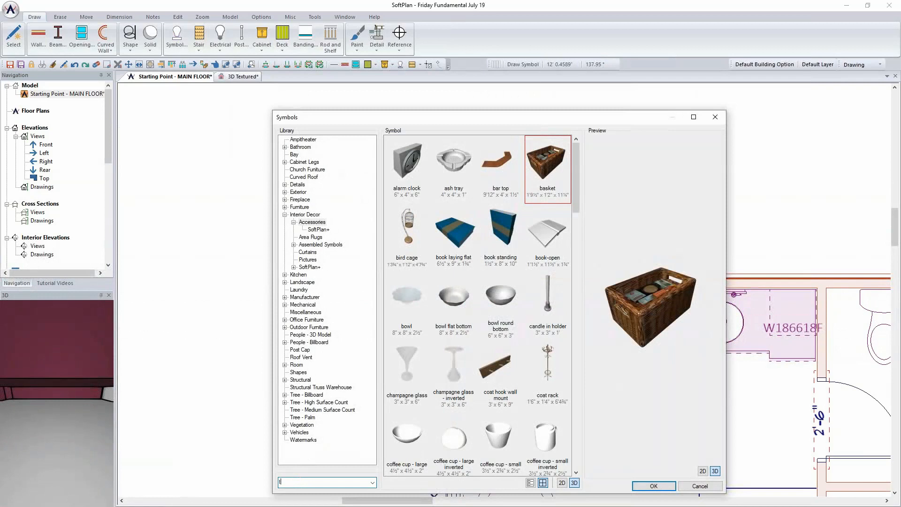
pyautogui.write('t')
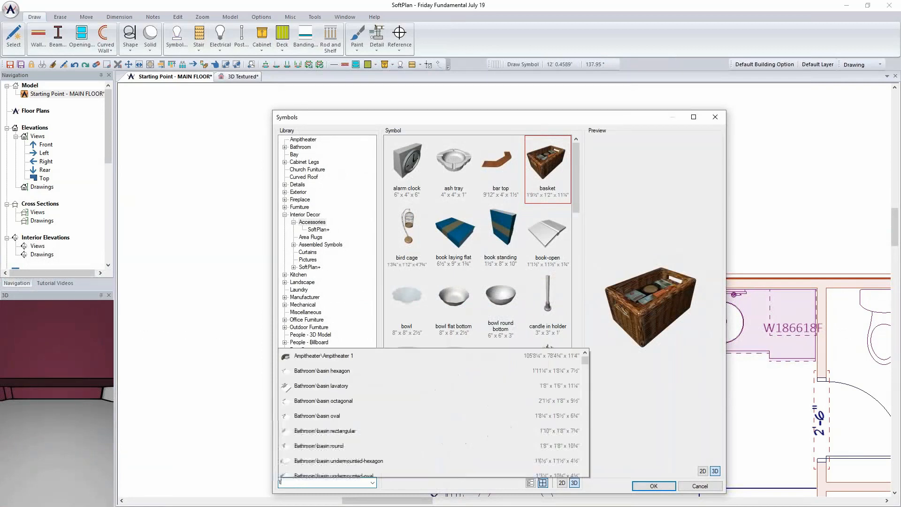
pyautogui.write('owle')
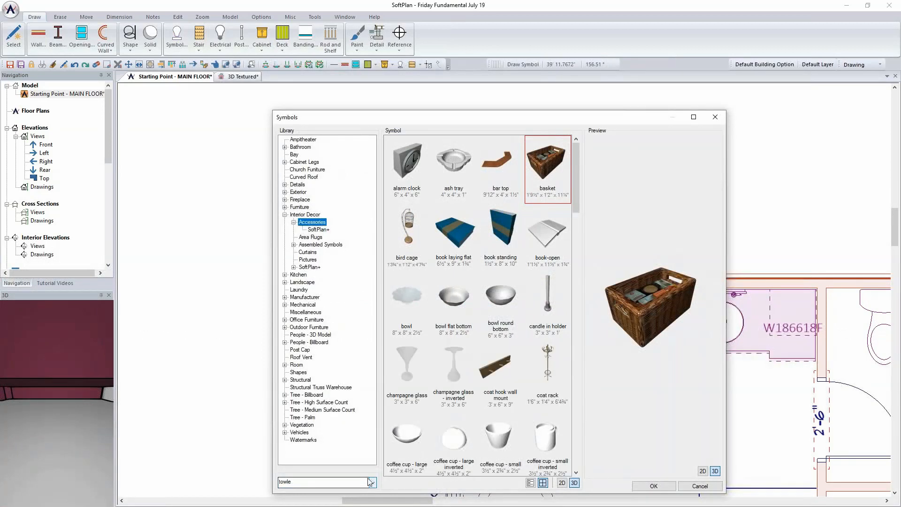
pyautogui.doubleClick(319, 483)
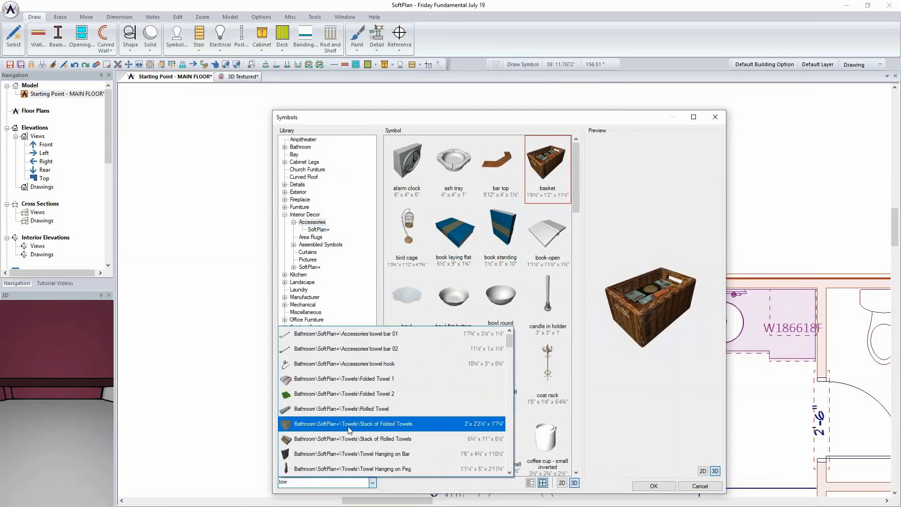
pyautogui.click(351, 439)
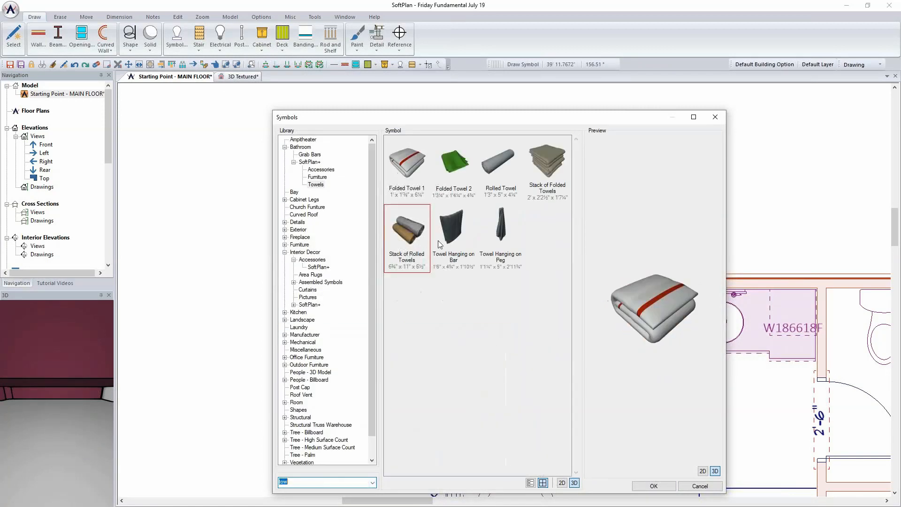
pyautogui.click(405, 232)
pyautogui.click(653, 486)
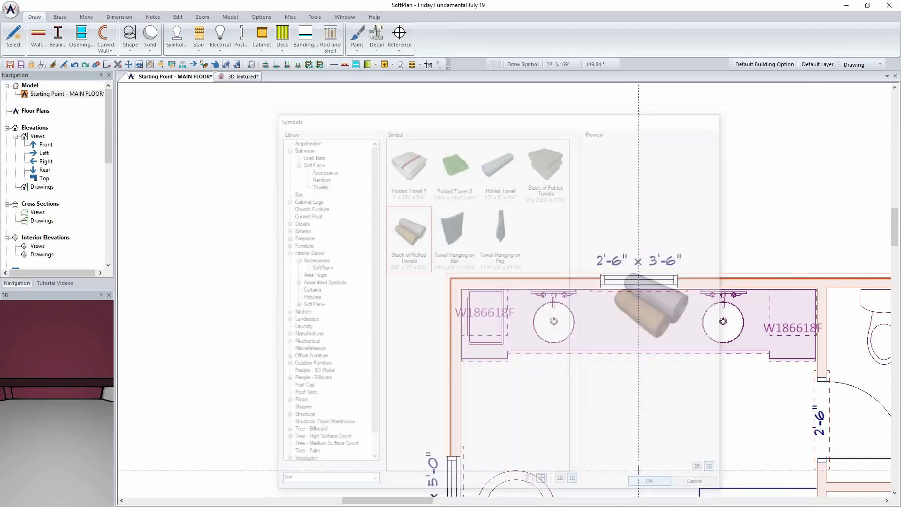
pyautogui.click(486, 302)
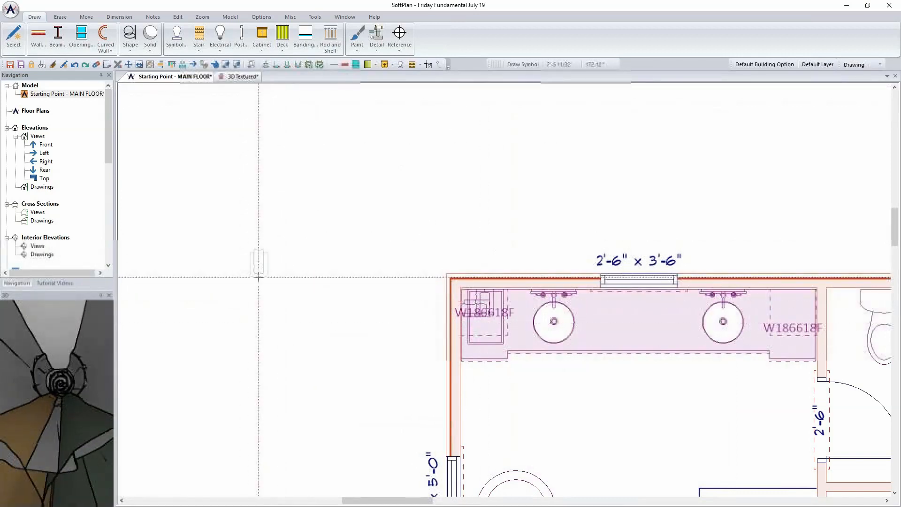
# In the 3D view, erase the extra sideways stack of rolled towels from the left tower cabinet.
pyautogui.click(242, 77)
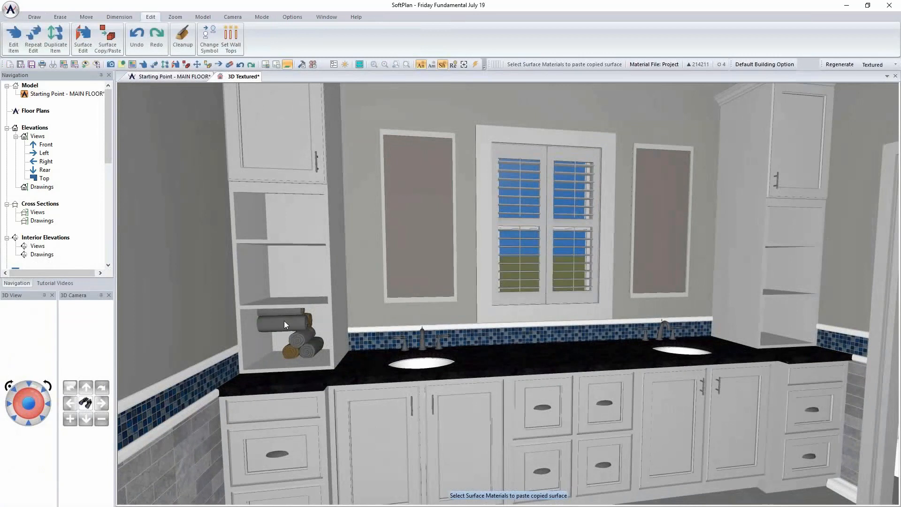
pyautogui.click(60, 17)
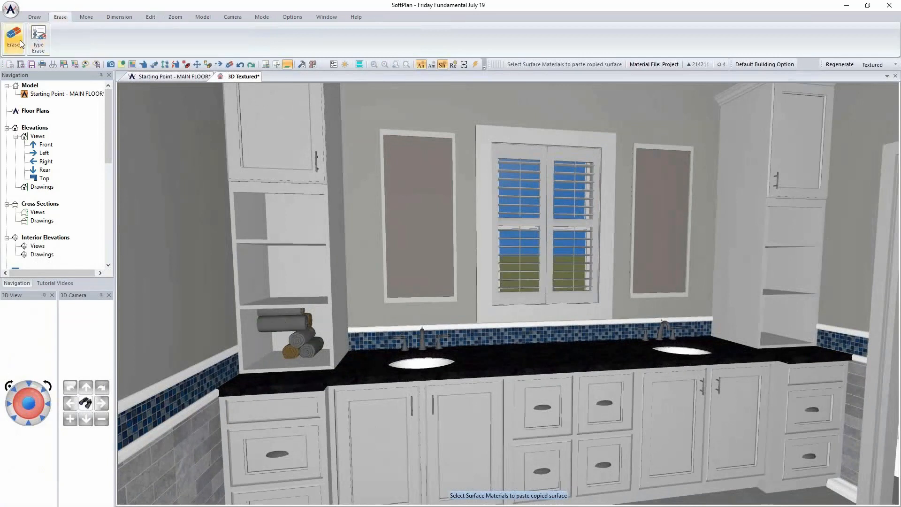
pyautogui.click(287, 322)
# Move the remaining stack of rolled towels up to the next shelf of the left tower cabinet.
pyautogui.press('m')
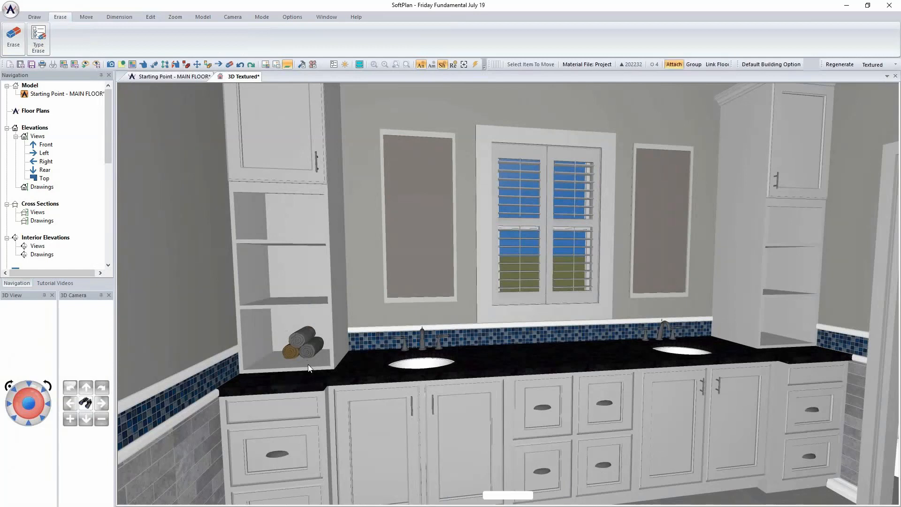
pyautogui.click(303, 349)
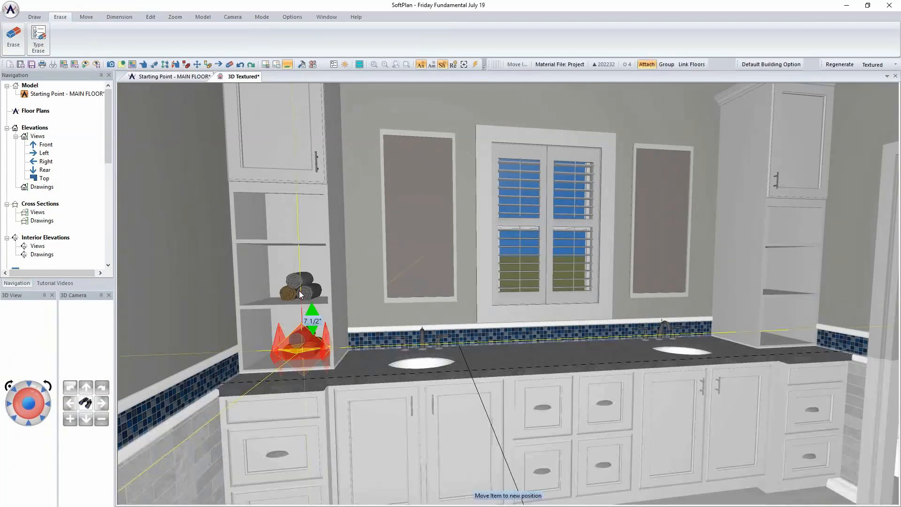
pyautogui.click(299, 292)
# In the floor plan, edit the basket symbol to turn off Cleanup and set its floor offset to 3' 0", then reopen the 3D view.
pyautogui.click(177, 77)
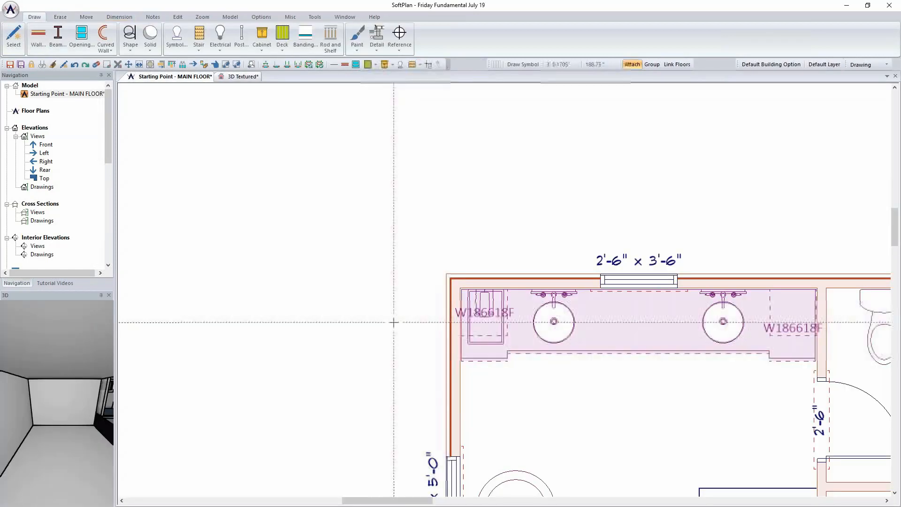
pyautogui.rightClick(507, 348)
pyautogui.moveTo(522, 347)
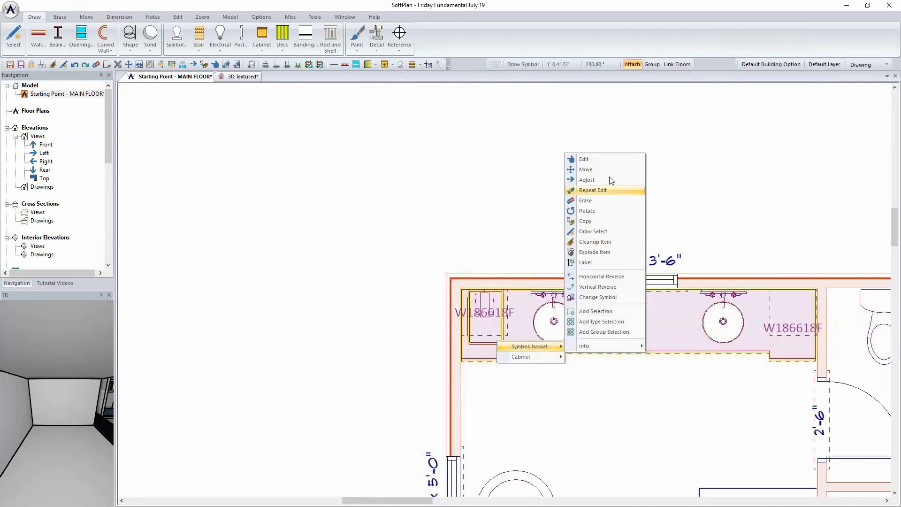
pyautogui.click(608, 160)
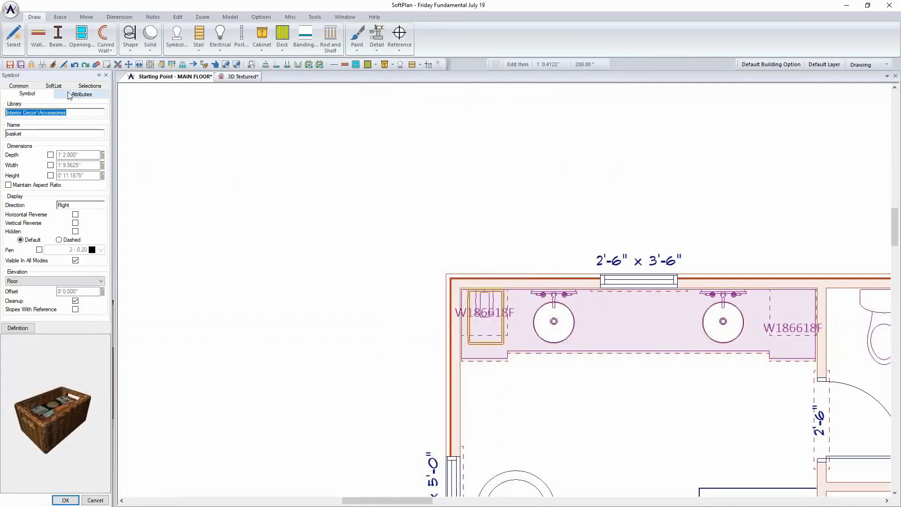
pyautogui.click(18, 85)
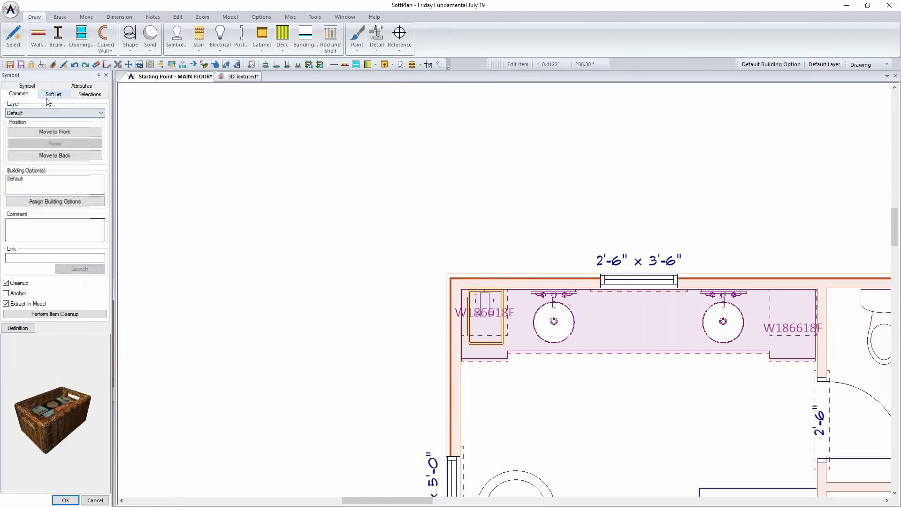
pyautogui.click(35, 86)
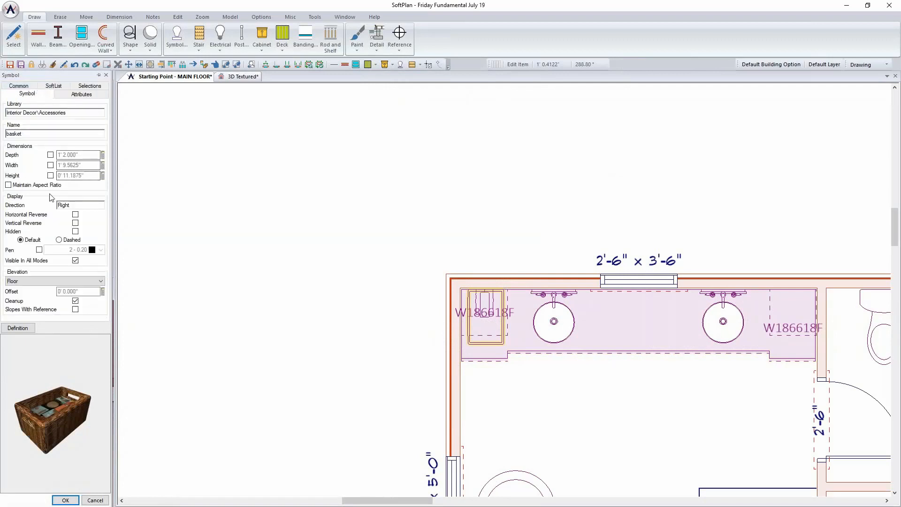
pyautogui.click(75, 260)
pyautogui.click(85, 292)
pyautogui.press('Tab')
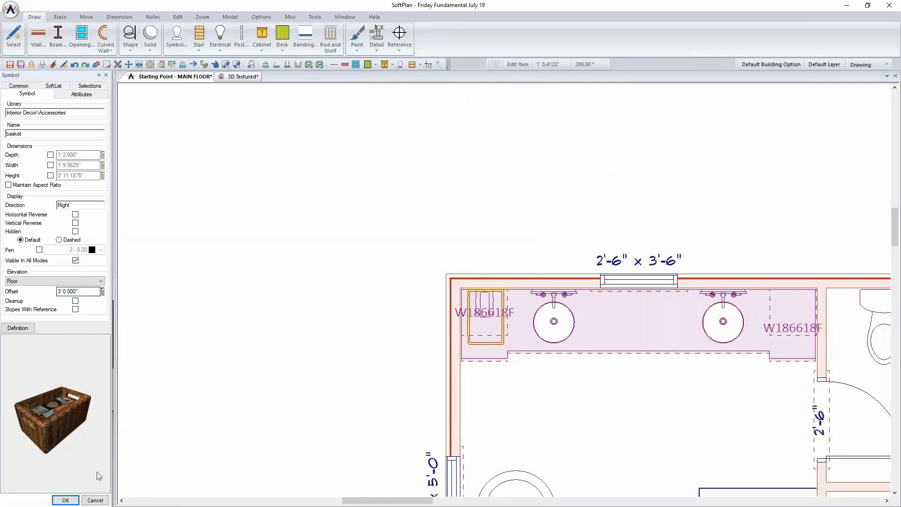
pyautogui.click(79, 500)
pyautogui.click(243, 77)
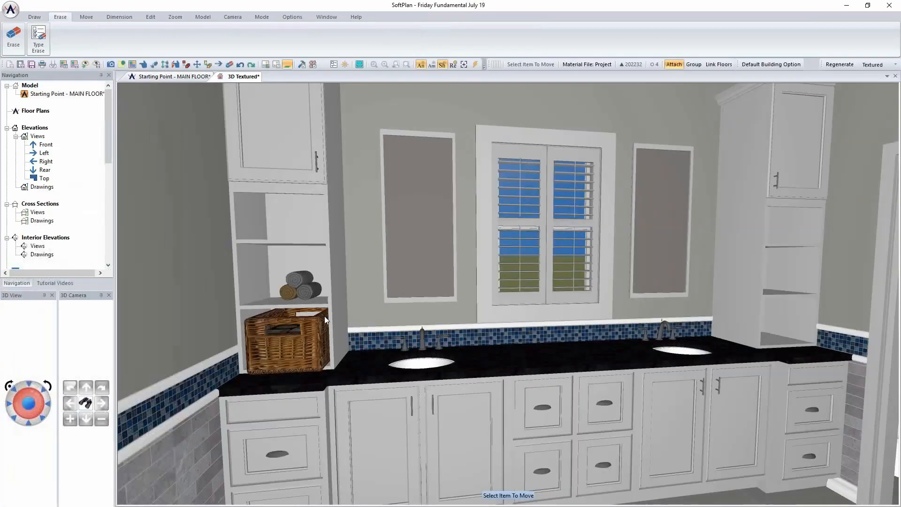
# Edit the basket in the 3D view to maintain its aspect ratio and set its width to 1' 6".
pyautogui.click(622, 404)
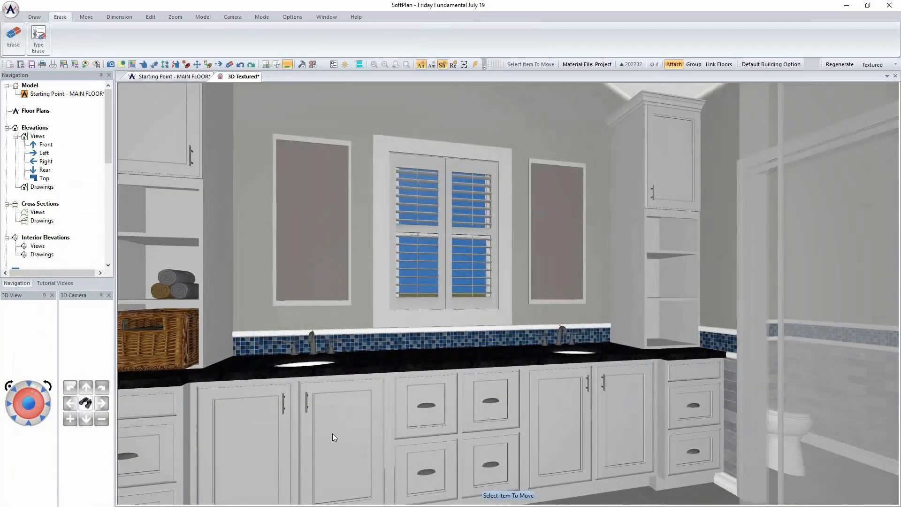
pyautogui.rightClick(174, 341)
pyautogui.click(219, 360)
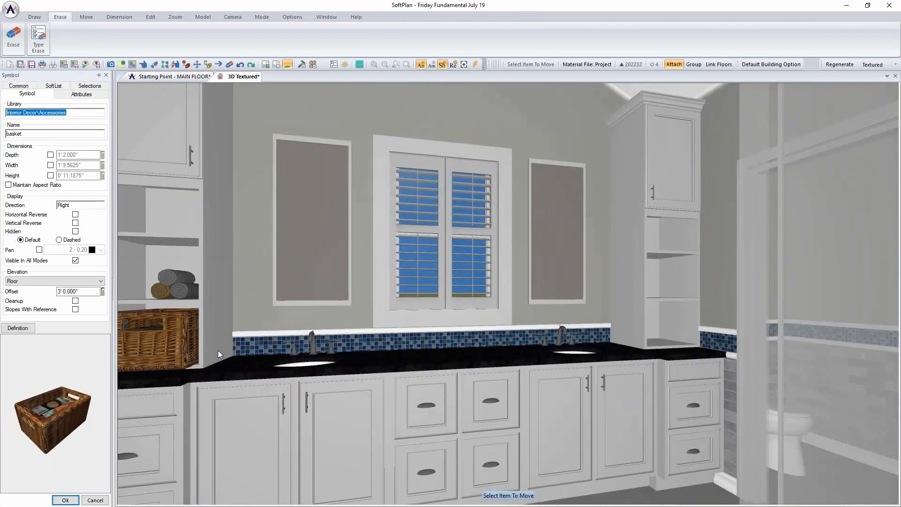
pyautogui.click(55, 184)
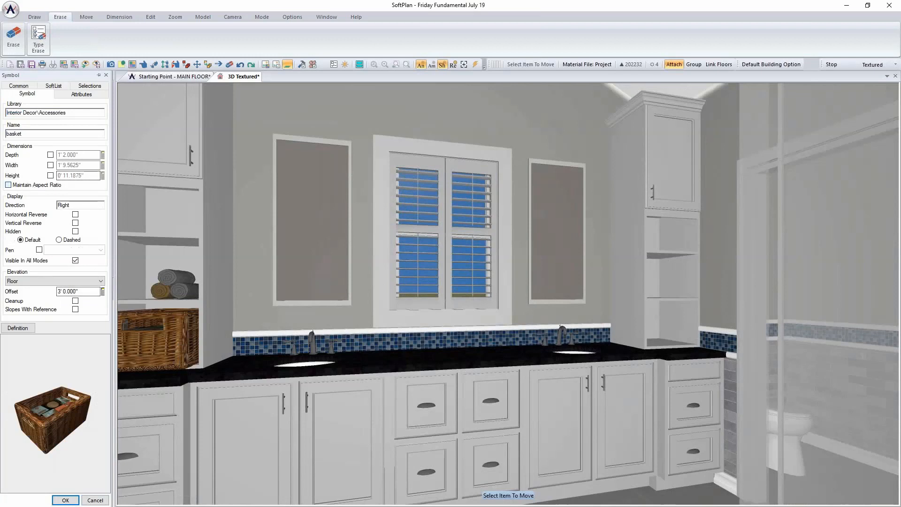
pyautogui.click(50, 175)
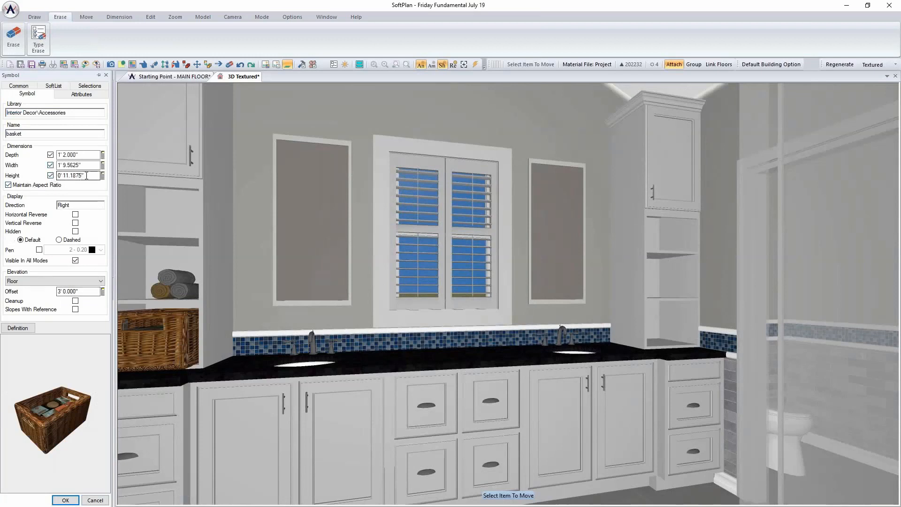
pyautogui.doubleClick(87, 167)
pyautogui.write('1')
pyautogui.write('\'6"')
pyautogui.press('Tab')
# Set the basket's width to 1' 0" with the aspect ratio maintained and apply the edit.
pyautogui.doubleClick(90, 166)
pyautogui.write("1'")
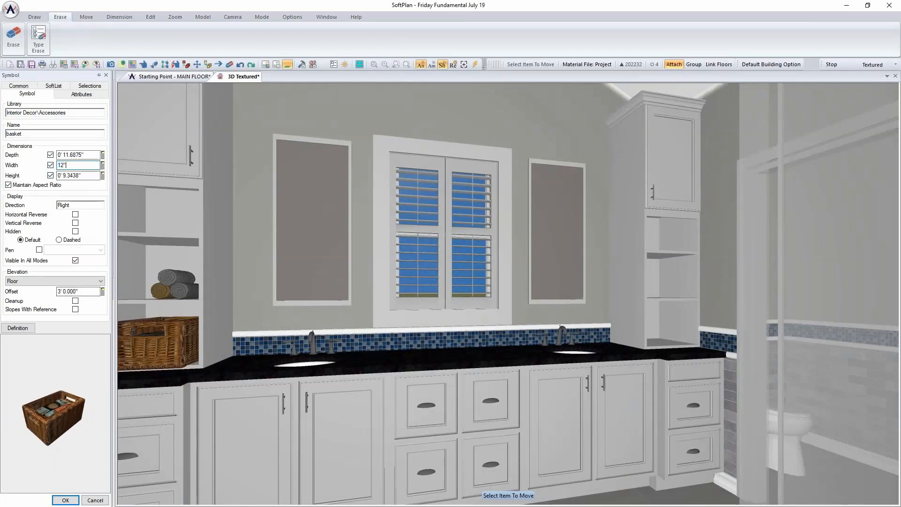
pyautogui.press('Tab')
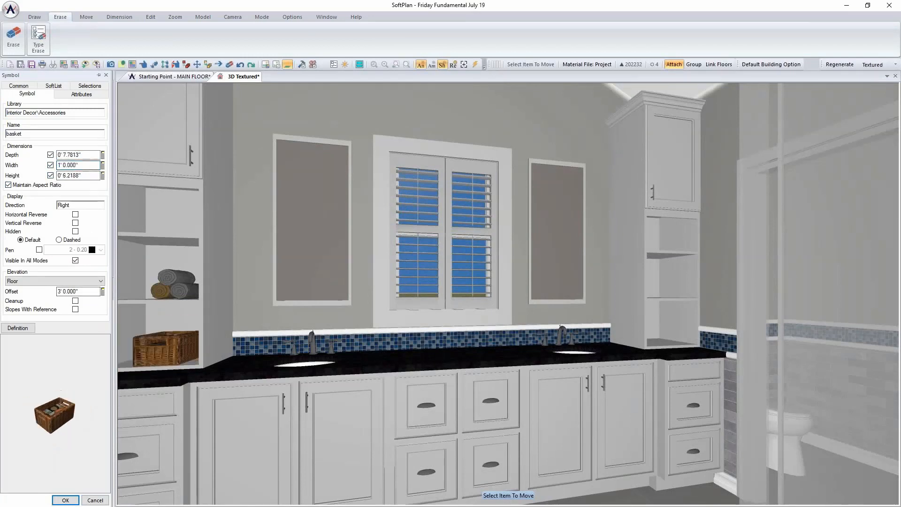
pyautogui.click(66, 500)
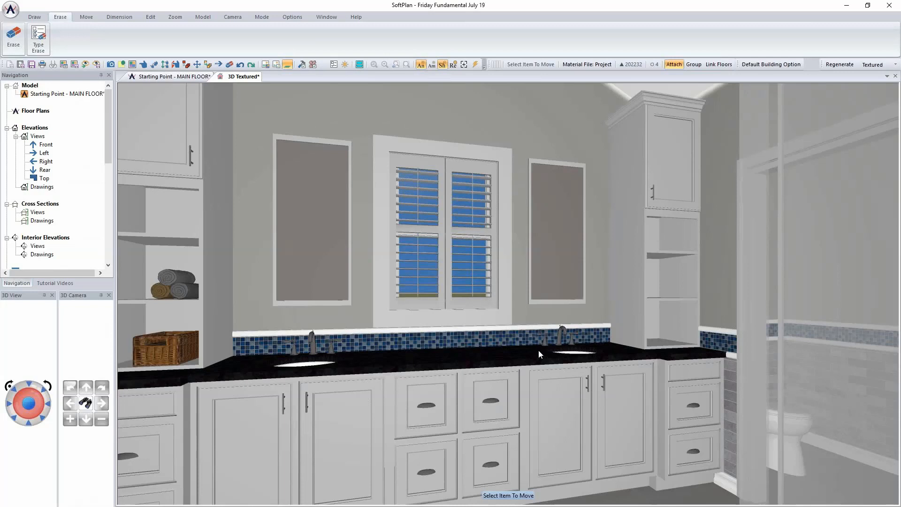
# Place an interior elevation marker facing the vanity wall in the master bathroom floor plan and open its elevation view.
pyautogui.press('Right')
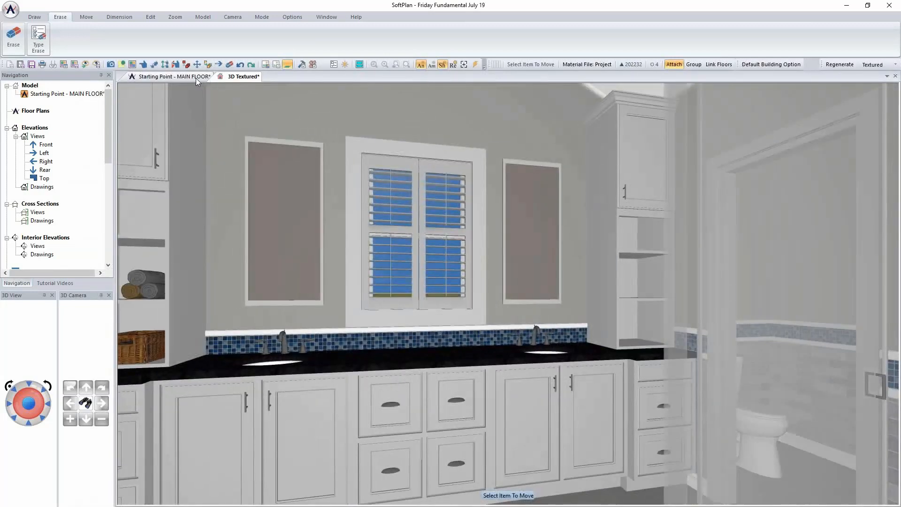
pyautogui.click(195, 78)
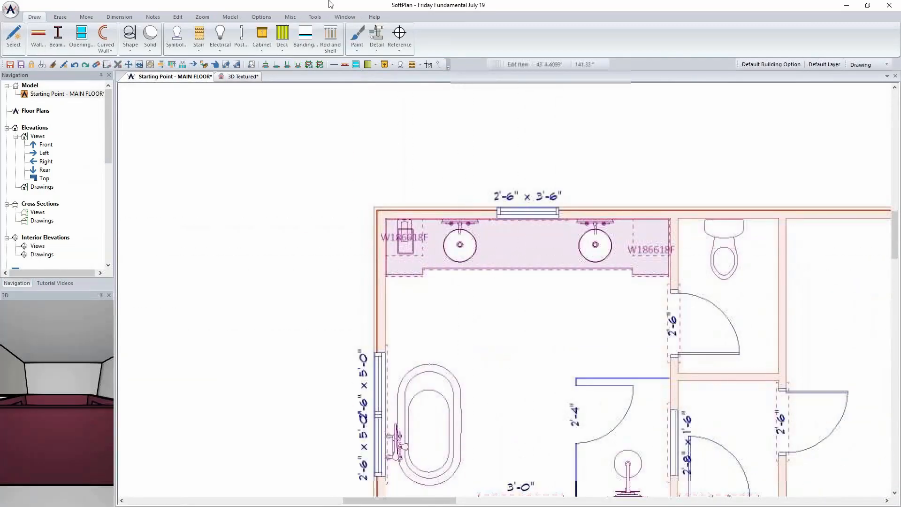
pyautogui.click(232, 18)
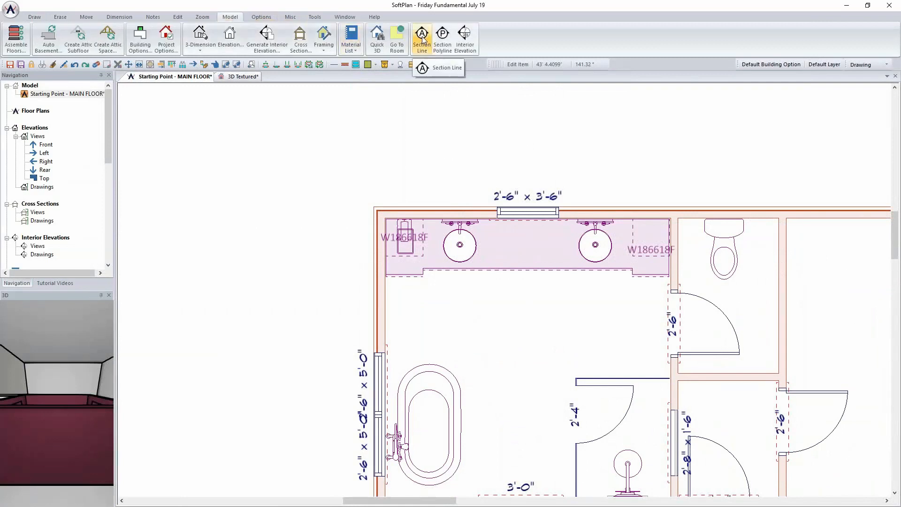
pyautogui.click(465, 37)
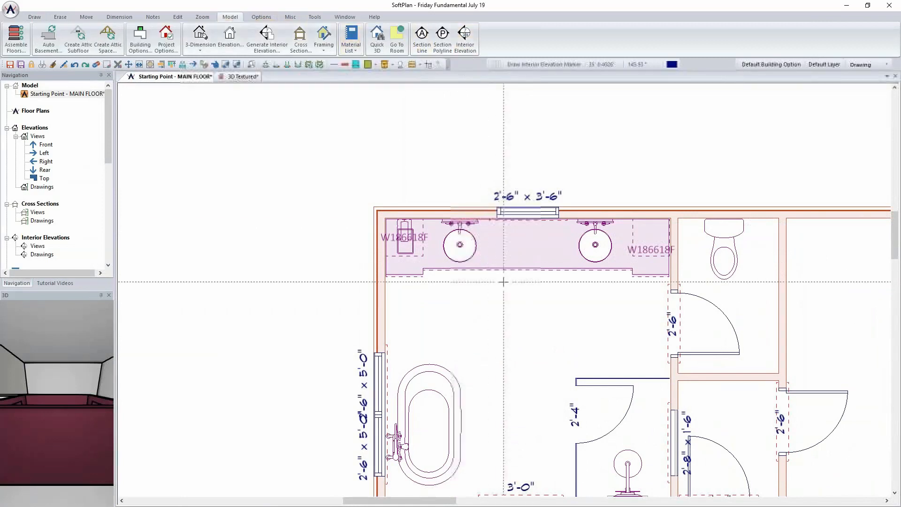
pyautogui.click(533, 325)
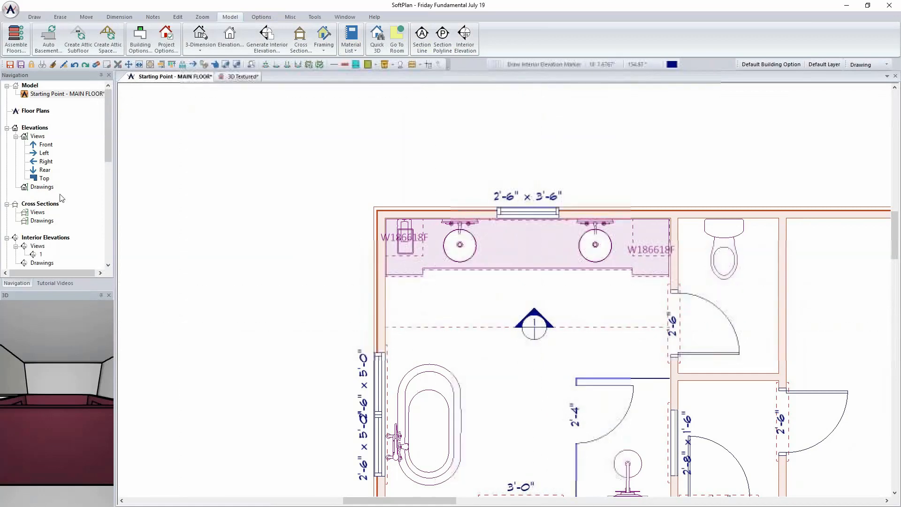
pyautogui.doubleClick(43, 254)
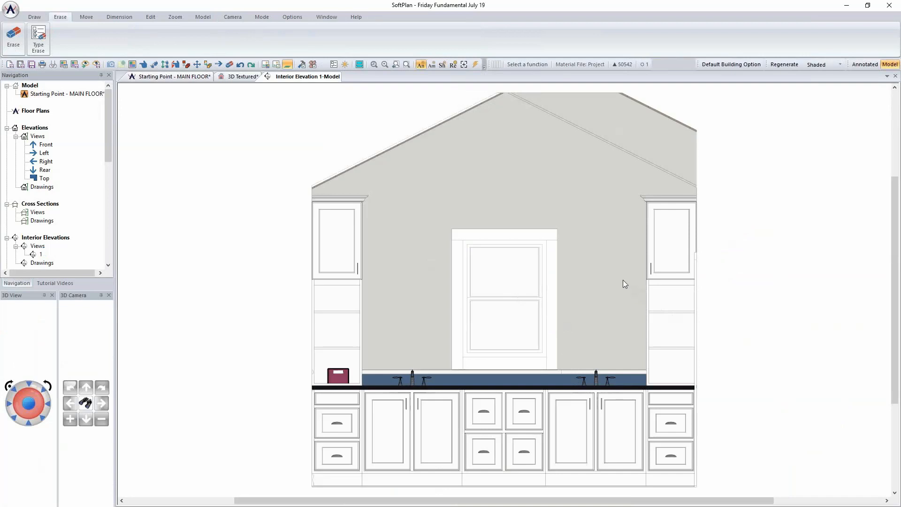
# Edit the medicine cabinet's symbol definition from the 3D view so that it extracts in interior elevations, and apply the change.
pyautogui.click(35, 18)
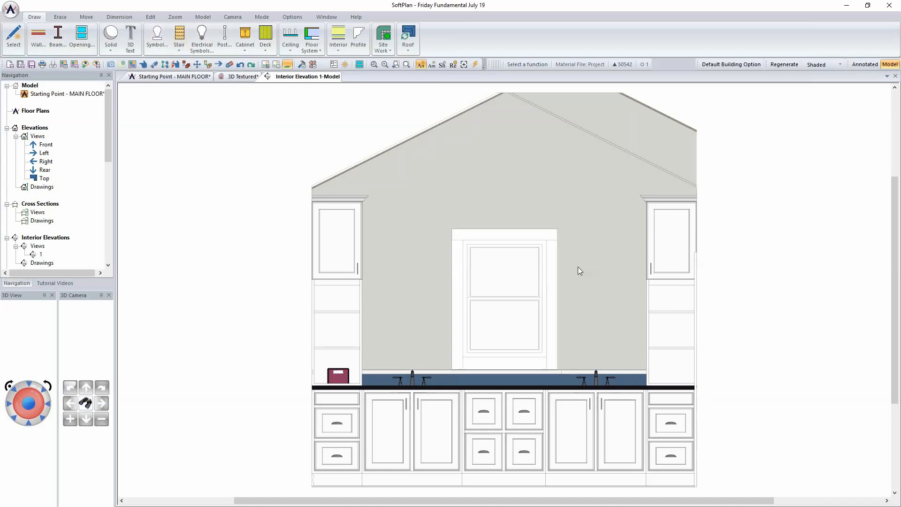
pyautogui.click(195, 77)
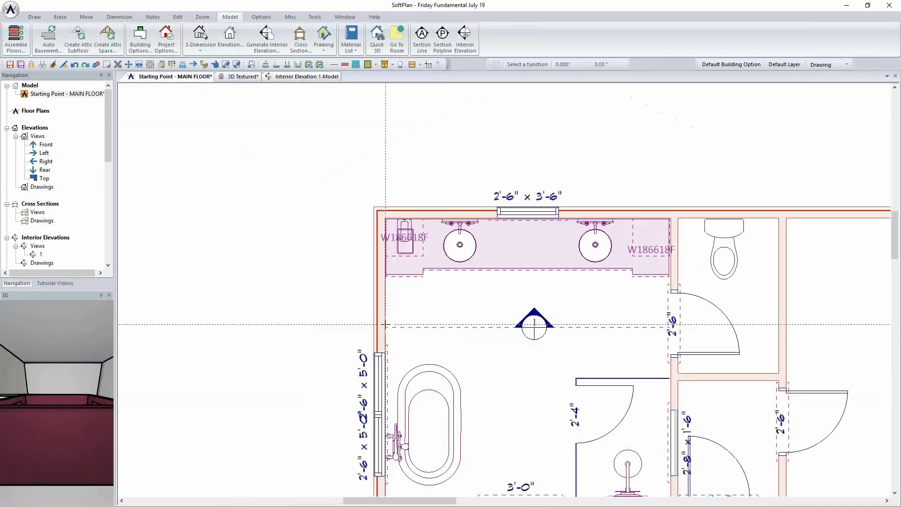
pyautogui.scroll(5, 431, 184)
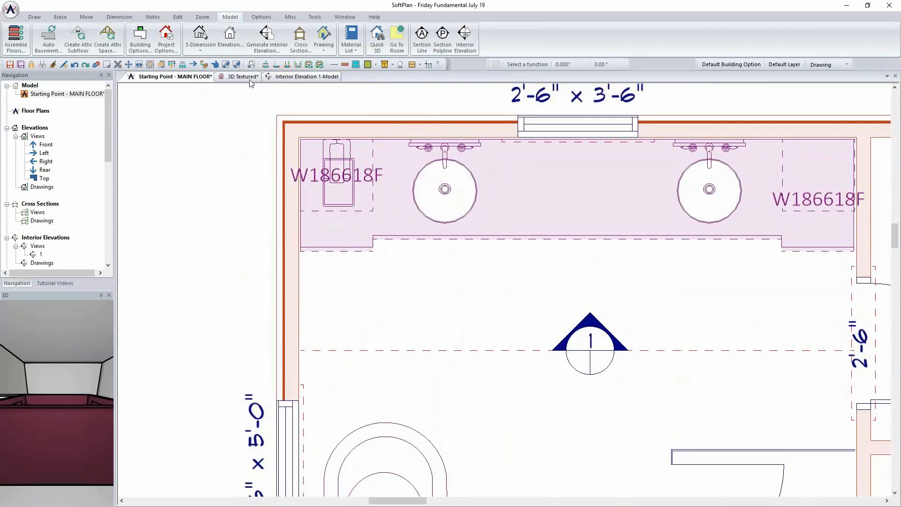
pyautogui.hotkey('ctrl', 'Tab')
pyautogui.rightClick(314, 218)
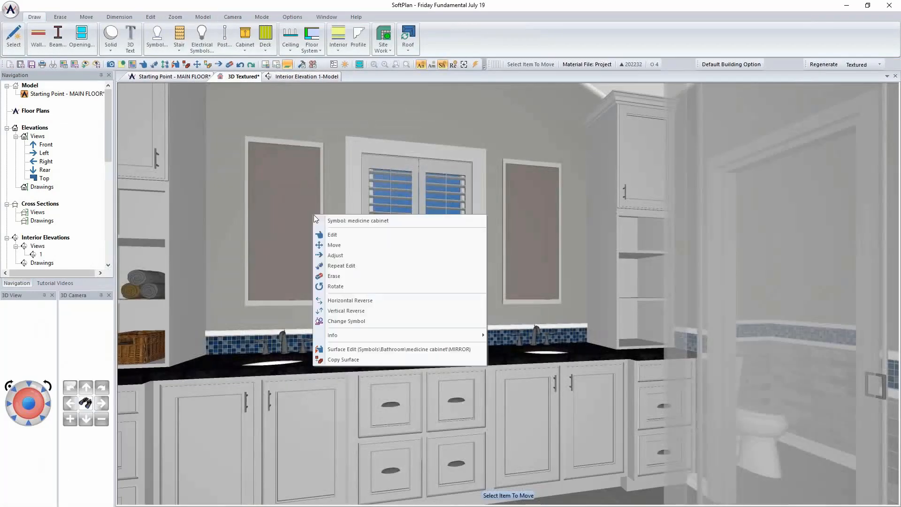
pyautogui.click(346, 236)
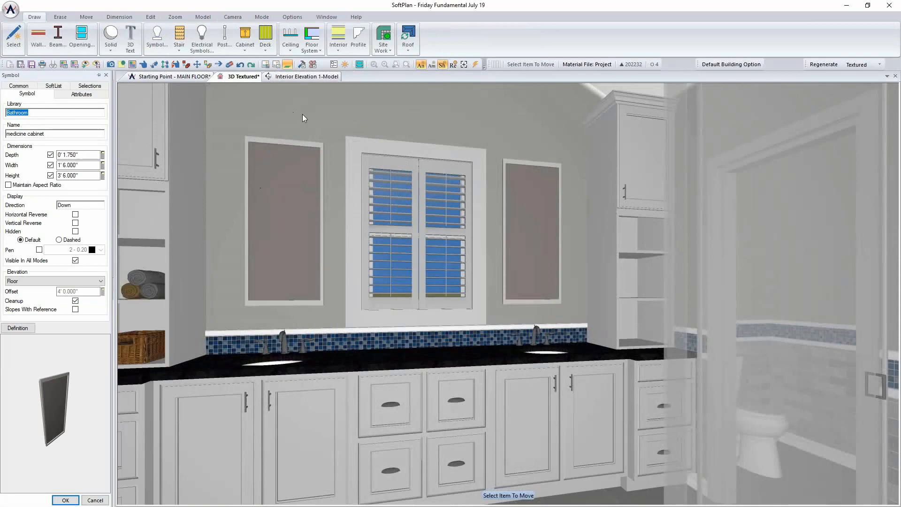
pyautogui.click(18, 328)
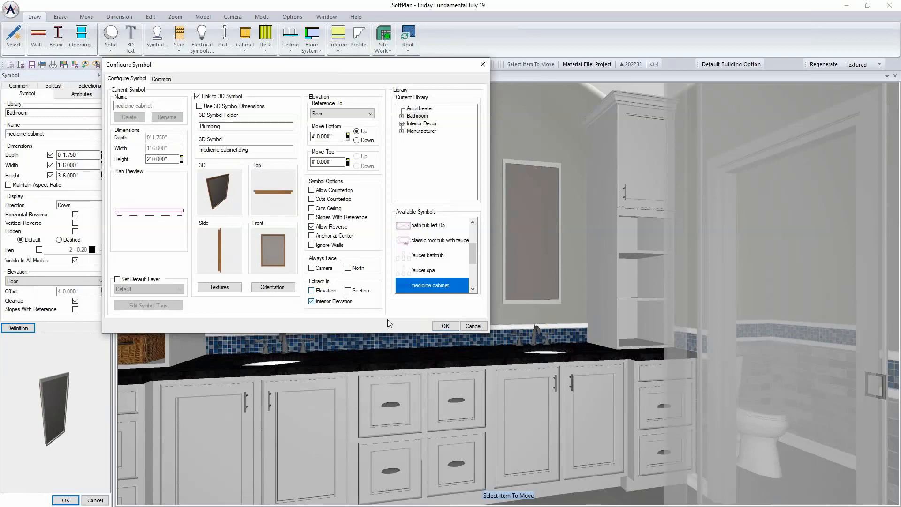
pyautogui.click(444, 327)
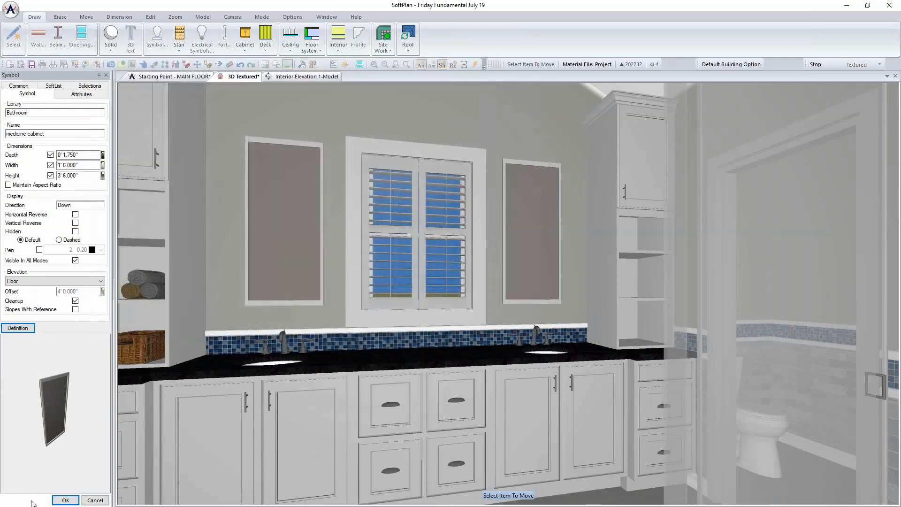
pyautogui.click(66, 500)
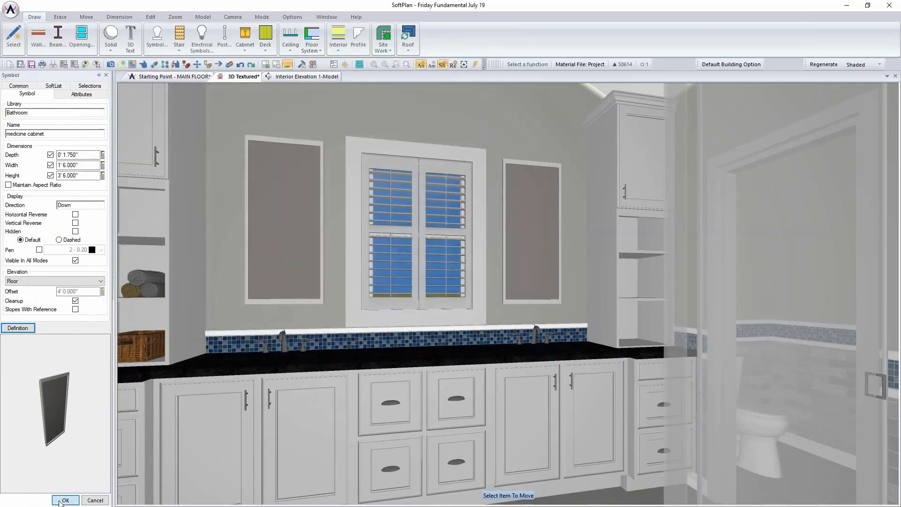
# In interior elevation 1, place the Wall Lights\vanity bar light 02 fixture centered above the left medicine cabinet.
pyautogui.click(293, 79)
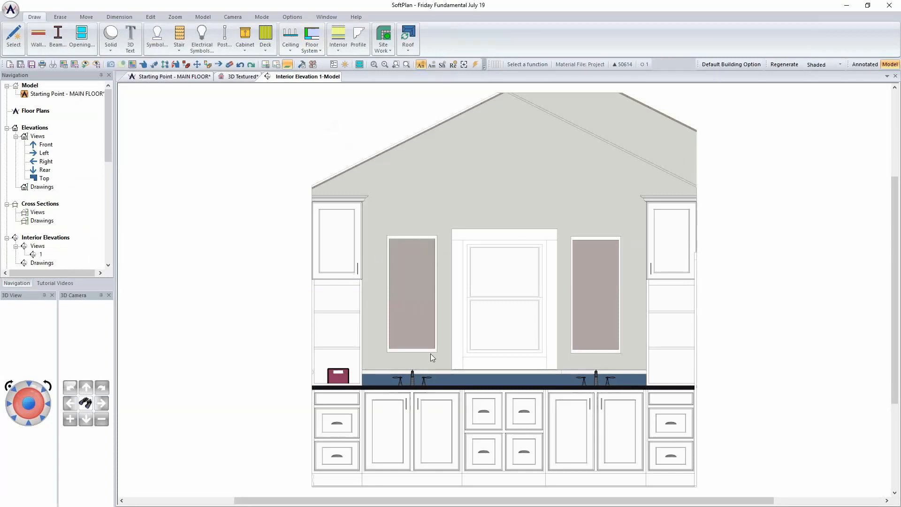
pyautogui.click(201, 38)
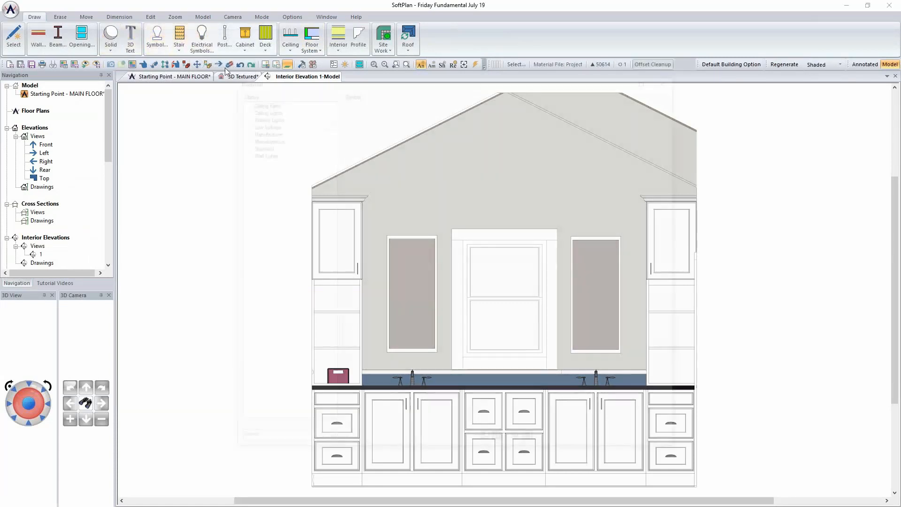
pyautogui.click(263, 439)
pyautogui.write('vani')
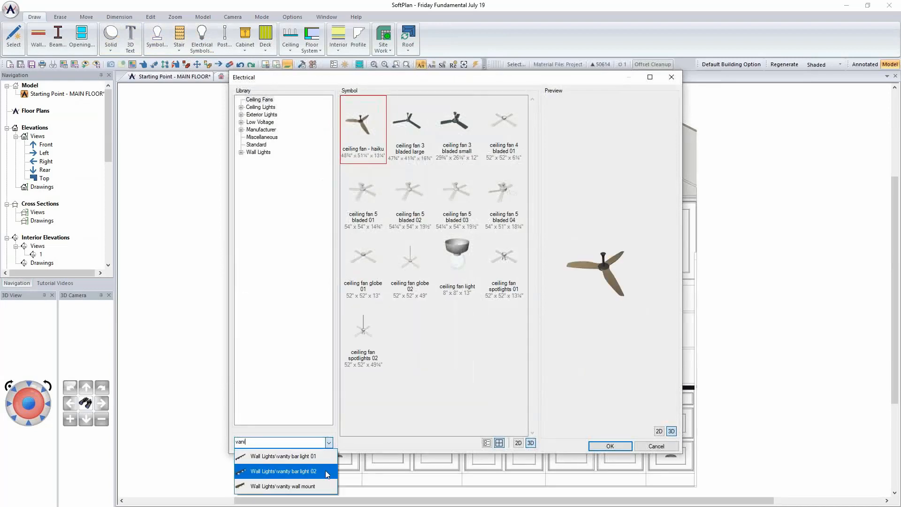
pyautogui.click(327, 471)
pyautogui.click(600, 446)
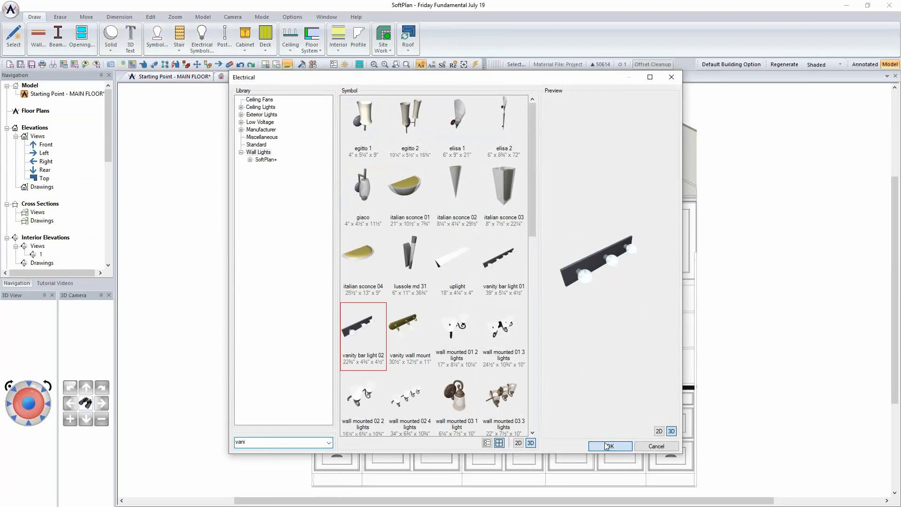
pyautogui.click(413, 240)
pyautogui.moveTo(443, 238); pyautogui.dragTo(439, 233)
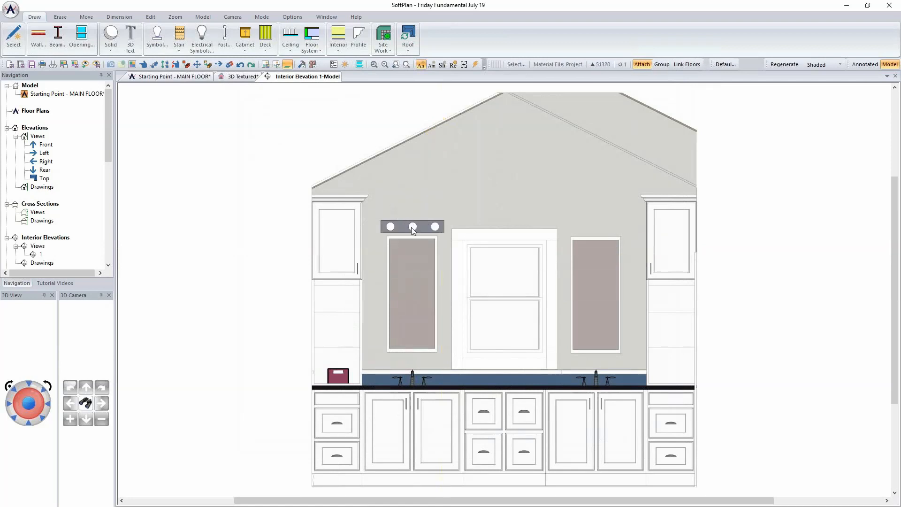
# Place a second vanity bar light 02 centered above the right medicine cabinet and return to the floor plan.
pyautogui.moveTo(413, 227); pyautogui.dragTo(601, 227)
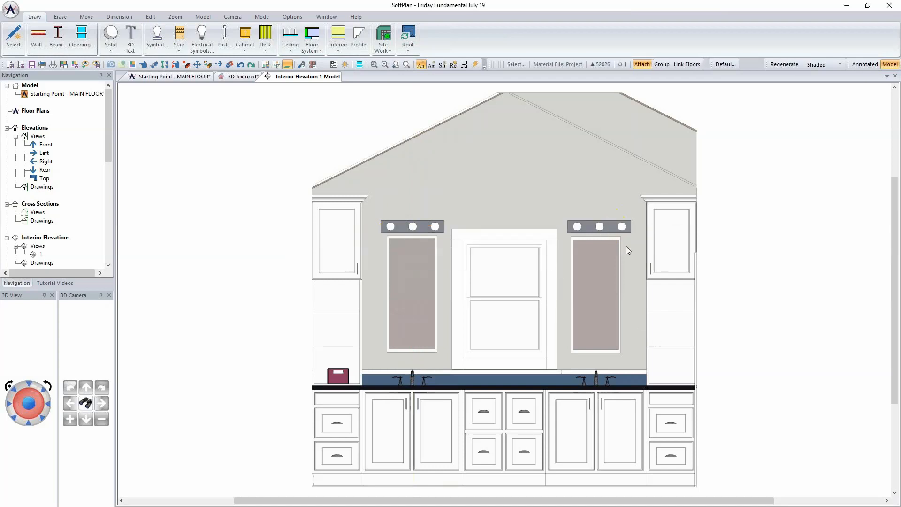
pyautogui.moveTo(600, 229); pyautogui.dragTo(596, 228)
pyautogui.click(195, 77)
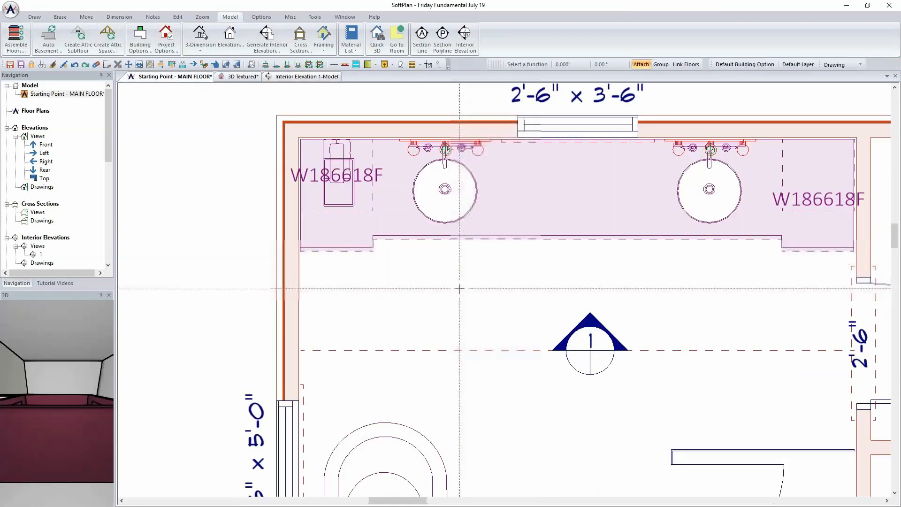
# In the floor plan's Electrical mode, edit the left vanity bar light and enable its custom light settings with brightness 4.
pyautogui.scroll(-2, 547, 319)
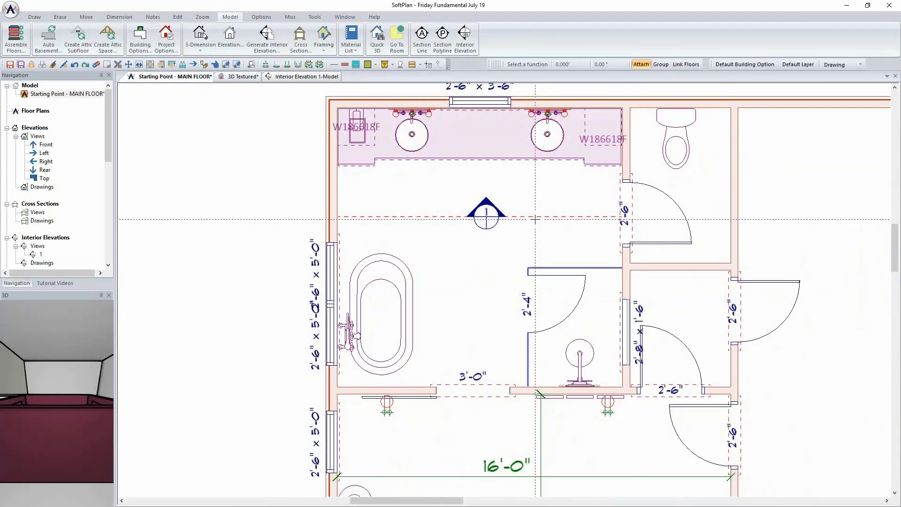
pyautogui.click(844, 64)
pyautogui.click(845, 92)
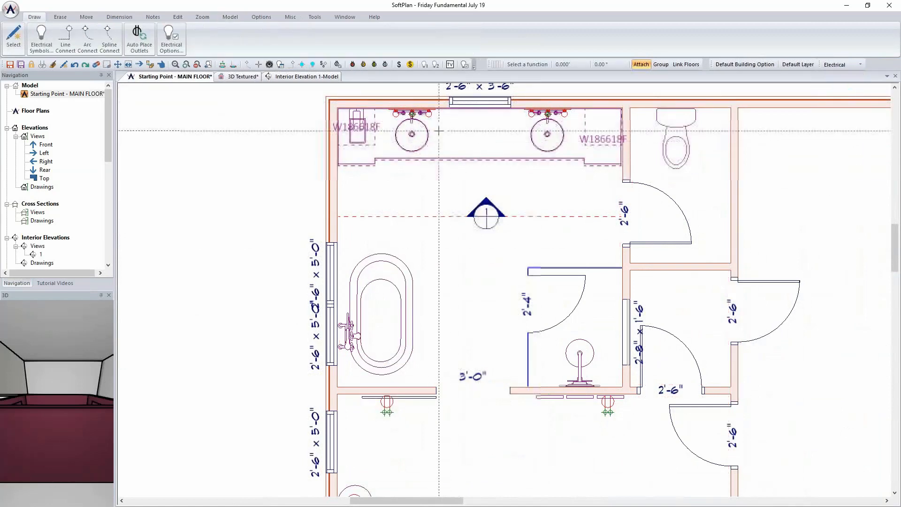
pyautogui.rightClick(428, 115)
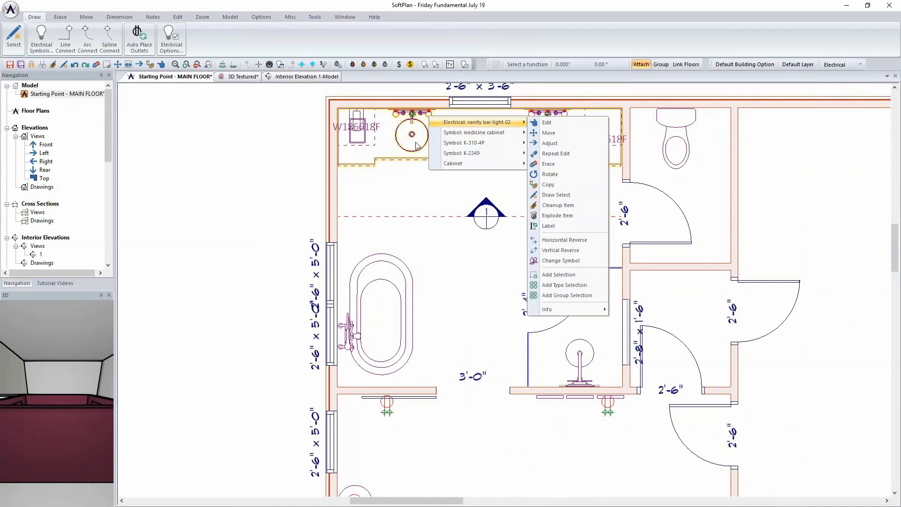
pyautogui.click(542, 122)
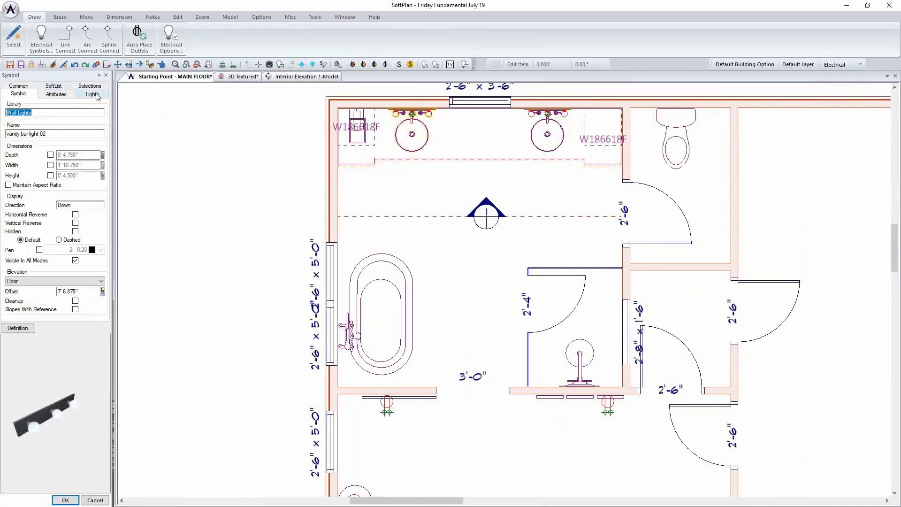
pyautogui.click(96, 94)
pyautogui.click(11, 115)
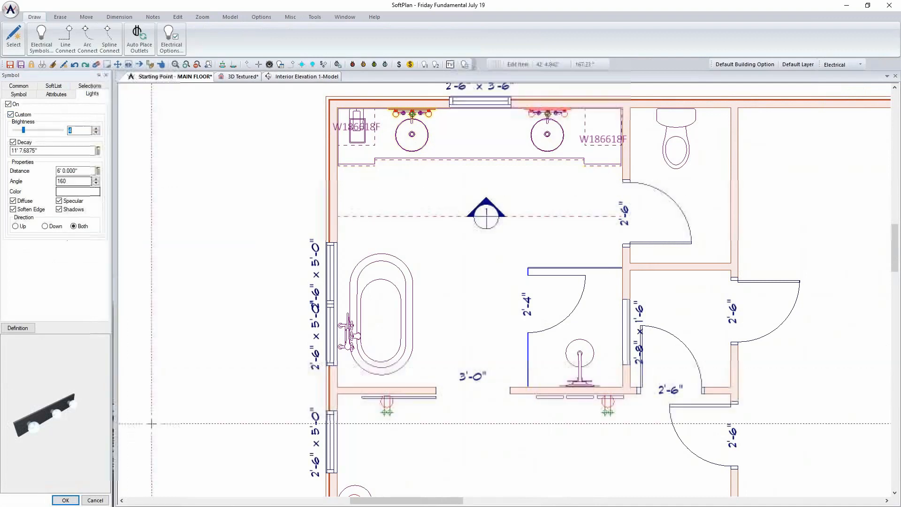
pyautogui.click(69, 499)
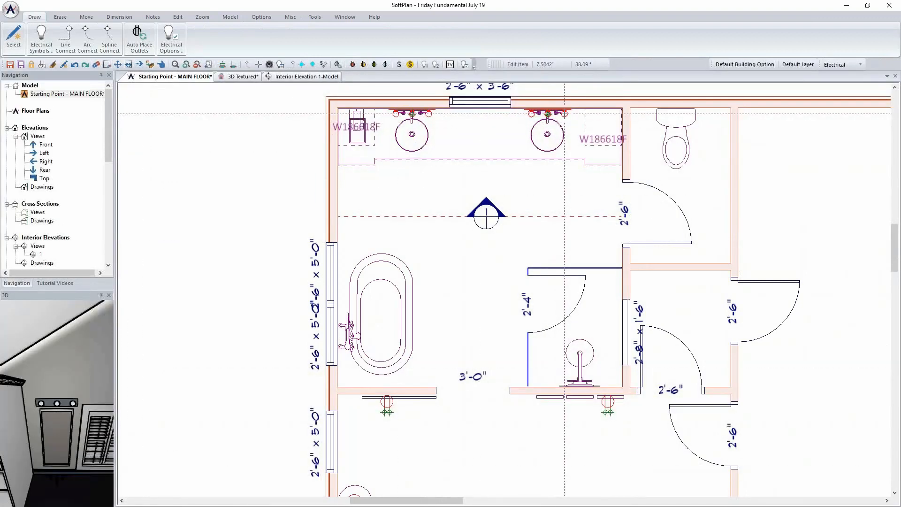
# Repeat the same light settings edit on the right vanity bar light.
pyautogui.rightClick(565, 116)
pyautogui.moveTo(625, 123)
pyautogui.click(694, 152)
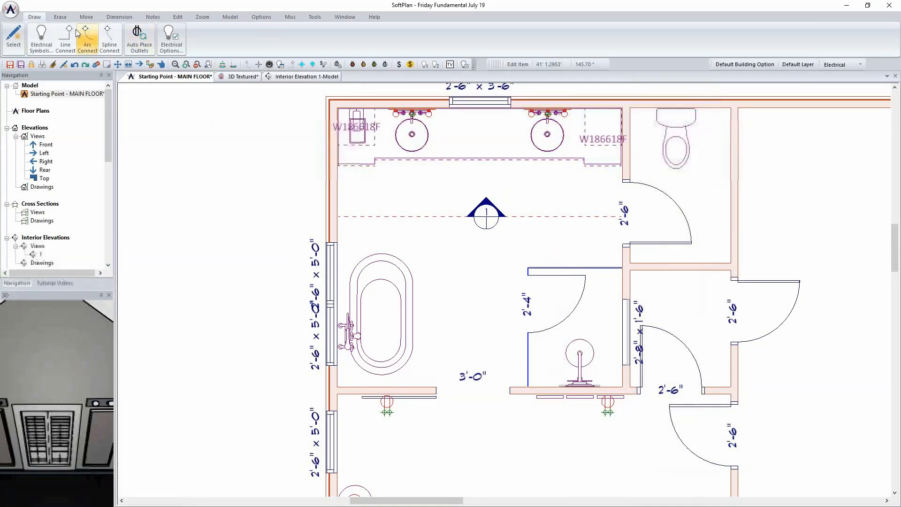
# Place a ceiling can light on each side of the interior elevation marker in the master bathroom, about 6.5 ft apart.
pyautogui.click(41, 37)
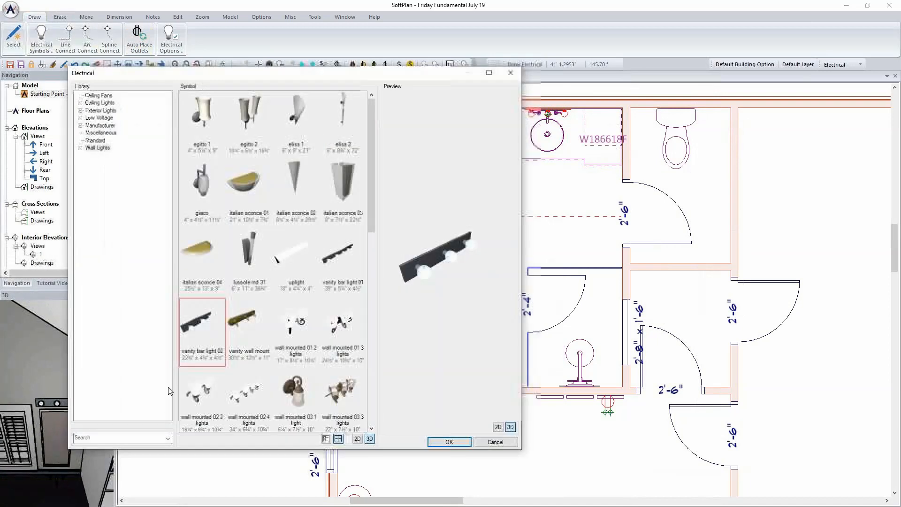
pyautogui.write('can')
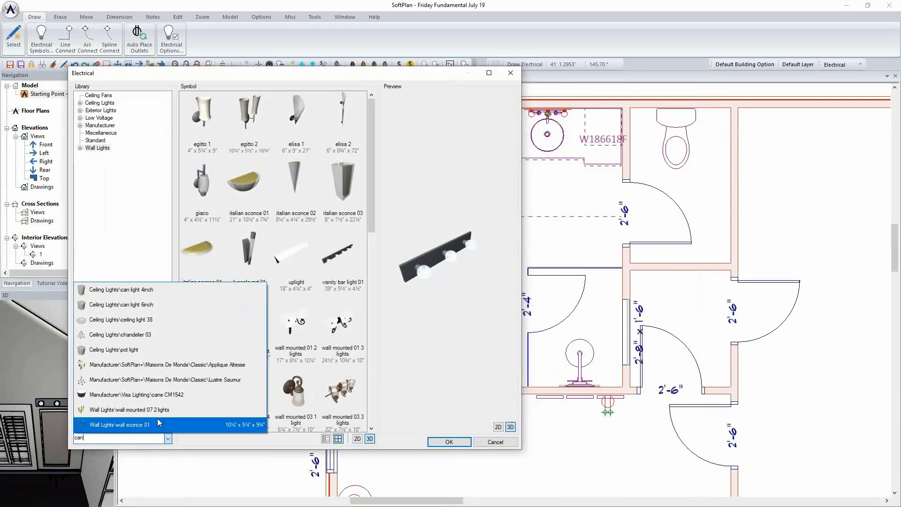
pyautogui.click(448, 441)
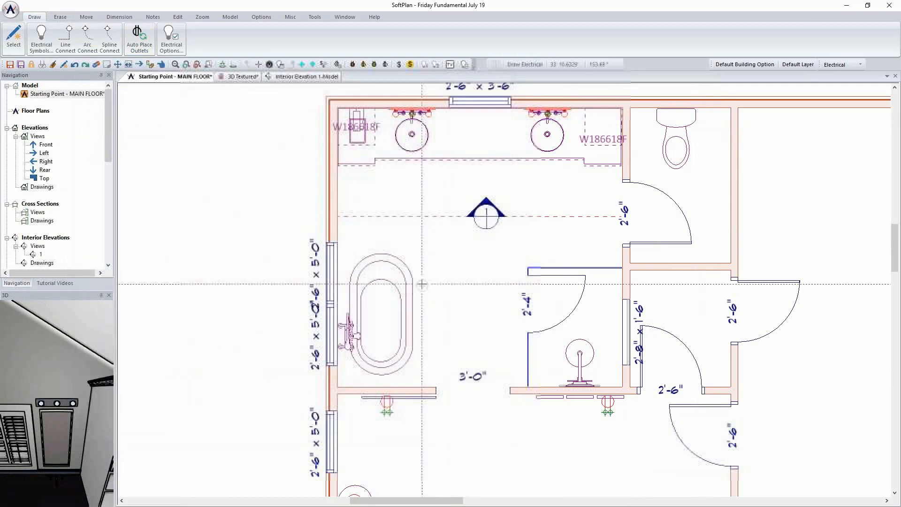
pyautogui.click(414, 217)
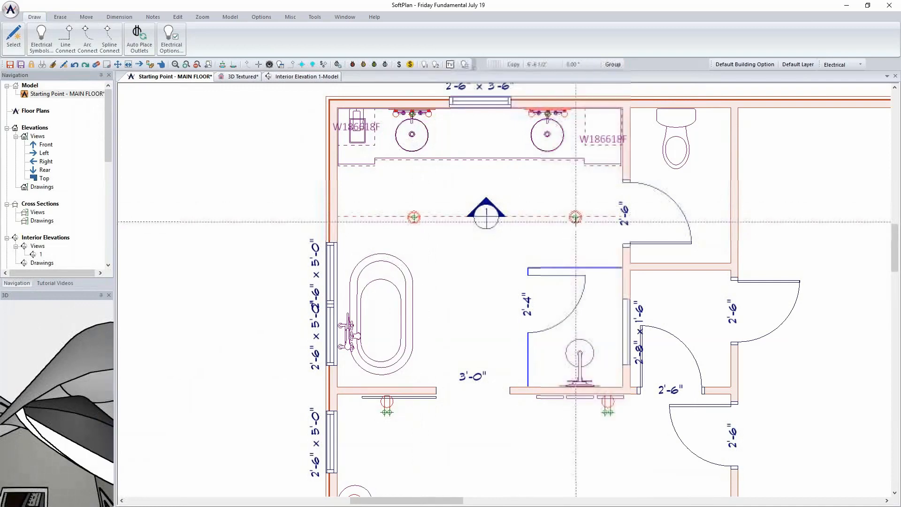
pyautogui.click(573, 216)
pyautogui.click(620, 312)
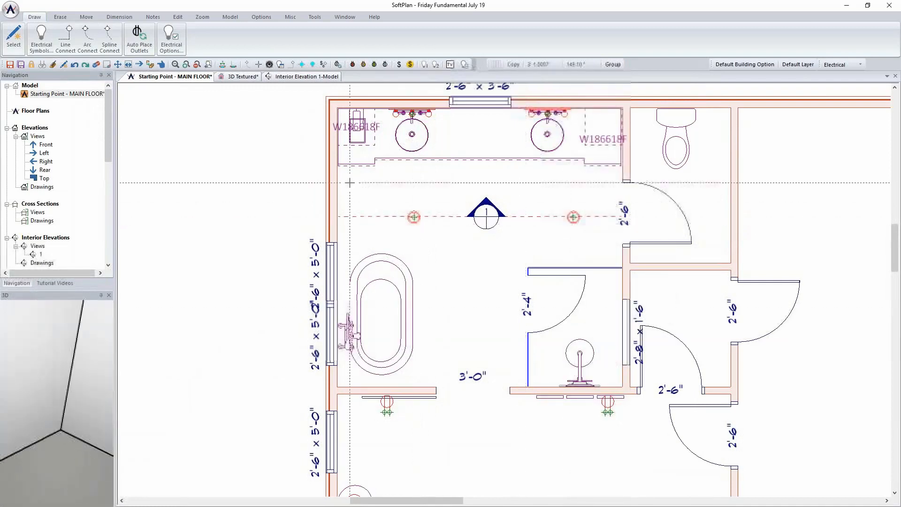
# Copy the two can lights as a block straight down the plan by about 4.5 ft, over the tub and shower.
pyautogui.click(87, 17)
pyautogui.click(117, 39)
pyautogui.moveTo(392, 185); pyautogui.dragTo(594, 243)
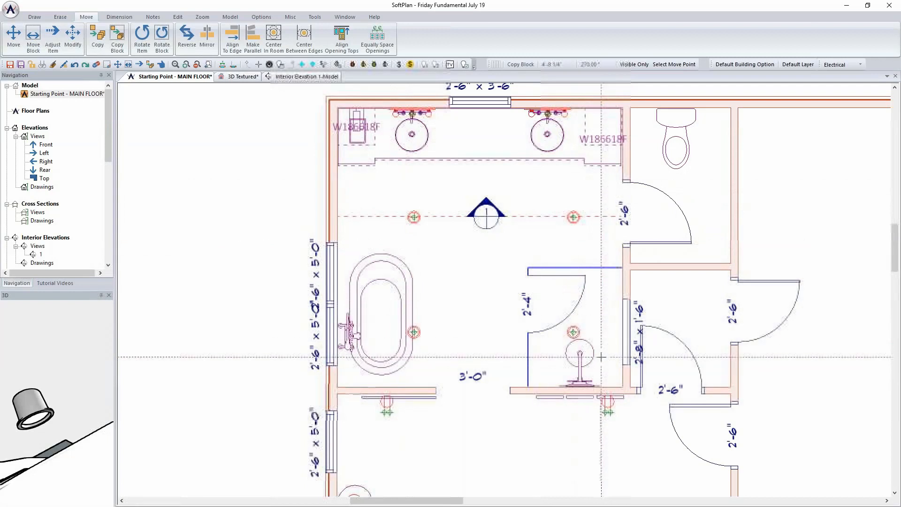
pyautogui.click(602, 353)
pyautogui.click(648, 442)
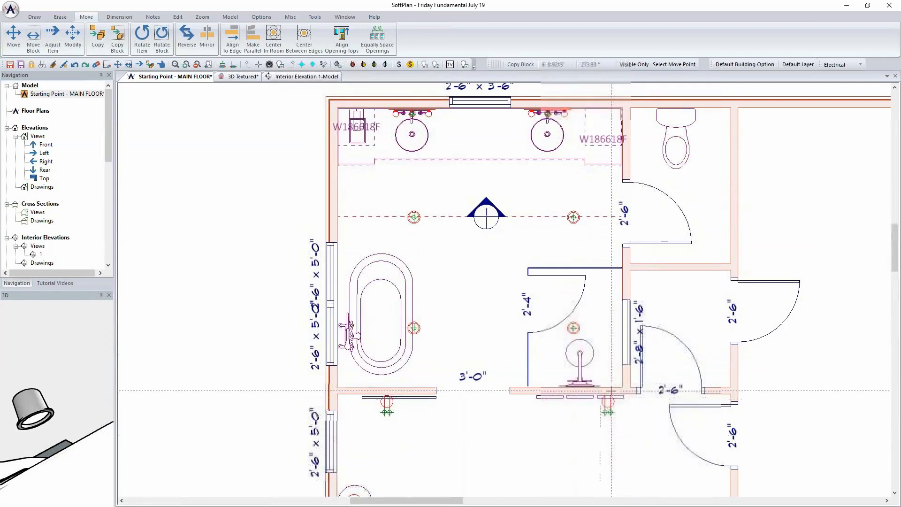
# In the textured 3D view, frame the whole vanity wall and enable custom lighting with ambient light 2 and headlight 3.
pyautogui.click(255, 79)
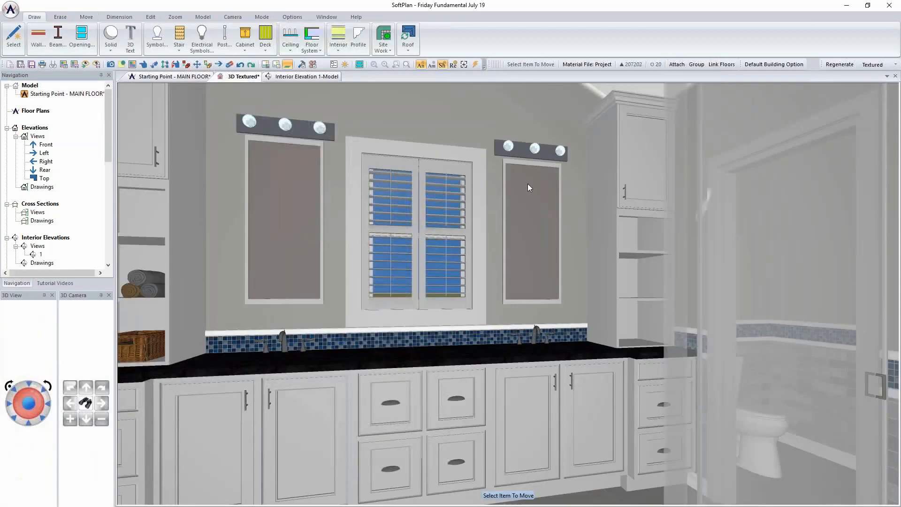
pyautogui.scroll(-3, 527, 184)
pyautogui.scroll(4, 527, 184)
pyautogui.keyDown('ctrl'); pyautogui.scroll(1, 527, 184); pyautogui.keyUp('ctrl')
pyautogui.keyDown('ctrl'); pyautogui.scroll(-1, 528, 184); pyautogui.keyUp('ctrl')
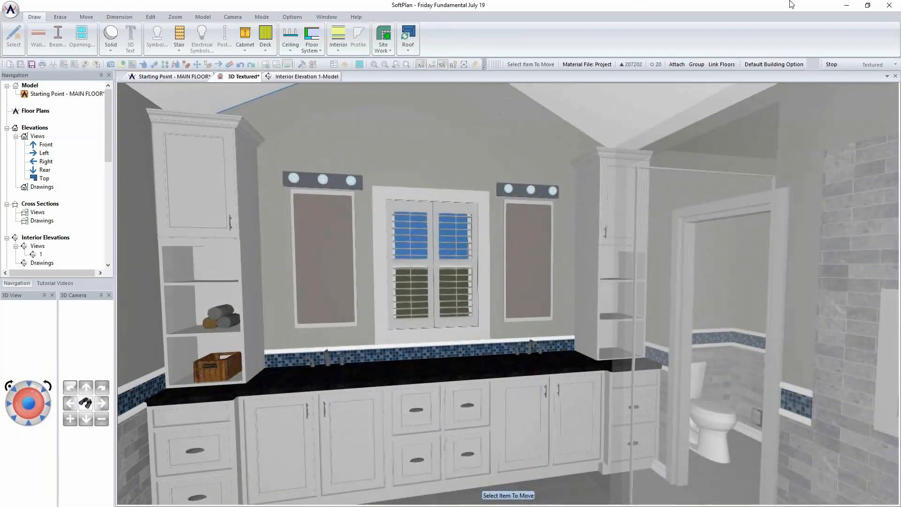
pyautogui.click(883, 70)
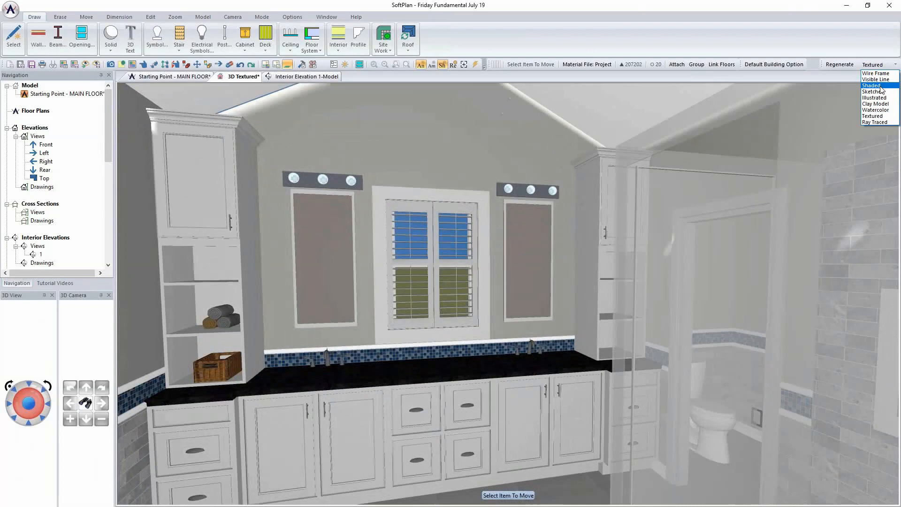
pyautogui.click(565, 55)
pyautogui.click(293, 17)
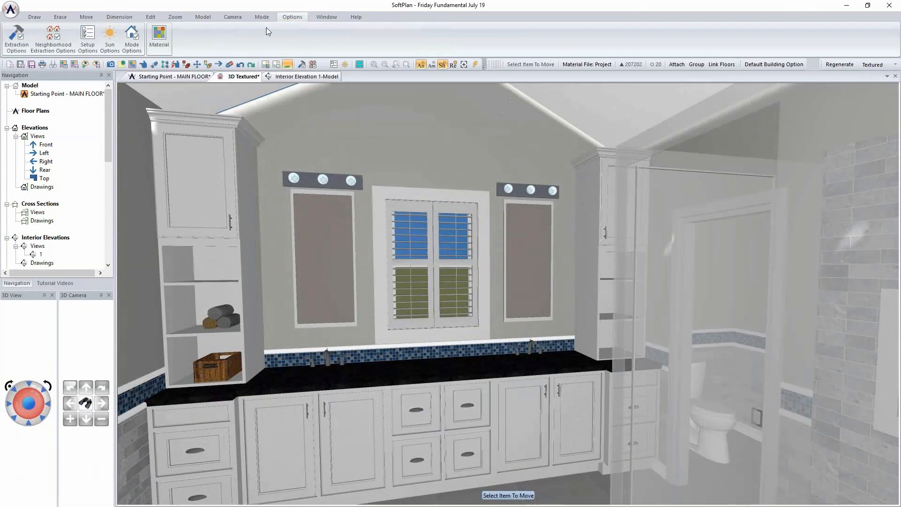
pyautogui.click(133, 39)
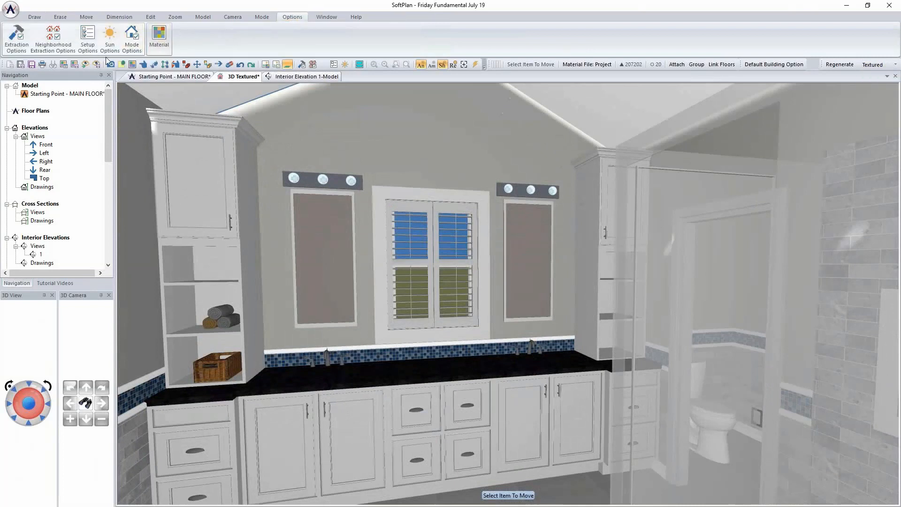
pyautogui.click(51, 86)
pyautogui.click(29, 113)
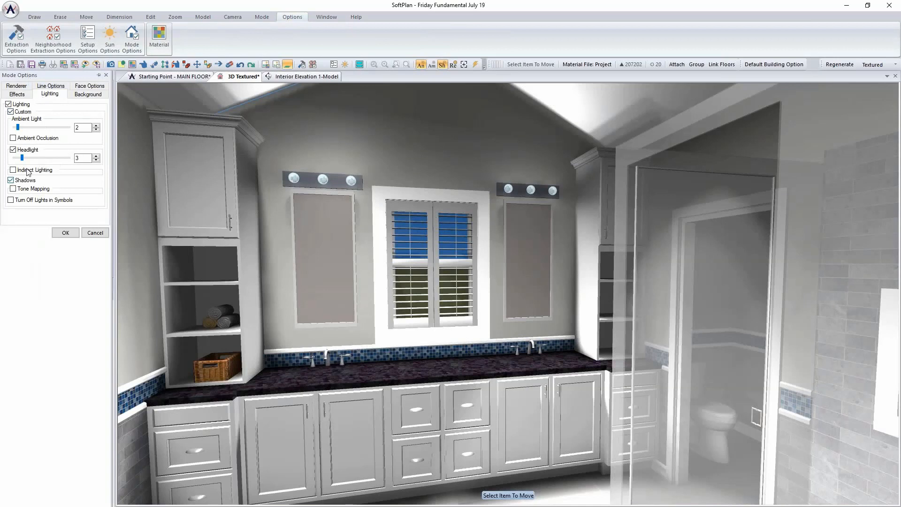
# Enable indirect lighting and face reflections in the mode options, and regenerate the 3D view.
pyautogui.click(13, 170)
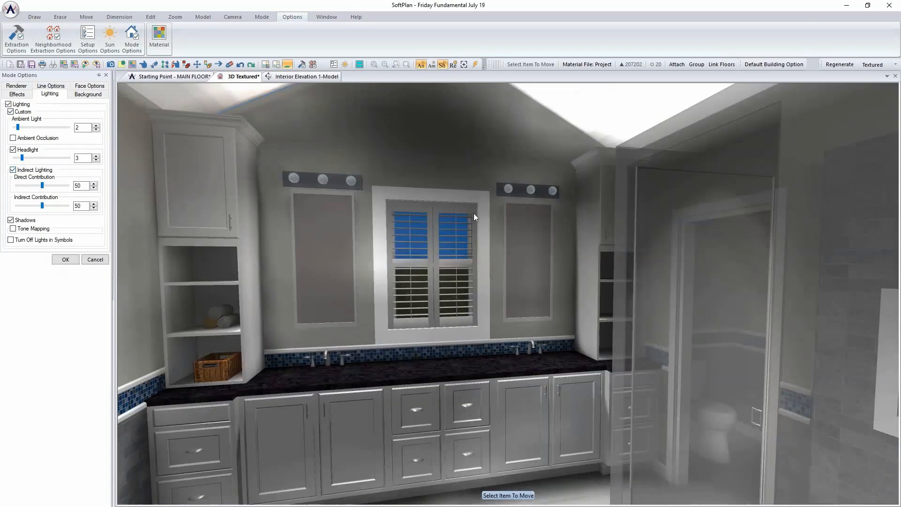
pyautogui.click(91, 88)
pyautogui.click(18, 158)
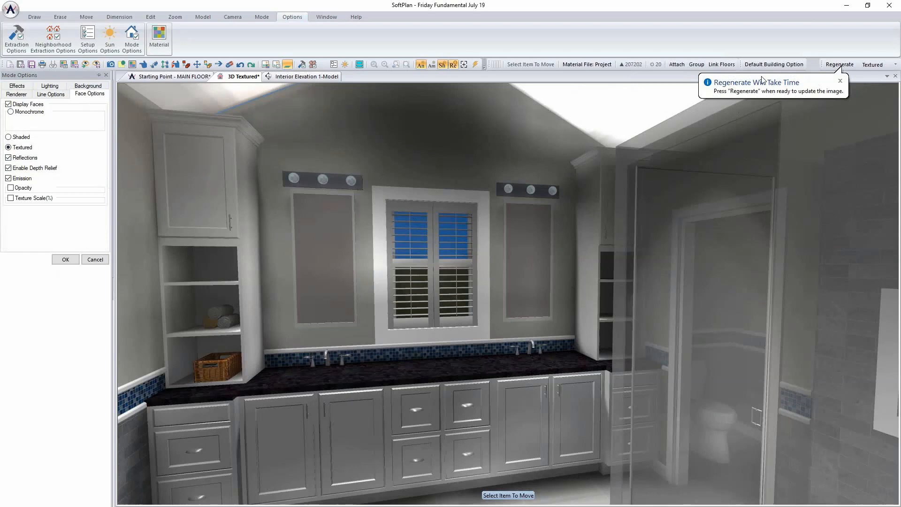
pyautogui.click(839, 65)
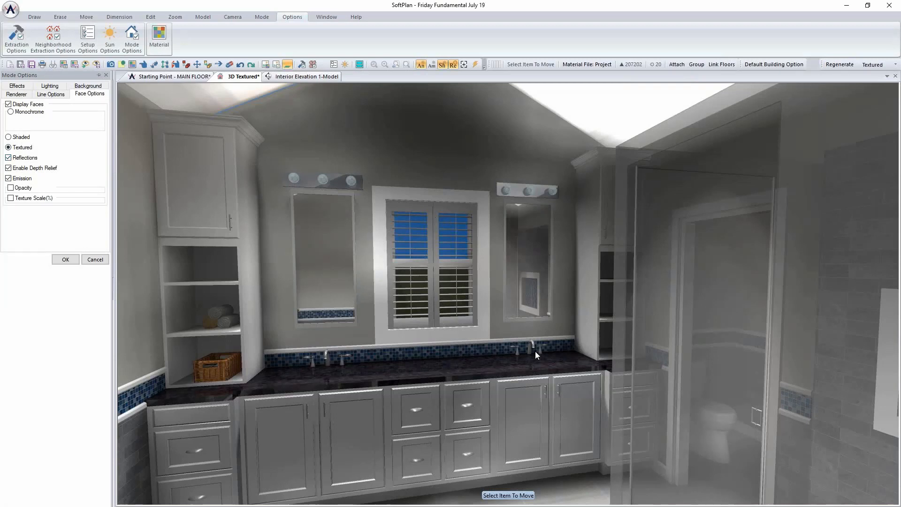
# Disable indirect lighting for the textured 3D view and regenerate the image.
pyautogui.click(49, 87)
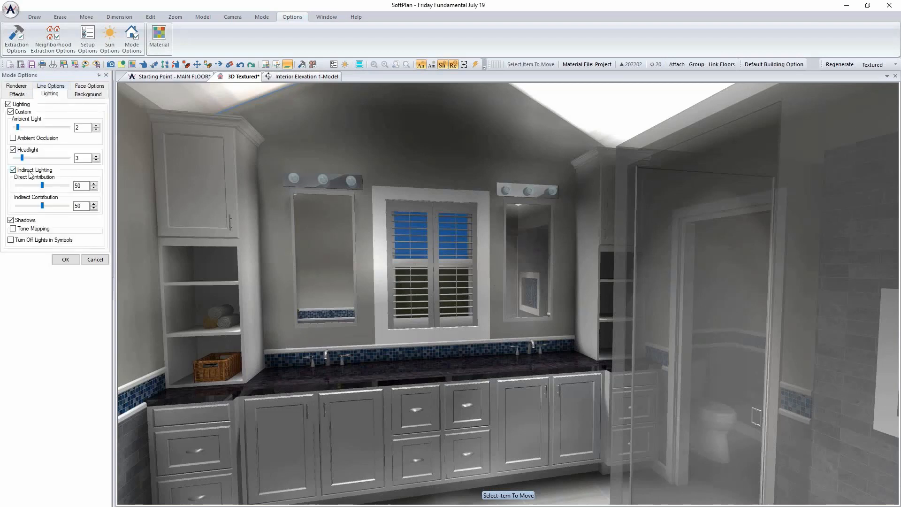
pyautogui.click(29, 171)
pyautogui.click(834, 65)
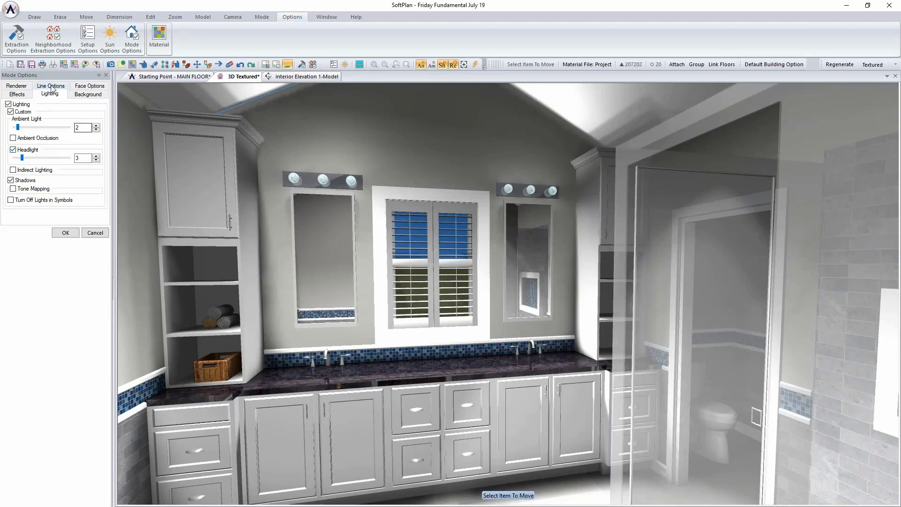
# Set the hardware renderer's anti-alias level to 5 and apply the mode options.
pyautogui.click(16, 86)
pyautogui.click(97, 140)
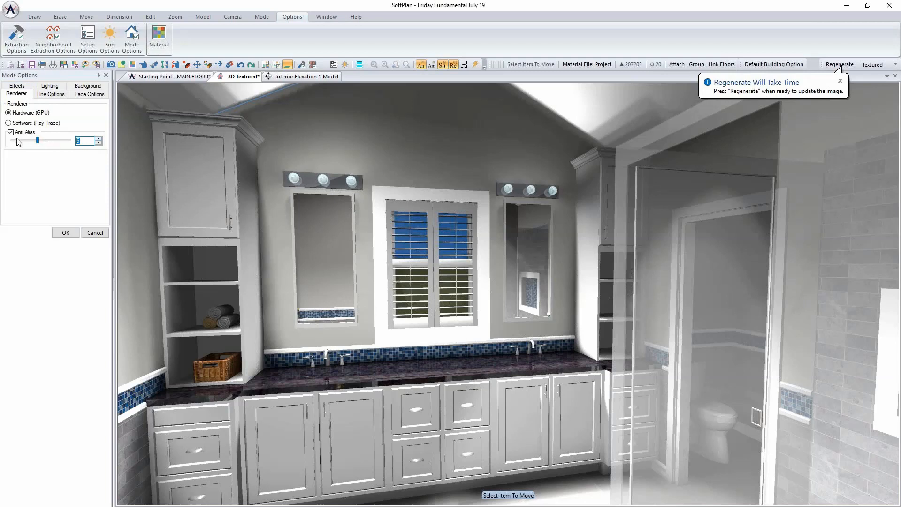
pyautogui.click(85, 96)
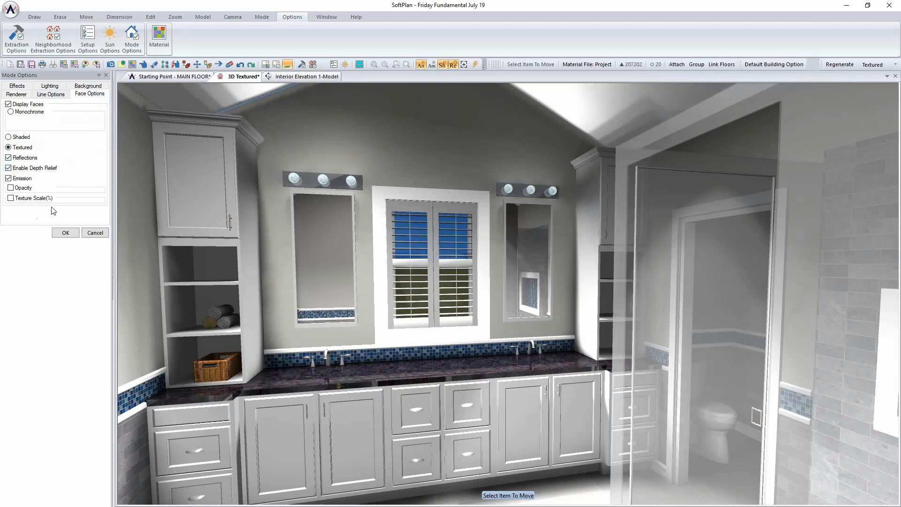
pyautogui.click(65, 232)
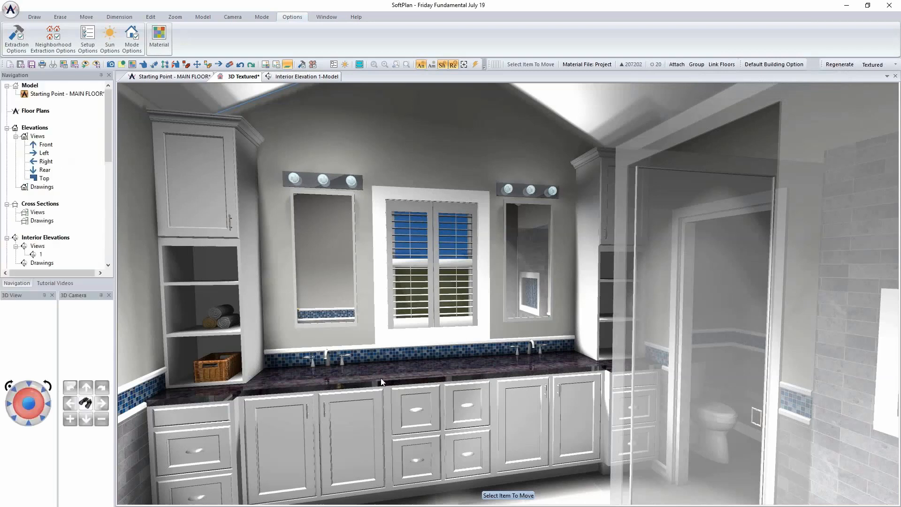
# Set the vanity base cabinet's countertop finish to Marble and switch the 3D view to Shaded mode.
pyautogui.rightClick(426, 373)
pyautogui.click(447, 395)
pyautogui.click(55, 129)
pyautogui.click(52, 145)
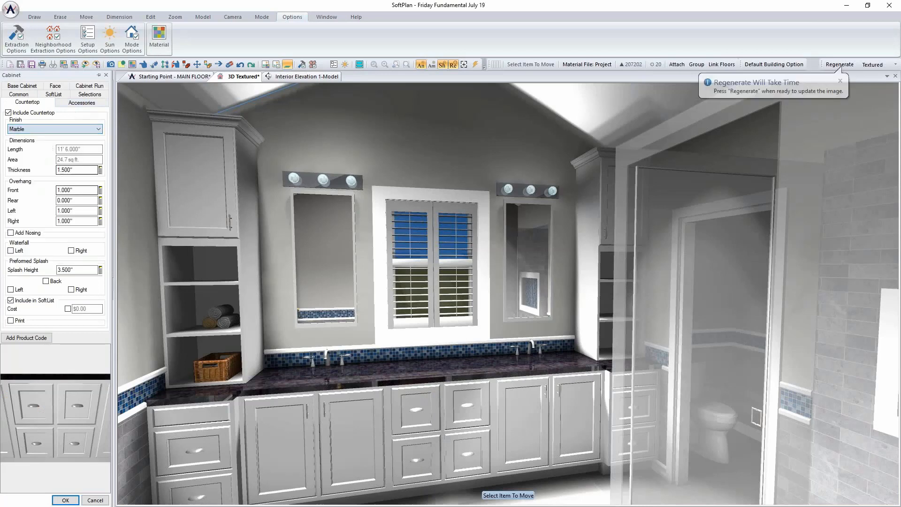
pyautogui.click(66, 500)
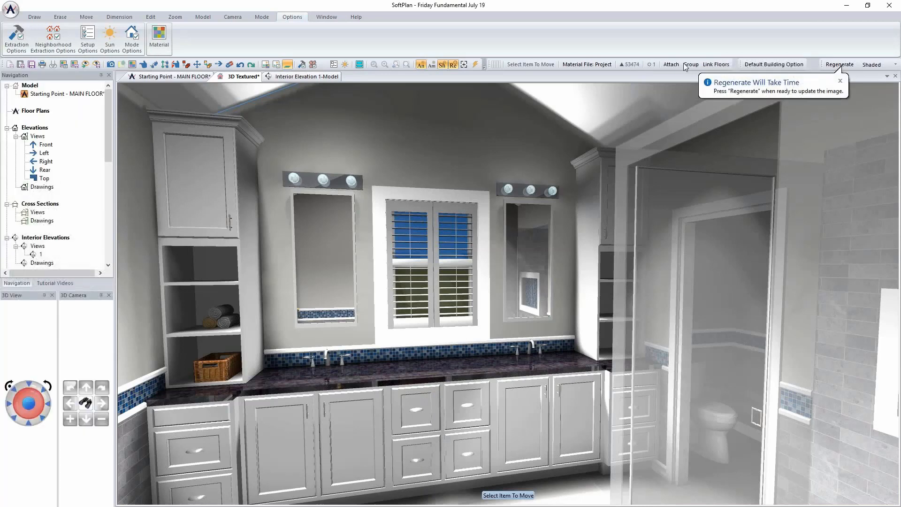
pyautogui.click(837, 66)
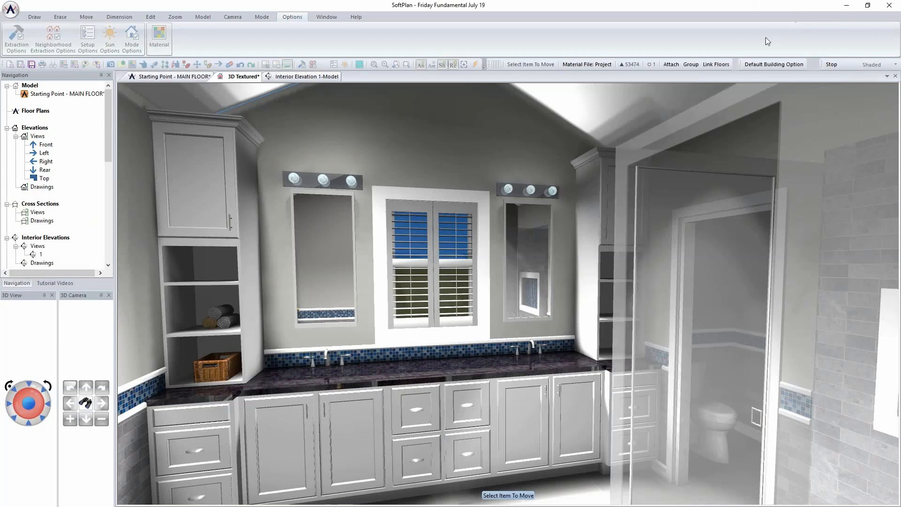
pyautogui.click(831, 64)
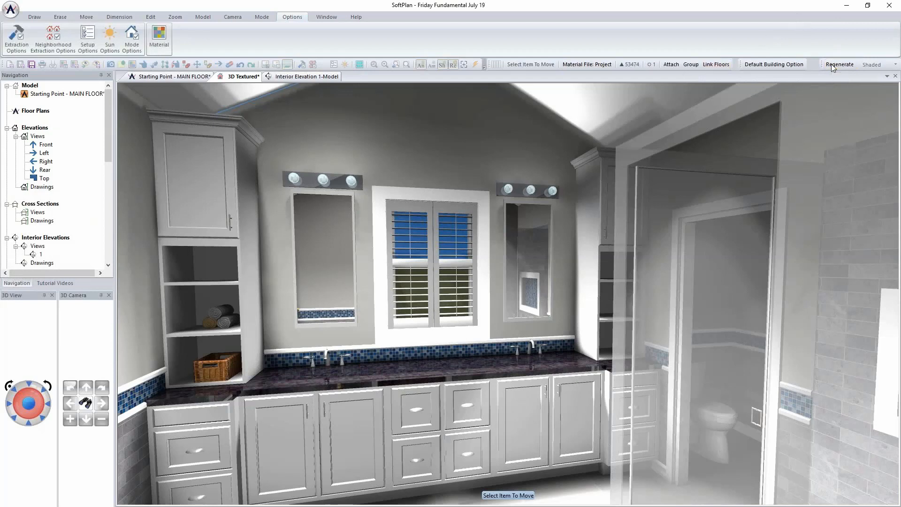
# Change the vanity countertop's surface texture to a white marble from the Textured marble category and regenerate the 3D view.
pyautogui.rightClick(474, 368)
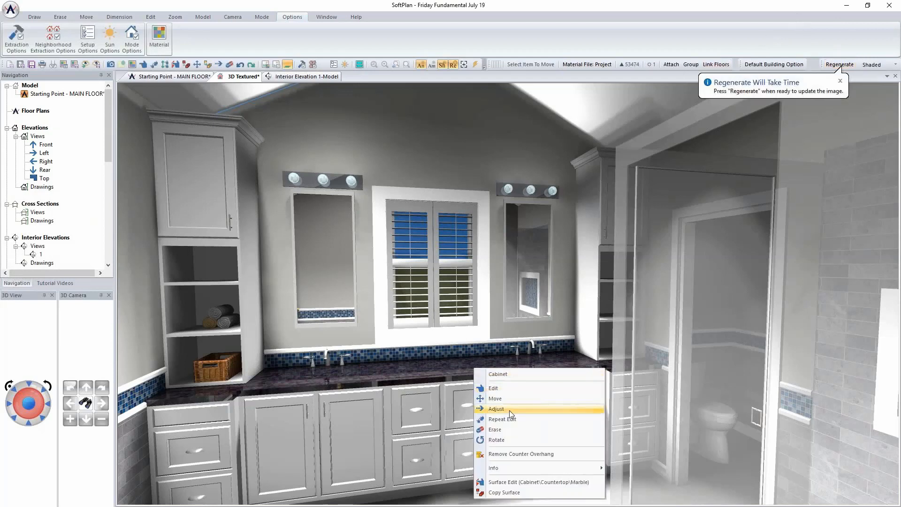
pyautogui.click(513, 481)
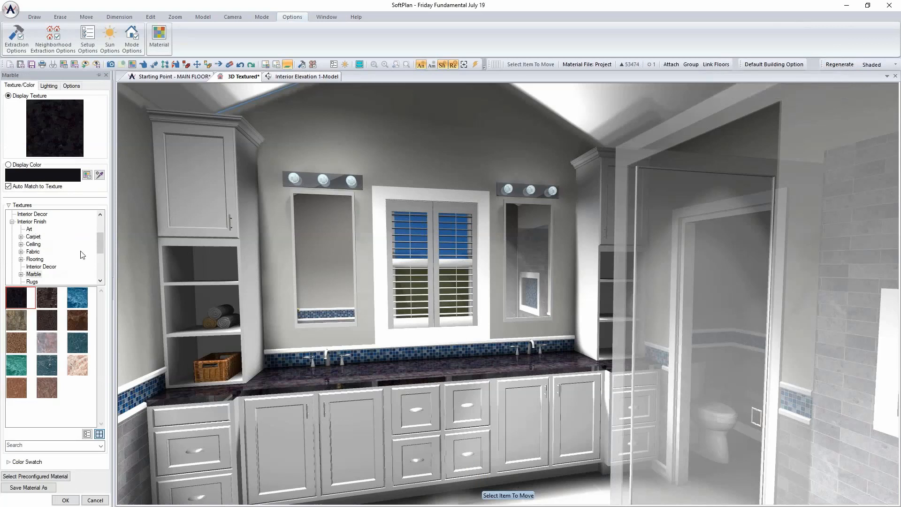
pyautogui.click(21, 274)
pyautogui.click(45, 274)
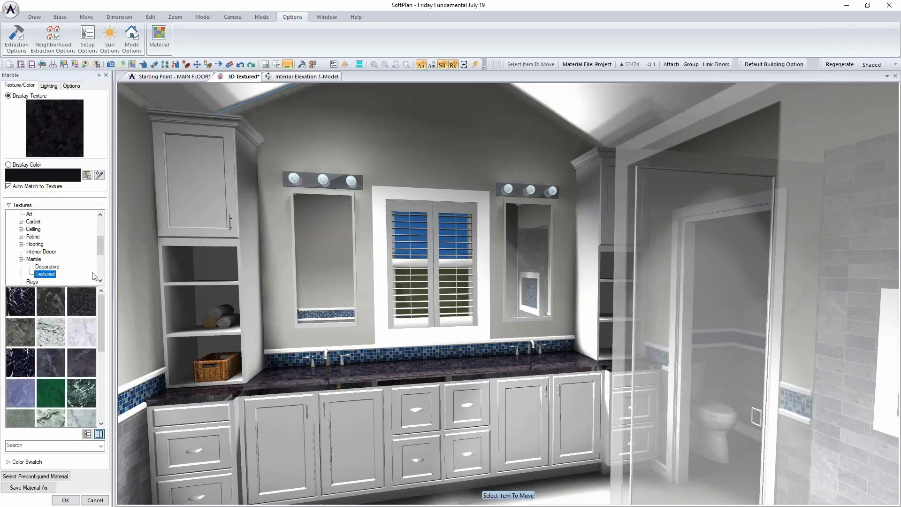
pyautogui.moveTo(102, 245); pyautogui.dragTo(102, 252)
pyautogui.moveTo(98, 316); pyautogui.dragTo(108, 368)
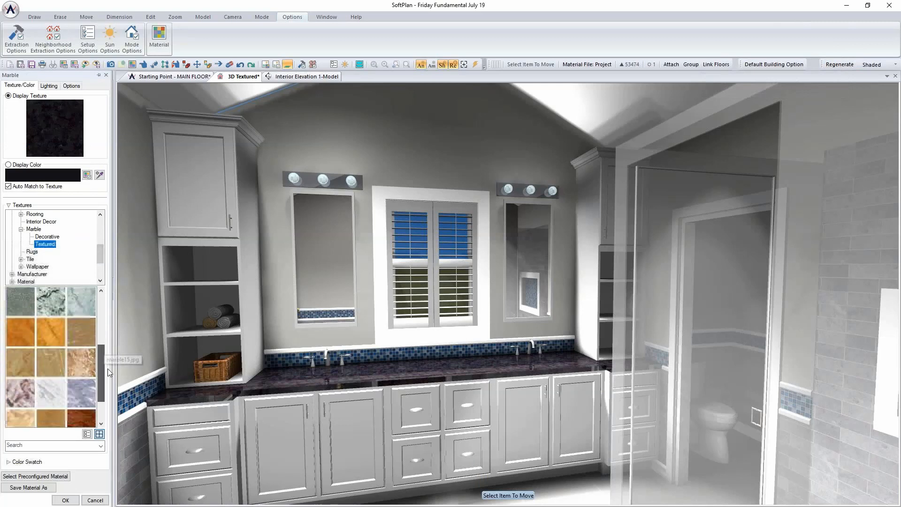
pyautogui.click(62, 374)
pyautogui.click(69, 500)
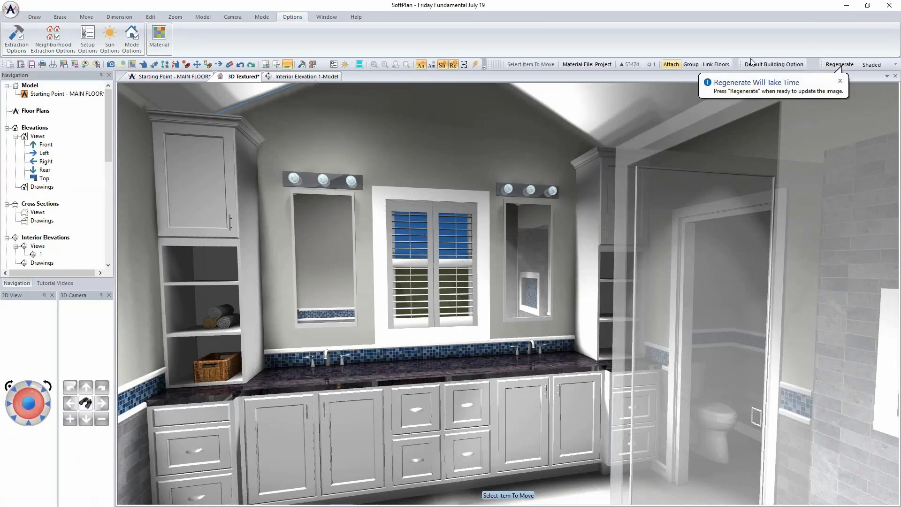
pyautogui.click(835, 65)
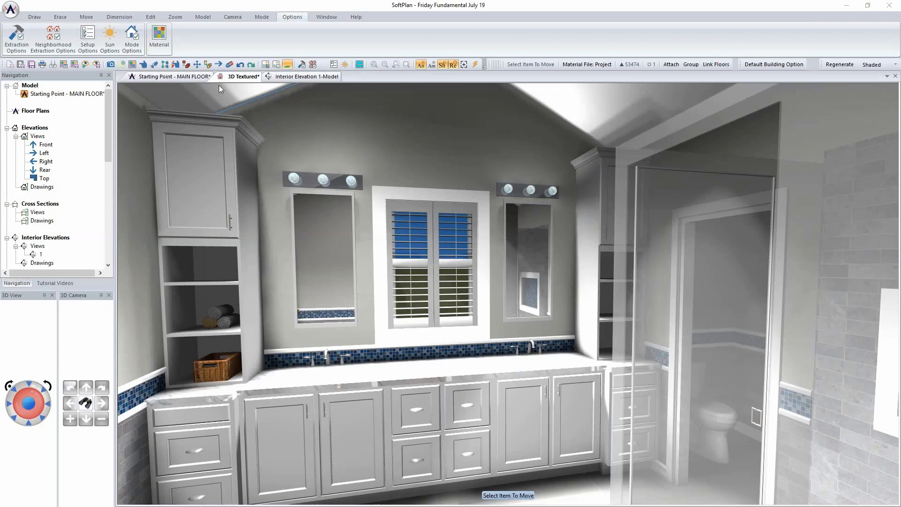
# Switch the 3D view to Ray Traced mode and review the renderer and face settings in its mode options.
pyautogui.click(862, 66)
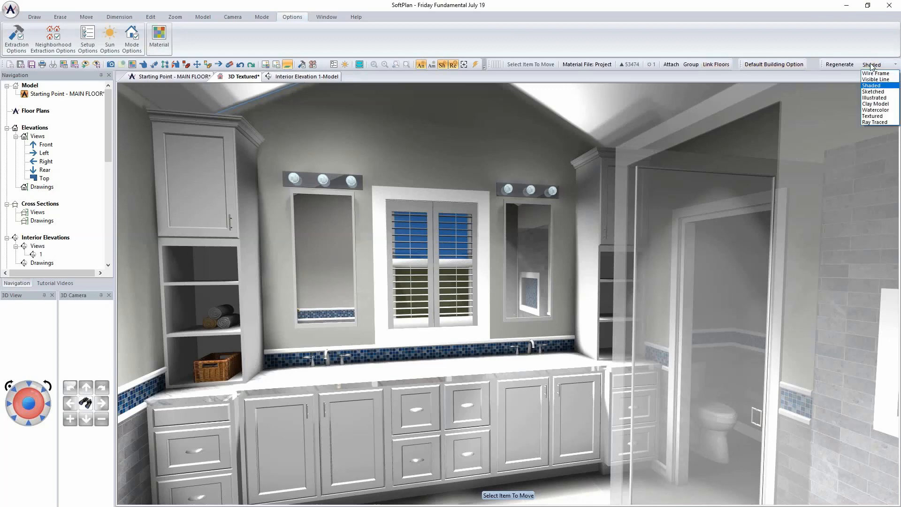
pyautogui.click(876, 123)
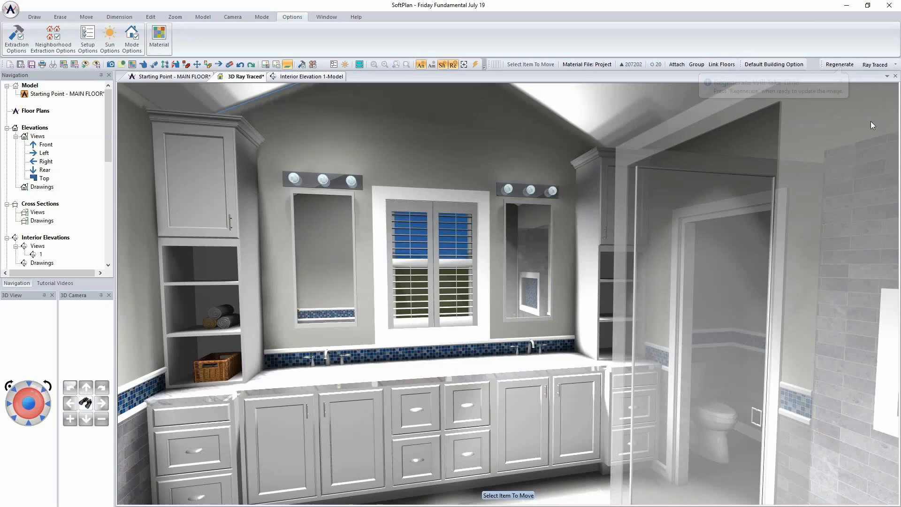
pyautogui.click(132, 36)
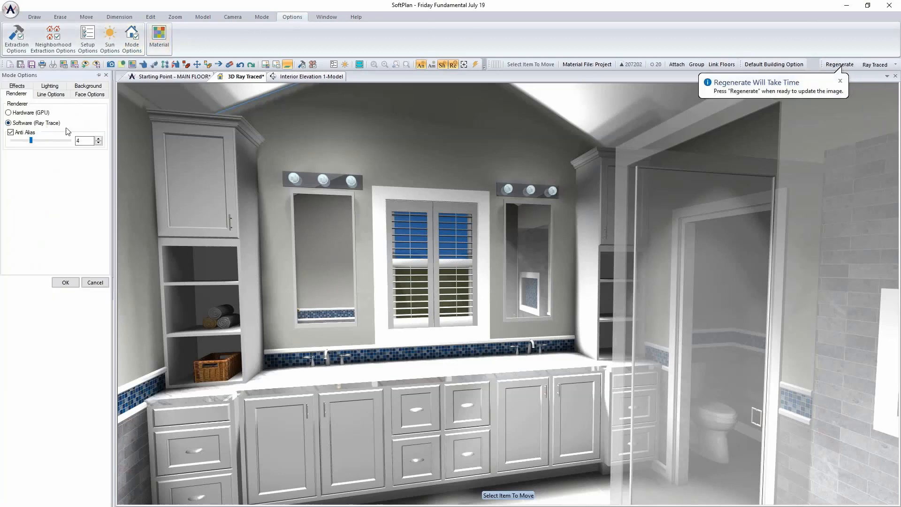
pyautogui.click(82, 94)
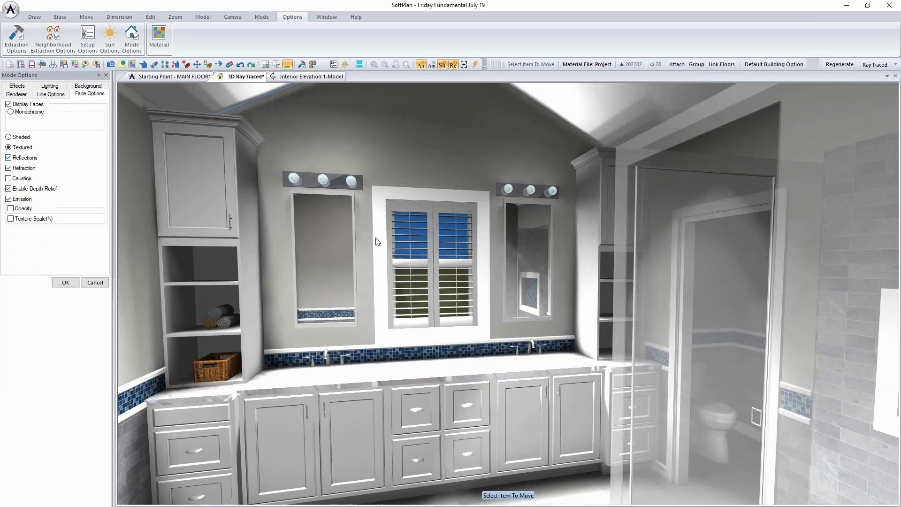
# Disable soft shadows in the ray-traced lighting options, apply them, and regenerate the 3D image.
pyautogui.click(52, 86)
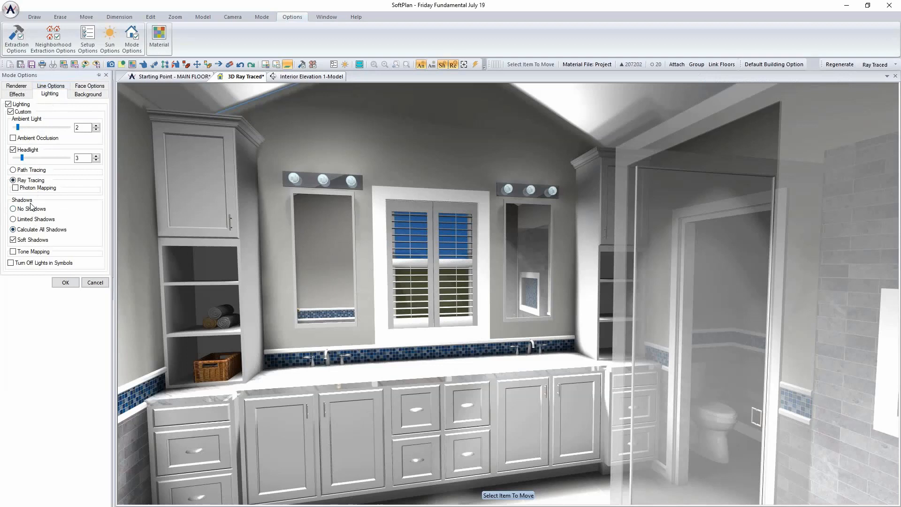
pyautogui.click(31, 241)
pyautogui.click(65, 283)
pyautogui.click(835, 66)
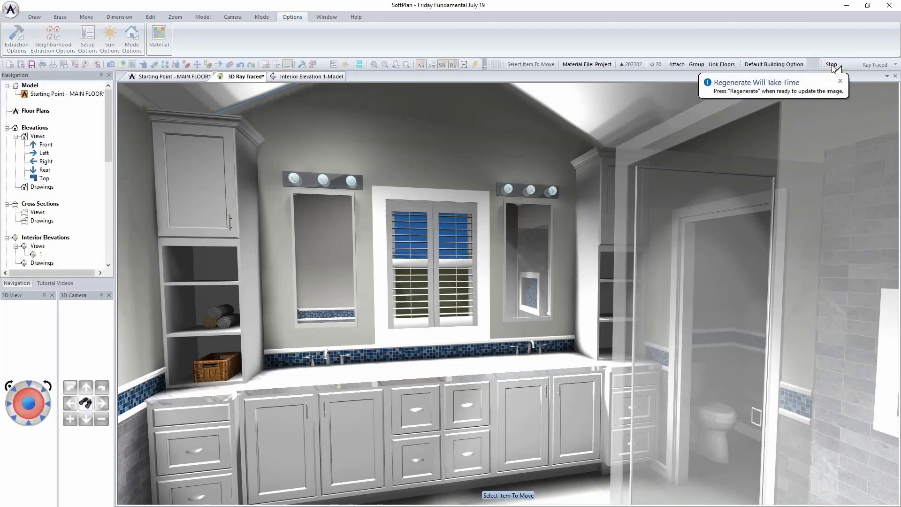